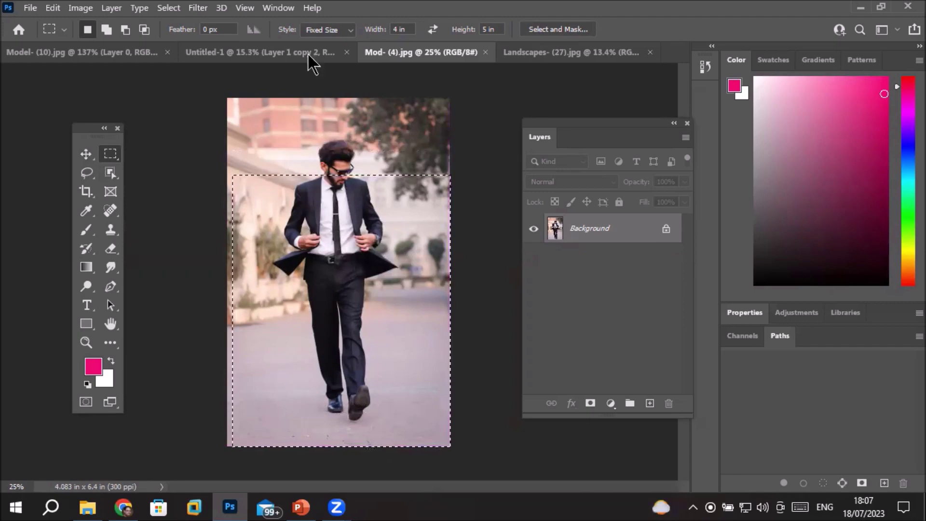
- Set the Rectangular Marquee style to Normal and clear the existing selection
{"action": "left_click", "coordinate": [349, 29]}
{"action": "left_click", "coordinate": [340, 42]}
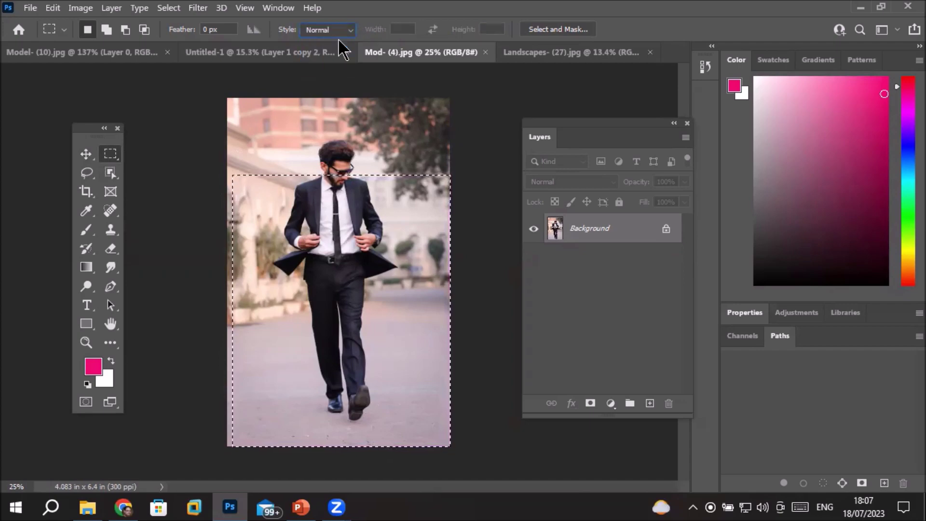
{"action": "key", "text": "ctrl+d"}
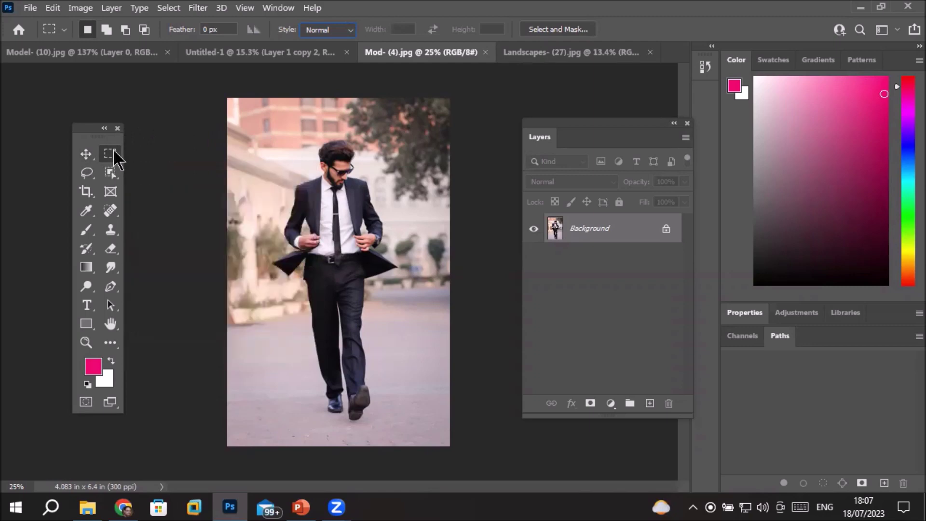
{"action": "right_click", "coordinate": [114, 158]}
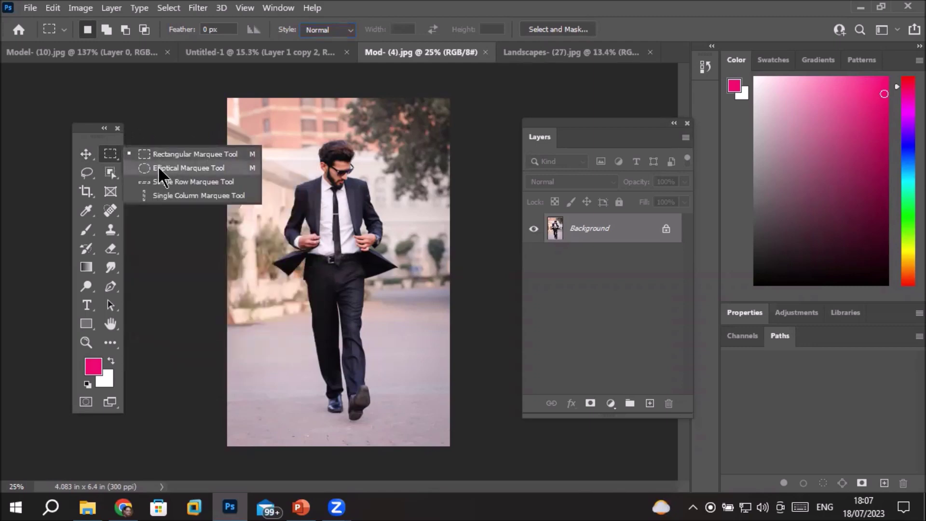
{"action": "left_click", "coordinate": [86, 174]}
{"action": "right_click", "coordinate": [85, 172]}
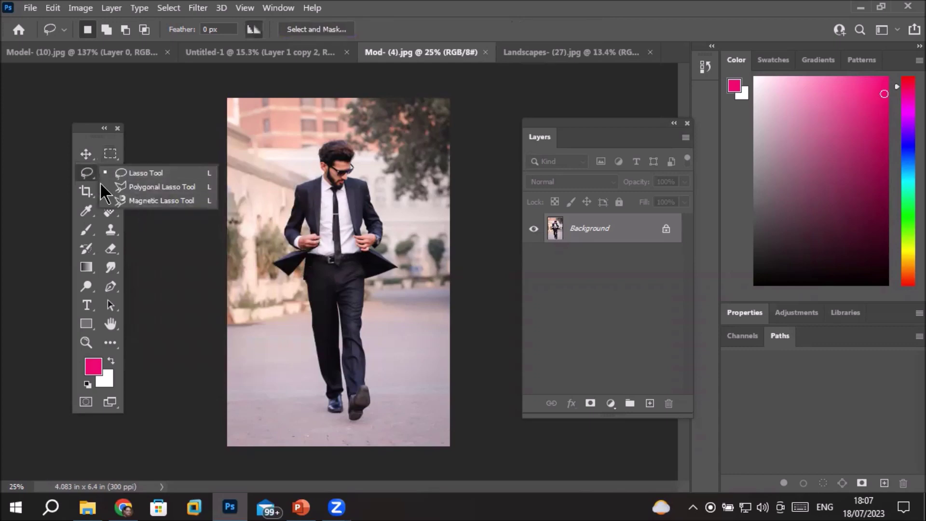
{"action": "left_click", "coordinate": [120, 174]}
{"action": "left_click", "coordinate": [115, 174]}
{"action": "right_click", "coordinate": [115, 175]}
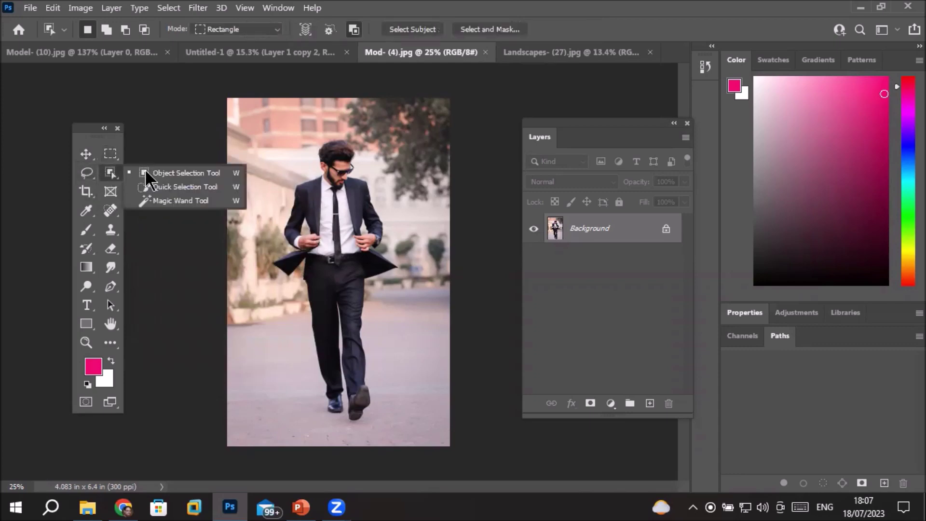
{"action": "left_click", "coordinate": [159, 186]}
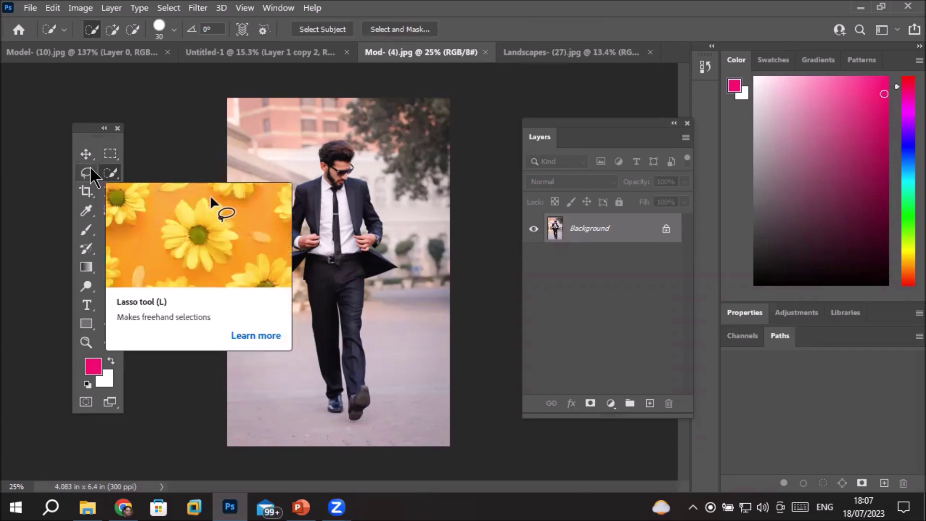
- Draw a rectangular marquee selection around the walking man and unlock the Background layer
{"action": "left_click", "coordinate": [110, 157]}
{"action": "right_click", "coordinate": [110, 157]}
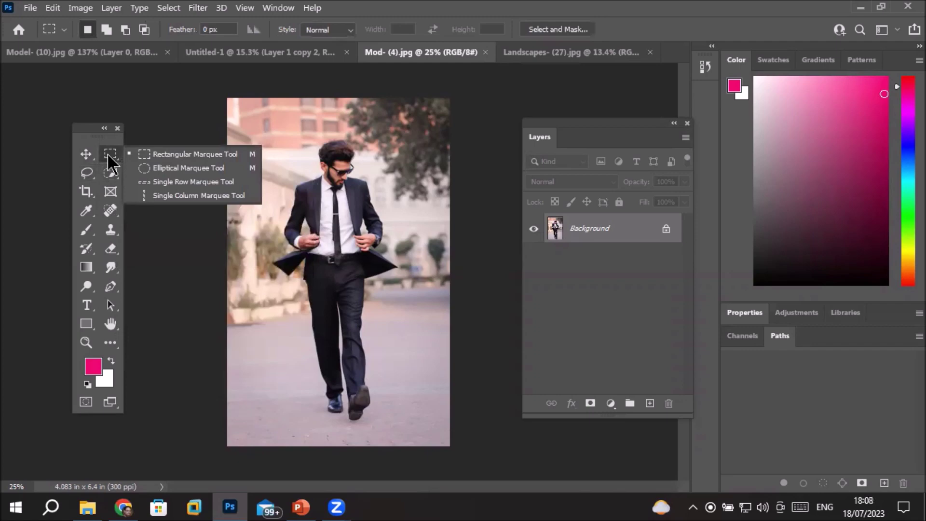
{"action": "left_click", "coordinate": [165, 157]}
{"action": "left_click_drag", "start_coordinate": [261, 129], "coordinate": [413, 427]}
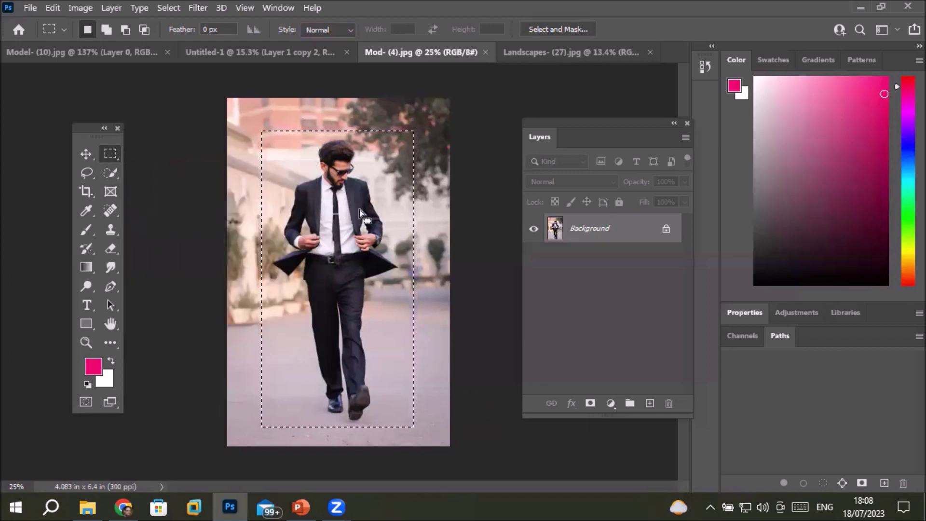
{"action": "left_click", "coordinate": [666, 230]}
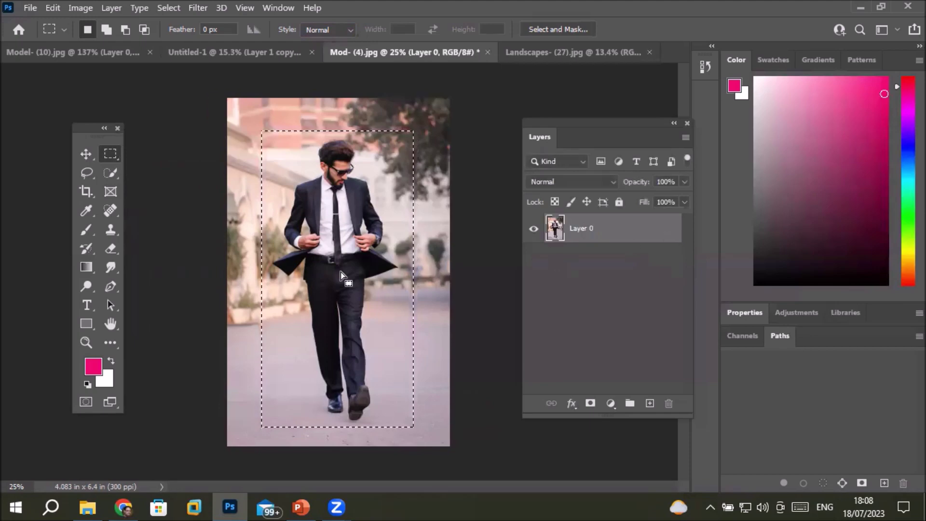
- Use the Move tool to copy the rectangular selection into Landscapes- (27).jpg, placing it on the wooden boardwalk
{"action": "left_click", "coordinate": [86, 153]}
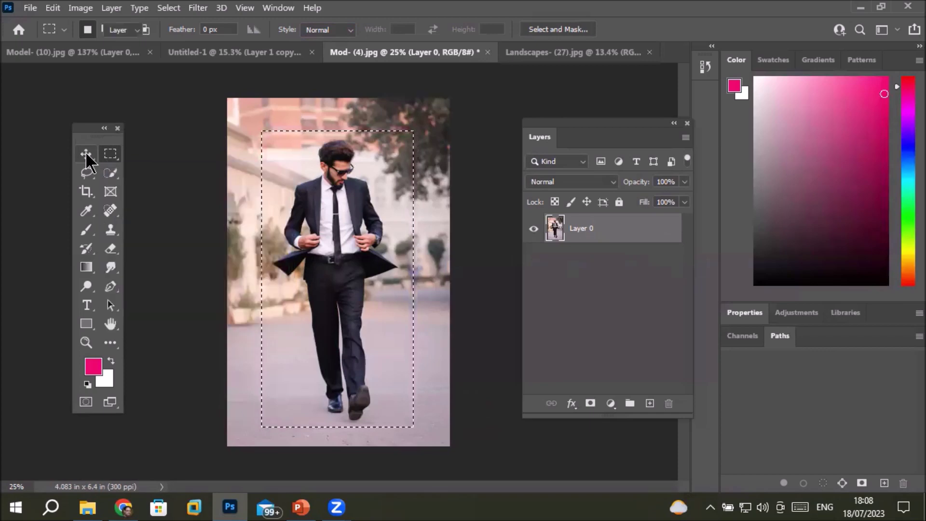
{"action": "left_click_drag", "start_coordinate": [357, 191], "coordinate": [553, 51]}
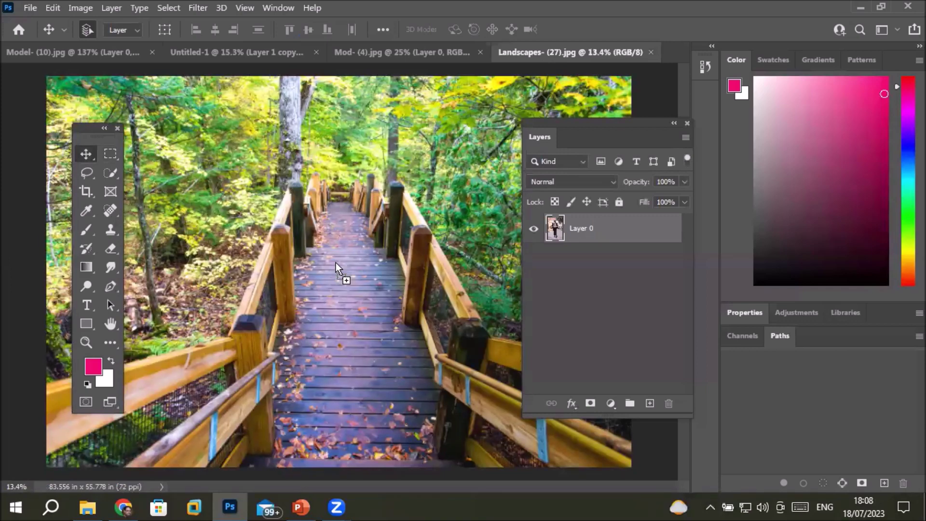
{"action": "mouse_move", "coordinate": [335, 262]}
{"action": "left_mouse_down"}
{"action": "mouse_move", "coordinate": [363, 271]}
{"action": "mouse_move", "coordinate": [352, 268]}
{"action": "left_mouse_up"}
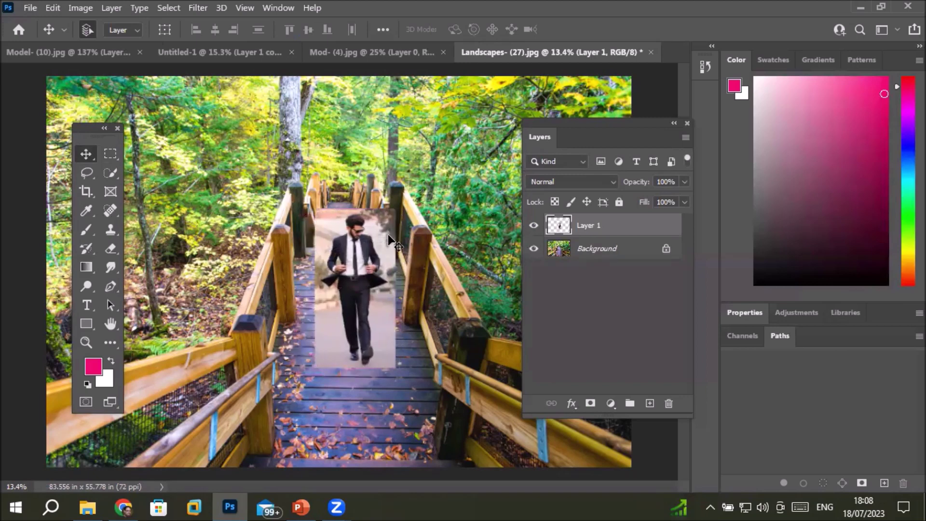
- Try scaling the rectangular cutout of the man to about 161% with Free Transform and repositioning it on the boardwalk
{"action": "key", "text": "ctrl+t"}
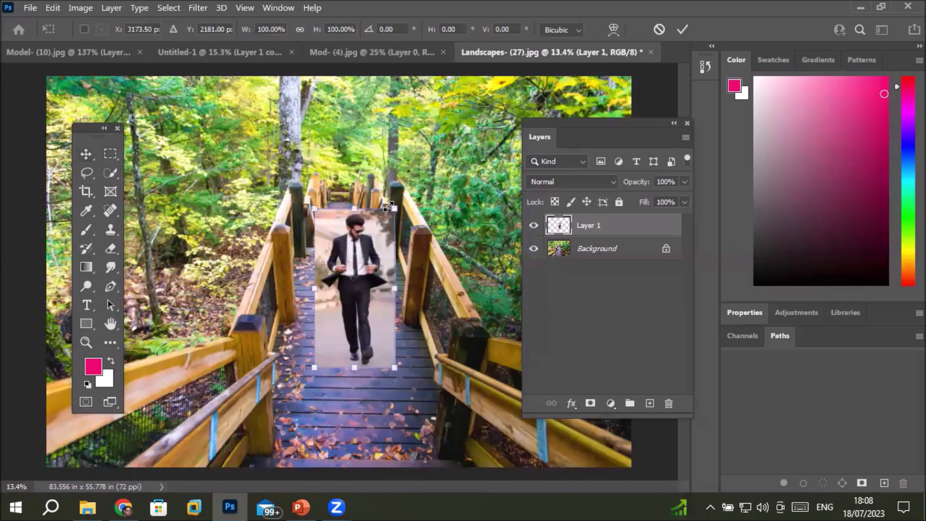
{"action": "left_click_drag", "start_coordinate": [395, 209], "coordinate": [444, 112]}
{"action": "left_click_drag", "start_coordinate": [374, 244], "coordinate": [355, 257]}
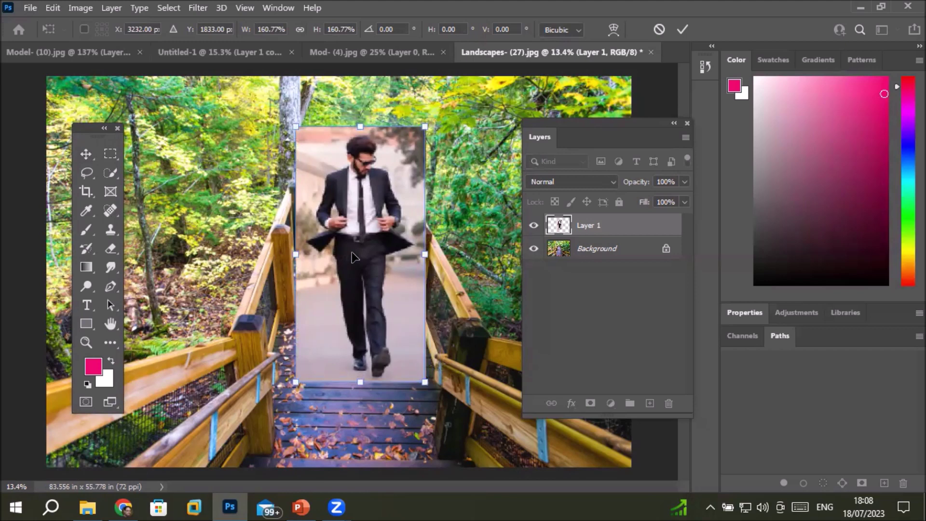
{"action": "key", "text": "ctrl+z"}
{"action": "key", "text": "ctrl+z"}
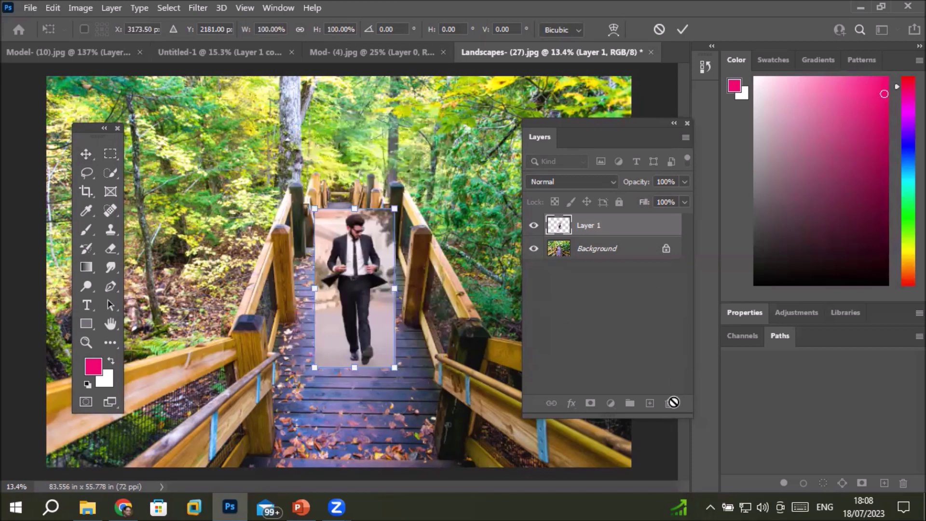
- Delete the layer with the rectangular cutout from the landscape document
{"action": "left_click", "coordinate": [589, 225]}
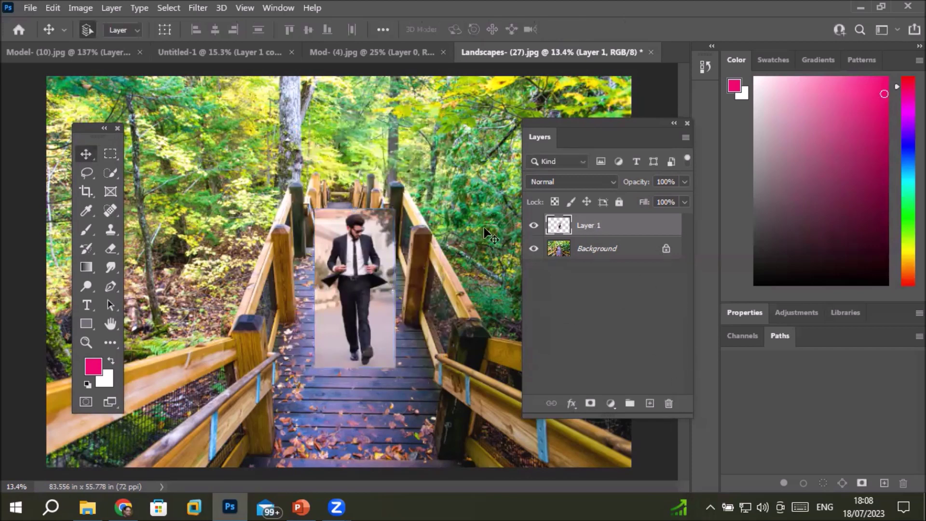
{"action": "left_click", "coordinate": [669, 404]}
{"action": "left_click", "coordinate": [397, 198]}
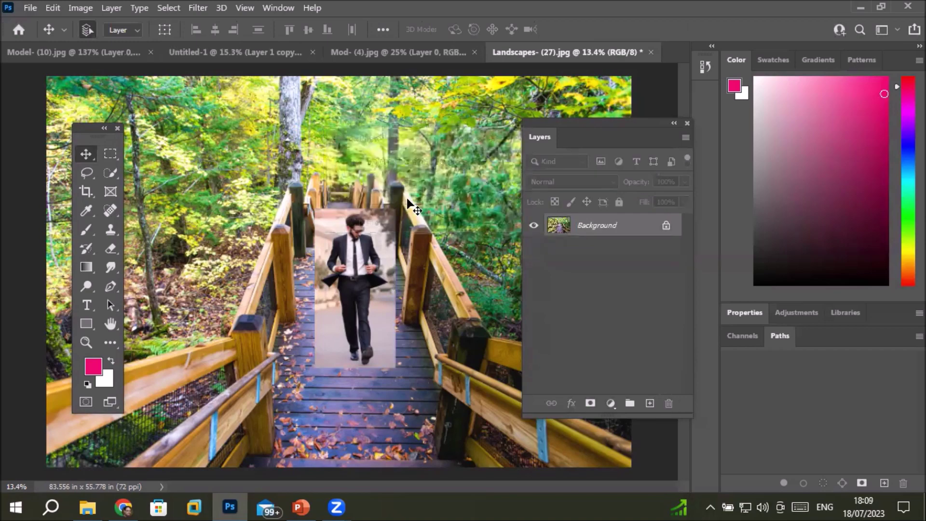
- In Mod- (4).jpg, replace the rectangular selection with an elliptical marquee selection around the whole man
{"action": "left_click", "coordinate": [399, 54]}
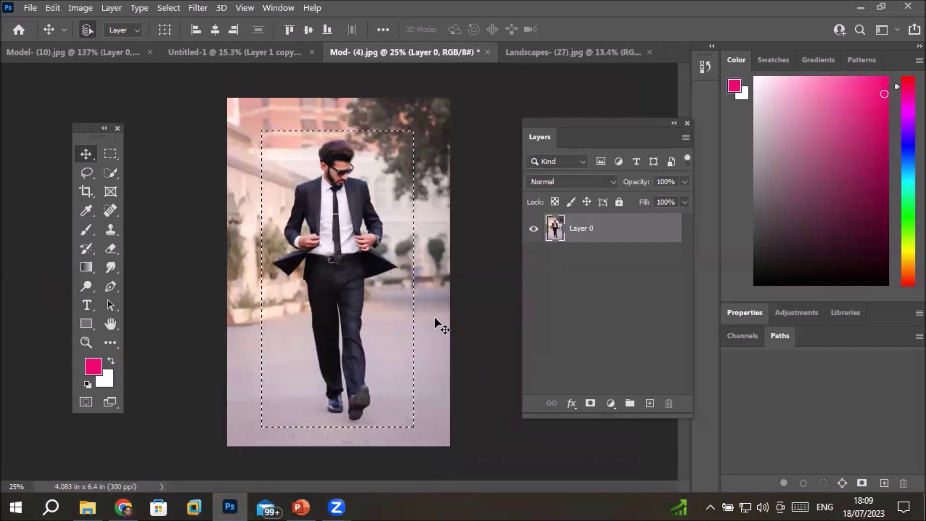
{"action": "key", "text": "ctrl+d"}
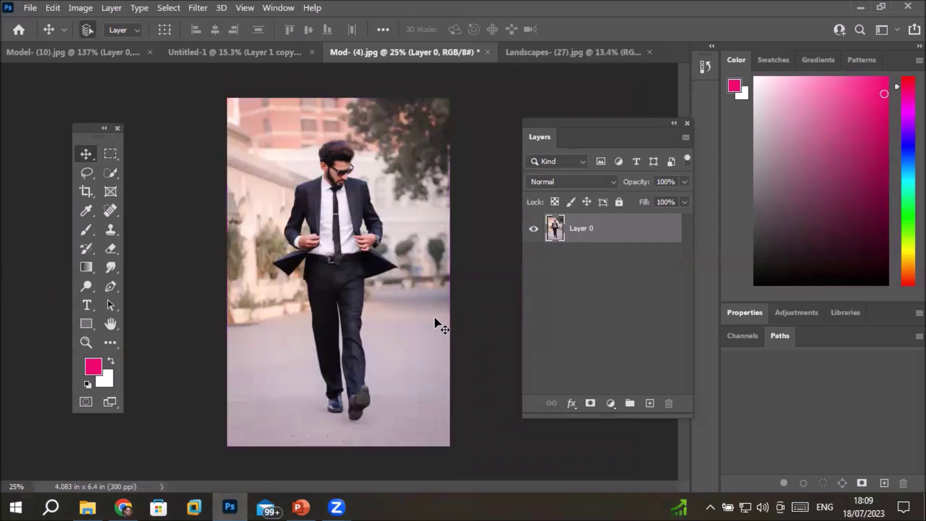
{"action": "left_click", "coordinate": [111, 154]}
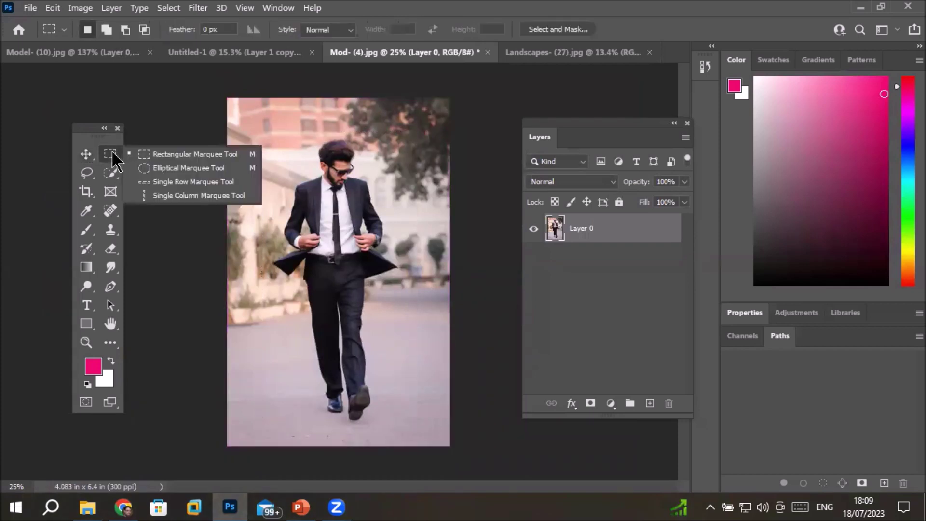
{"action": "left_click", "coordinate": [169, 166]}
{"action": "left_click_drag", "start_coordinate": [264, 124], "coordinate": [412, 431]}
- Copy the elliptical selection of the man onto the boardwalk in Landscapes- (27).jpg with the Move tool
{"action": "left_click", "coordinate": [86, 154]}
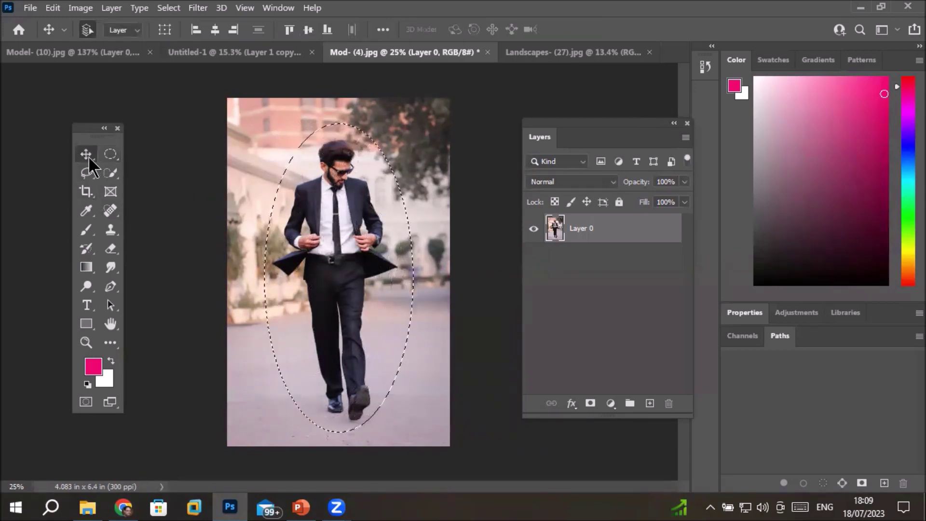
{"action": "left_click_drag", "start_coordinate": [318, 256], "coordinate": [557, 48]}
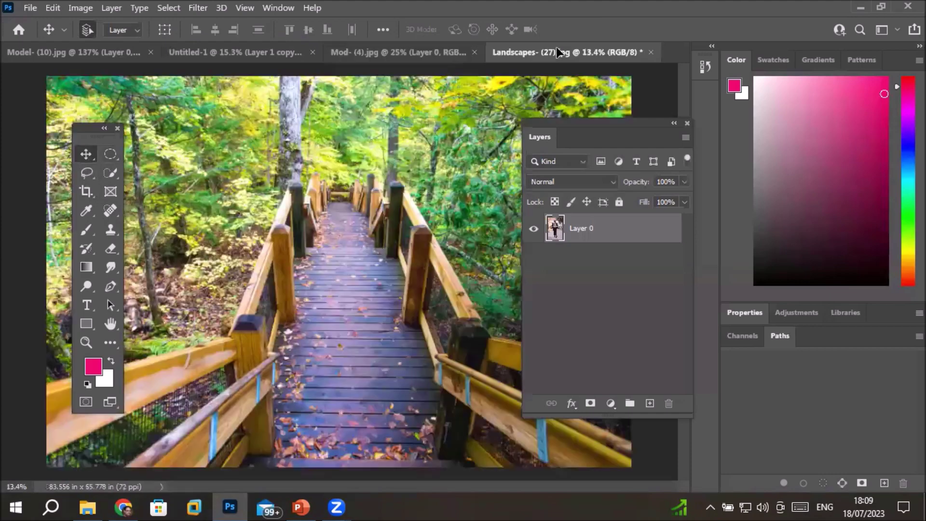
{"action": "left_click_drag", "start_coordinate": [346, 269], "coordinate": [346, 269]}
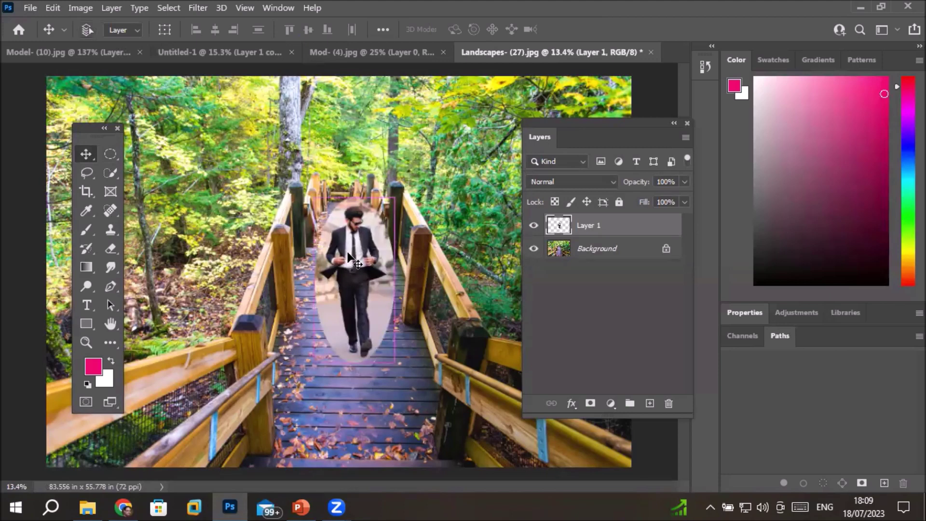
- Scale the oval cutout of the man up to about 153% with Free Transform and apply it
{"action": "key", "text": "ctrl+t"}
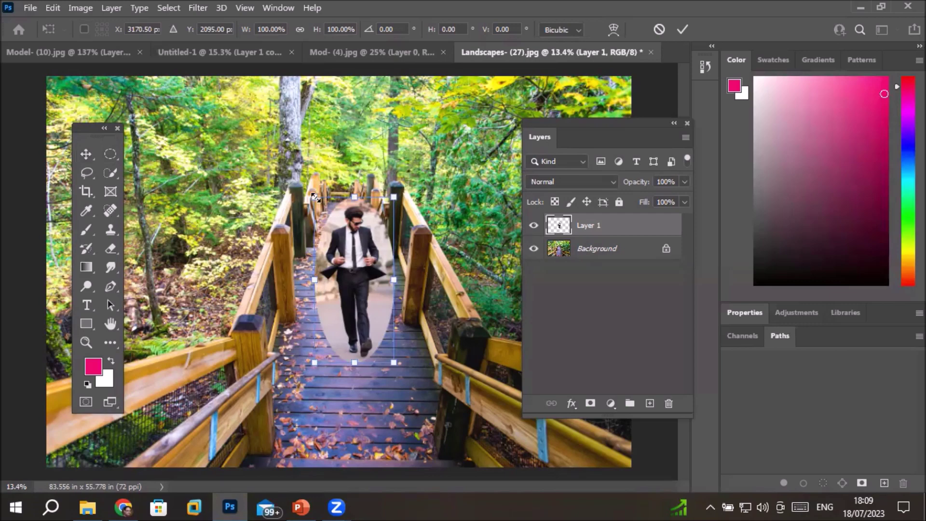
{"action": "left_click_drag", "start_coordinate": [310, 192], "coordinate": [181, 157]}
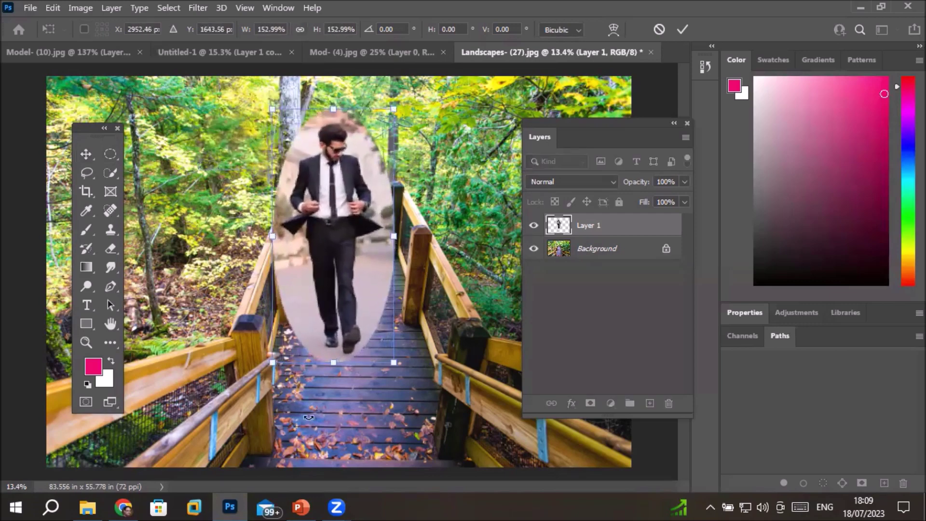
{"action": "left_click", "coordinate": [681, 30]}
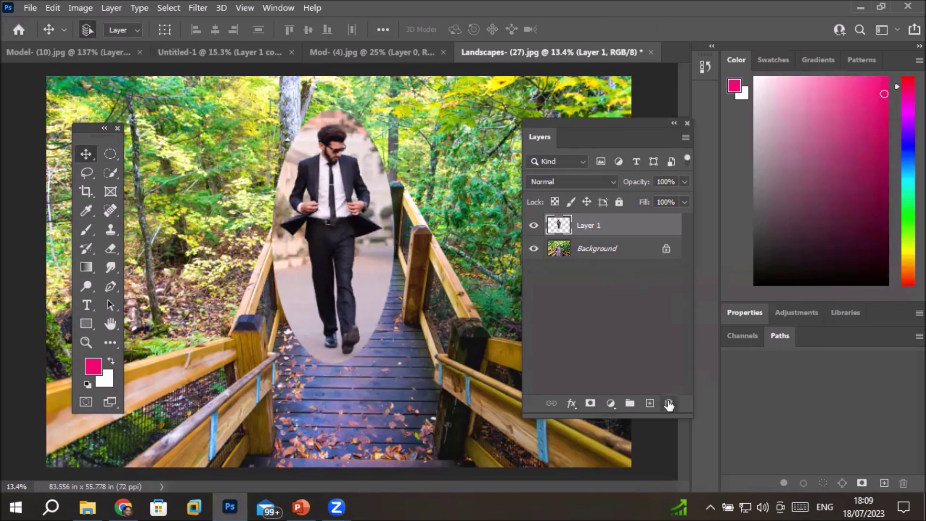
- Delete the oval cutout's layer from the landscape and return to the Mod- (4).jpg document
{"action": "left_click", "coordinate": [669, 403]}
{"action": "left_click", "coordinate": [389, 199]}
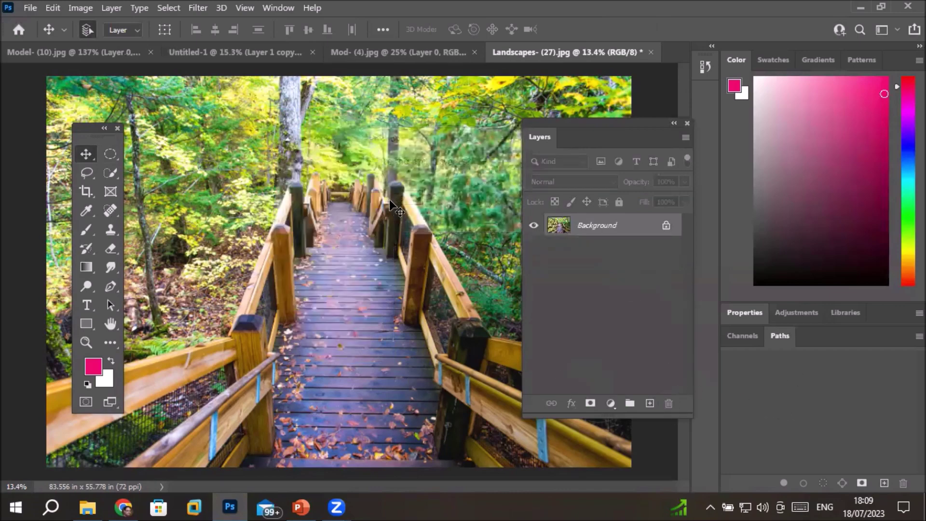
{"action": "left_click", "coordinate": [411, 54]}
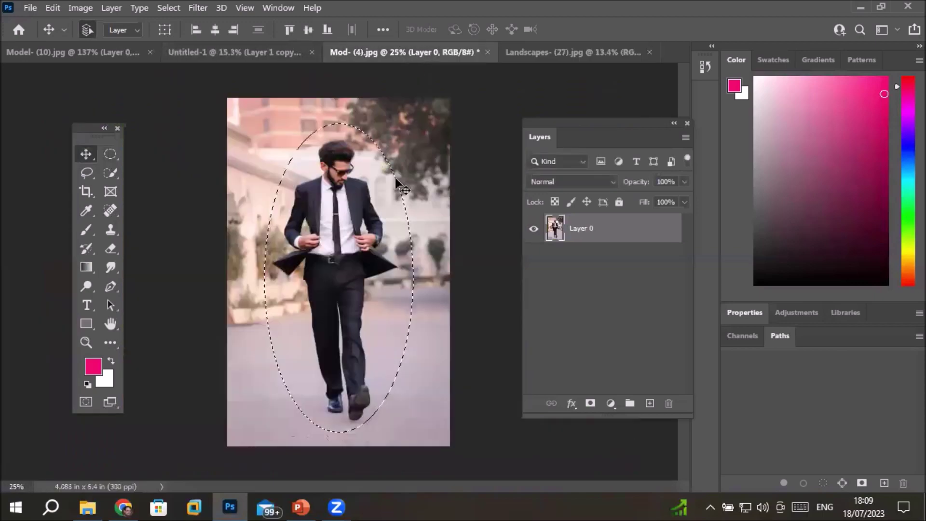
- Activate the Lasso tool and clear the elliptical selection around the man
{"action": "left_click", "coordinate": [114, 155]}
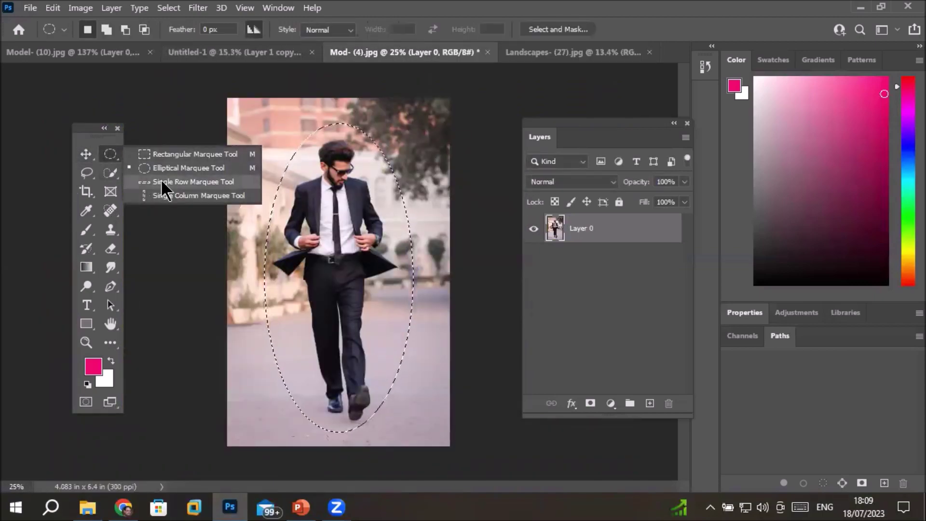
{"action": "left_click", "coordinate": [86, 173]}
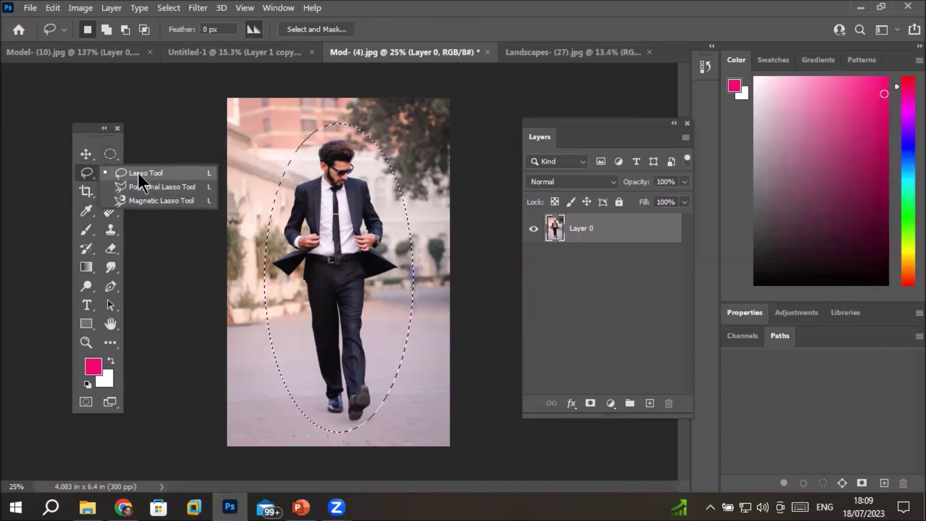
{"action": "left_click", "coordinate": [140, 175]}
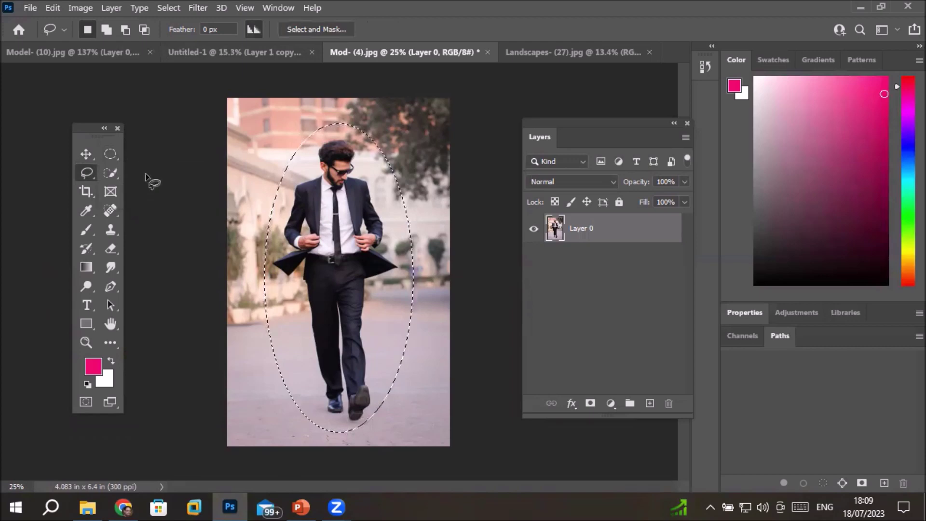
{"action": "left_click", "coordinate": [392, 106]}
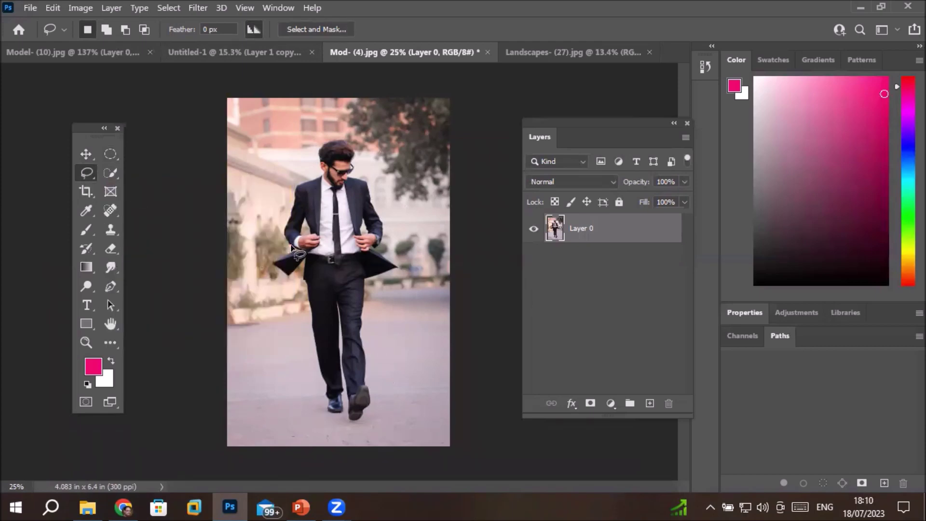
- Draw a freehand Lasso selection around the man's whole figure, from his hair down to both shoes and back to his shoulder
{"action": "scroll", "coordinate": [294, 246], "scroll_direction": "up", "scroll_amount": 2}
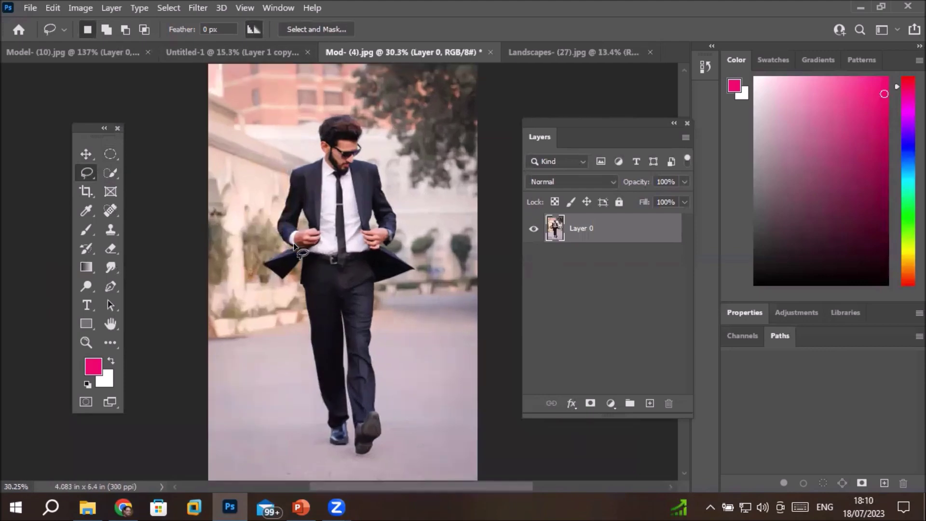
{"action": "left_click_drag", "start_coordinate": [314, 294], "coordinate": [274, 288]}
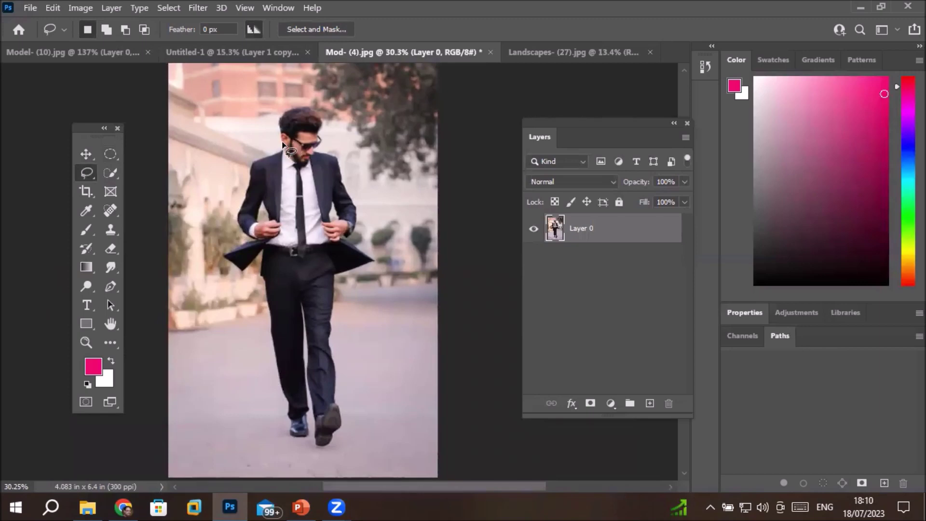
{"action": "mouse_move", "coordinate": [278, 138]}
{"action": "left_mouse_down"}
{"action": "mouse_move", "coordinate": [281, 109]}
{"action": "mouse_move", "coordinate": [319, 108]}
{"action": "mouse_move", "coordinate": [323, 140]}
{"action": "mouse_move", "coordinate": [313, 150]}
{"action": "mouse_move", "coordinate": [349, 163]}
{"action": "mouse_move", "coordinate": [360, 215]}
{"action": "mouse_move", "coordinate": [351, 235]}
{"action": "mouse_move", "coordinate": [375, 254]}
{"action": "mouse_move", "coordinate": [341, 273]}
{"action": "mouse_move", "coordinate": [332, 357]}
{"action": "mouse_move", "coordinate": [340, 432]}
{"action": "mouse_move", "coordinate": [310, 422]}
{"action": "mouse_move", "coordinate": [313, 378]}
{"action": "mouse_move", "coordinate": [308, 434]}
{"action": "mouse_move", "coordinate": [285, 422]}
{"action": "mouse_move", "coordinate": [267, 249]}
{"action": "mouse_move", "coordinate": [240, 276]}
{"action": "mouse_move", "coordinate": [220, 254]}
{"action": "mouse_move", "coordinate": [256, 239]}
{"action": "mouse_move", "coordinate": [244, 233]}
{"action": "mouse_move", "coordinate": [251, 171]}
{"action": "left_mouse_up"}
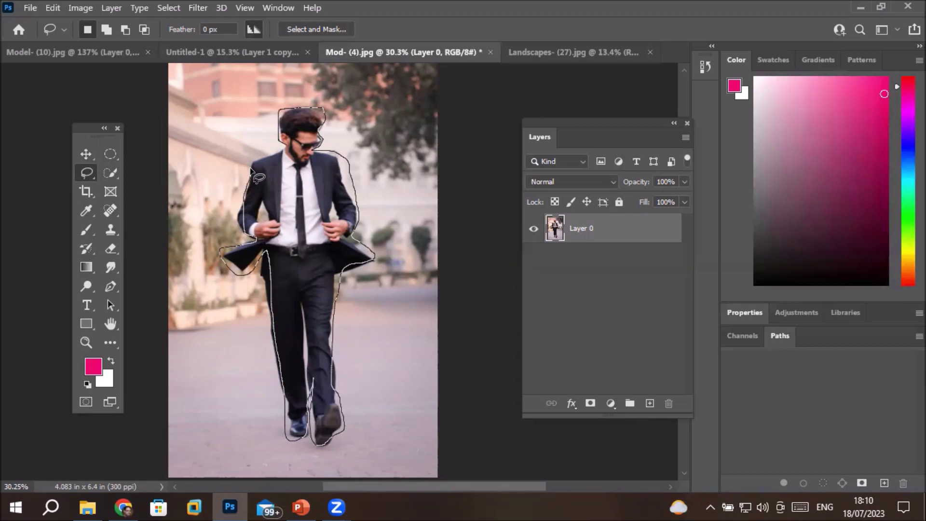
{"action": "left_click_drag", "start_coordinate": [251, 169], "coordinate": [252, 167]}
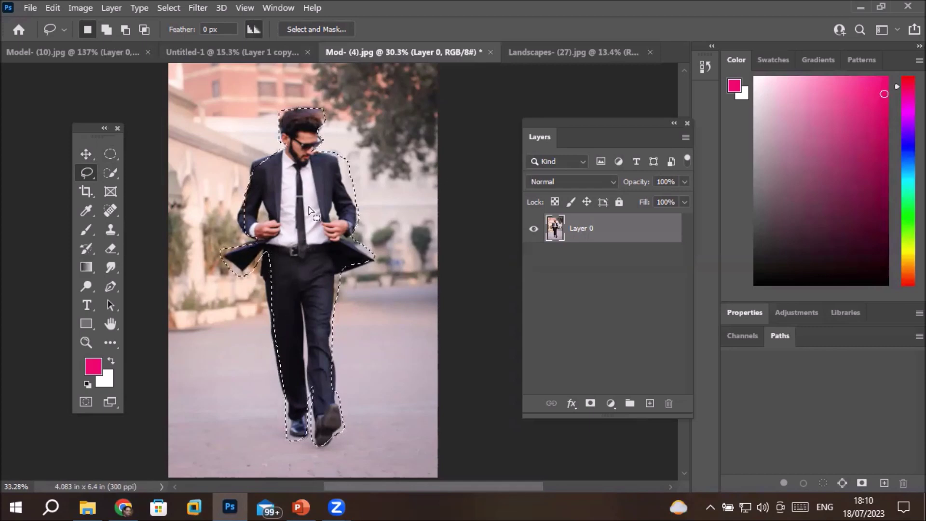
- Move the floating tool palette clear of the man's arm and examine the lasso outline around his head, shoulders and sleeves
{"action": "scroll", "coordinate": [312, 124], "scroll_direction": "up", "scroll_amount": 2}
{"action": "scroll", "coordinate": [311, 123], "scroll_direction": "up", "scroll_amount": 5}
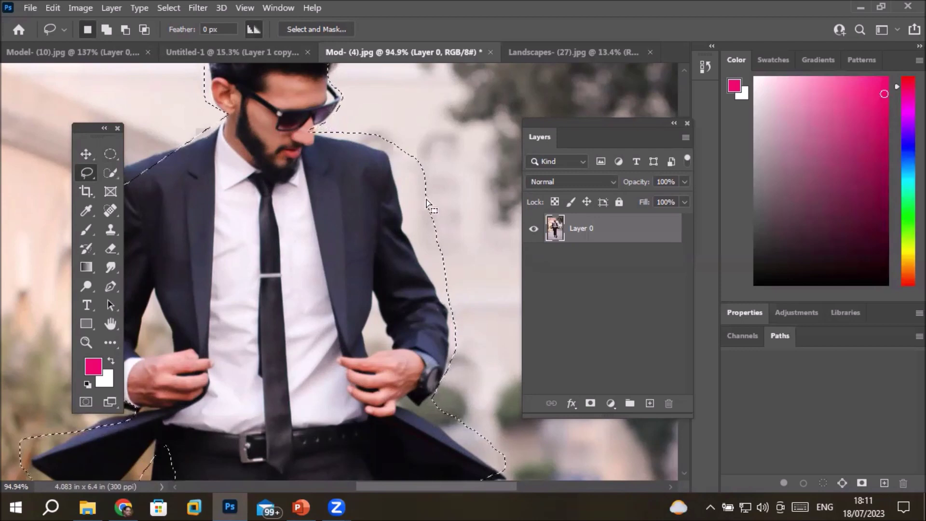
{"action": "left_click_drag", "start_coordinate": [89, 129], "coordinate": [44, 141]}
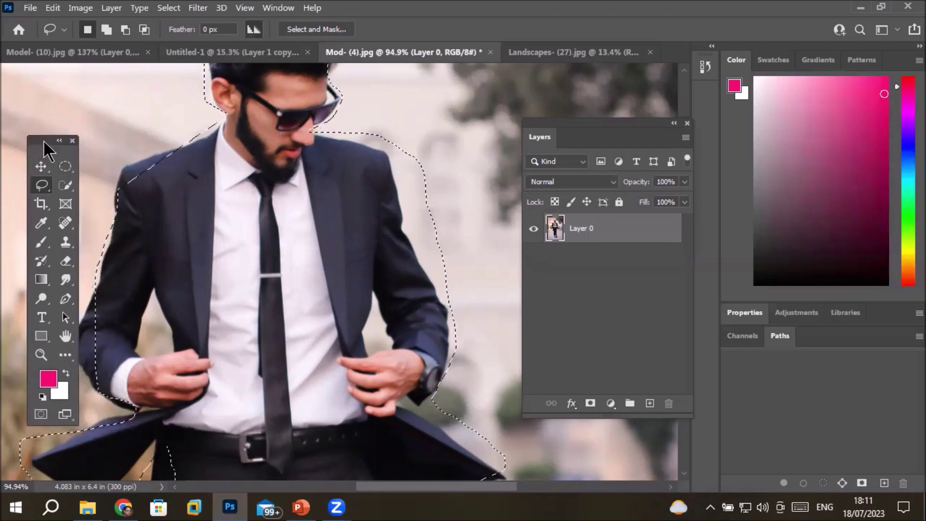
{"action": "scroll", "coordinate": [123, 144], "scroll_direction": "up", "scroll_amount": 5}
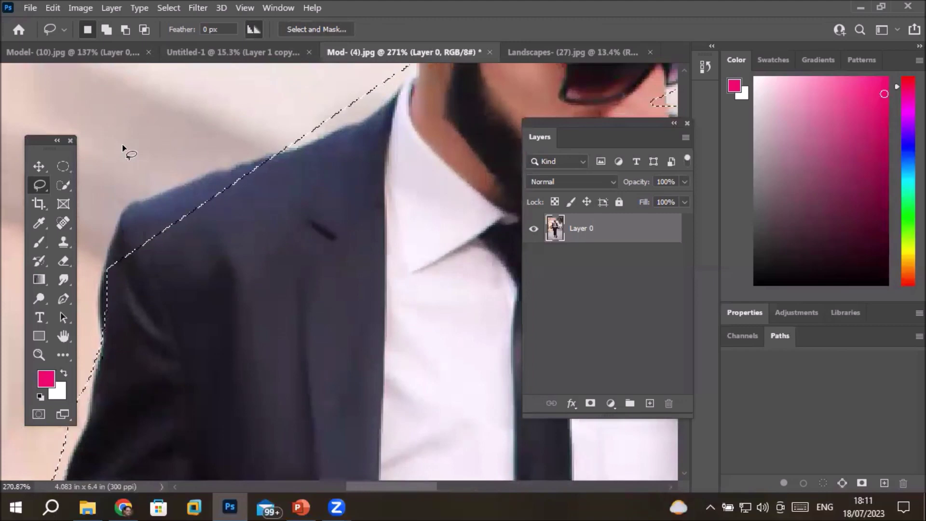
{"action": "scroll", "coordinate": [228, 215], "scroll_direction": "down", "scroll_amount": 4}
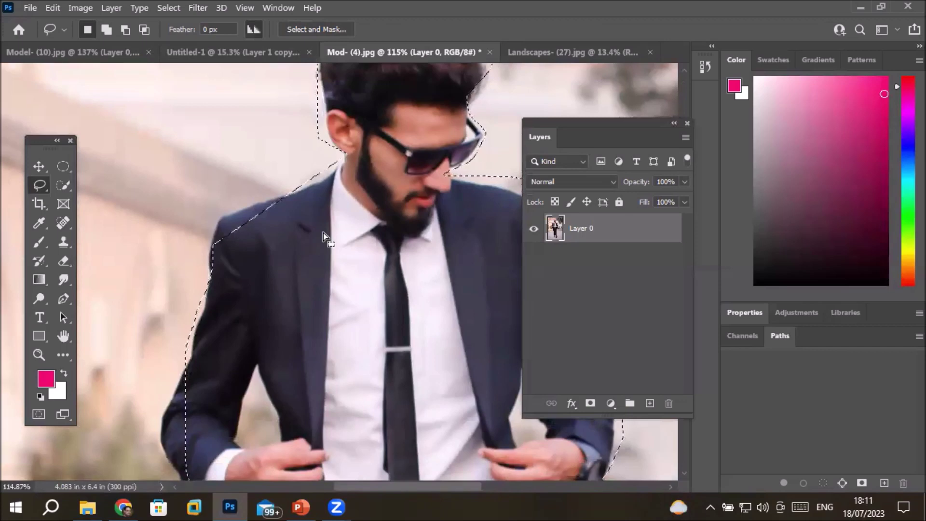
{"action": "scroll", "coordinate": [323, 233], "scroll_direction": "down", "scroll_amount": 2}
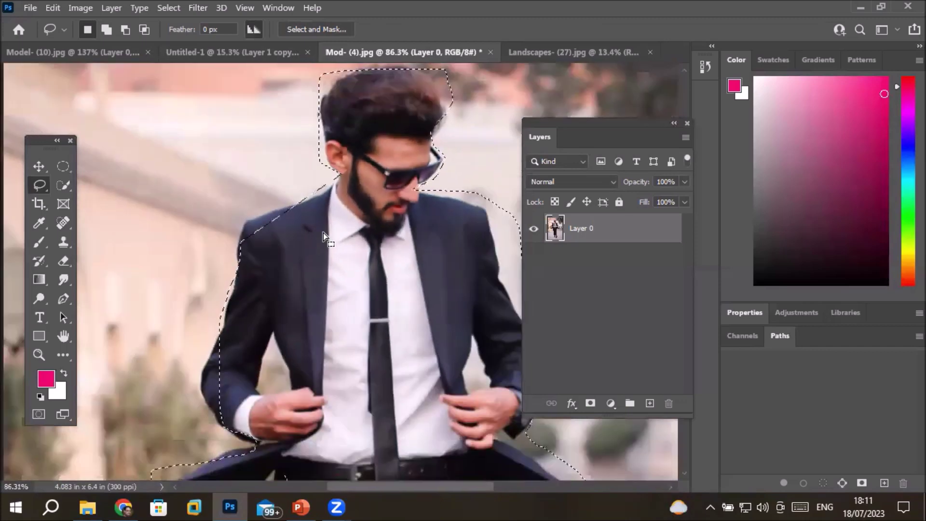
{"action": "scroll", "coordinate": [324, 232], "scroll_direction": "down", "scroll_amount": 2}
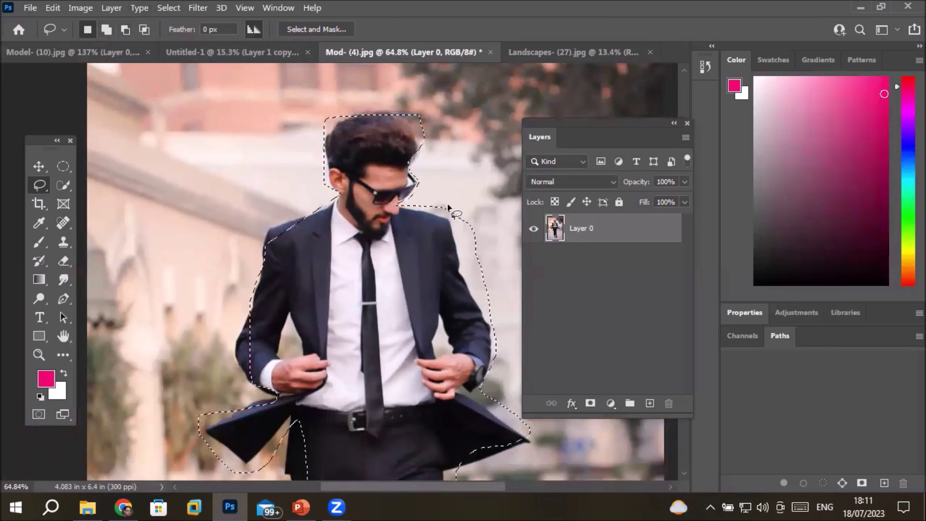
- Subtract the excess background beside the man's left shoulder and upper arm from the selection with the Lasso tool
{"action": "scroll", "coordinate": [449, 206], "scroll_direction": "up", "scroll_amount": 5}
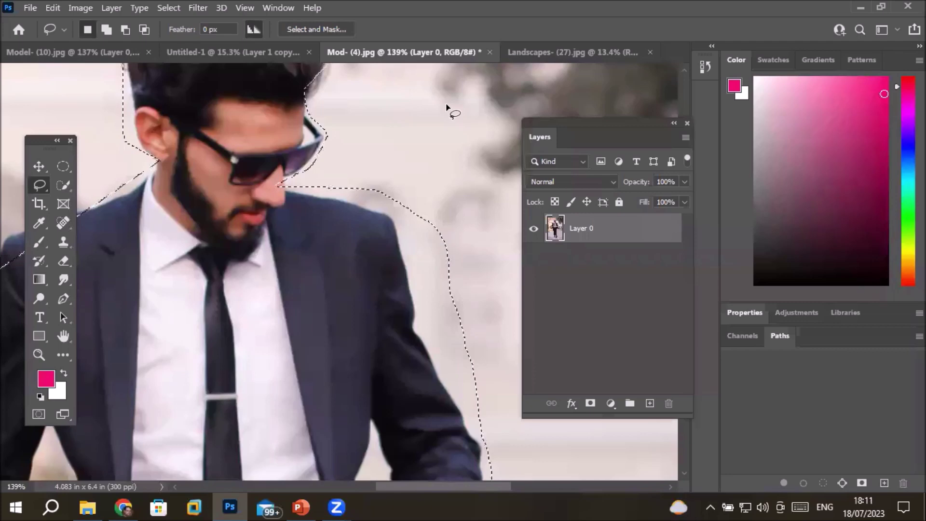
{"action": "key", "text": "alt"}
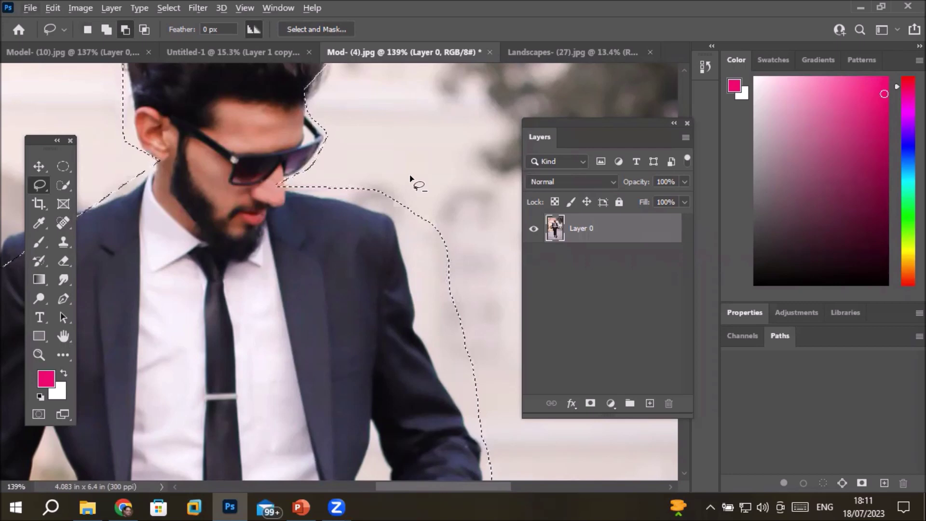
{"action": "key", "text": "alt"}
{"action": "left_click_drag", "start_coordinate": [345, 205], "coordinate": [404, 234]}
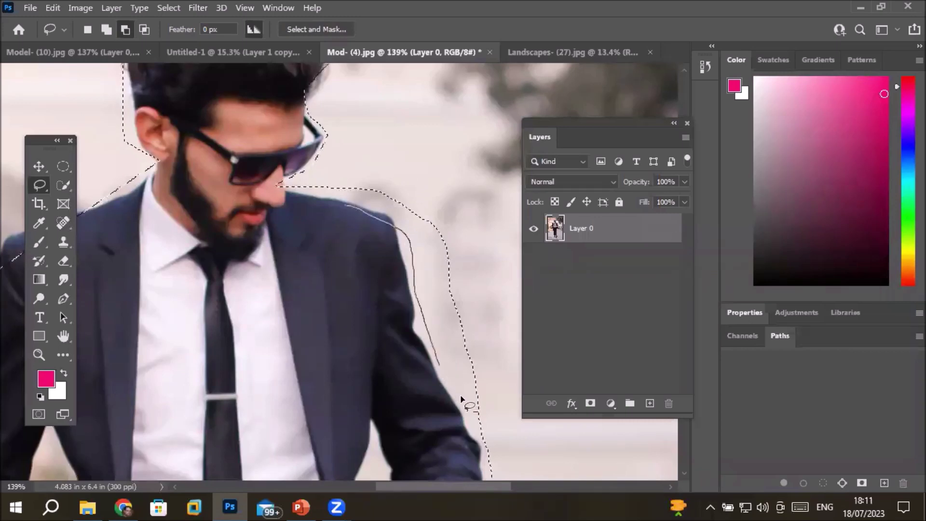
{"action": "mouse_move", "coordinate": [491, 334]}
{"action": "left_mouse_down"}
{"action": "mouse_move", "coordinate": [490, 246]}
{"action": "mouse_move", "coordinate": [450, 173]}
{"action": "left_mouse_up"}
{"action": "left_click_drag", "start_coordinate": [347, 172], "coordinate": [346, 172]}
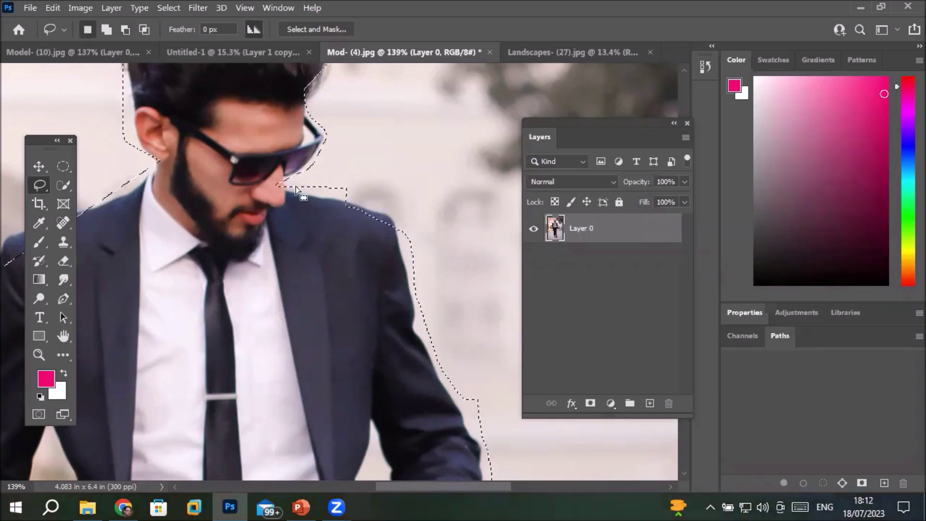
- Subtract the strip of background between the man's nose and the top of his left shoulder from the lasso selection
{"action": "scroll", "coordinate": [309, 199], "scroll_direction": "up", "scroll_amount": 5}
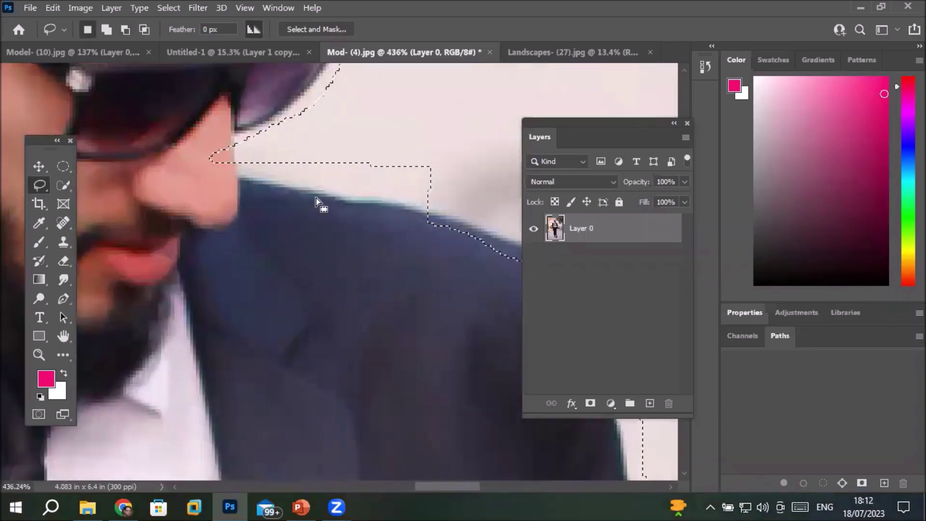
{"action": "scroll", "coordinate": [347, 233], "scroll_direction": "down", "scroll_amount": 4}
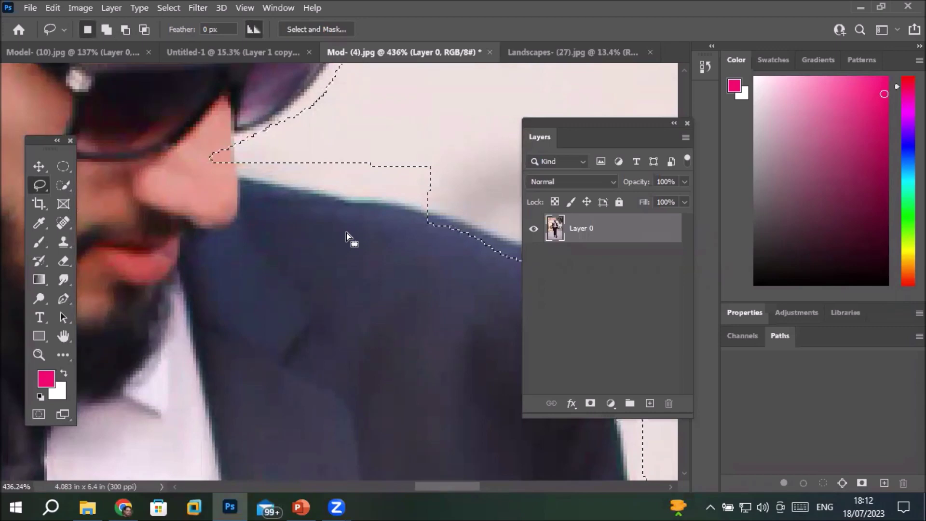
{"action": "scroll", "coordinate": [346, 233], "scroll_direction": "up", "scroll_amount": 2}
{"action": "scroll", "coordinate": [346, 233], "scroll_direction": "down", "scroll_amount": 1}
{"action": "scroll", "coordinate": [346, 233], "scroll_direction": "up", "scroll_amount": 5}
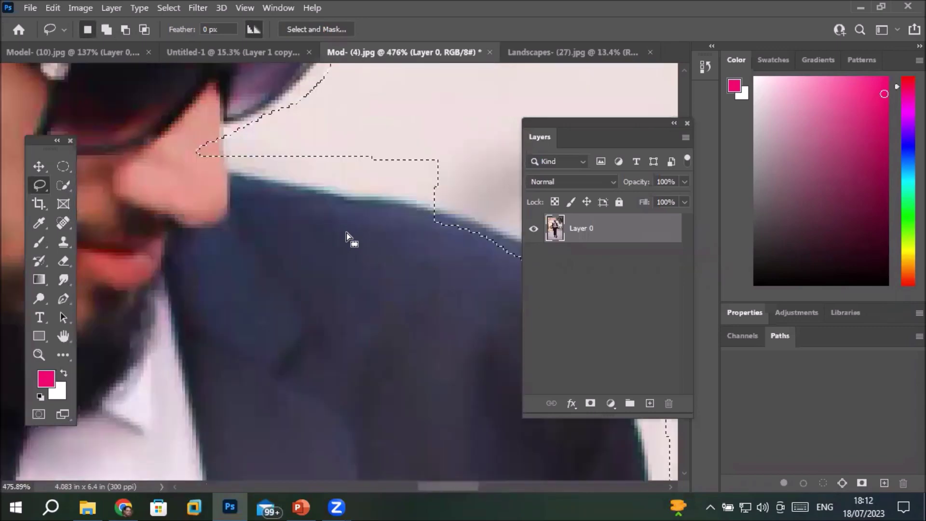
{"action": "scroll", "coordinate": [347, 233], "scroll_direction": "down", "scroll_amount": 5}
{"action": "scroll", "coordinate": [346, 233], "scroll_direction": "up", "scroll_amount": 1}
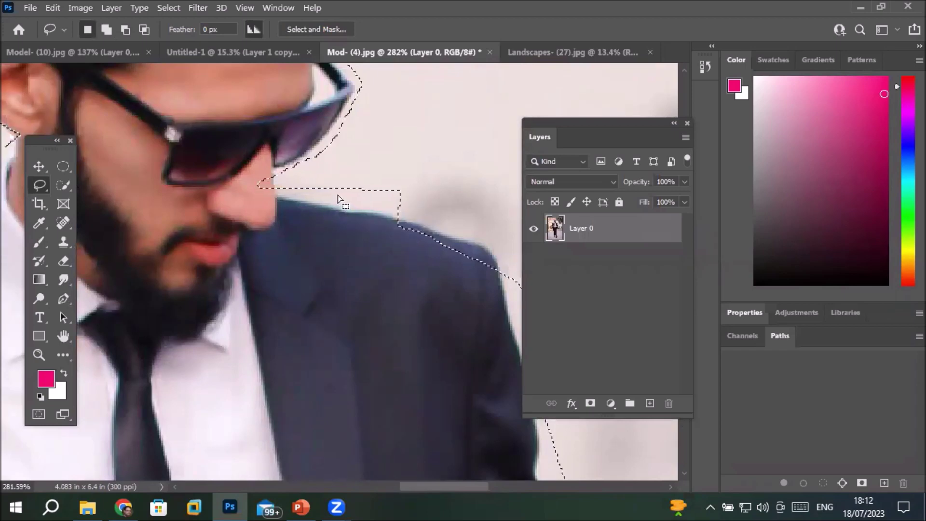
{"action": "key", "text": "alt"}
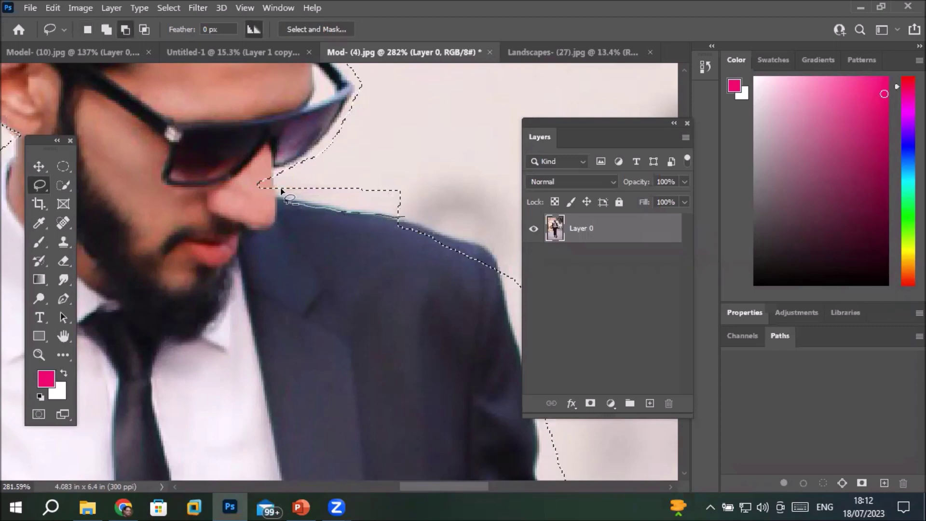
{"action": "left_click_drag", "start_coordinate": [414, 202], "coordinate": [421, 195]}
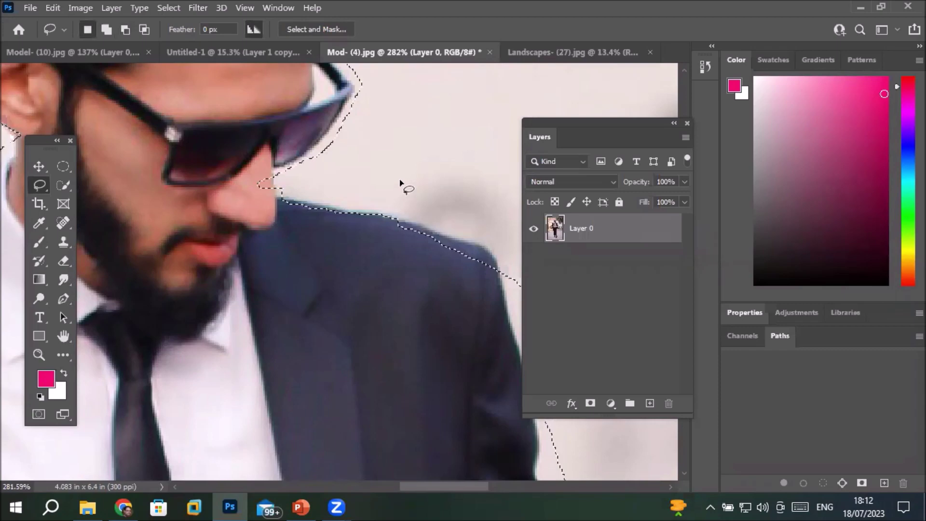
- Add the missed jacket edge along the top of the man's left shoulder to the selection with two Lasso passes
{"action": "scroll", "coordinate": [451, 214], "scroll_direction": "down", "scroll_amount": 2}
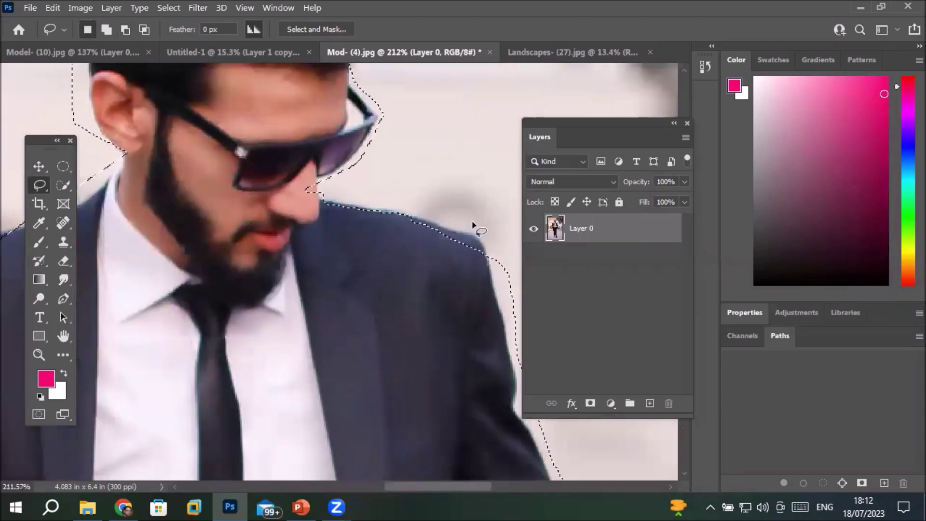
{"action": "scroll", "coordinate": [477, 223], "scroll_direction": "up", "scroll_amount": 4}
{"action": "scroll", "coordinate": [487, 229], "scroll_direction": "up", "scroll_amount": 2}
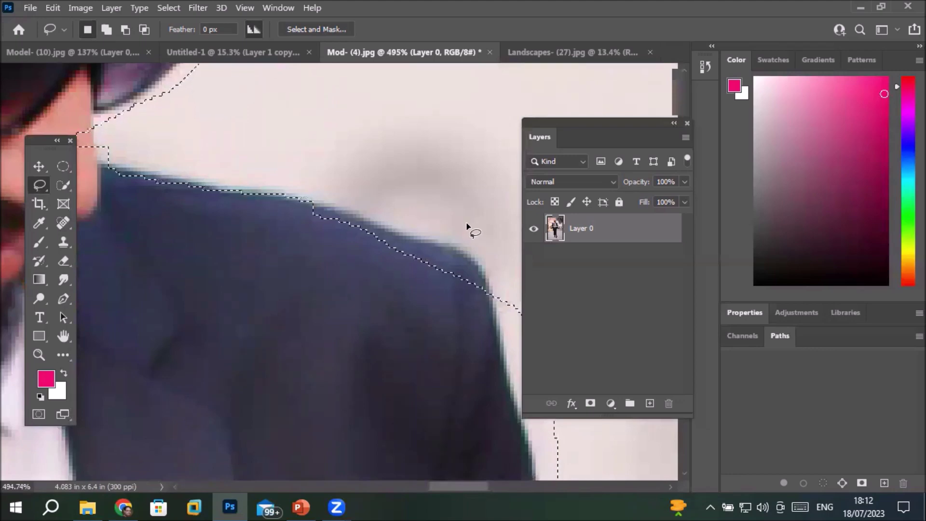
{"action": "key", "text": "shift"}
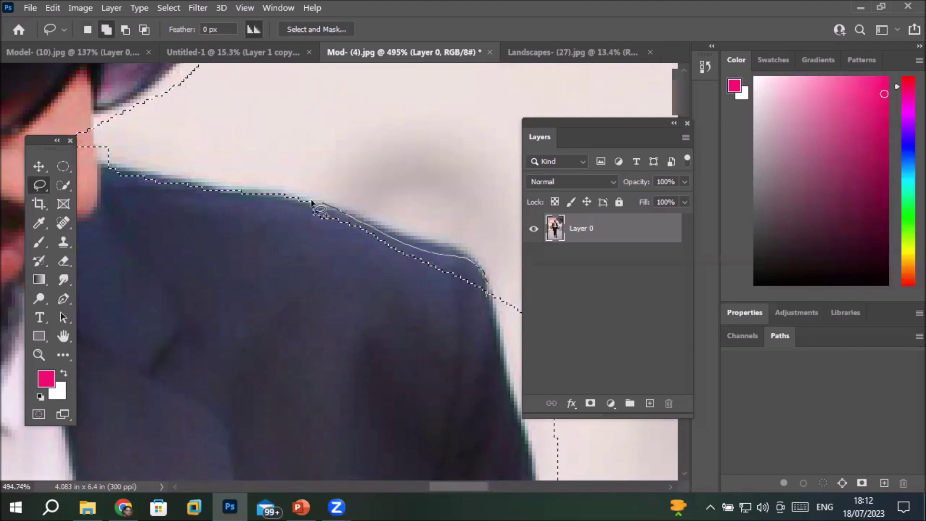
{"action": "left_click_drag", "start_coordinate": [479, 294], "coordinate": [485, 292]}
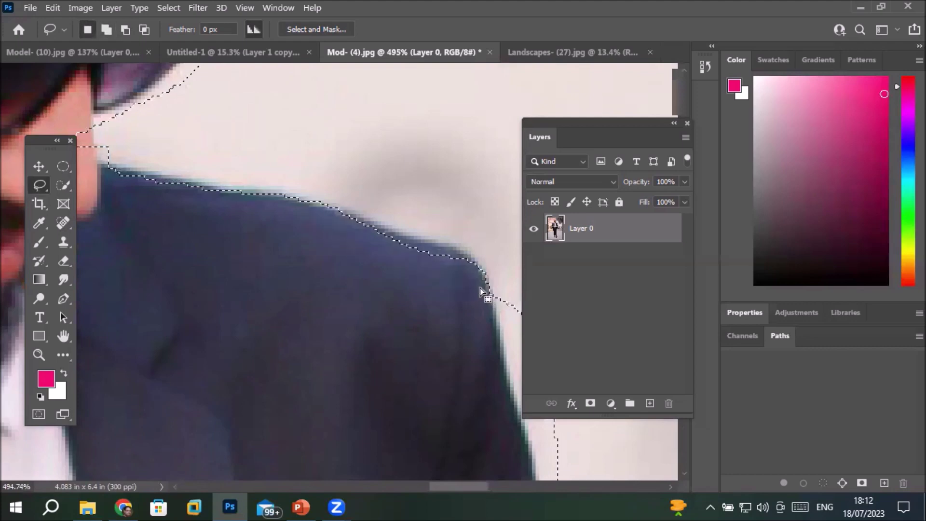
{"action": "key", "text": "shift"}
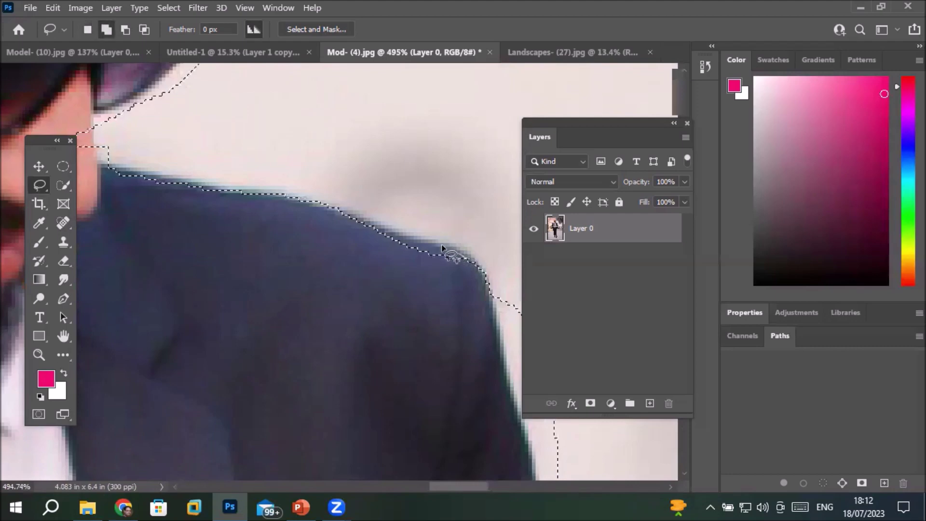
{"action": "mouse_move", "coordinate": [362, 221]}
{"action": "left_mouse_down"}
{"action": "mouse_move", "coordinate": [367, 247]}
{"action": "mouse_move", "coordinate": [473, 275]}
{"action": "left_mouse_up"}
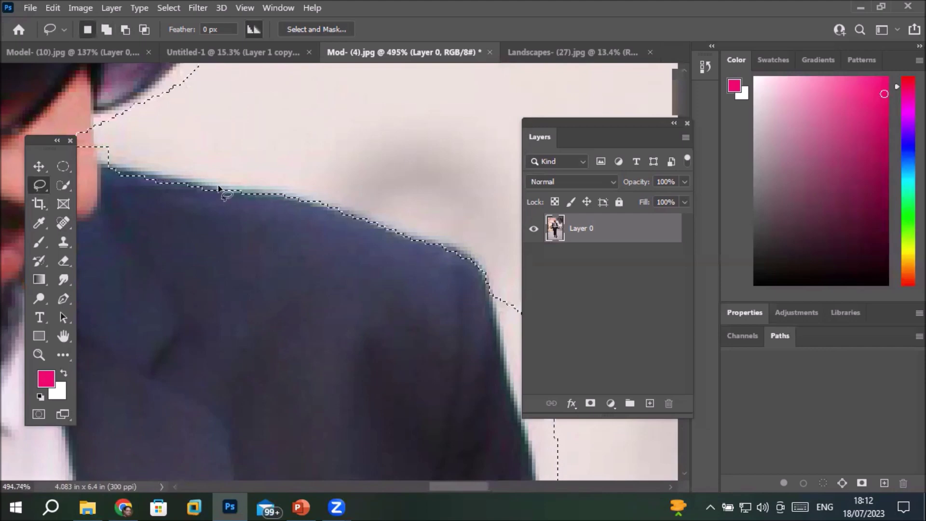
- Subtract the remaining background along the outer edge of the man's left sleeve, from shoulder to forearm, from the selection
{"action": "scroll", "coordinate": [222, 189], "scroll_direction": "down", "scroll_amount": 7}
{"action": "scroll", "coordinate": [374, 372], "scroll_direction": "up", "scroll_amount": 3}
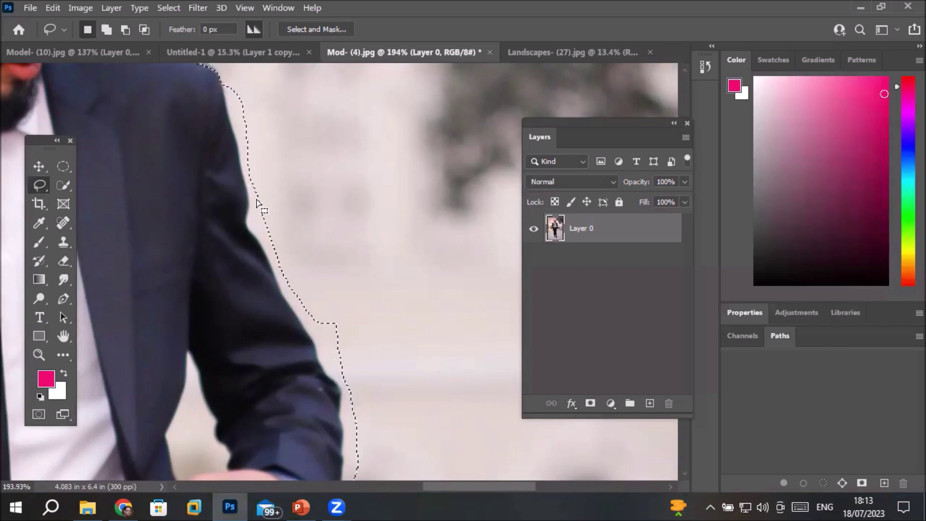
{"action": "left_click_drag", "start_coordinate": [260, 197], "coordinate": [256, 208], "text": "alt"}
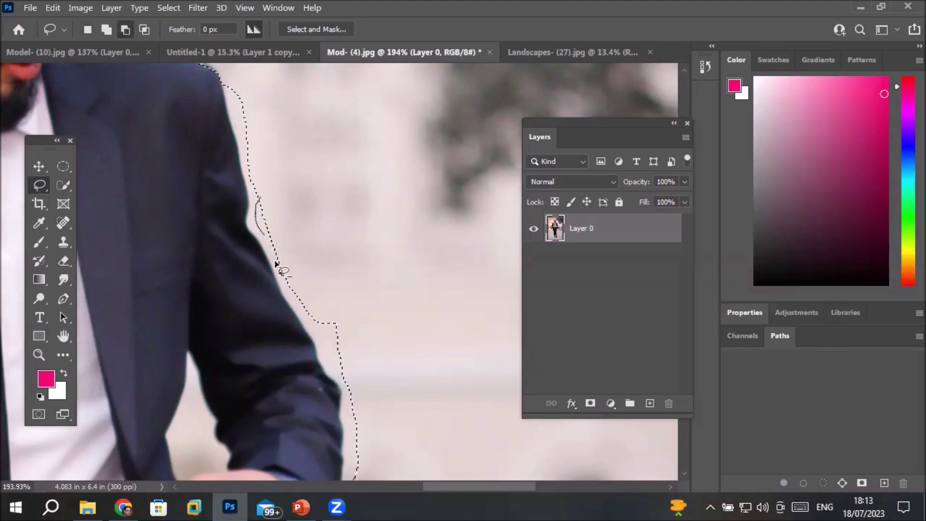
{"action": "left_click_drag", "start_coordinate": [291, 203], "coordinate": [255, 182]}
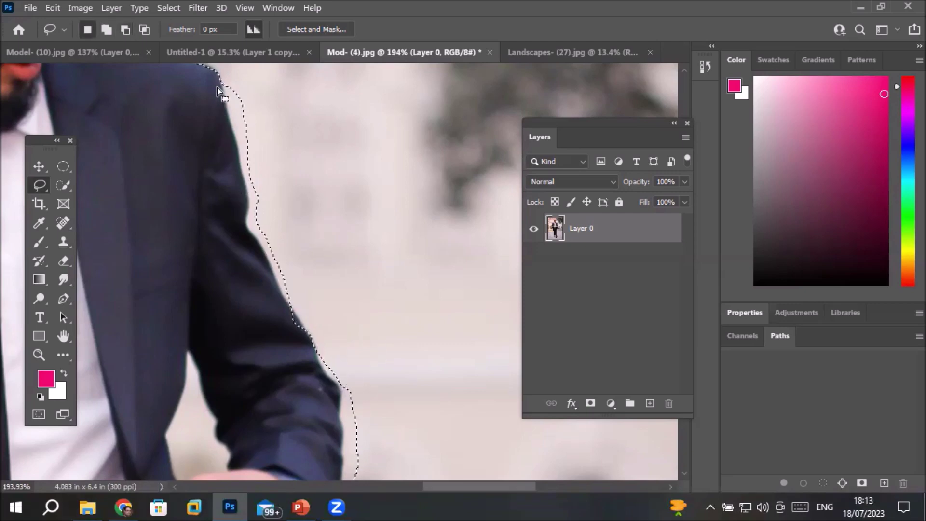
{"action": "left_click_drag", "start_coordinate": [225, 76], "coordinate": [227, 88], "text": "alt"}
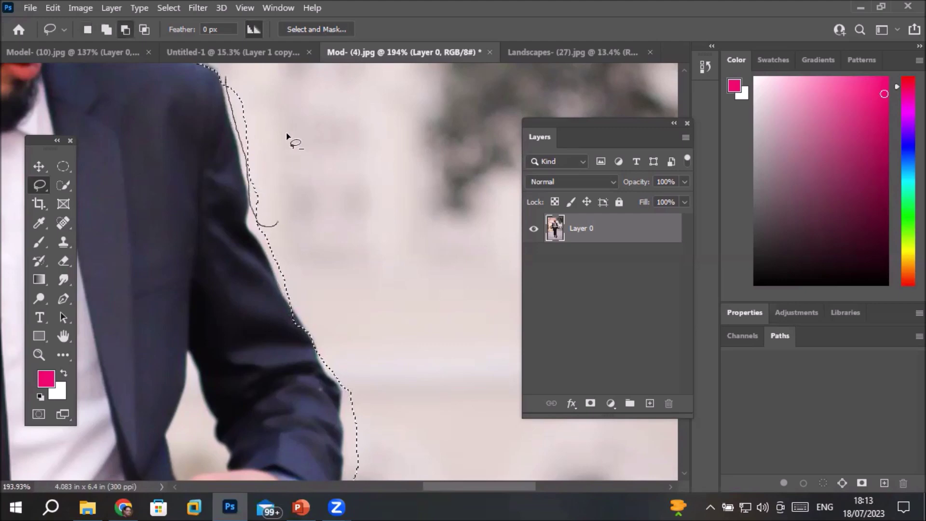
{"action": "left_click_drag", "start_coordinate": [225, 73], "coordinate": [226, 76], "text": "alt"}
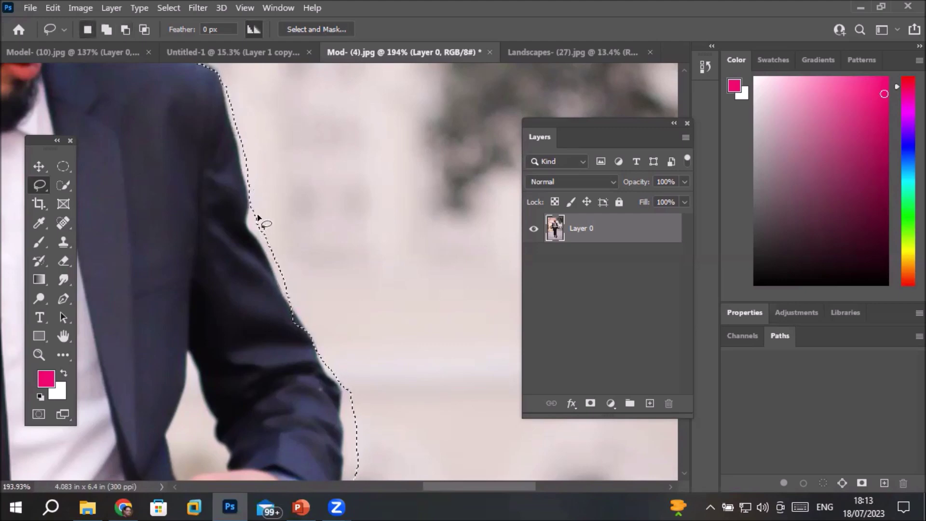
{"action": "left_click_drag", "start_coordinate": [254, 208], "coordinate": [248, 221], "text": "alt"}
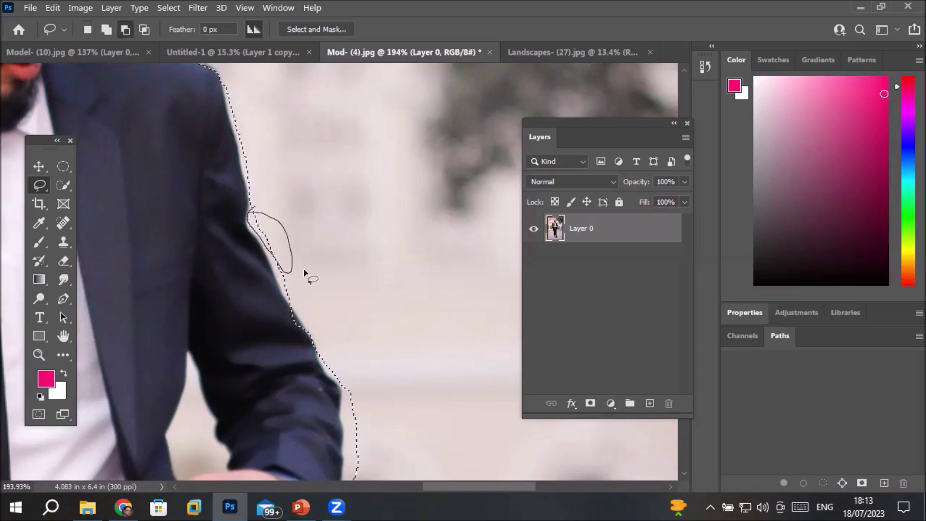
- Subtract the background gap between the man's left arm and his jacket from the selection with the Lasso tool
{"action": "scroll", "coordinate": [316, 285], "scroll_direction": "down", "scroll_amount": 9}
{"action": "scroll", "coordinate": [261, 378], "scroll_direction": "up", "scroll_amount": 4}
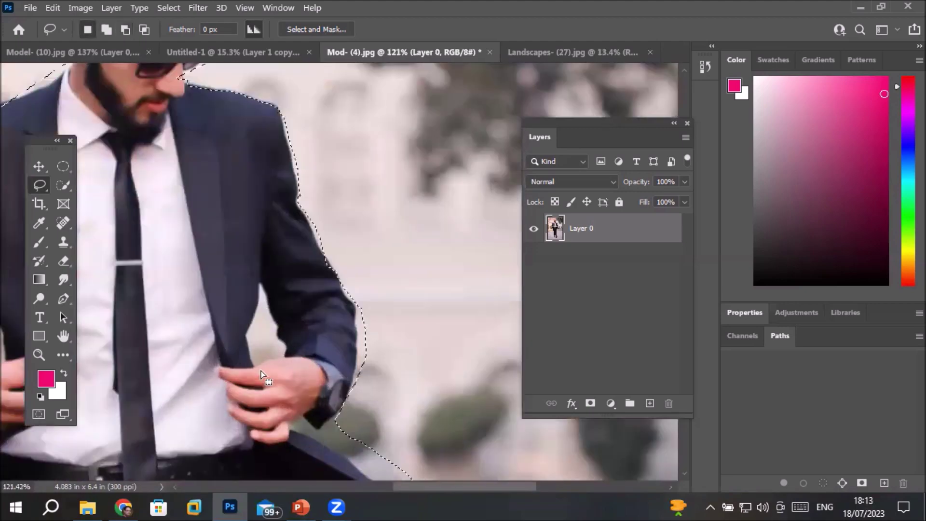
{"action": "scroll", "coordinate": [260, 375], "scroll_direction": "up", "scroll_amount": 2}
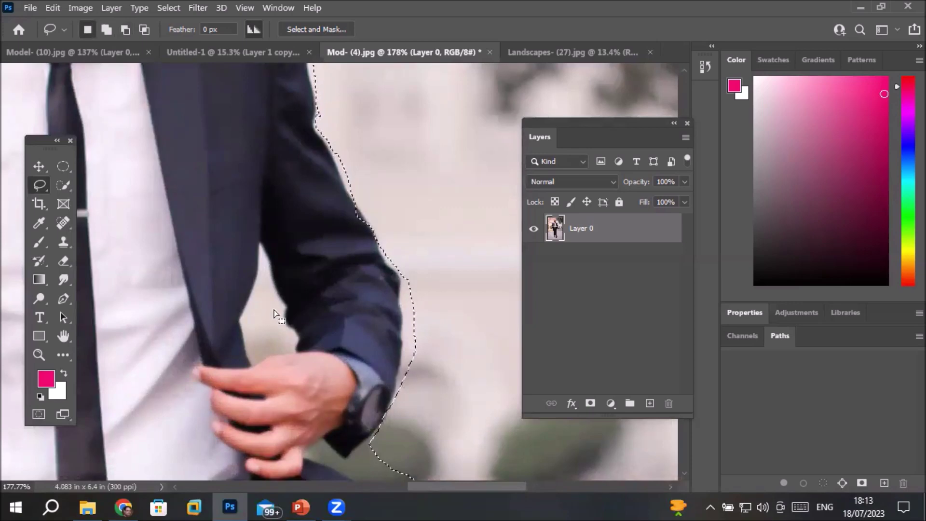
{"action": "scroll", "coordinate": [310, 308], "scroll_direction": "down", "scroll_amount": 1}
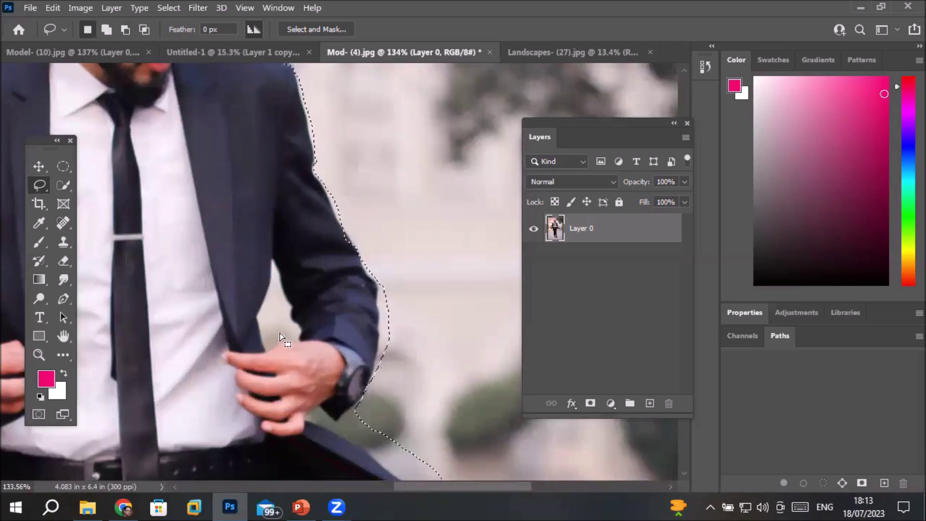
{"action": "scroll", "coordinate": [283, 318], "scroll_direction": "up", "scroll_amount": 2}
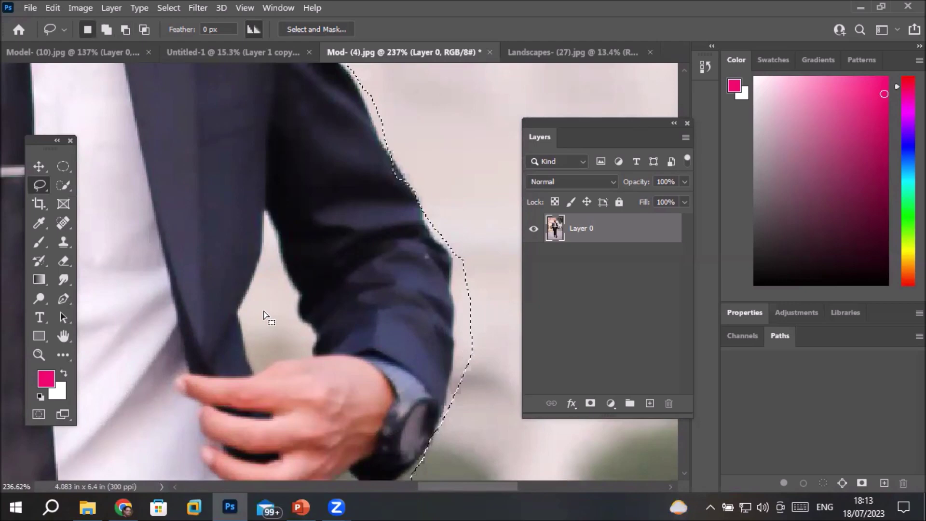
{"action": "key", "text": "alt"}
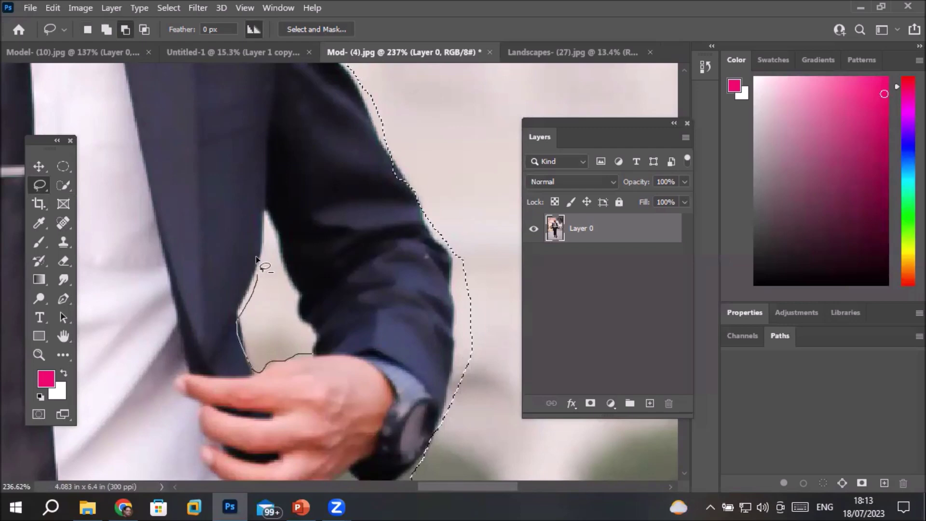
{"action": "left_click_drag", "start_coordinate": [285, 252], "coordinate": [301, 289]}
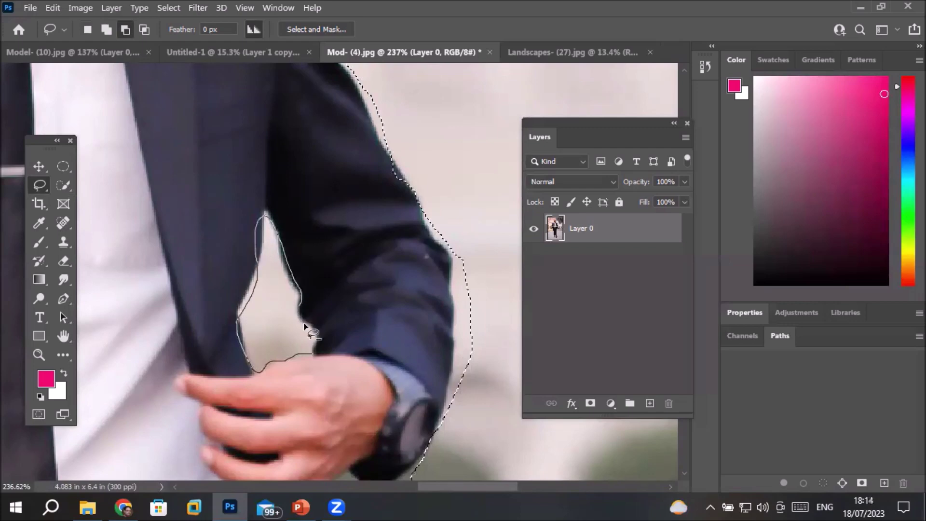
{"action": "left_click_drag", "start_coordinate": [312, 347], "coordinate": [311, 348]}
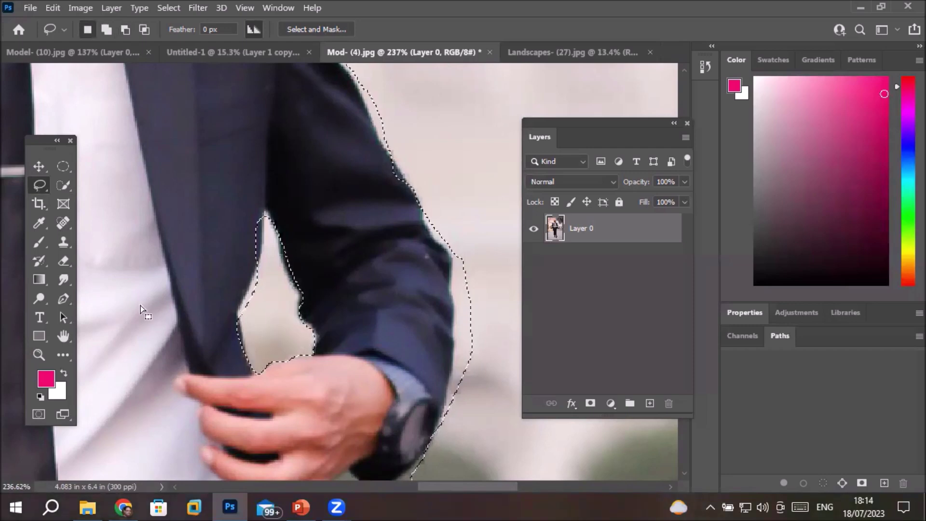
- Subtract the triangular background gap between the man's right arm and his jacket from the lasso selection
{"action": "mouse_move", "coordinate": [186, 270]}
{"action": "left_mouse_down"}
{"action": "mouse_move", "coordinate": [492, 246]}
{"action": "mouse_move", "coordinate": [473, 238]}
{"action": "left_mouse_up"}
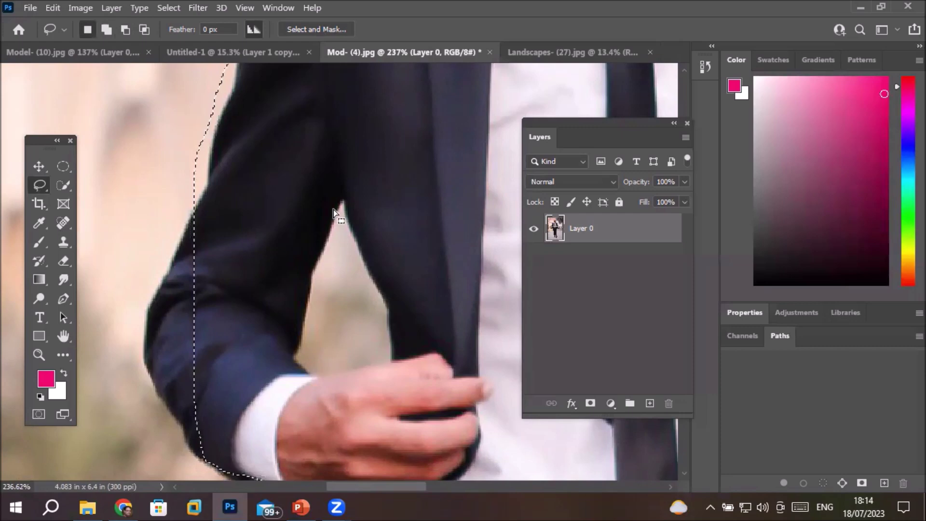
{"action": "key", "text": "alt"}
{"action": "left_click_drag", "start_coordinate": [343, 202], "coordinate": [308, 324]}
{"action": "mouse_move", "coordinate": [300, 365]}
{"action": "left_mouse_down"}
{"action": "mouse_move", "coordinate": [380, 370]}
{"action": "mouse_move", "coordinate": [393, 356]}
{"action": "mouse_move", "coordinate": [386, 307]}
{"action": "mouse_move", "coordinate": [328, 216]}
{"action": "left_mouse_up"}
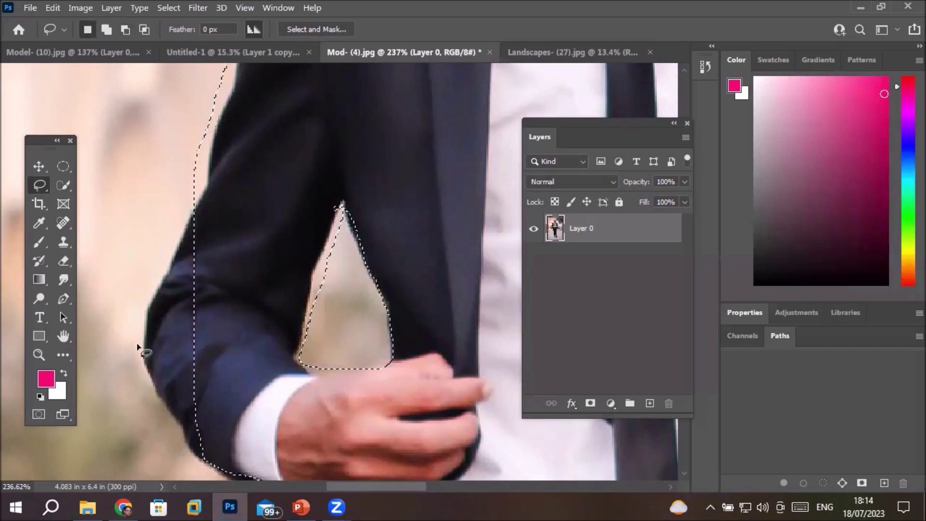
- Add the missed outer edge of the man's right sleeve, from elbow to cuff, to the selection
{"action": "scroll", "coordinate": [151, 334], "scroll_direction": "down", "scroll_amount": 3}
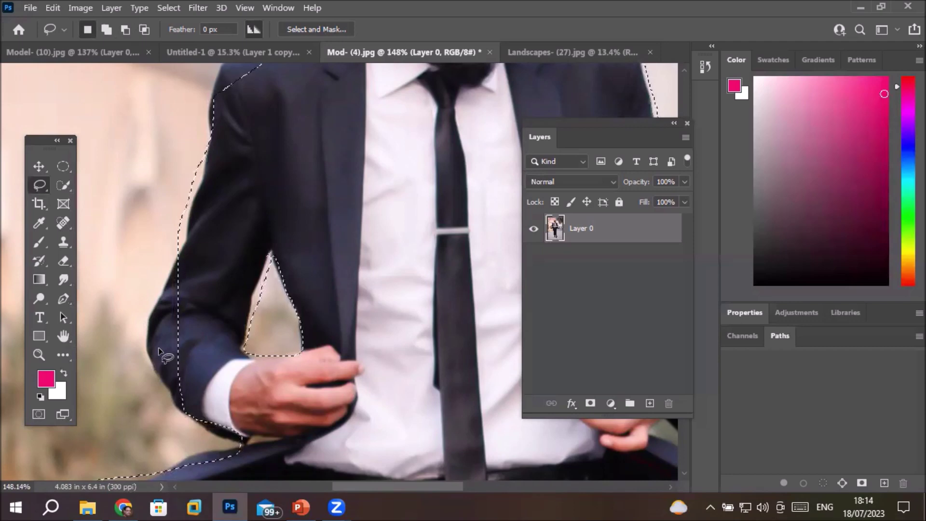
{"action": "key", "text": "shift"}
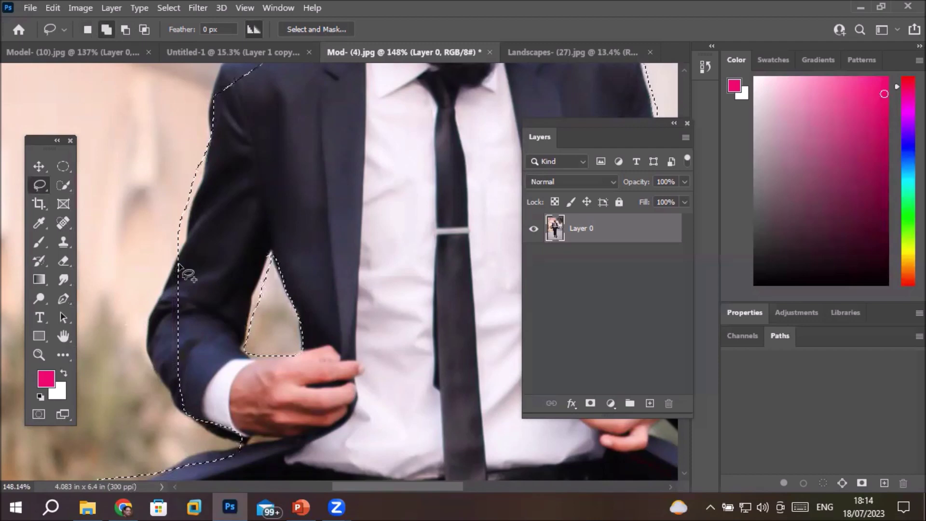
{"action": "mouse_move", "coordinate": [178, 263]}
{"action": "left_mouse_down"}
{"action": "mouse_move", "coordinate": [150, 337]}
{"action": "mouse_move", "coordinate": [152, 370]}
{"action": "mouse_move", "coordinate": [184, 409]}
{"action": "left_mouse_up"}
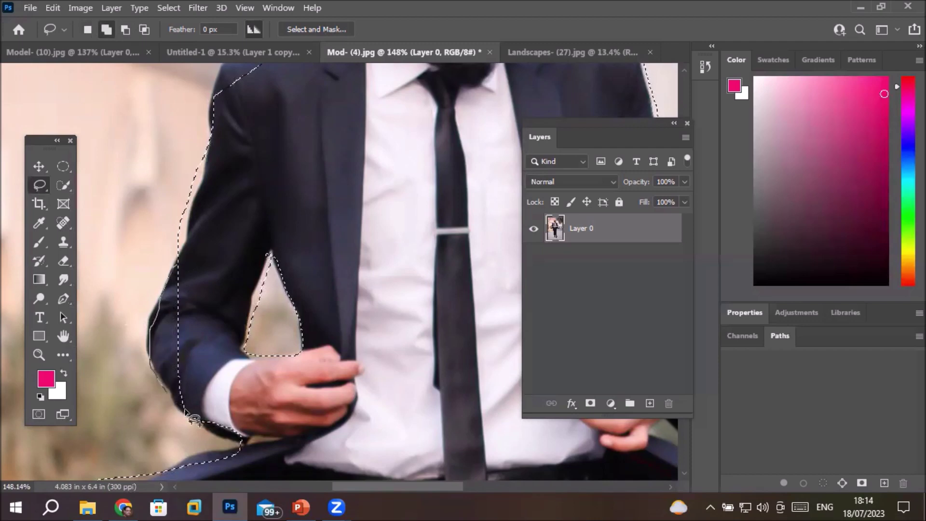
{"action": "left_click_drag", "start_coordinate": [228, 274], "coordinate": [234, 165]}
{"action": "scroll", "coordinate": [243, 225], "scroll_direction": "down", "scroll_amount": 6}
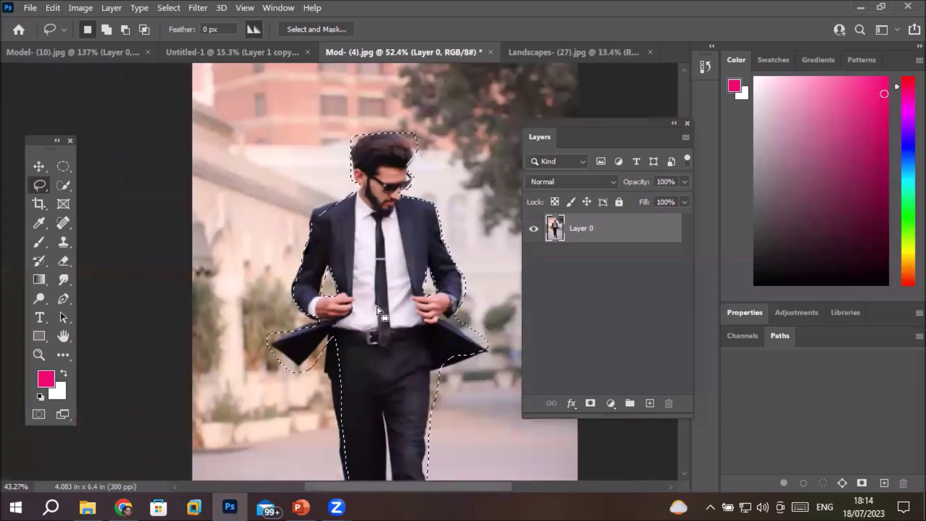
{"action": "scroll", "coordinate": [409, 418], "scroll_direction": "down", "scroll_amount": 2}
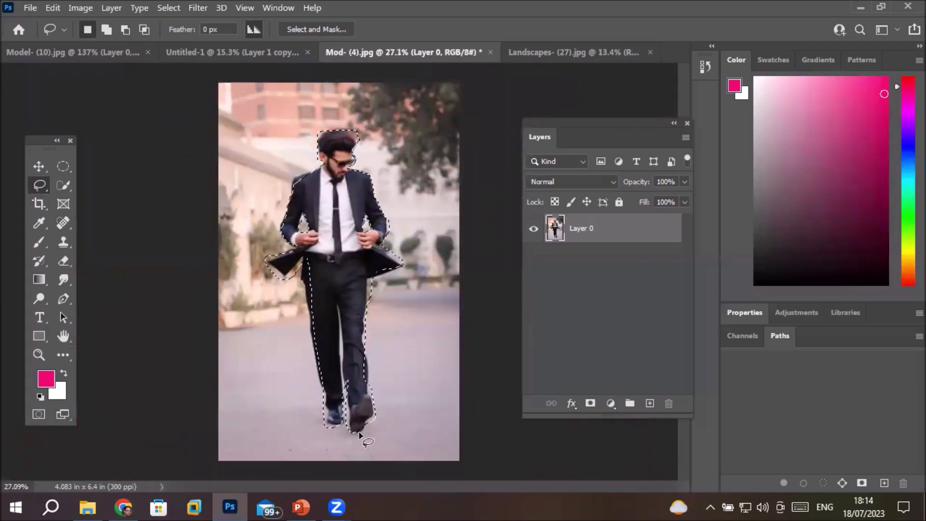
{"action": "scroll", "coordinate": [329, 434], "scroll_direction": "up", "scroll_amount": 3}
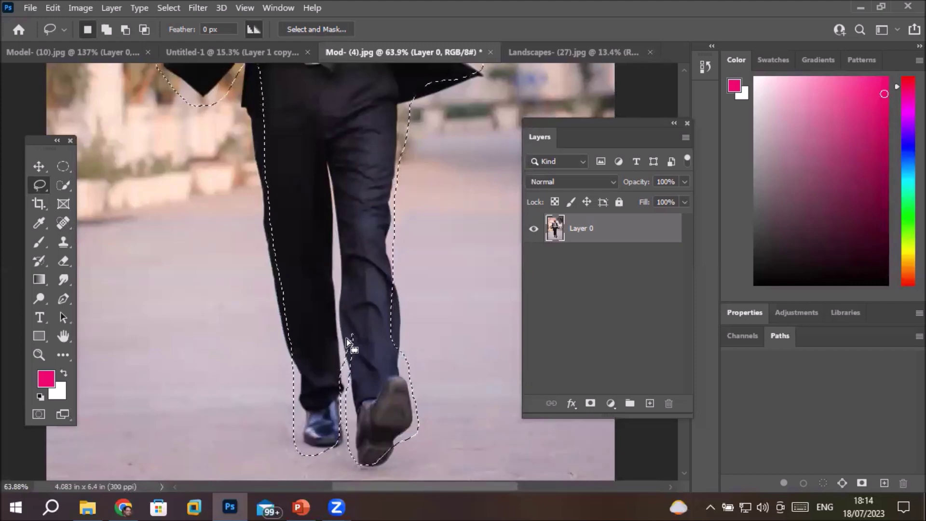
{"action": "scroll", "coordinate": [348, 341], "scroll_direction": "down", "scroll_amount": 2}
{"action": "scroll", "coordinate": [347, 341], "scroll_direction": "down", "scroll_amount": 2}
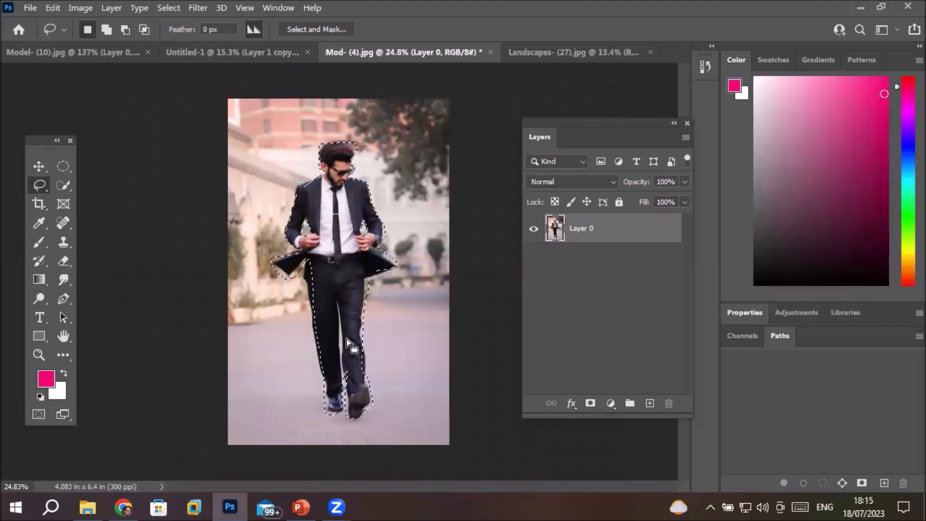
- Move the selected man into the Landscapes- (27).jpg document and place him on the wooden bridge
{"action": "left_click", "coordinate": [38, 166]}
{"action": "left_click_drag", "start_coordinate": [320, 225], "coordinate": [391, 199]}
{"action": "left_click_drag", "start_coordinate": [332, 270], "coordinate": [332, 272]}
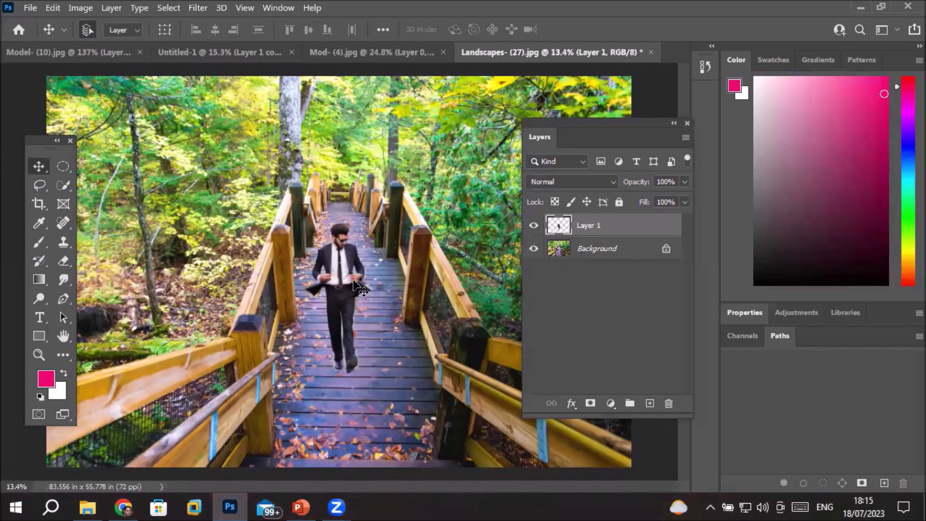
{"action": "left_click_drag", "start_coordinate": [357, 288], "coordinate": [358, 288]}
- Scale the man's layer to 212.43% and reposition him over the middle of the wooden bridge
{"action": "key", "text": "ctrl+t"}
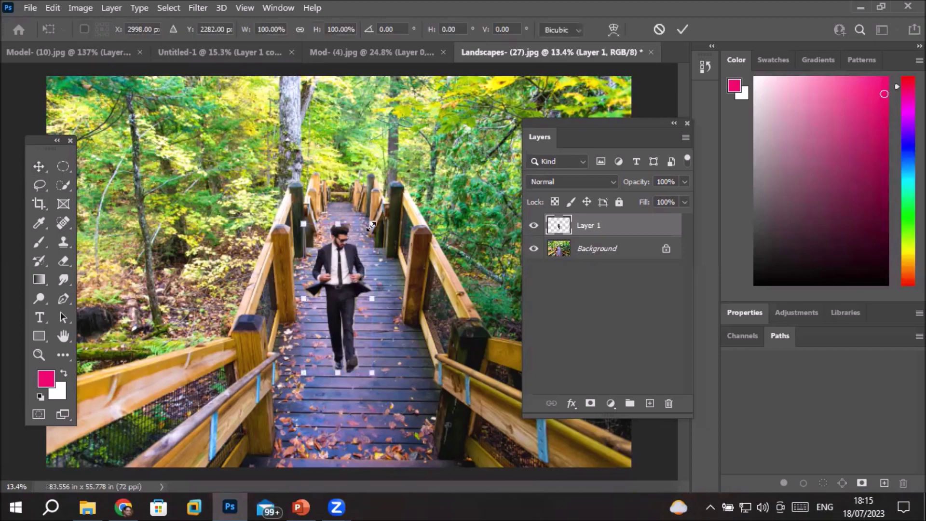
{"action": "left_click_drag", "start_coordinate": [371, 227], "coordinate": [448, 57]}
{"action": "left_click_drag", "start_coordinate": [371, 187], "coordinate": [337, 213]}
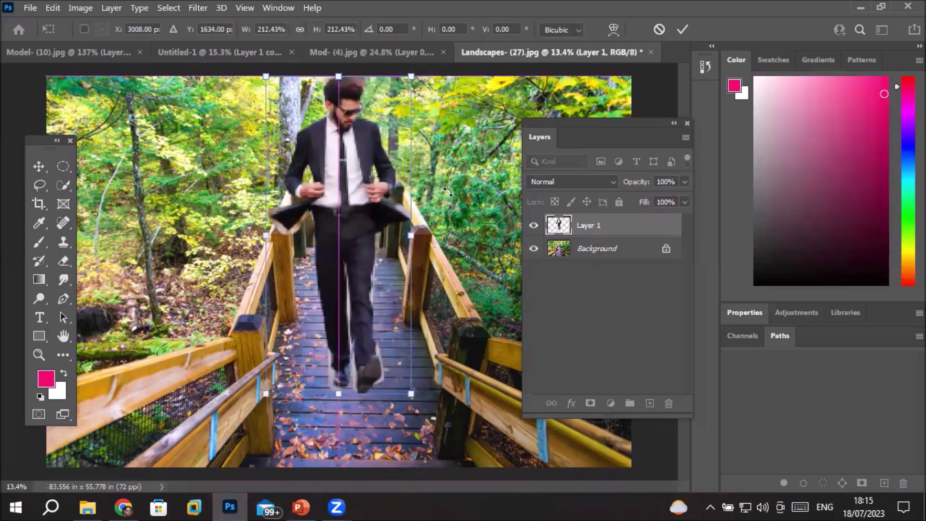
{"action": "left_click", "coordinate": [682, 30]}
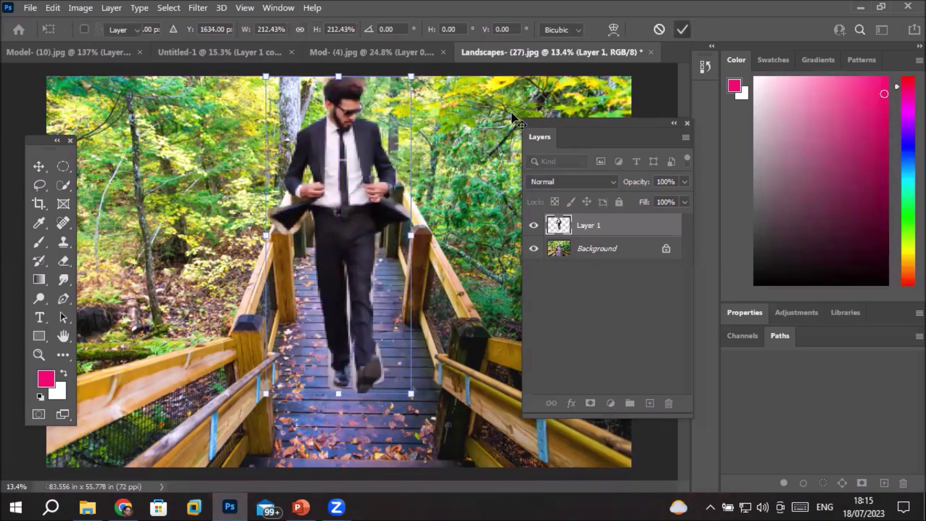
- Delete Layer 1 with the cut-out man from the landscape, and clear the selection in Mod- (4).jpg
{"action": "scroll", "coordinate": [391, 171], "scroll_direction": "up", "scroll_amount": 3}
{"action": "scroll", "coordinate": [390, 171], "scroll_direction": "down", "scroll_amount": 7}
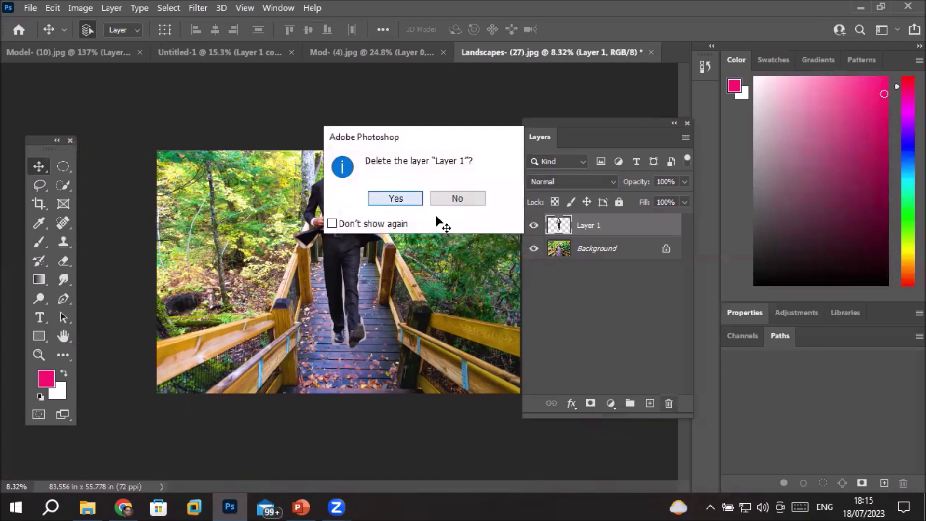
{"action": "key", "text": "Return"}
{"action": "left_click", "coordinate": [407, 53]}
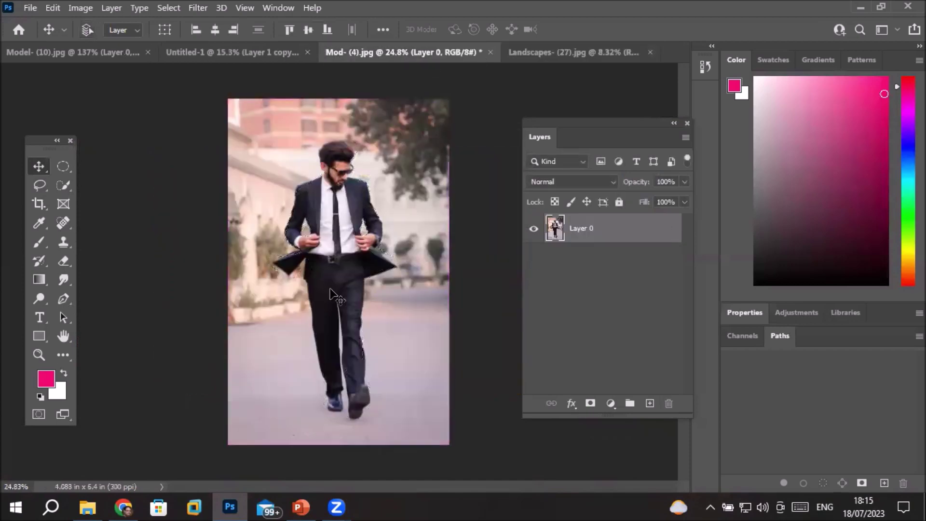
{"action": "key", "text": "ctrl+d"}
- Begin a Polygonal Lasso outline at the man's right elbow, following the sleeve and shoulder up to the neck
{"action": "left_click", "coordinate": [39, 188]}
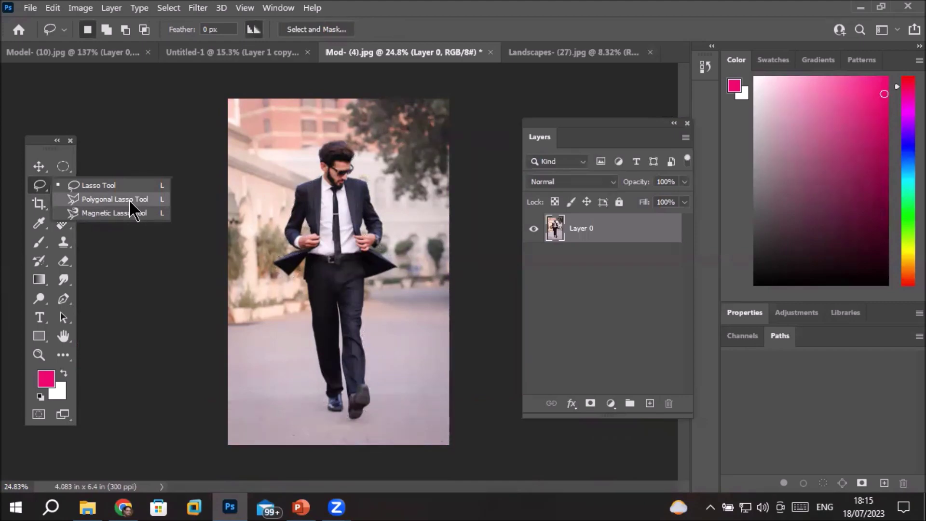
{"action": "left_click", "coordinate": [129, 200]}
{"action": "scroll", "coordinate": [279, 233], "scroll_direction": "up", "scroll_amount": 3}
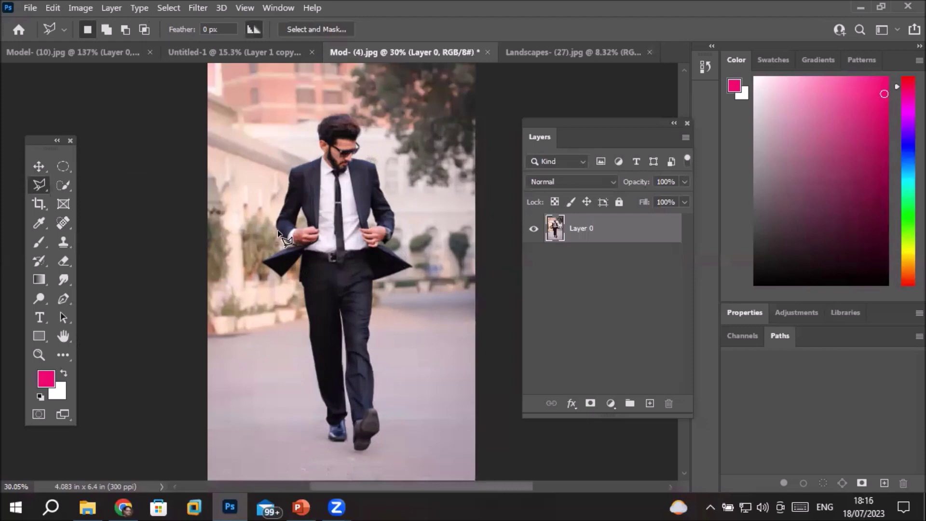
{"action": "scroll", "coordinate": [275, 227], "scroll_direction": "up", "scroll_amount": 2}
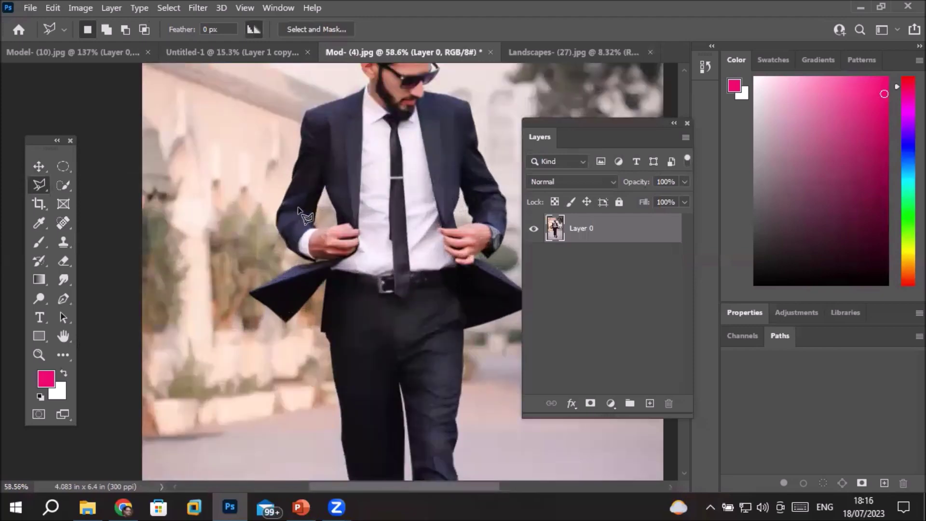
{"action": "left_click", "coordinate": [273, 216]}
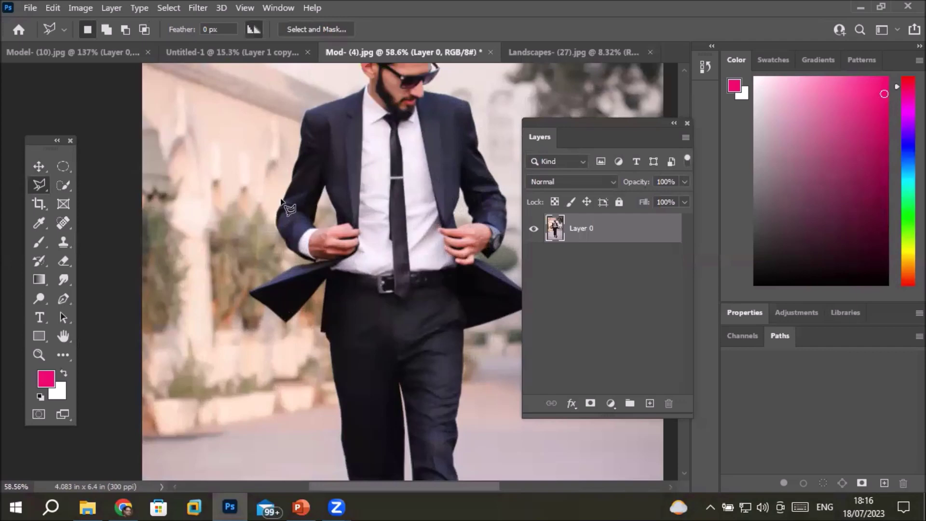
{"action": "left_click", "coordinate": [287, 103]}
{"action": "left_click", "coordinate": [369, 82]}
{"action": "key", "text": "space"}
{"action": "left_click_drag", "start_coordinate": [388, 137], "coordinate": [296, 342]}
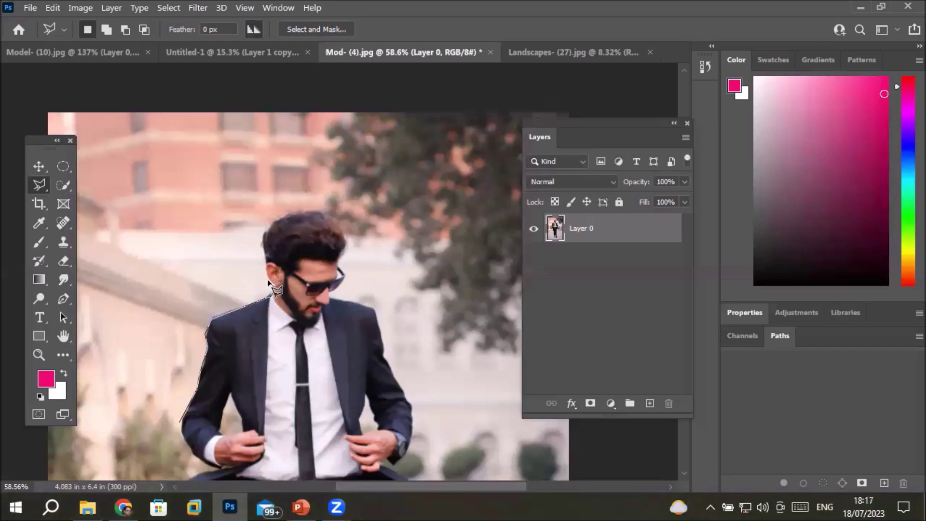
- Continue the polygonal outline from the man's ear around his hair and forehead to the front of the sunglasses
{"action": "left_click", "coordinate": [263, 266]}
{"action": "left_click", "coordinate": [266, 261]}
{"action": "left_click", "coordinate": [262, 236]}
{"action": "left_click", "coordinate": [286, 214]}
{"action": "left_click", "coordinate": [323, 210]}
{"action": "left_click", "coordinate": [344, 251]}
{"action": "left_click", "coordinate": [340, 263]}
{"action": "left_click", "coordinate": [346, 274]}
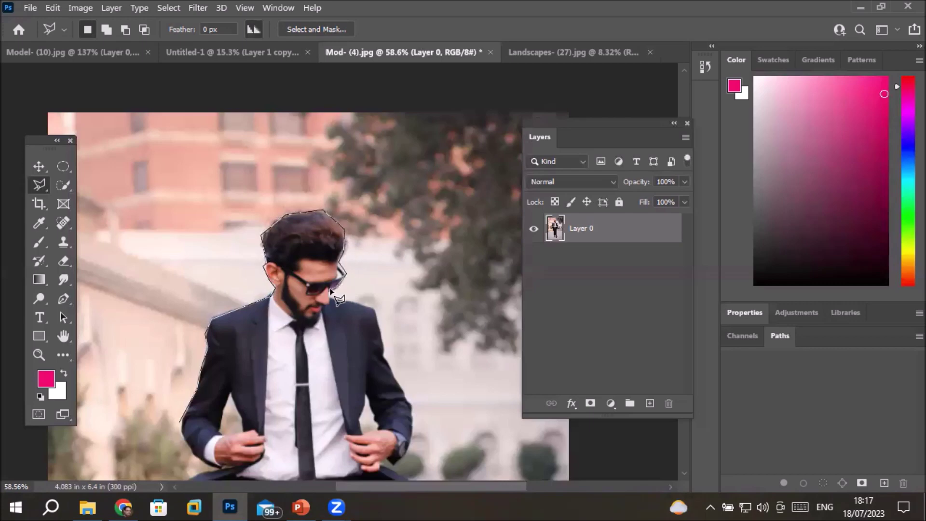
- Extend the polygonal outline from the man's face across his left shoulder and down the outer sleeve
{"action": "left_click", "coordinate": [330, 299]}
{"action": "left_click", "coordinate": [374, 309]}
{"action": "left_click", "coordinate": [385, 349]}
{"action": "left_click_drag", "start_coordinate": [409, 391], "coordinate": [376, 130]}
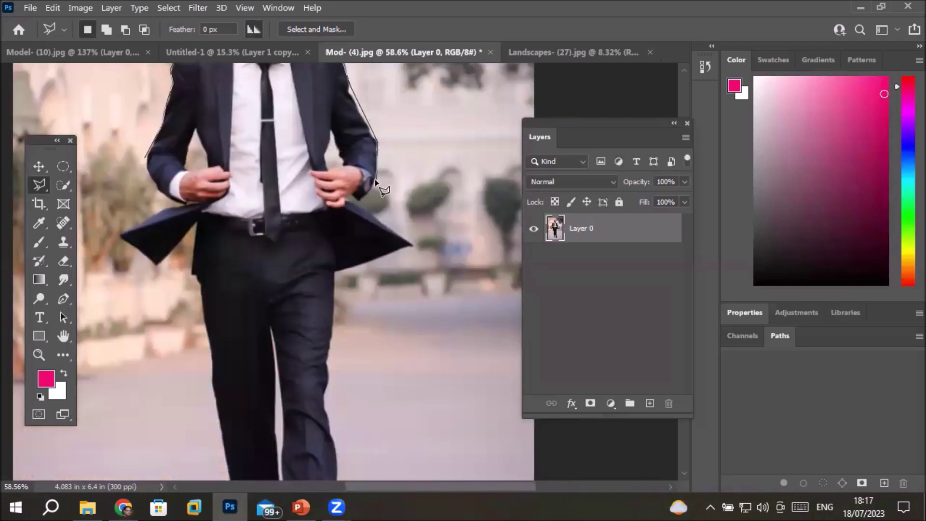
- Trace the polygonal outline around the man's left wrist and the flared left jacket tail to the trousers
{"action": "left_click", "coordinate": [366, 196]}
{"action": "left_click", "coordinate": [357, 200]}
{"action": "left_click", "coordinate": [352, 192]}
{"action": "left_click", "coordinate": [414, 245]}
{"action": "left_click", "coordinate": [334, 272]}
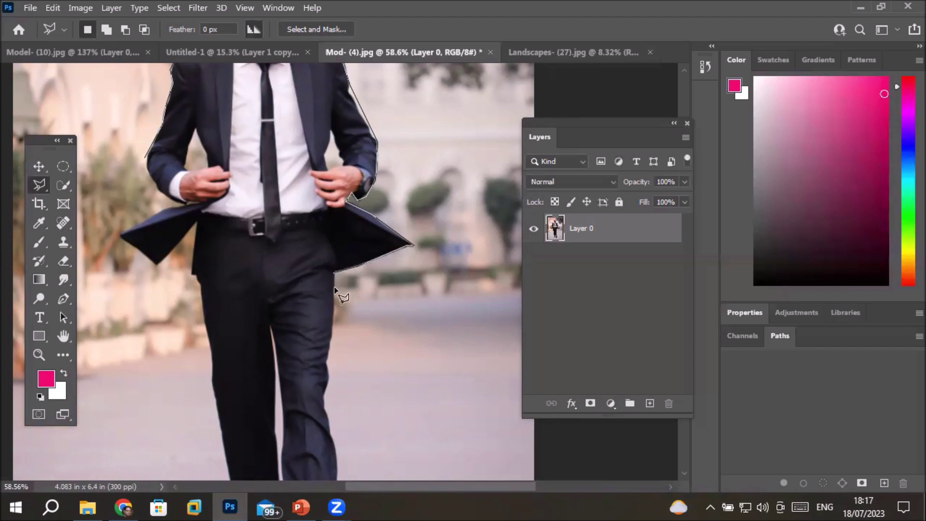
- Trace the polygonal outline down the outer edge of the man's left trouser leg to the ankle
{"action": "left_click", "coordinate": [329, 379]}
{"action": "left_click", "coordinate": [327, 393]}
{"action": "left_click_drag", "start_coordinate": [331, 387], "coordinate": [419, 135]}
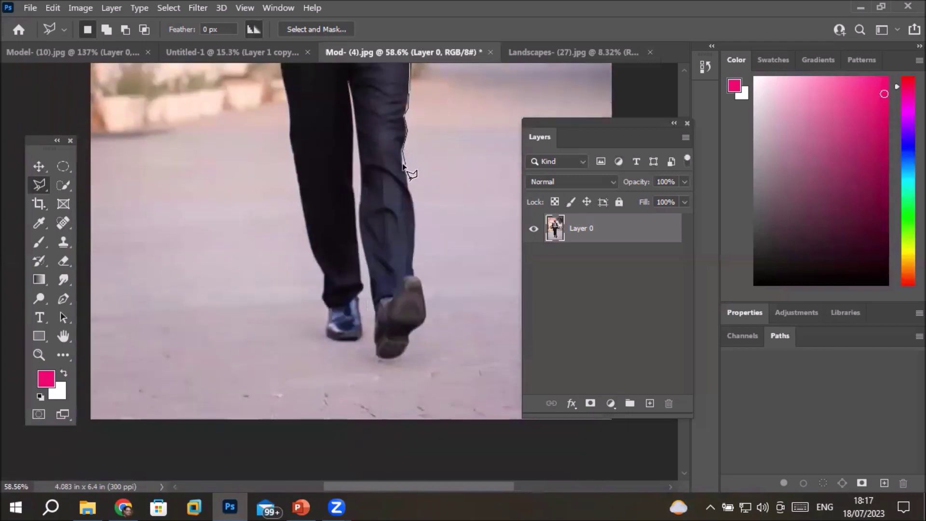
{"action": "left_click", "coordinate": [407, 167]}
{"action": "left_click", "coordinate": [410, 191]}
{"action": "left_click", "coordinate": [415, 216]}
{"action": "left_click", "coordinate": [413, 248]}
- Trace the polygonal outline around the heel, sole and toe of the man's left shoe
{"action": "left_click", "coordinate": [419, 282]}
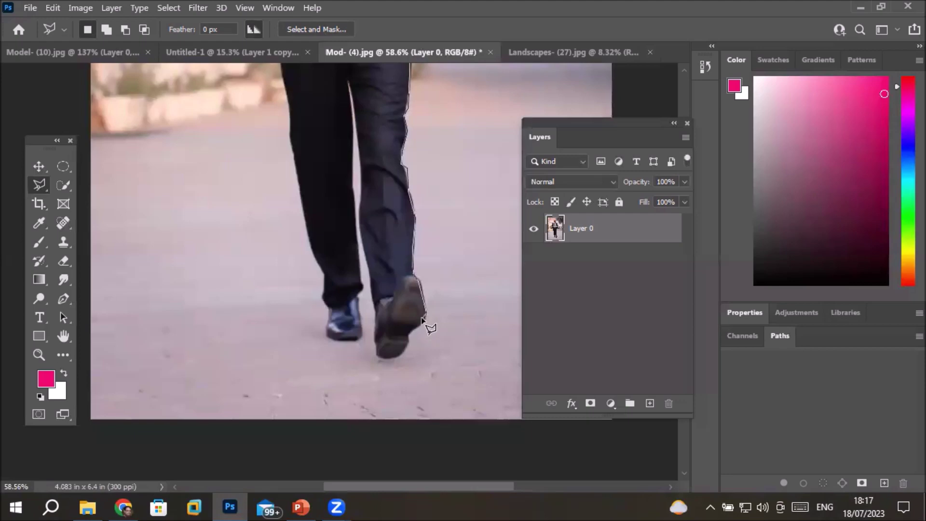
{"action": "left_click", "coordinate": [425, 320]}
{"action": "left_click", "coordinate": [376, 356]}
{"action": "left_click", "coordinate": [374, 335]}
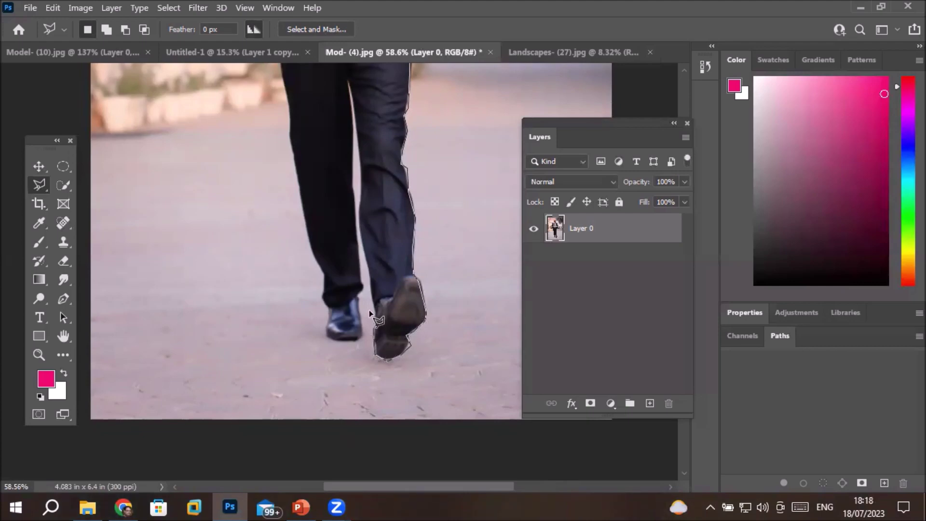
- Trace the gap between the legs, going up the inner left leg and back down the inner right leg
{"action": "left_click", "coordinate": [375, 303]}
{"action": "left_click", "coordinate": [361, 228]}
{"action": "left_click", "coordinate": [360, 153]}
{"action": "left_click", "coordinate": [350, 83]}
{"action": "left_click", "coordinate": [353, 177]}
{"action": "left_click", "coordinate": [361, 221]}
{"action": "left_click", "coordinate": [357, 295]}
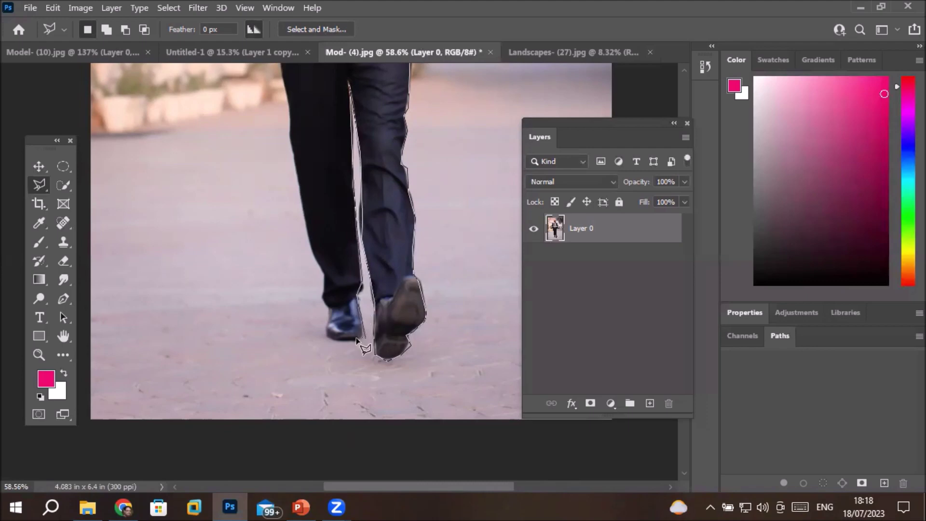
- Trace the polygonal outline around the man's right shoe and up the outer edge of his right trouser leg
{"action": "left_click", "coordinate": [324, 322]}
{"action": "left_click", "coordinate": [322, 296]}
{"action": "left_click", "coordinate": [319, 266]}
{"action": "left_click", "coordinate": [310, 255]}
{"action": "left_click", "coordinate": [290, 139]}
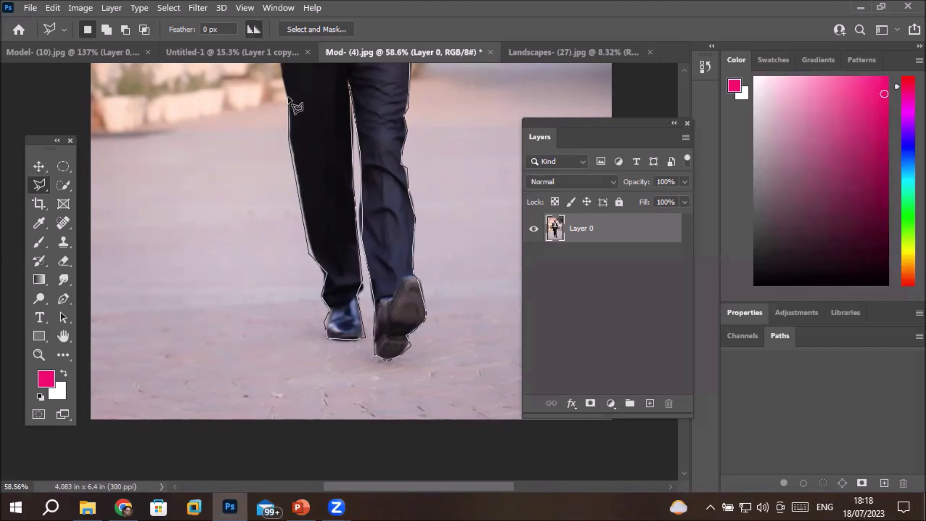
{"action": "left_click", "coordinate": [288, 98]}
- Trace the polygonal outline up the right hip to the waist and around the flared right jacket tail
{"action": "key", "text": "space"}
{"action": "left_click_drag", "start_coordinate": [288, 98], "coordinate": [246, 352]}
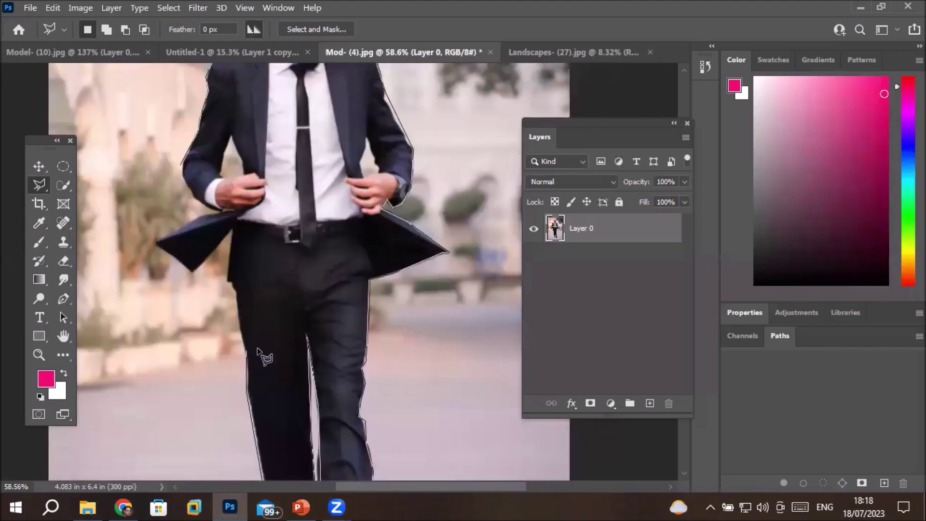
{"action": "left_click", "coordinate": [231, 284]}
{"action": "left_click", "coordinate": [233, 230]}
{"action": "left_click", "coordinate": [193, 273]}
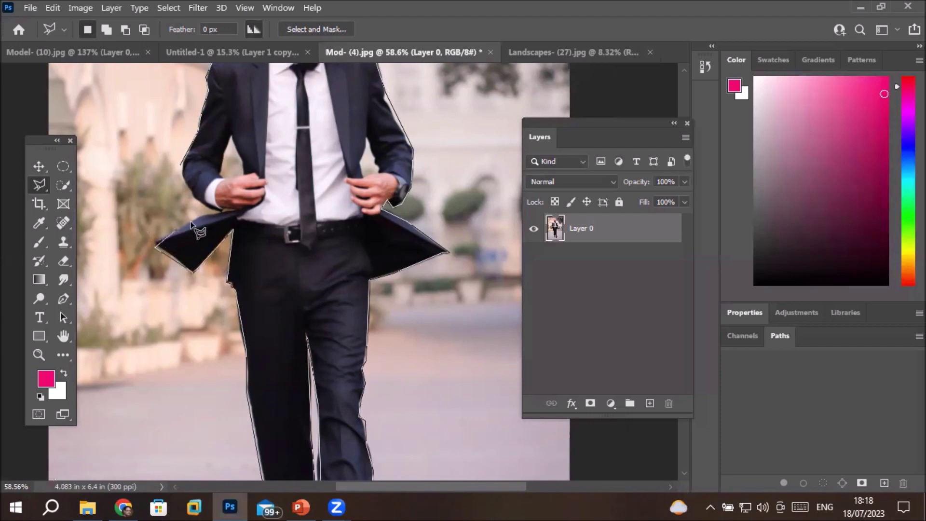
{"action": "left_click", "coordinate": [154, 240]}
{"action": "left_click", "coordinate": [217, 214]}
- Trace the right cuff and forearm up to the starting point at the elbow to close the polygonal selection
{"action": "left_click_drag", "start_coordinate": [198, 192], "coordinate": [190, 309]}
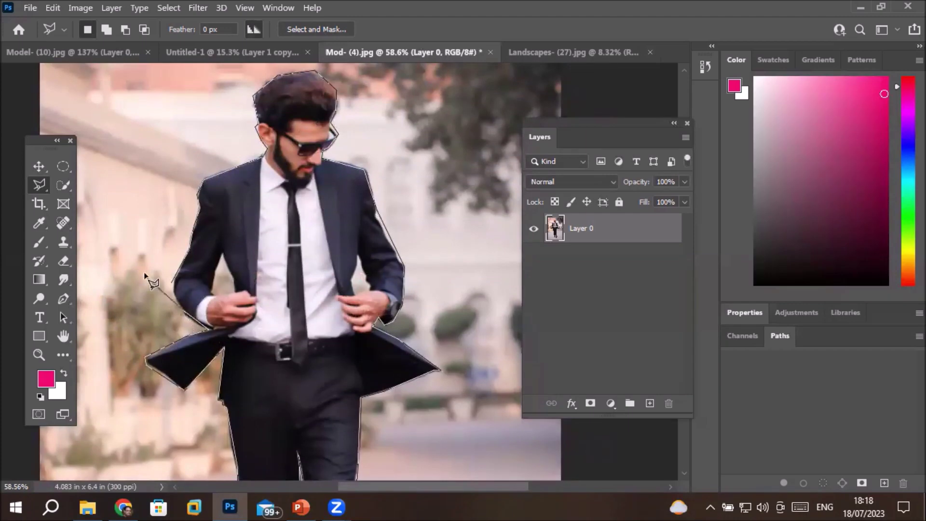
{"action": "key", "text": "ctrl+plus"}
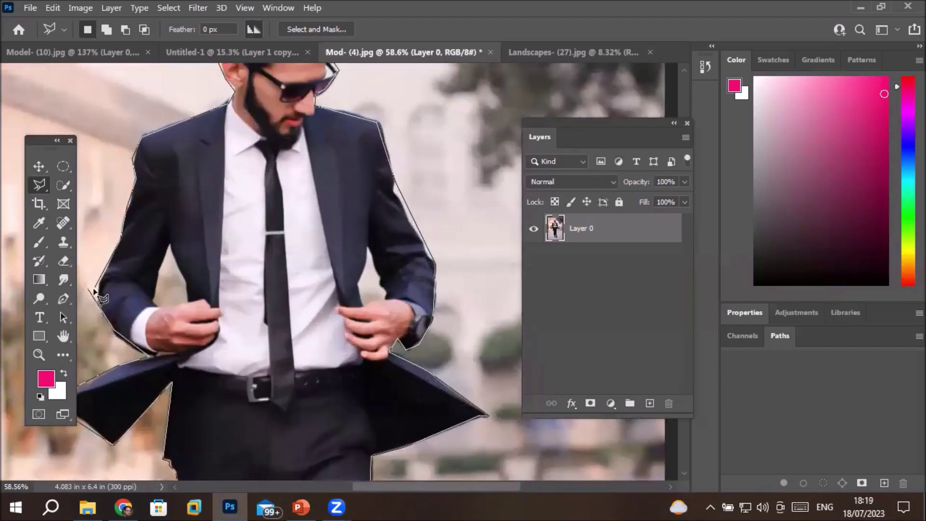
{"action": "key", "text": "ctrl+plus"}
{"action": "left_click_drag", "start_coordinate": [130, 292], "coordinate": [310, 341]}
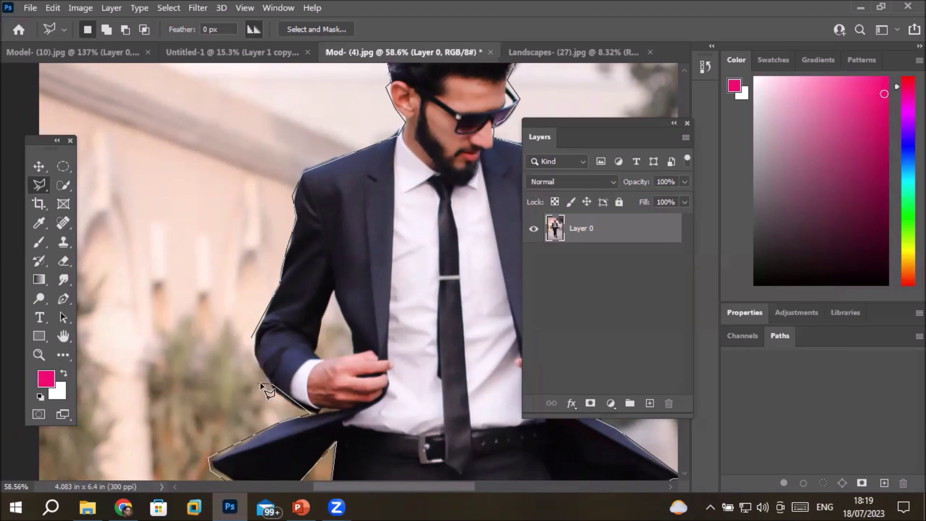
{"action": "left_click", "coordinate": [259, 363]}
{"action": "left_click", "coordinate": [250, 336]}
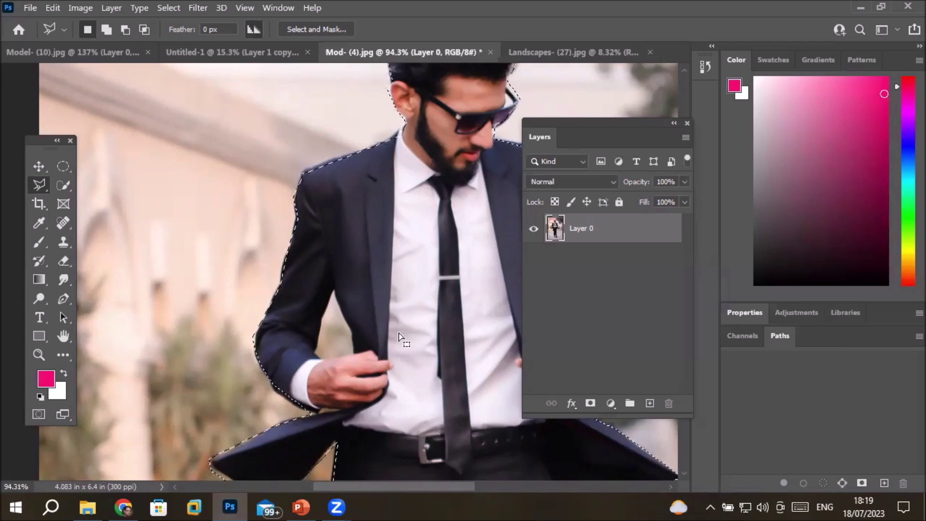
- Subtract the background gap between the man's right arm and his jacket from the selection with the Polygonal Lasso Tool
{"action": "scroll", "coordinate": [332, 332], "scroll_direction": "up", "scroll_amount": 3}
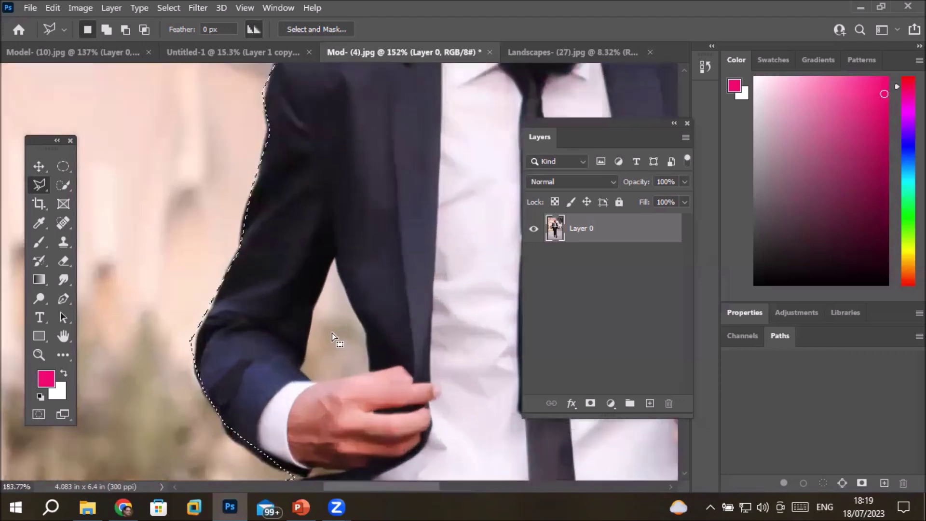
{"action": "scroll", "coordinate": [332, 333], "scroll_direction": "up", "scroll_amount": 2}
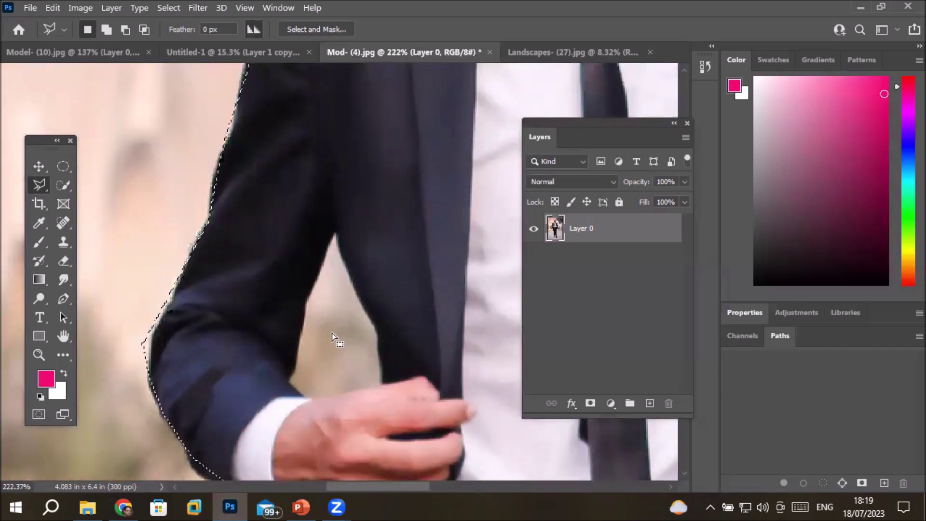
{"action": "left_click", "coordinate": [333, 235], "text": "alt"}
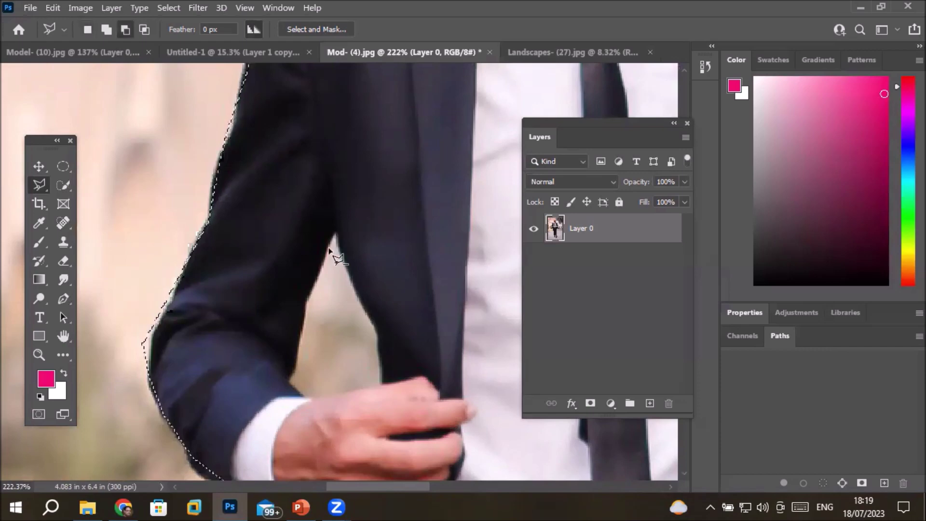
{"action": "left_click", "coordinate": [306, 302]}
{"action": "left_click", "coordinate": [304, 333]}
{"action": "left_click", "coordinate": [296, 371]}
{"action": "left_click", "coordinate": [291, 383]}
{"action": "left_click", "coordinate": [308, 399]}
{"action": "left_click", "coordinate": [379, 385]}
{"action": "left_click", "coordinate": [377, 333]}
{"action": "left_click", "coordinate": [356, 294]}
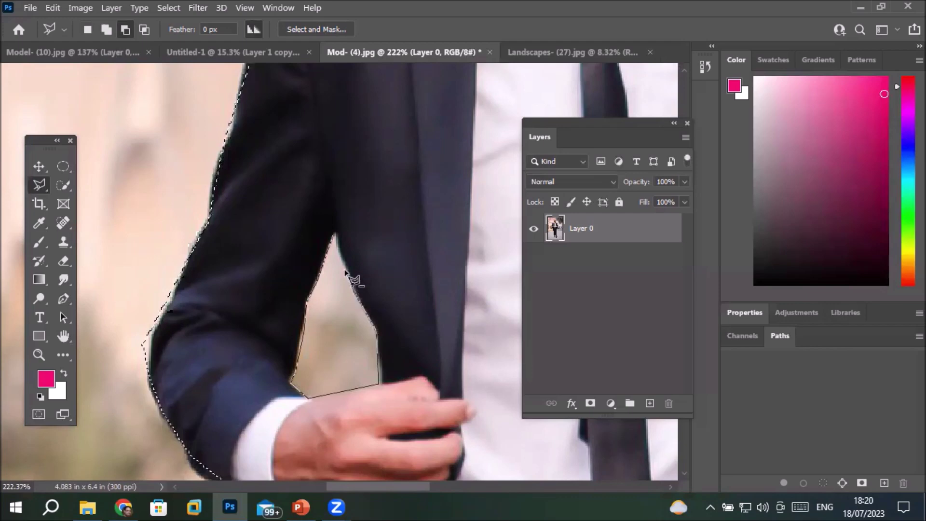
{"action": "left_click", "coordinate": [334, 236]}
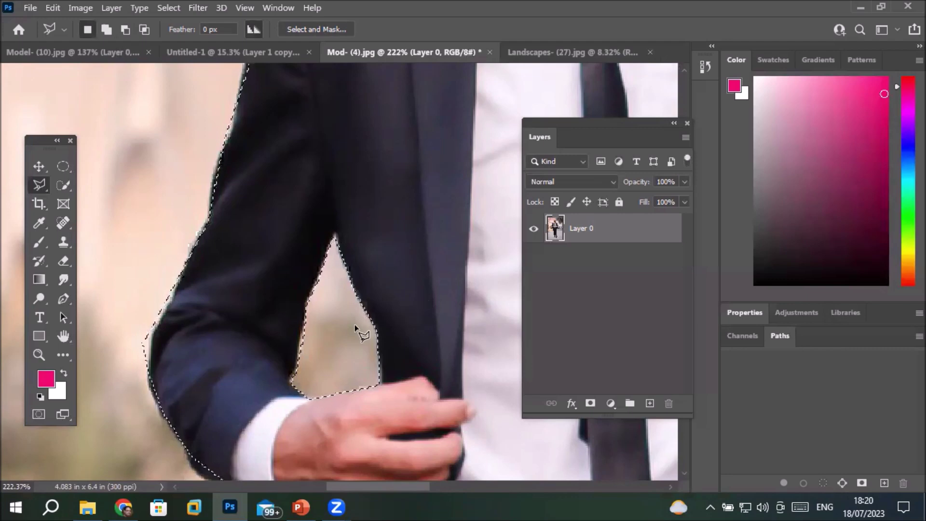
- Subtract the background gap between the man's left arm, hand and jacket from the selection with the Polygonal Lasso Tool
{"action": "left_click_drag", "start_coordinate": [496, 323], "coordinate": [6, 280]}
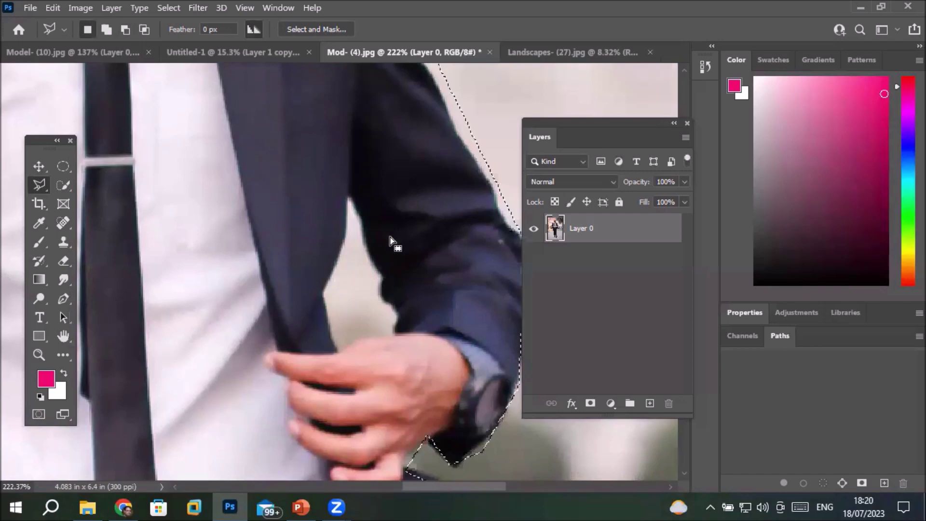
{"action": "key", "text": "alt"}
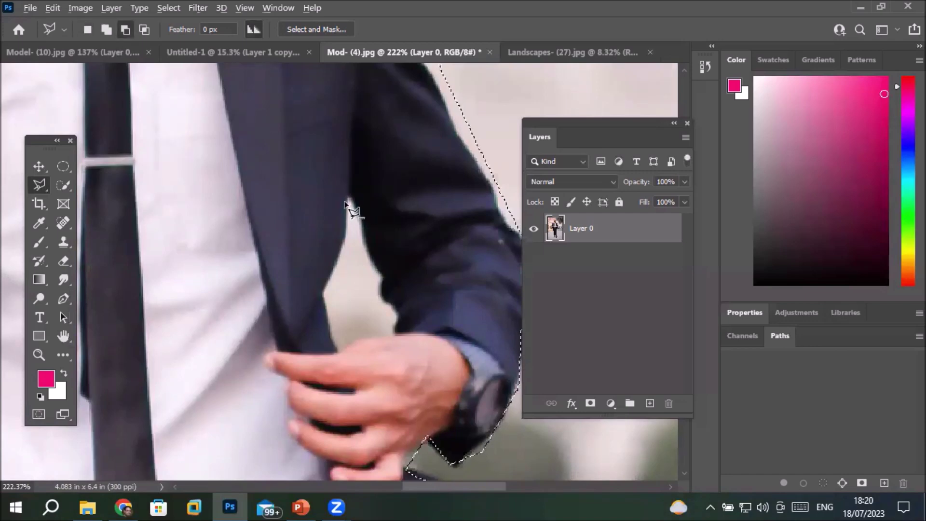
{"action": "left_click", "coordinate": [348, 199]}
{"action": "left_click", "coordinate": [346, 243]}
{"action": "left_click", "coordinate": [323, 294]}
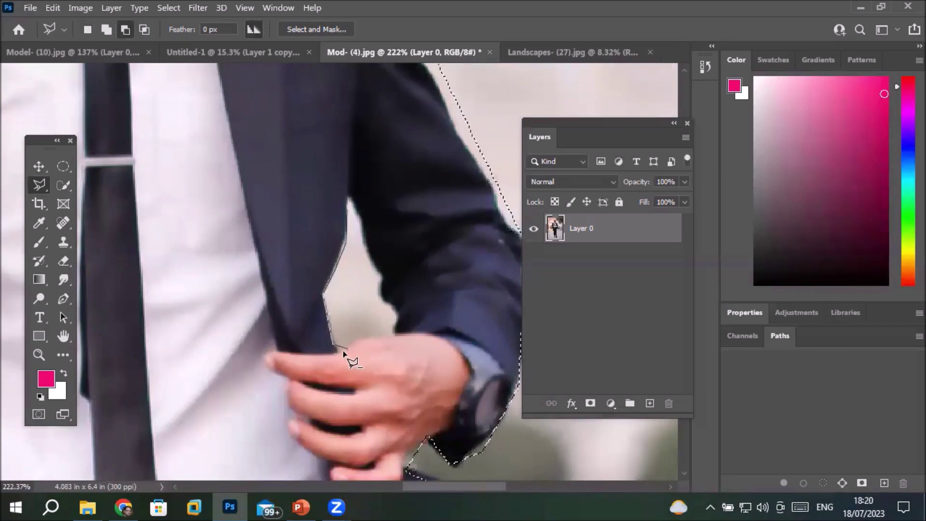
{"action": "left_click", "coordinate": [338, 351]}
{"action": "left_click", "coordinate": [358, 340]}
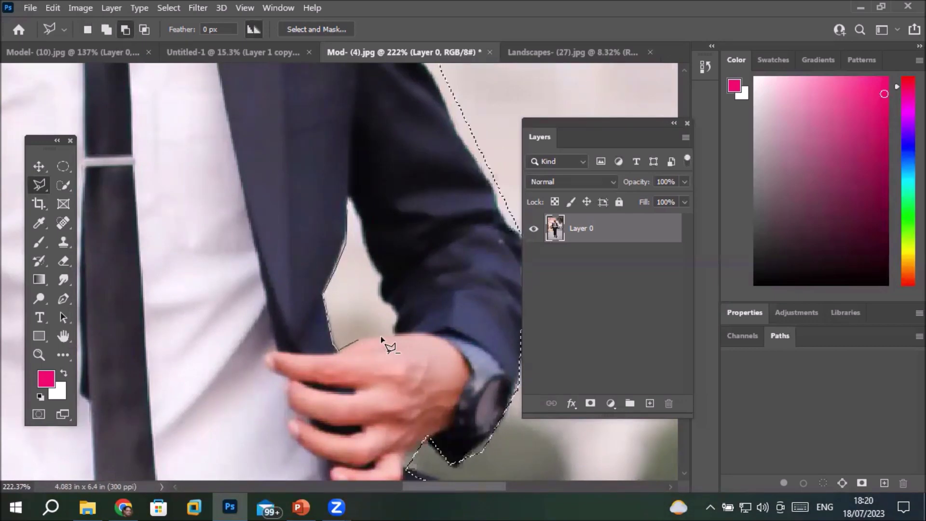
{"action": "left_click", "coordinate": [396, 336]}
{"action": "left_click", "coordinate": [381, 302]}
{"action": "left_click", "coordinate": [372, 263]}
{"action": "left_click", "coordinate": [364, 239]}
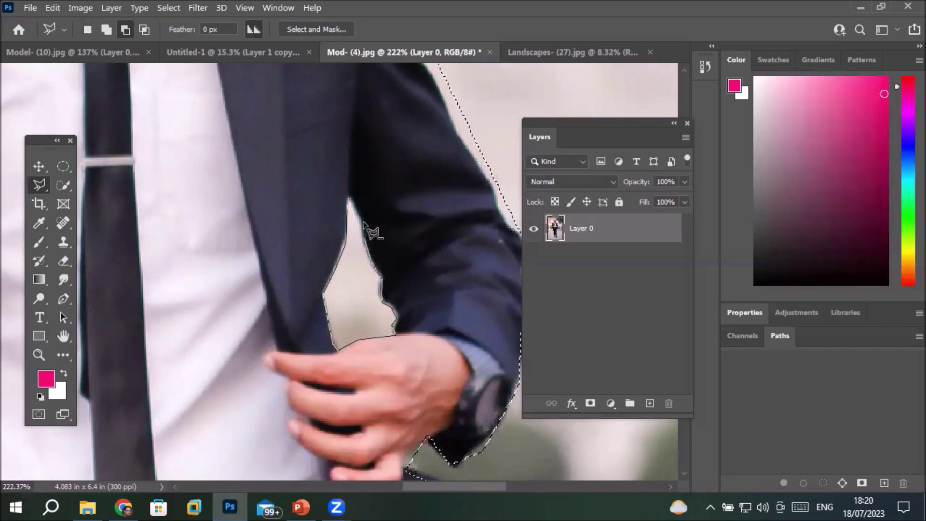
{"action": "left_click", "coordinate": [361, 218]}
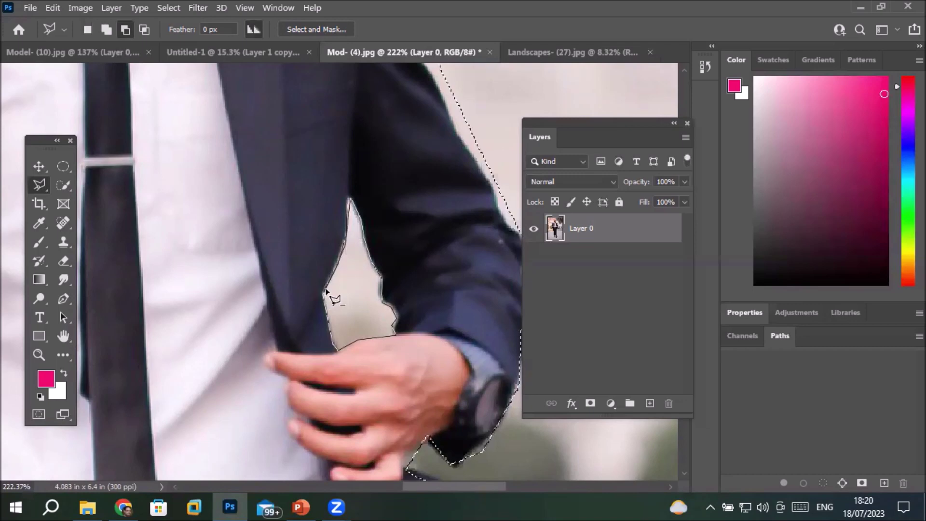
{"action": "double_click", "coordinate": [333, 329]}
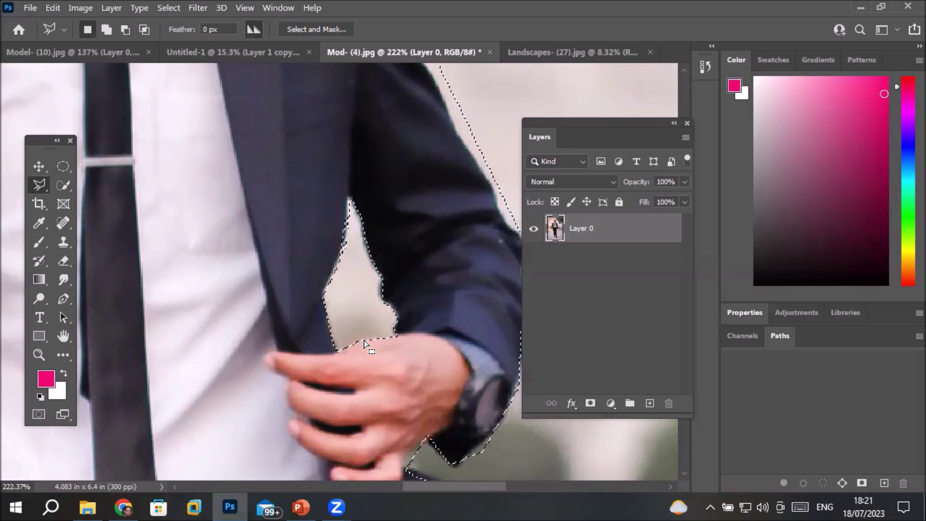
- Subtract the background strip along the outer edge of the man's left sleeve from the selection with the freehand Lasso Tool
{"action": "scroll", "coordinate": [524, 94], "scroll_direction": "up", "scroll_amount": 2}
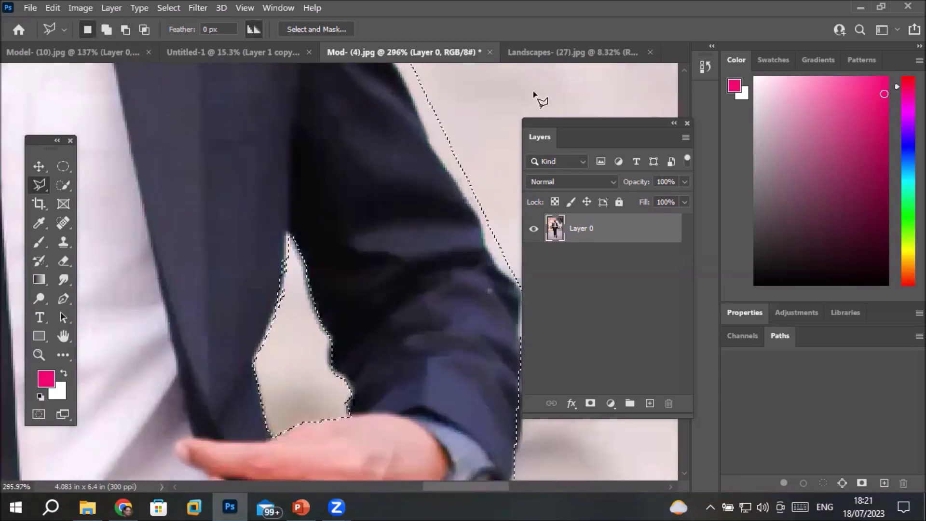
{"action": "scroll", "coordinate": [523, 89], "scroll_direction": "down", "scroll_amount": 3}
{"action": "left_click_drag", "start_coordinate": [521, 88], "coordinate": [246, 211]}
{"action": "scroll", "coordinate": [227, 200], "scroll_direction": "up", "scroll_amount": 4}
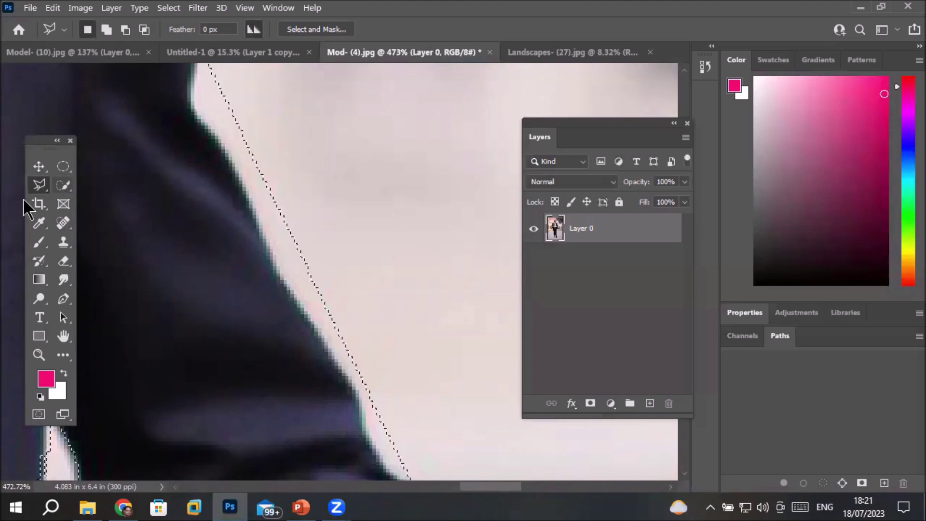
{"action": "right_click", "coordinate": [37, 188]}
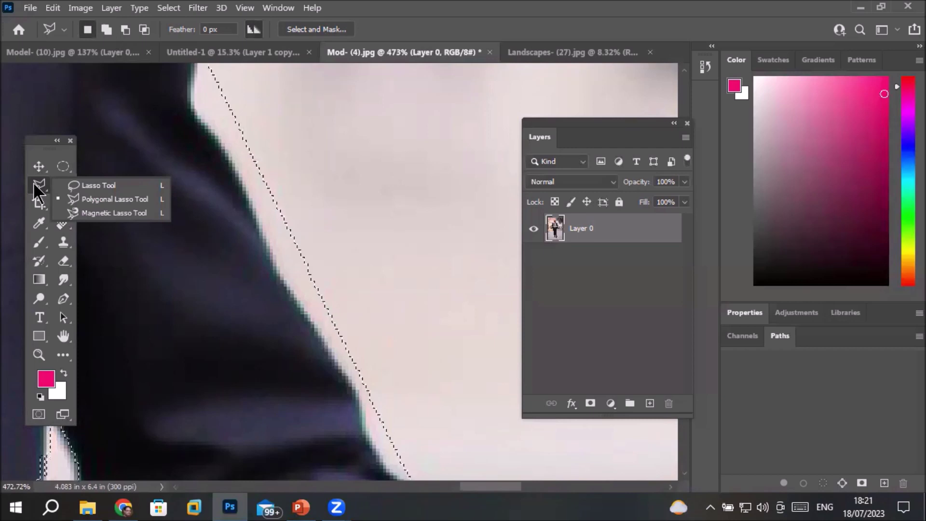
{"action": "left_click", "coordinate": [115, 182]}
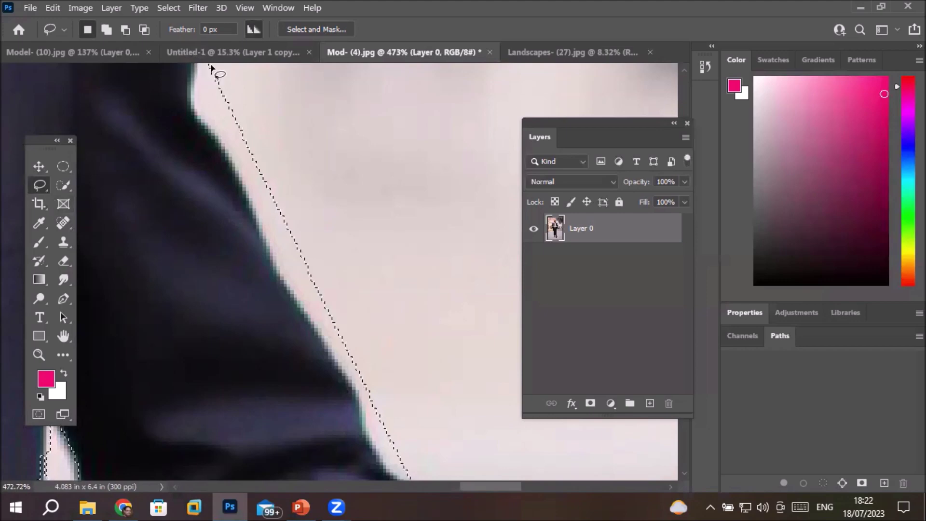
{"action": "scroll", "coordinate": [211, 68], "scroll_direction": "up", "scroll_amount": 2}
{"action": "scroll", "coordinate": [208, 70], "scroll_direction": "down", "scroll_amount": 4}
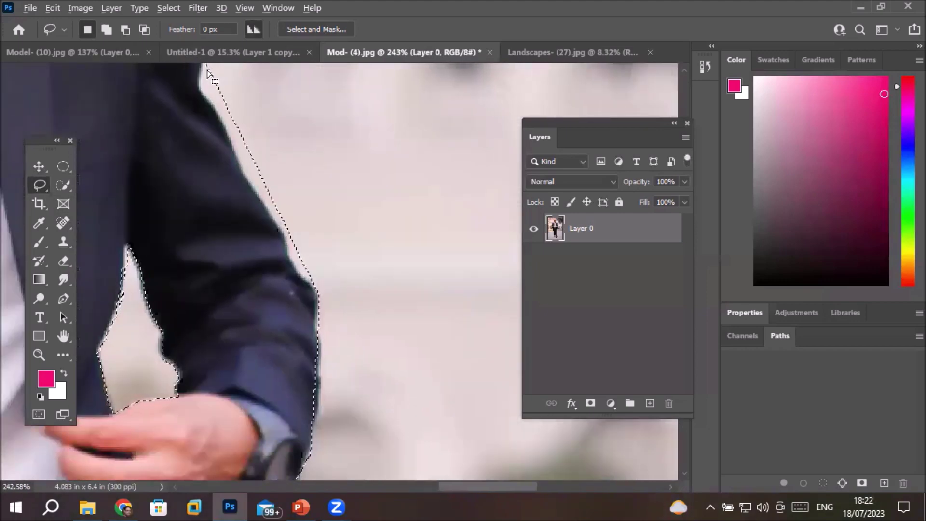
{"action": "key", "text": "alt"}
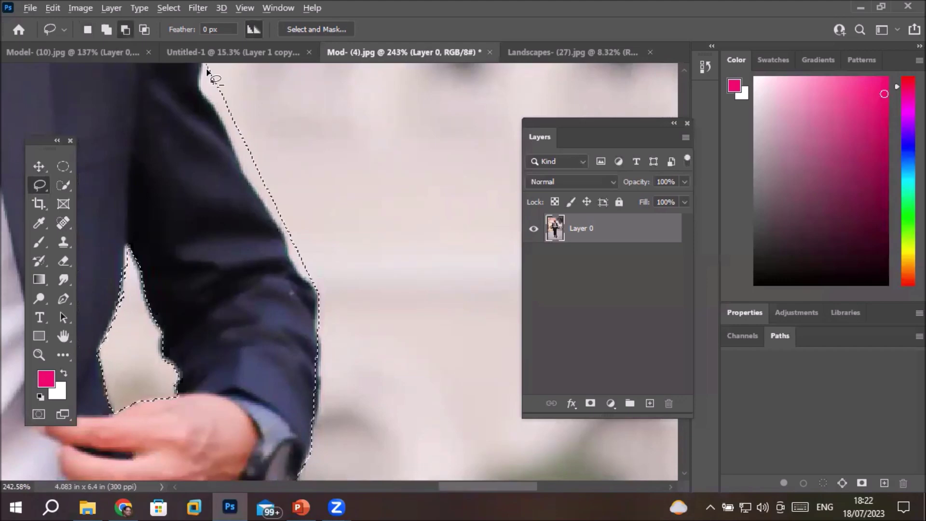
{"action": "left_click_drag", "start_coordinate": [212, 68], "coordinate": [208, 95]}
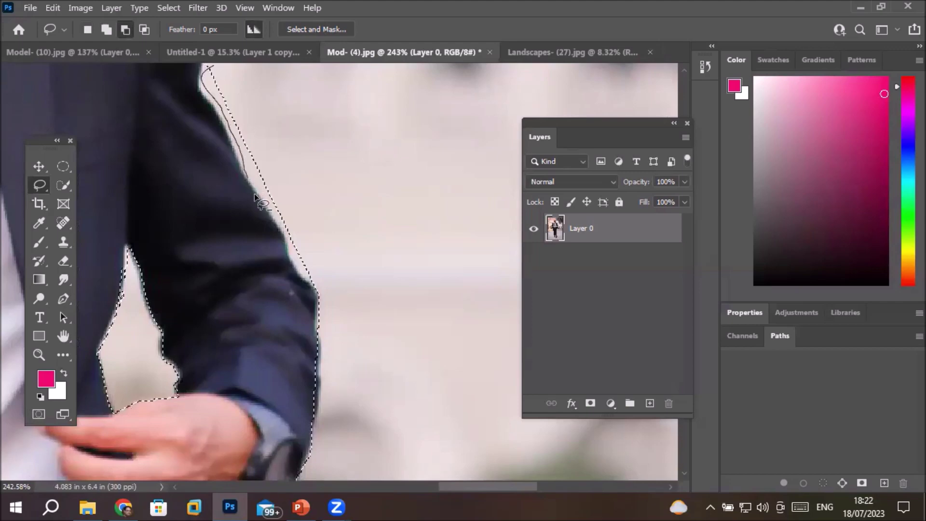
{"action": "mouse_move", "coordinate": [302, 265]}
{"action": "left_mouse_down"}
{"action": "mouse_move", "coordinate": [333, 283]}
{"action": "mouse_move", "coordinate": [338, 195]}
{"action": "mouse_move", "coordinate": [285, 137]}
{"action": "left_mouse_up"}
- Subtract the remaining background slivers beside the left upper sleeve and above the elbow with the Lasso Tool
{"action": "scroll", "coordinate": [227, 148], "scroll_direction": "up", "scroll_amount": 3}
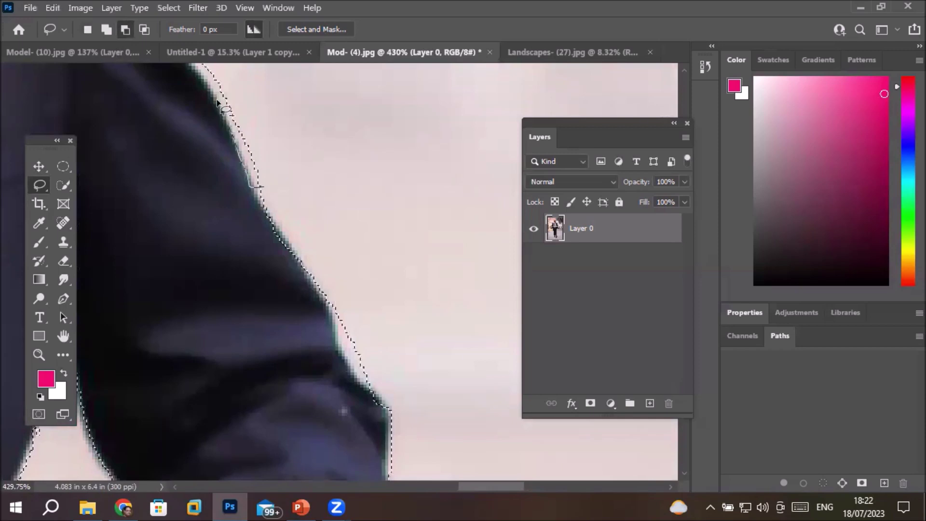
{"action": "left_click_drag", "start_coordinate": [280, 161], "coordinate": [283, 189]}
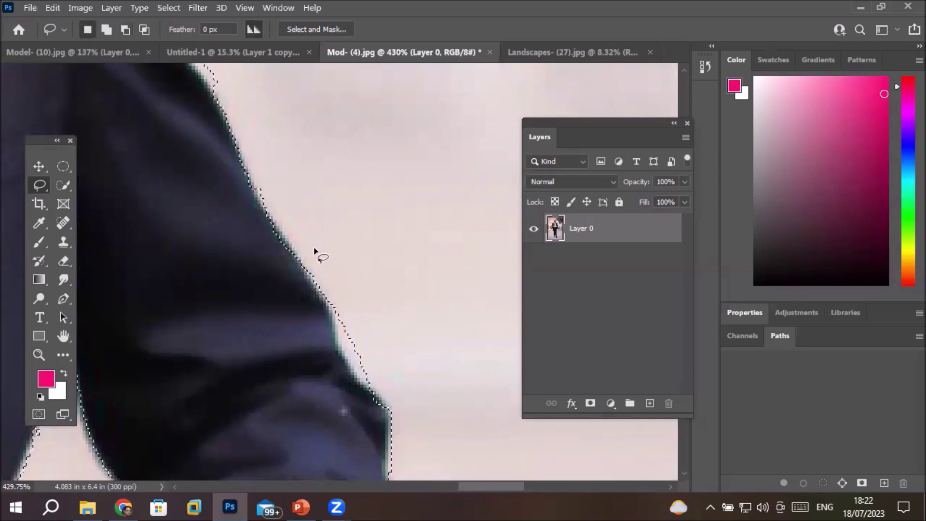
{"action": "scroll", "coordinate": [311, 241], "scroll_direction": "down", "scroll_amount": 2}
{"action": "mouse_move", "coordinate": [336, 293]}
{"action": "left_mouse_down"}
{"action": "mouse_move", "coordinate": [346, 333]}
{"action": "mouse_move", "coordinate": [369, 320]}
{"action": "mouse_move", "coordinate": [333, 290]}
{"action": "left_mouse_up"}
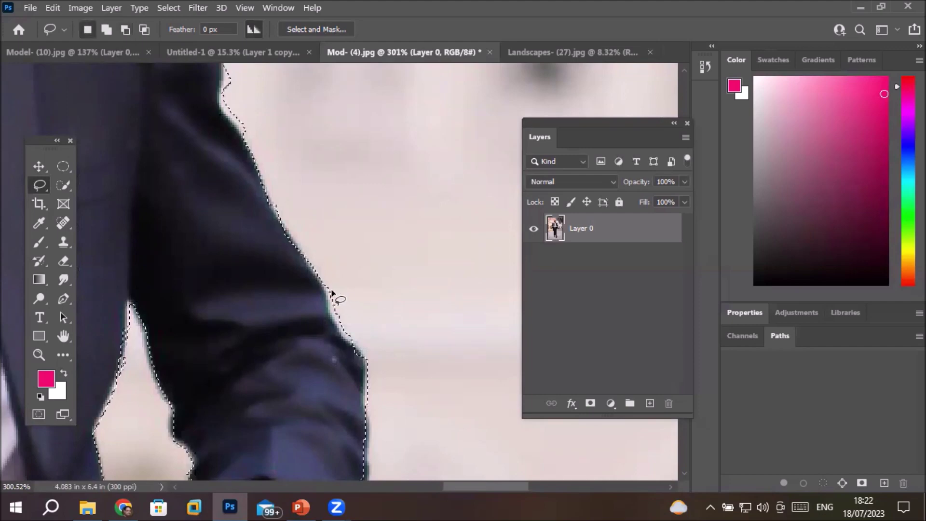
{"action": "mouse_move", "coordinate": [338, 333]}
{"action": "left_mouse_down"}
{"action": "mouse_move", "coordinate": [365, 349]}
{"action": "mouse_move", "coordinate": [359, 287]}
{"action": "mouse_move", "coordinate": [333, 288]}
{"action": "left_mouse_up"}
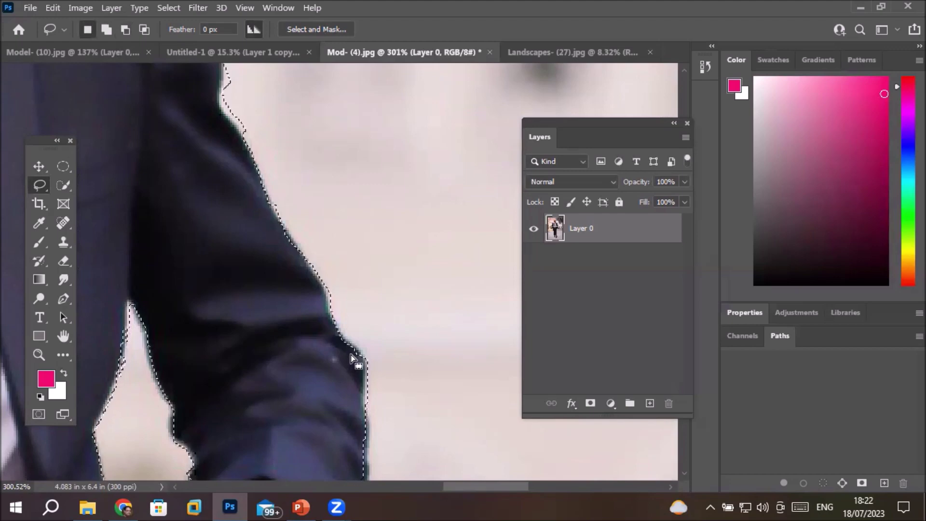
- Activate the Move tool while keeping the man's full-body selection active
{"action": "scroll", "coordinate": [225, 305], "scroll_direction": "down", "scroll_amount": 10}
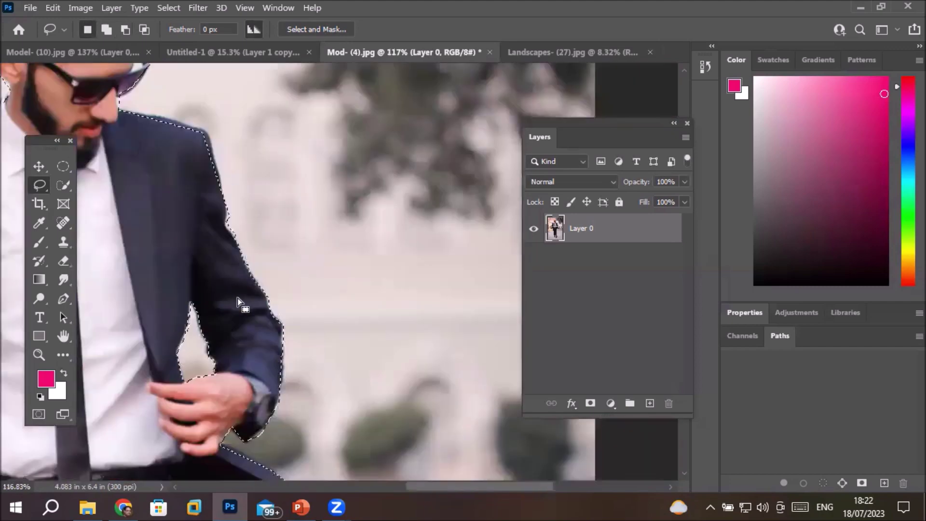
{"action": "scroll", "coordinate": [165, 400], "scroll_direction": "down", "scroll_amount": 4}
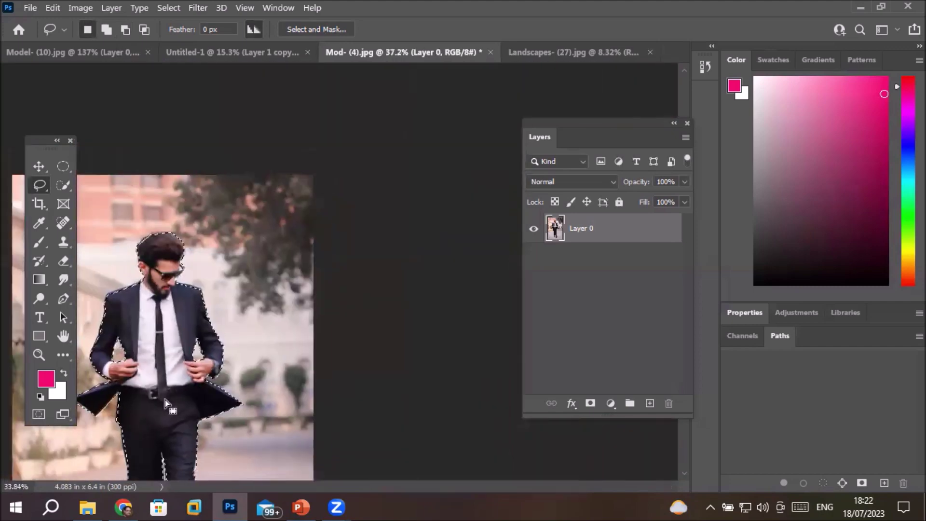
{"action": "left_click", "coordinate": [38, 166]}
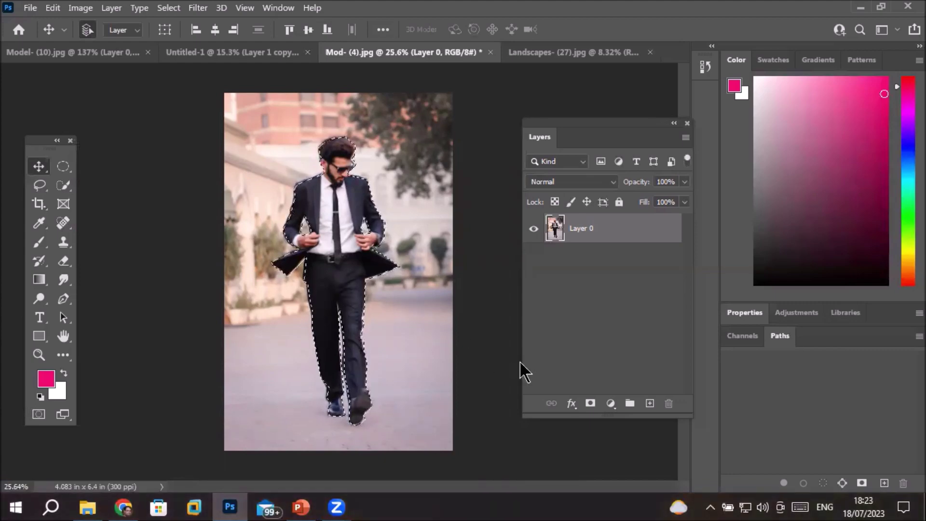
{"action": "left_click", "coordinate": [610, 405]}
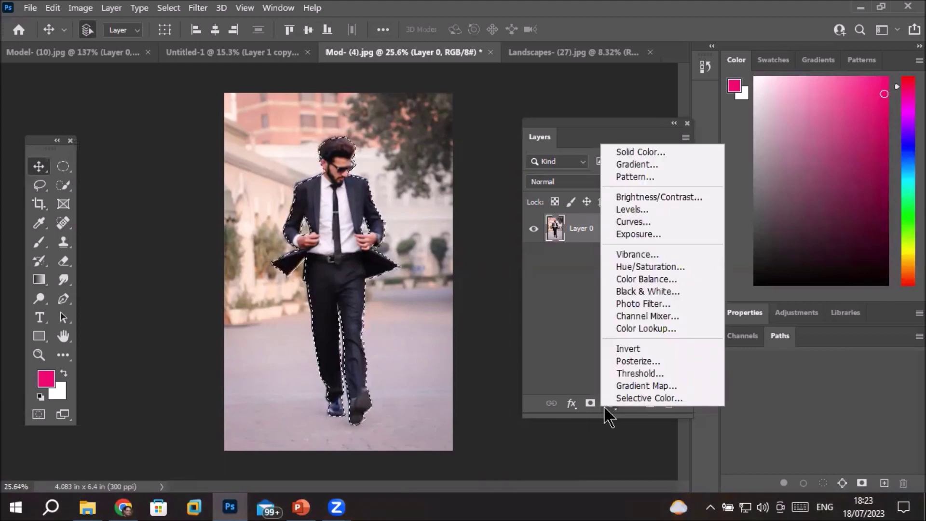
{"action": "left_click", "coordinate": [337, 243]}
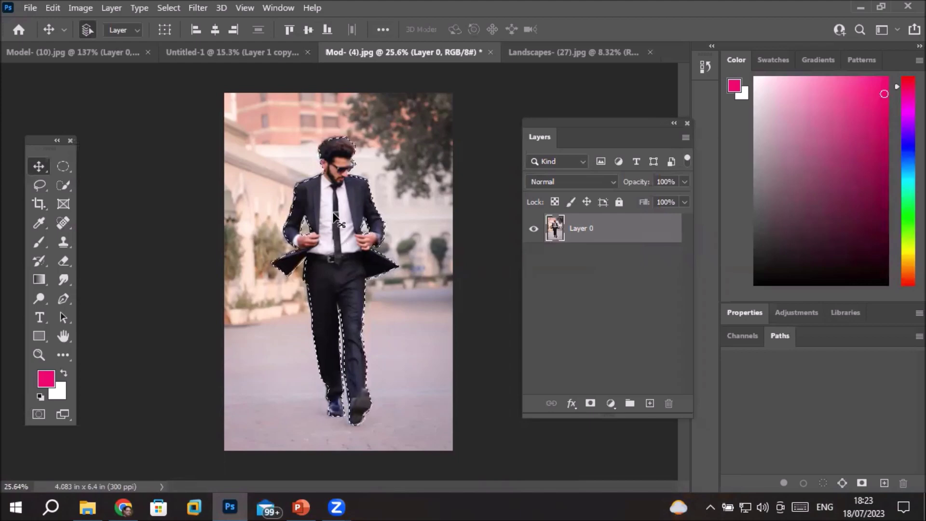
- Move a copy of the selected man from Mod- (4).jpg into Landscapes- (27).jpg and place him on the bridge walkway
{"action": "left_click_drag", "start_coordinate": [335, 222], "coordinate": [556, 53]}
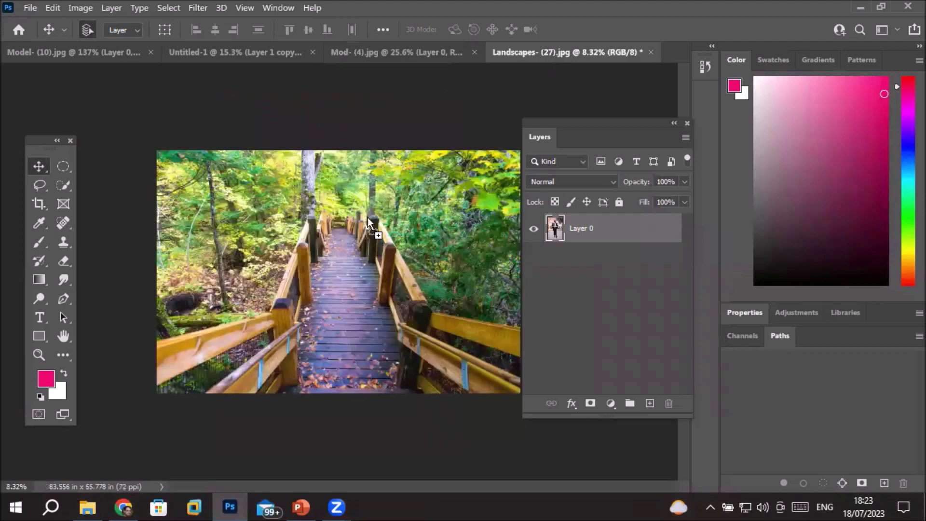
{"action": "left_click_drag", "start_coordinate": [327, 279], "coordinate": [328, 281]}
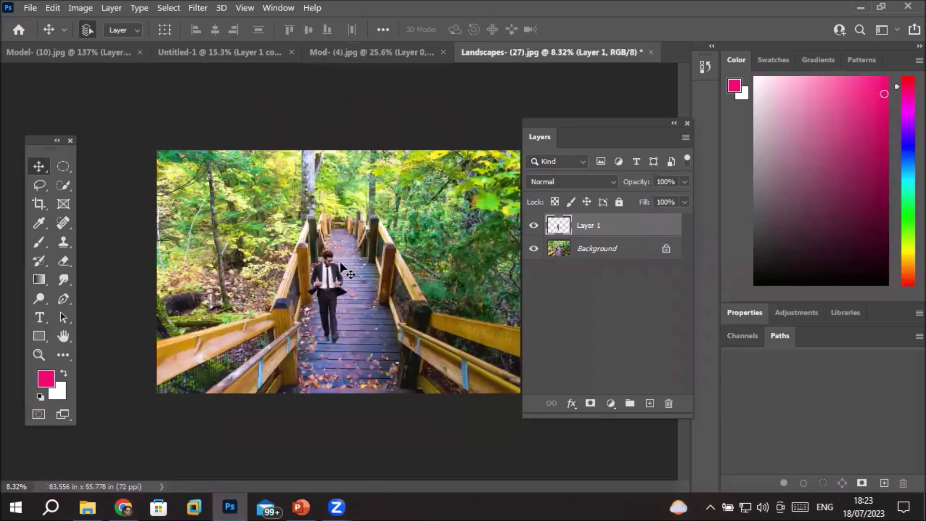
- Scale the pasted man up to about 221.5% with Free Transform, centre him over the wooden bridge and apply the transformation
{"action": "key", "text": "ctrl+t"}
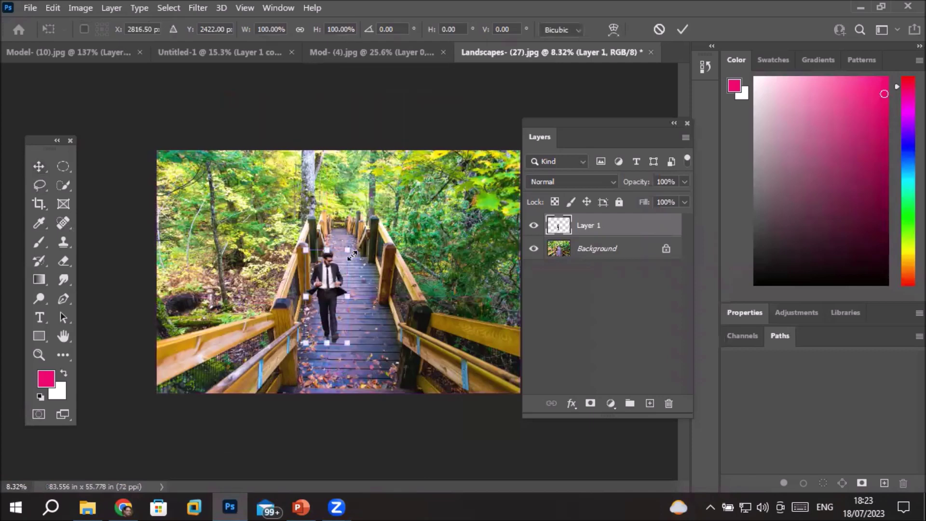
{"action": "left_click_drag", "start_coordinate": [368, 228], "coordinate": [444, 156]}
{"action": "scroll", "coordinate": [444, 185], "scroll_direction": "up", "scroll_amount": 2}
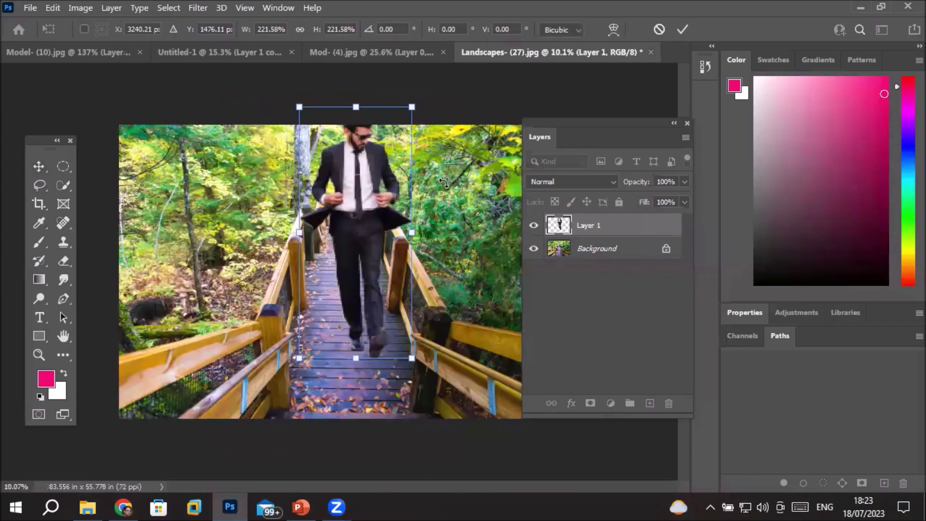
{"action": "left_click_drag", "start_coordinate": [357, 208], "coordinate": [340, 246]}
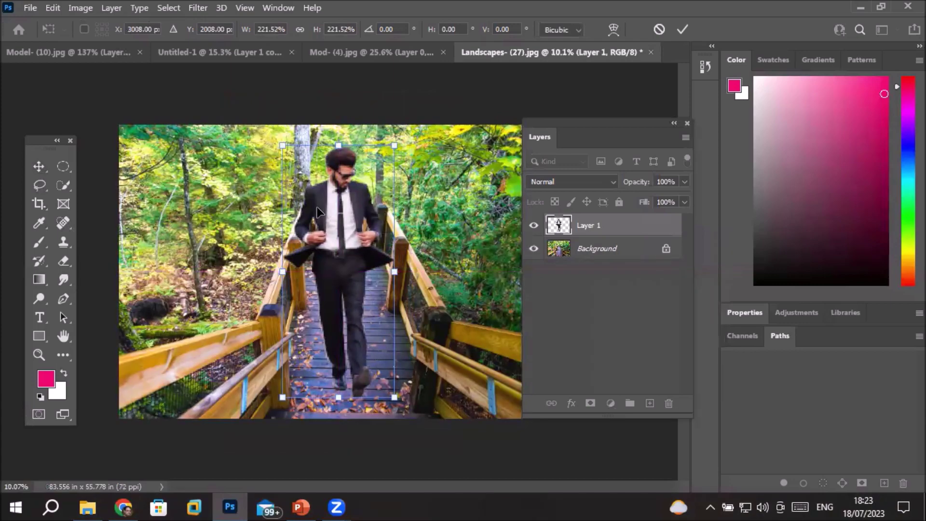
{"action": "scroll", "coordinate": [322, 208], "scroll_direction": "up", "scroll_amount": 6}
{"action": "scroll", "coordinate": [303, 192], "scroll_direction": "down", "scroll_amount": 3}
{"action": "scroll", "coordinate": [368, 295], "scroll_direction": "up", "scroll_amount": 4}
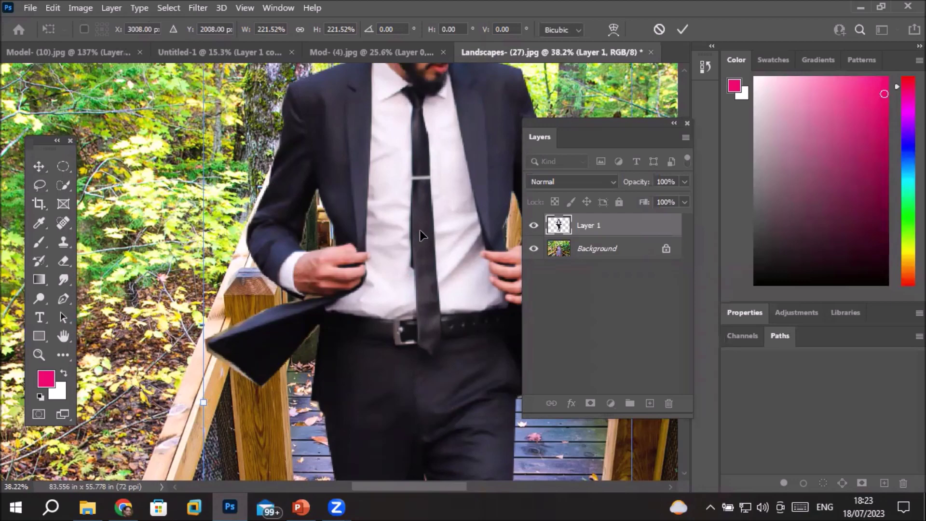
{"action": "scroll", "coordinate": [420, 230], "scroll_direction": "down", "scroll_amount": 5}
{"action": "scroll", "coordinate": [423, 225], "scroll_direction": "down", "scroll_amount": 2}
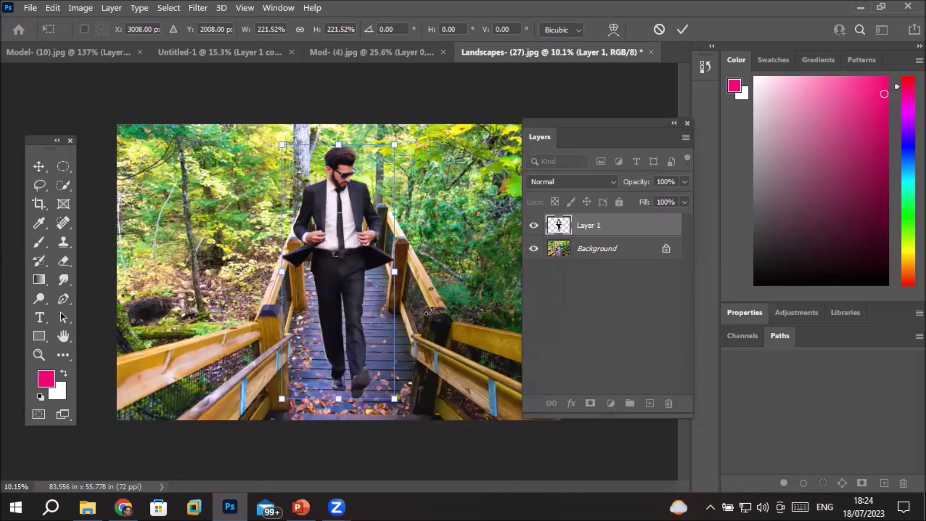
{"action": "left_click", "coordinate": [681, 30]}
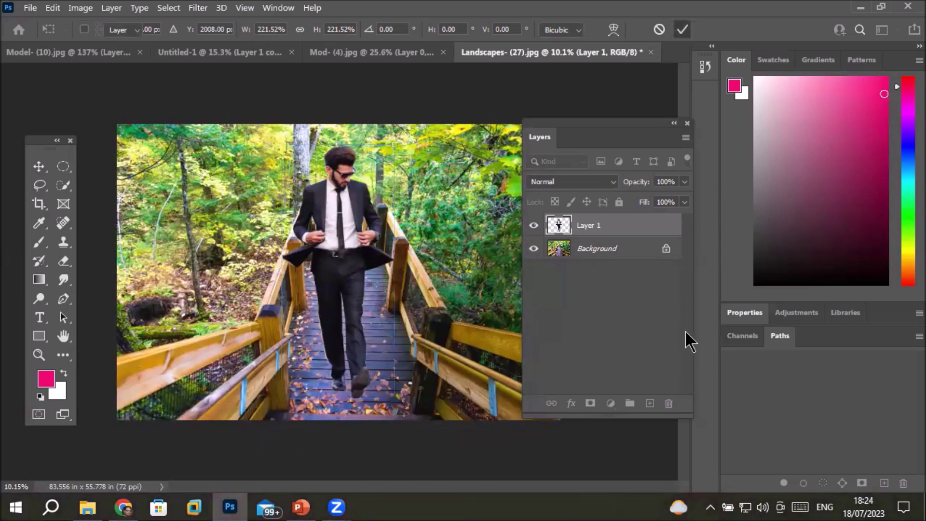
- Delete the man's layer from the landscape and clear the selection around the man in Mod- (4).jpg
{"action": "left_click", "coordinate": [670, 404]}
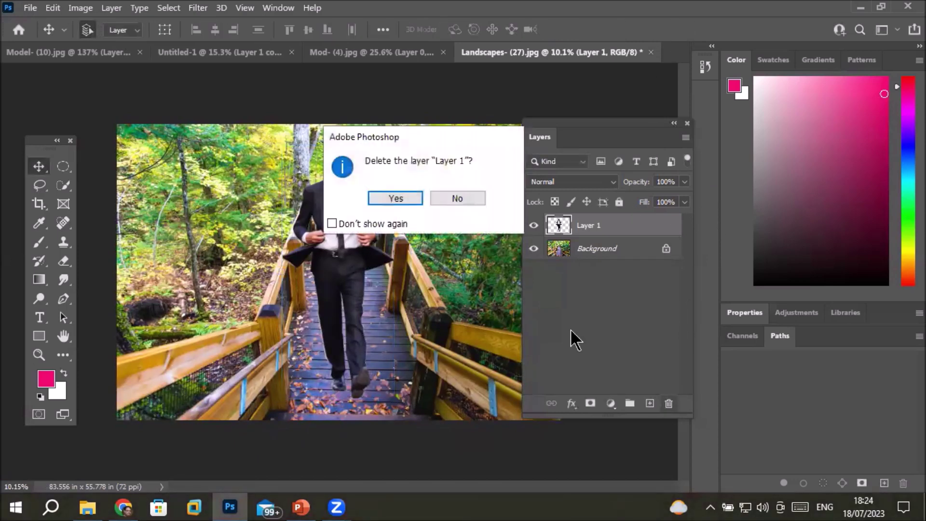
{"action": "left_click", "coordinate": [396, 198]}
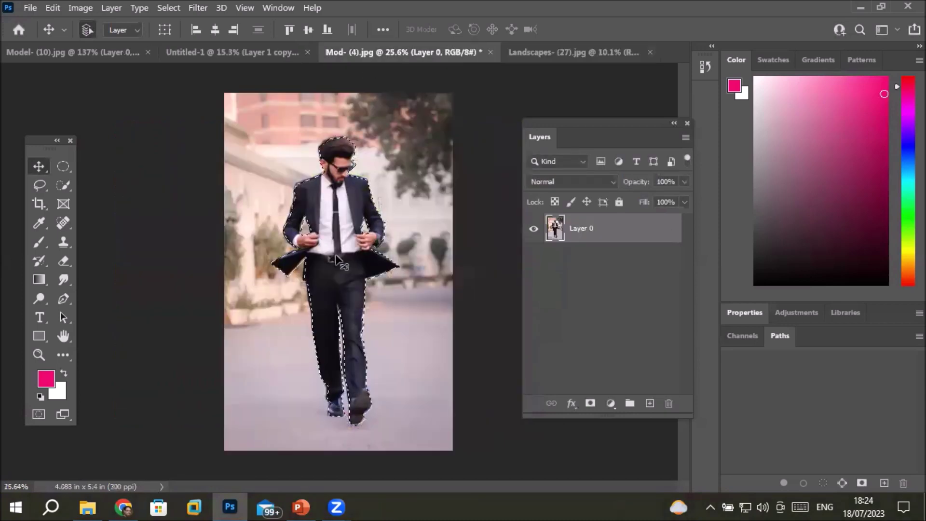
{"action": "key", "text": "ctrl+d"}
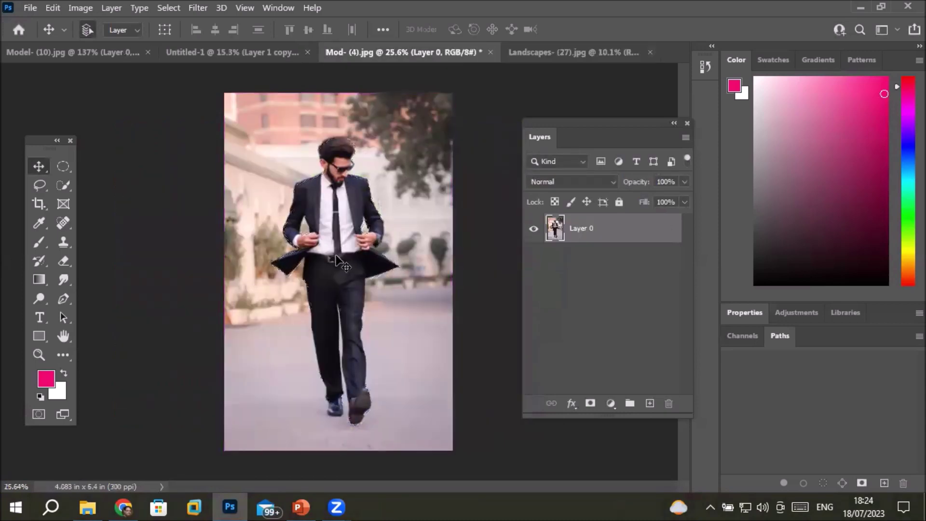
- Activate the Magnetic Lasso Tool for the photo of the man
{"action": "left_click", "coordinate": [45, 188]}
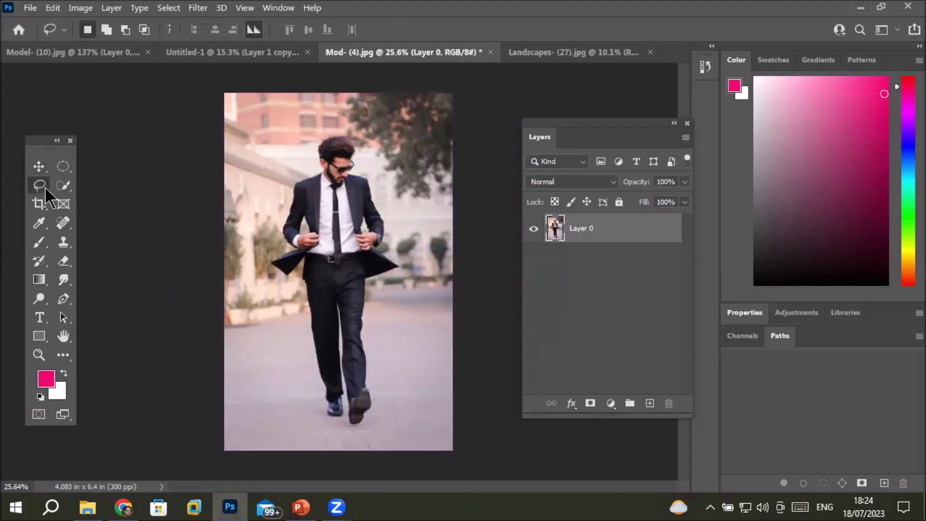
{"action": "left_click", "coordinate": [45, 187]}
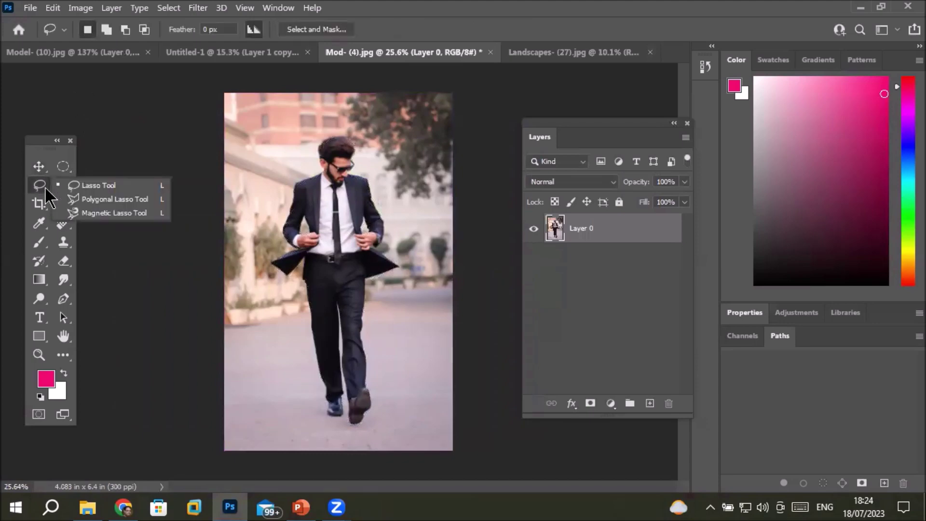
{"action": "left_click", "coordinate": [98, 215]}
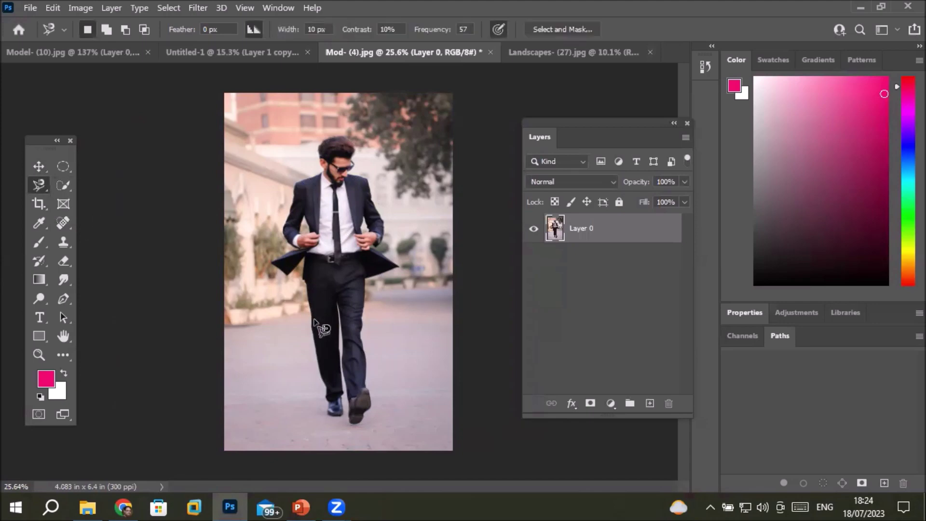
{"action": "scroll", "coordinate": [316, 324], "scroll_direction": "up", "scroll_amount": 1}
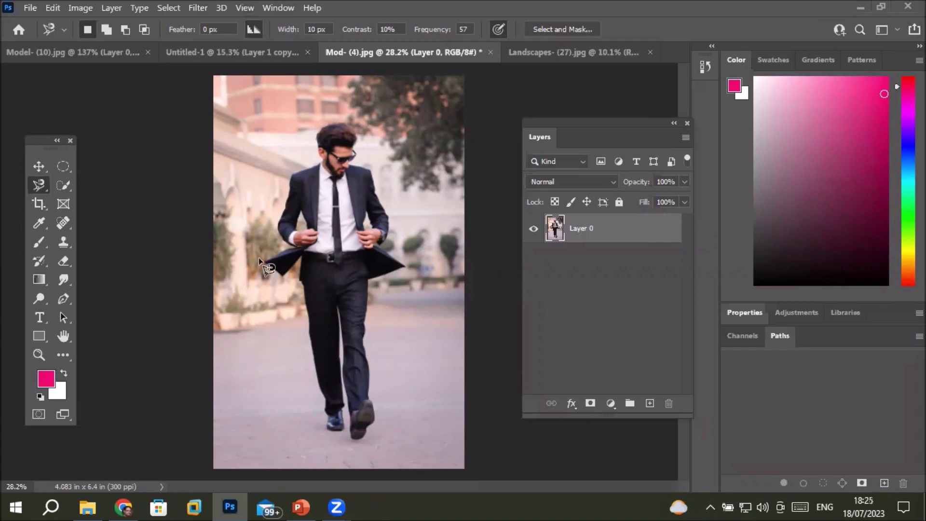
{"action": "scroll", "coordinate": [263, 251], "scroll_direction": "up", "scroll_amount": 2}
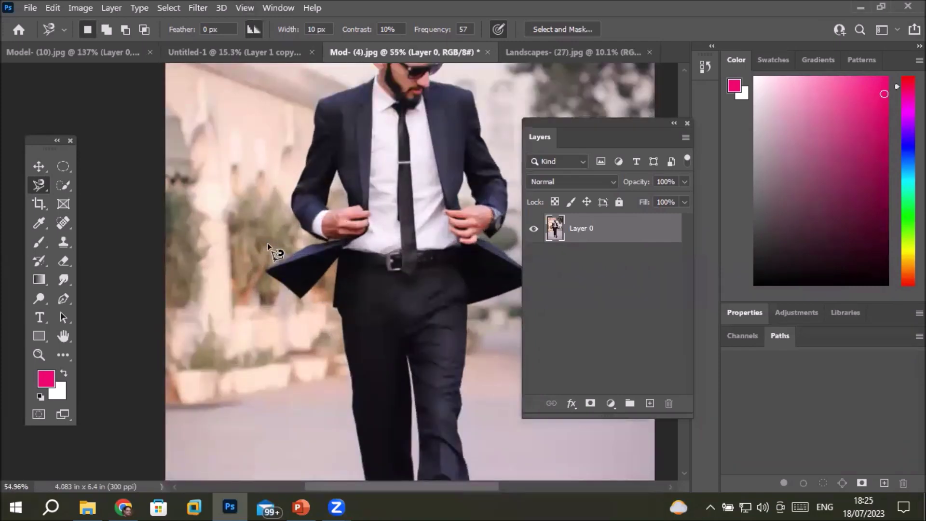
{"action": "right_click", "coordinate": [38, 188]}
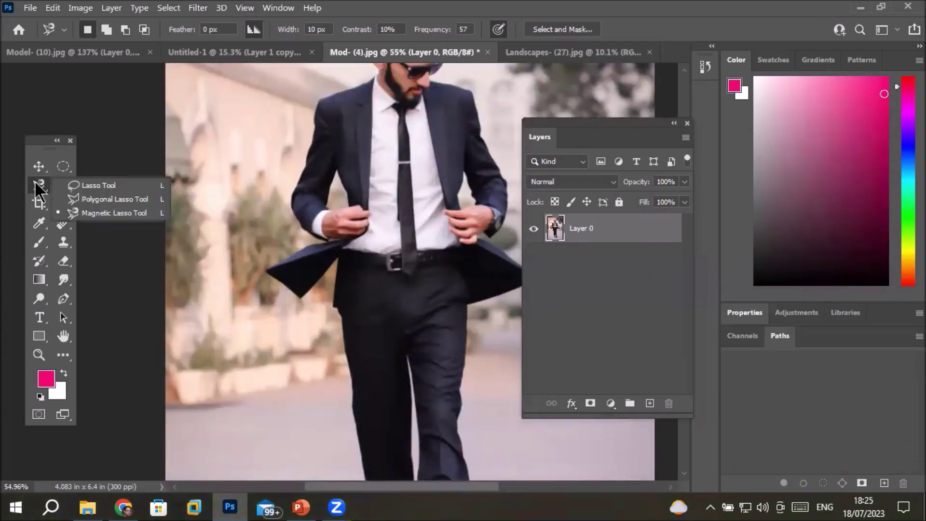
{"action": "left_click", "coordinate": [97, 214]}
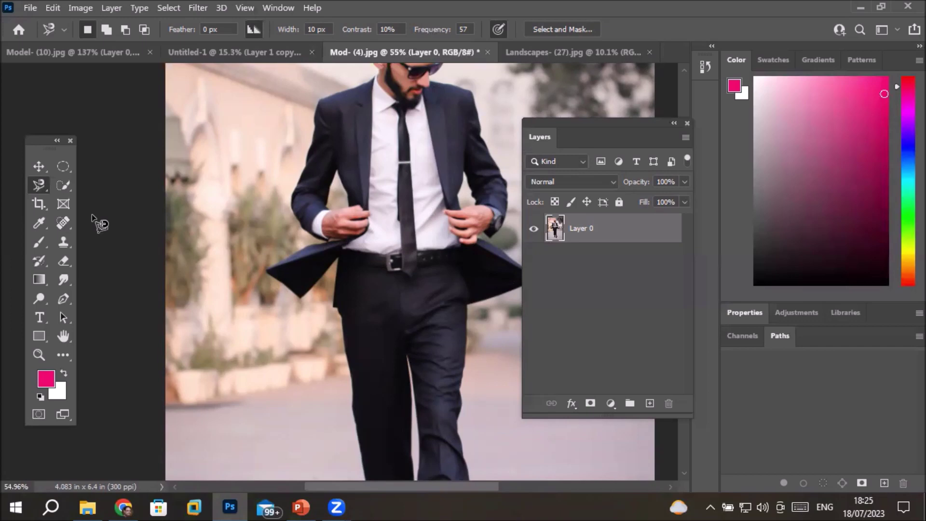
- Start a Magnetic Lasso outline at the outer edge of the man's left sleeve and trace it up to the shoulder
{"action": "scroll", "coordinate": [188, 193], "scroll_direction": "down", "scroll_amount": 3}
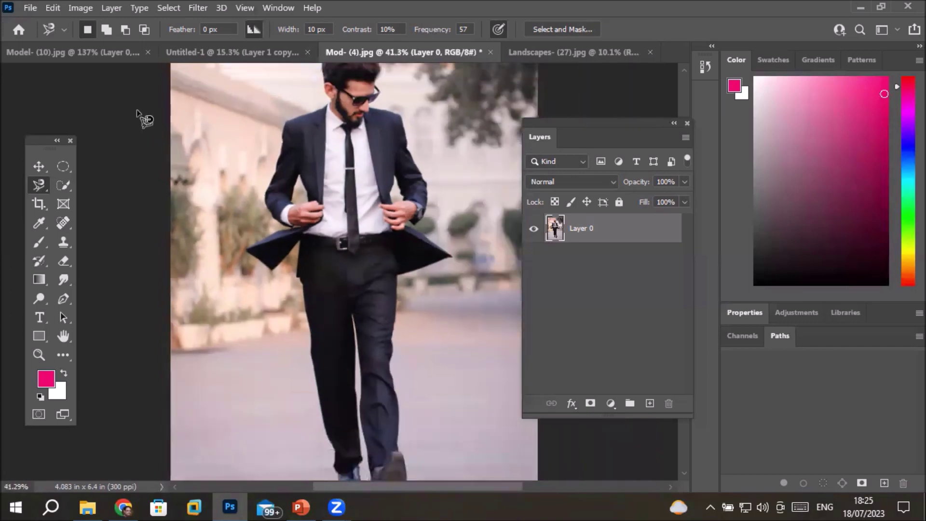
{"action": "scroll", "coordinate": [137, 111], "scroll_direction": "down", "scroll_amount": 2}
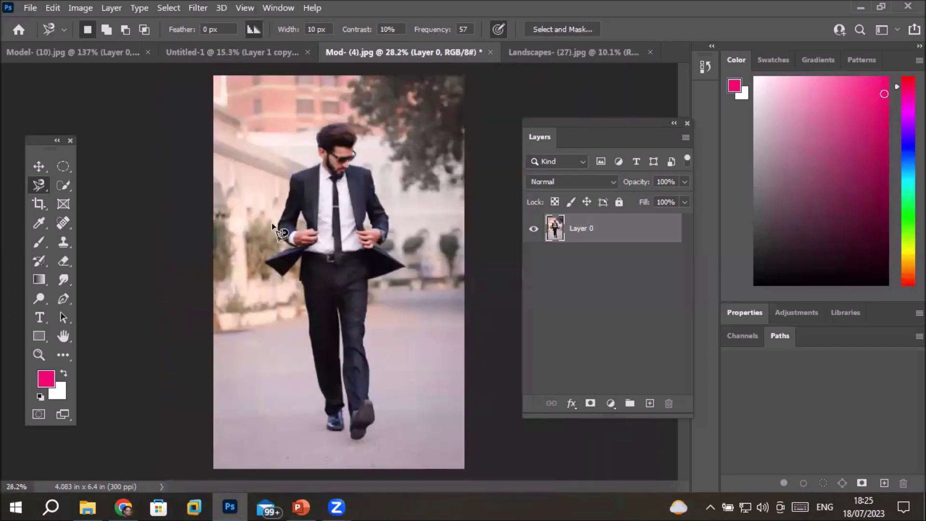
{"action": "scroll", "coordinate": [277, 186], "scroll_direction": "up", "scroll_amount": 3}
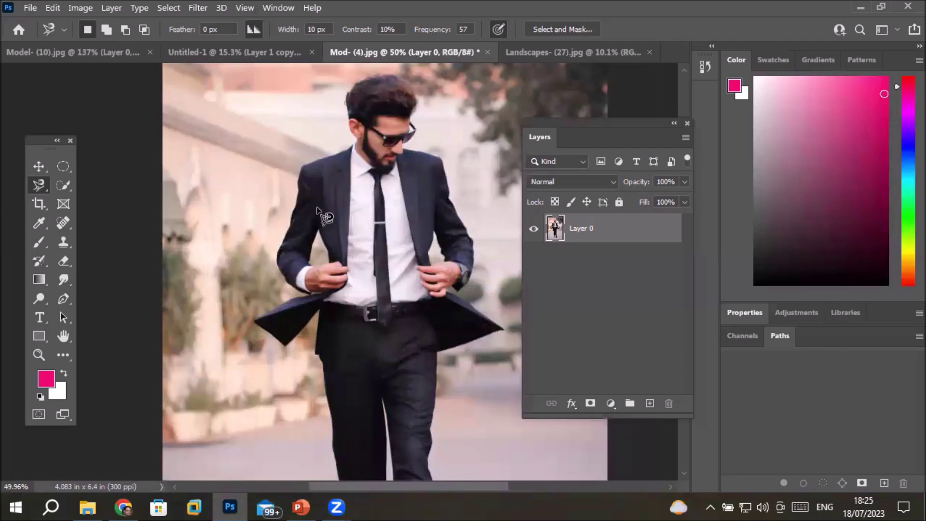
{"action": "scroll", "coordinate": [317, 209], "scroll_direction": "up", "scroll_amount": 1}
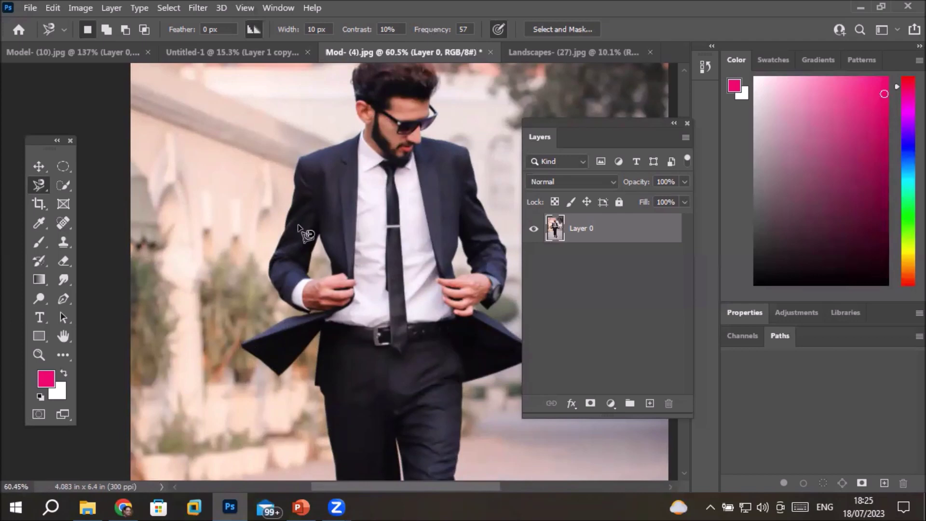
{"action": "scroll", "coordinate": [287, 235], "scroll_direction": "up", "scroll_amount": 1}
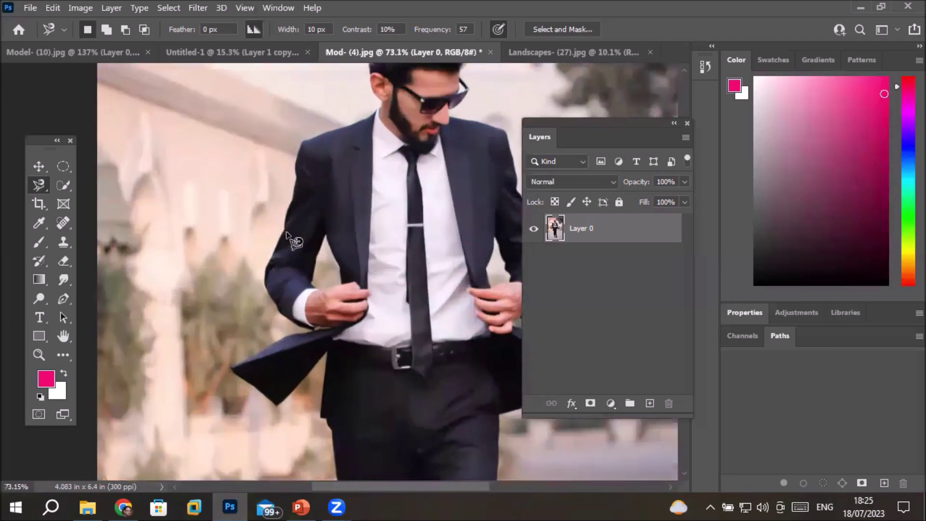
{"action": "scroll", "coordinate": [286, 235], "scroll_direction": "up", "scroll_amount": 3}
{"action": "left_click", "coordinate": [274, 235]}
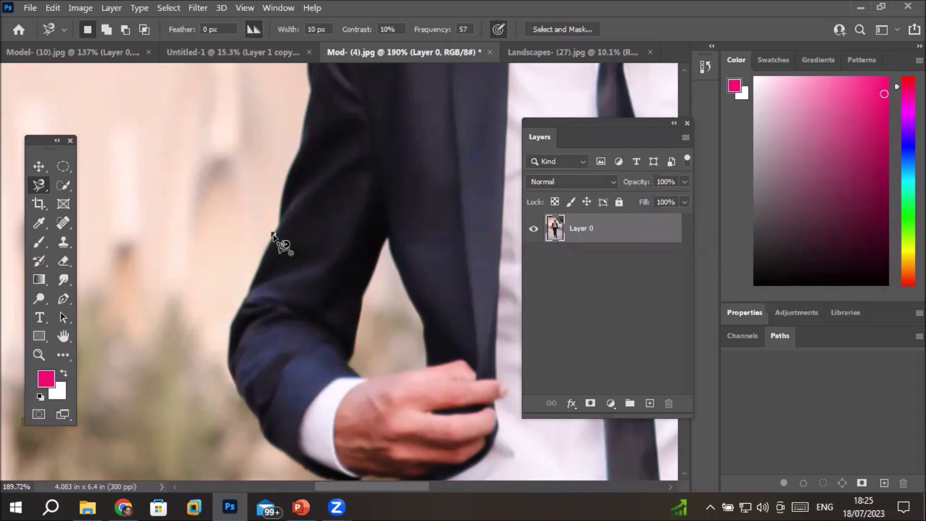
{"action": "left_click", "coordinate": [273, 235]}
{"action": "key", "text": "space"}
{"action": "mouse_move", "coordinate": [311, 82]}
{"action": "left_mouse_down"}
{"action": "mouse_move", "coordinate": [232, 318]}
{"action": "mouse_move", "coordinate": [211, 348]}
{"action": "left_mouse_up"}
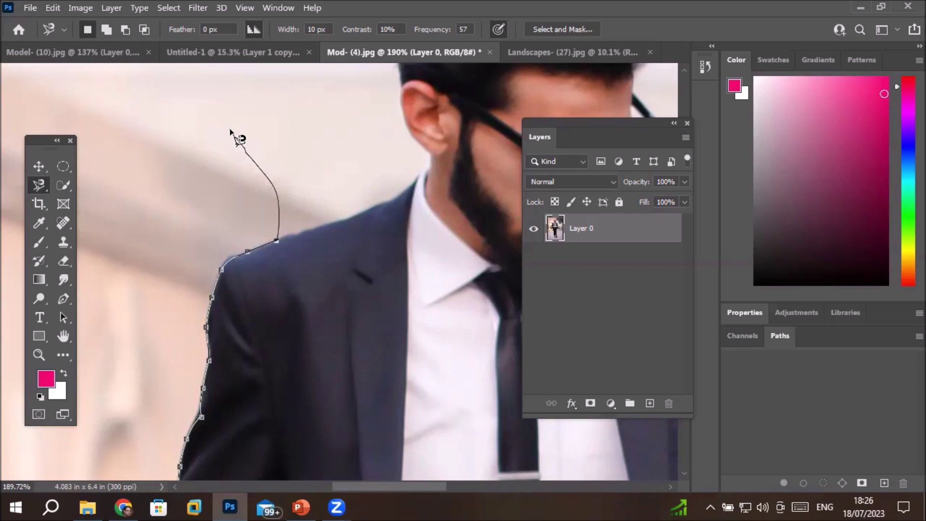
- Remove the stray anchor points beside the left shoulder and retrace the outline along the shoulder and neck to the earlobe
{"action": "key", "text": "BackSpace"}
{"action": "key", "text": "BackSpace"}
{"action": "key", "text": "BackSpace"}
{"action": "key", "text": "BackSpace"}
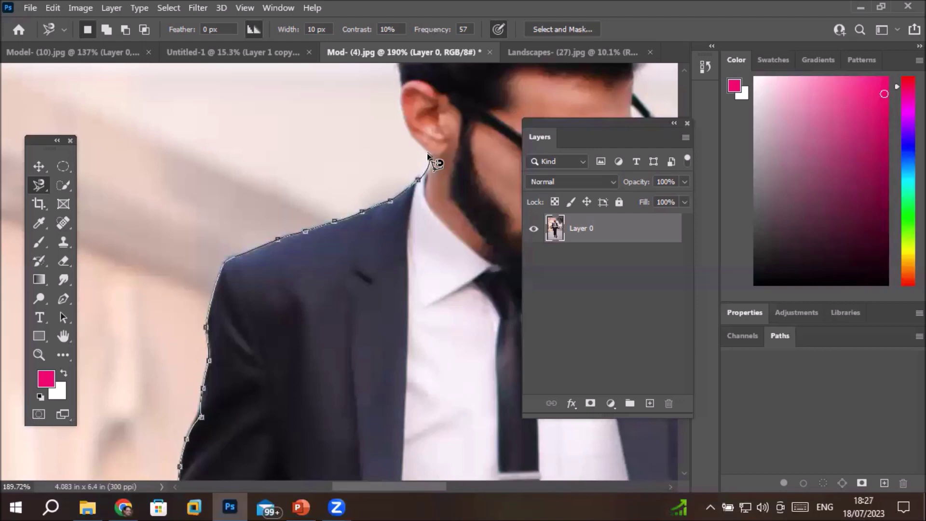
{"action": "left_click", "coordinate": [428, 154]}
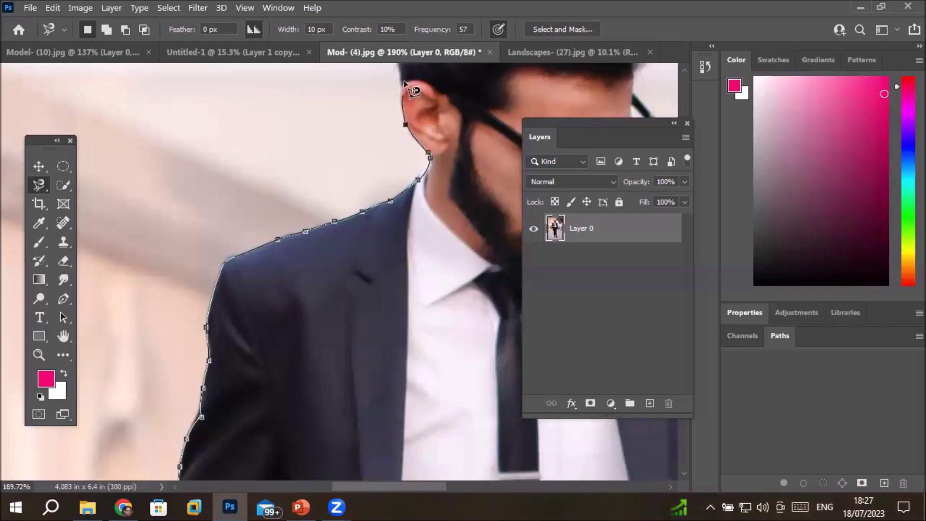
- Continue the Magnetic Lasso outline around the ear, over the top of the hair and down past the forehead and sunglasses
{"action": "key", "text": "space"}
{"action": "left_click_drag", "start_coordinate": [401, 74], "coordinate": [294, 388]}
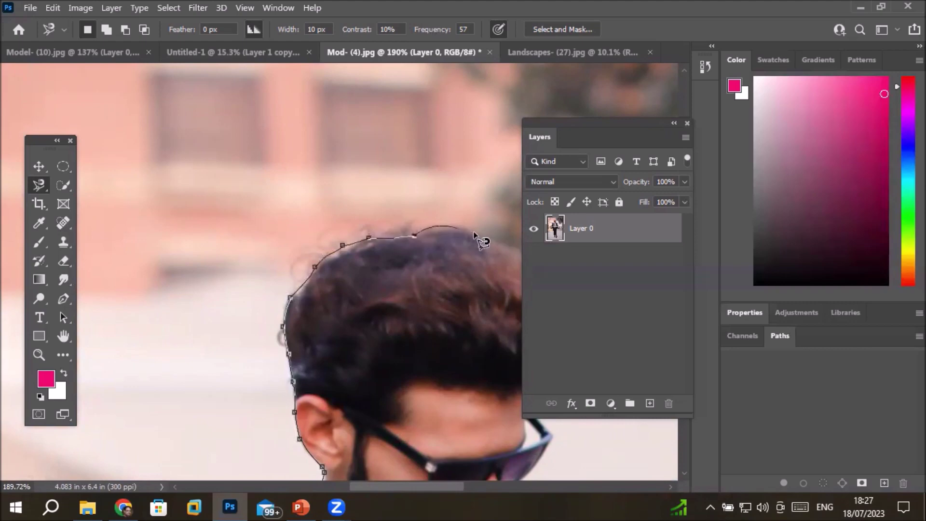
{"action": "left_click_drag", "start_coordinate": [486, 233], "coordinate": [202, 103]}
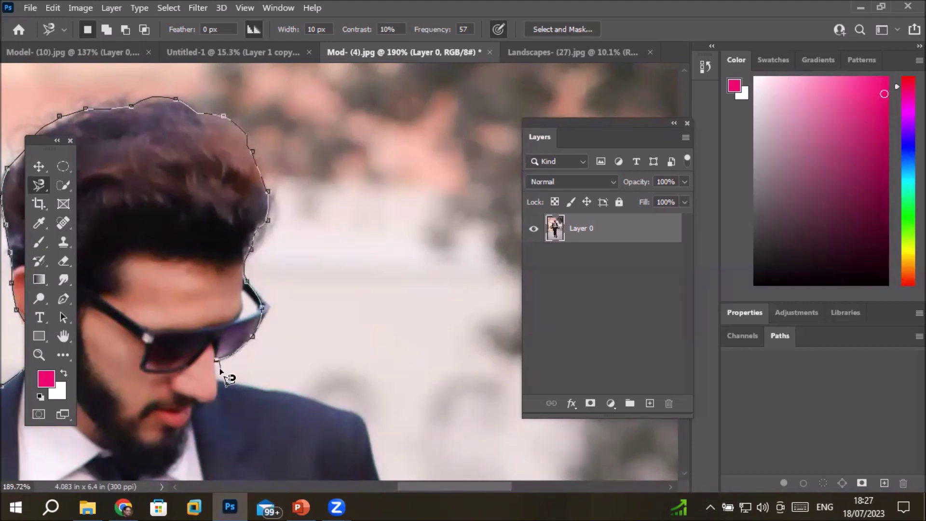
- Trace the outline over the right shoulder, down the outer sleeve and around the watch to where the hand meets the jacket
{"action": "mouse_move", "coordinate": [219, 379]}
{"action": "left_mouse_down"}
{"action": "mouse_move", "coordinate": [262, 397]}
{"action": "mouse_move", "coordinate": [365, 416]}
{"action": "mouse_move", "coordinate": [368, 433]}
{"action": "mouse_move", "coordinate": [450, 163]}
{"action": "mouse_move", "coordinate": [448, 76]}
{"action": "mouse_move", "coordinate": [393, 44]}
{"action": "mouse_move", "coordinate": [341, 85]}
{"action": "mouse_move", "coordinate": [325, 115]}
{"action": "mouse_move", "coordinate": [340, 253]}
{"action": "mouse_move", "coordinate": [374, 329]}
{"action": "left_mouse_up"}
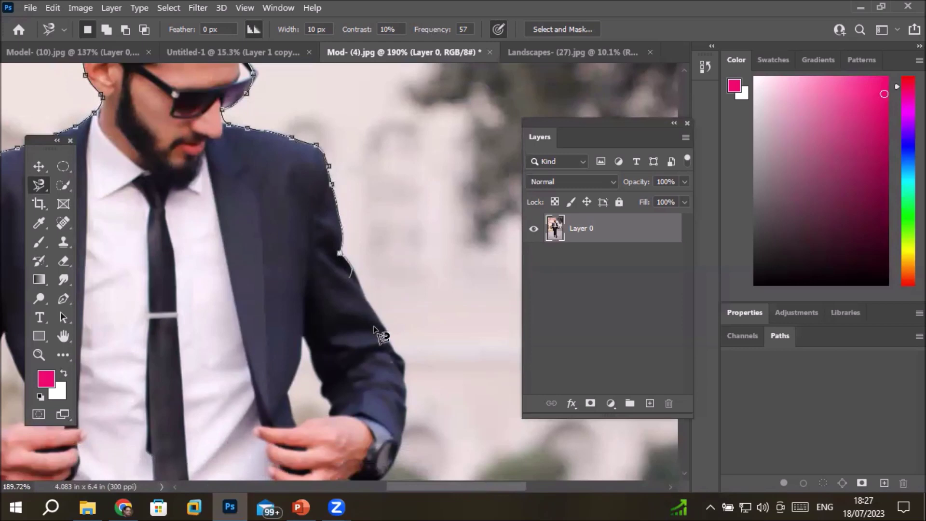
{"action": "mouse_move", "coordinate": [406, 383]}
{"action": "left_mouse_down"}
{"action": "mouse_move", "coordinate": [408, 433]}
{"action": "mouse_move", "coordinate": [406, 127]}
{"action": "left_mouse_up"}
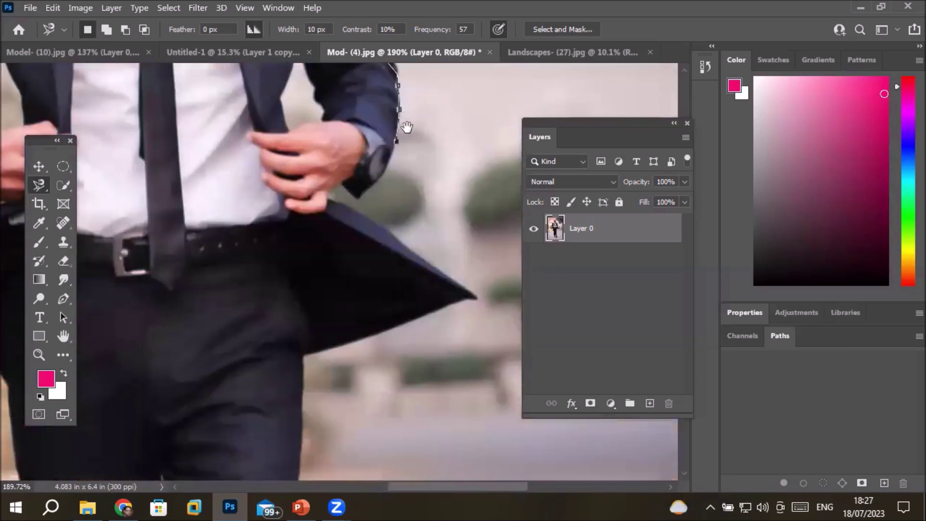
{"action": "left_click", "coordinate": [358, 201]}
{"action": "left_click", "coordinate": [330, 194]}
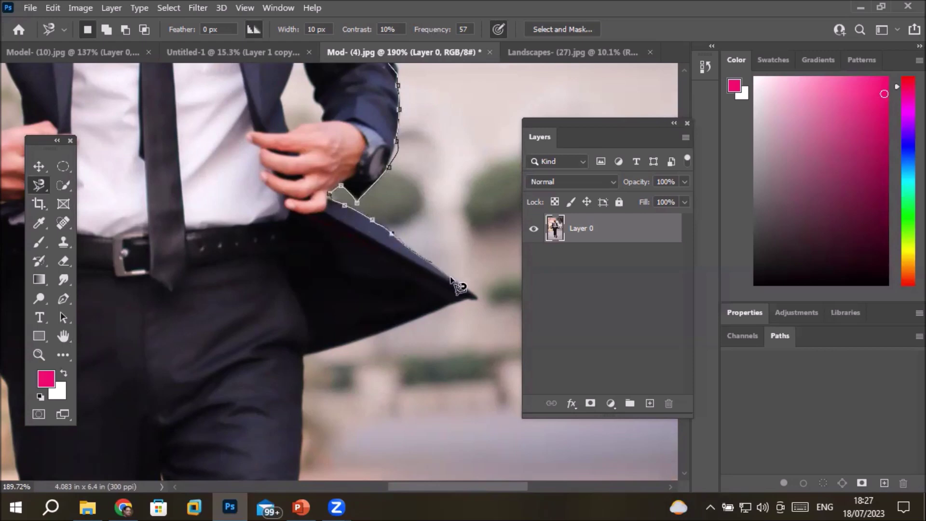
- Trace the Magnetic Lasso outline around the tip of the right jacket flap to the trouser leg, removing the stray anchor point there
{"action": "left_click", "coordinate": [478, 301]}
{"action": "left_click", "coordinate": [303, 356]}
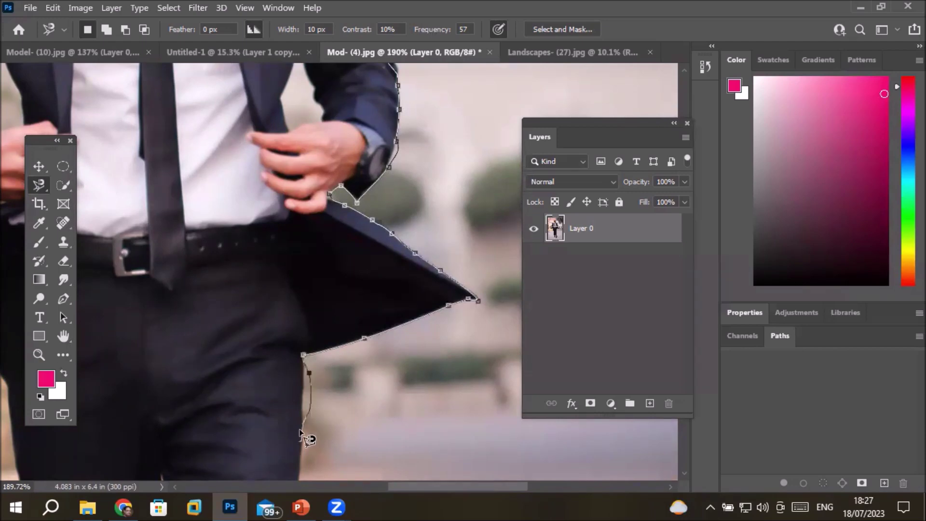
{"action": "key", "text": "BackSpace"}
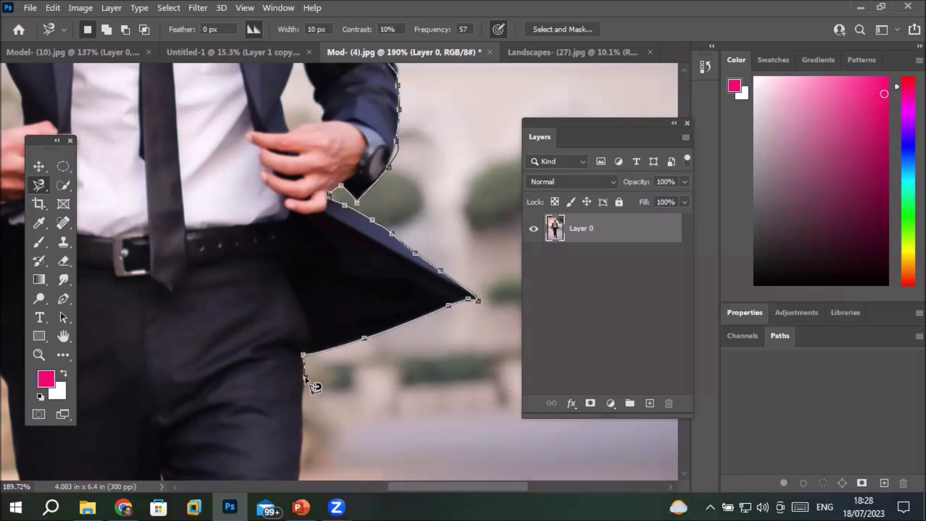
{"action": "left_click_drag", "start_coordinate": [314, 377], "coordinate": [328, 96]}
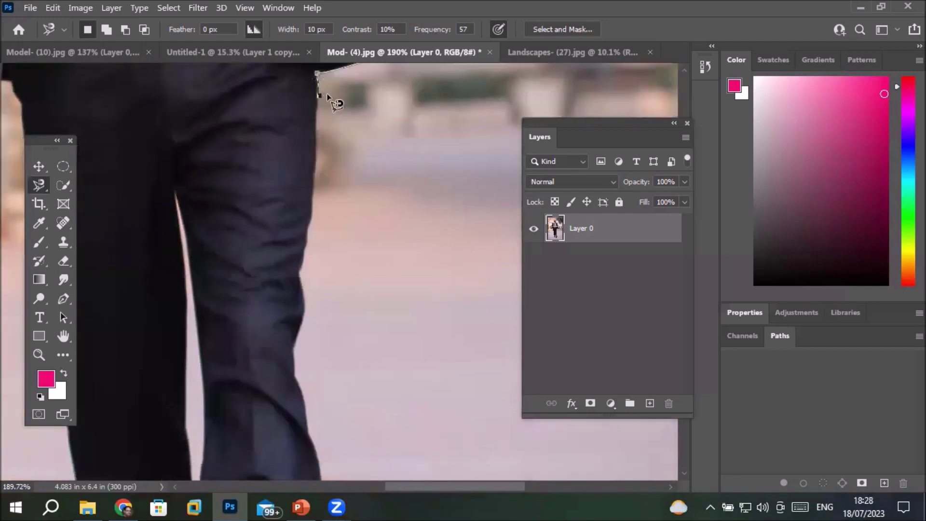
- Continue the outline around both trouser legs, the shoes and the left jacket flap, and close it at the left sleeve
{"action": "key", "text": "ctrl+minus"}
{"action": "key", "text": "ctrl+minus"}
{"action": "key", "text": "ctrl+minus"}
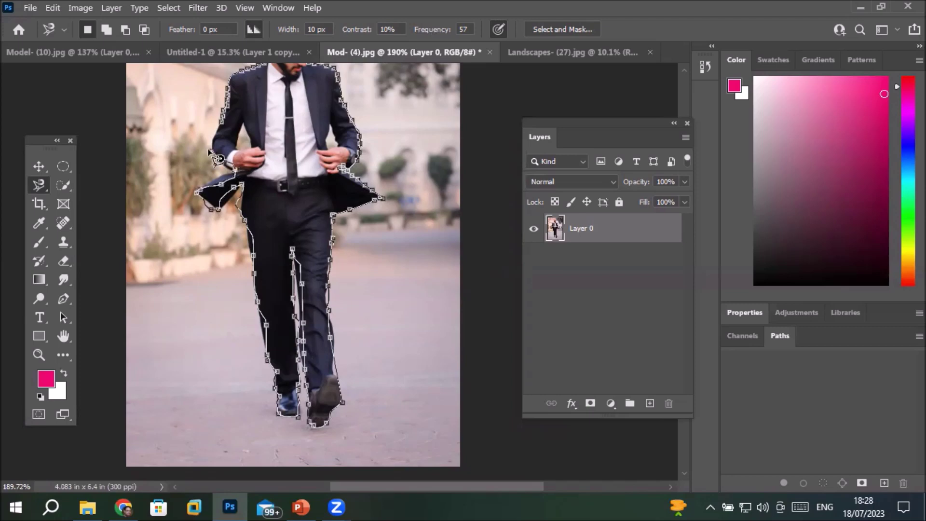
{"action": "key", "text": "ctrl+plus"}
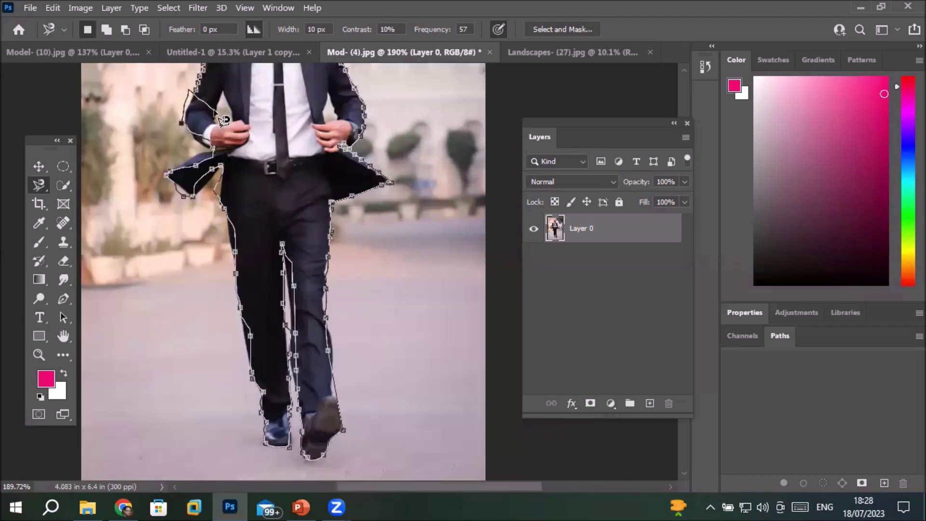
{"action": "key", "text": "ctrl+plus"}
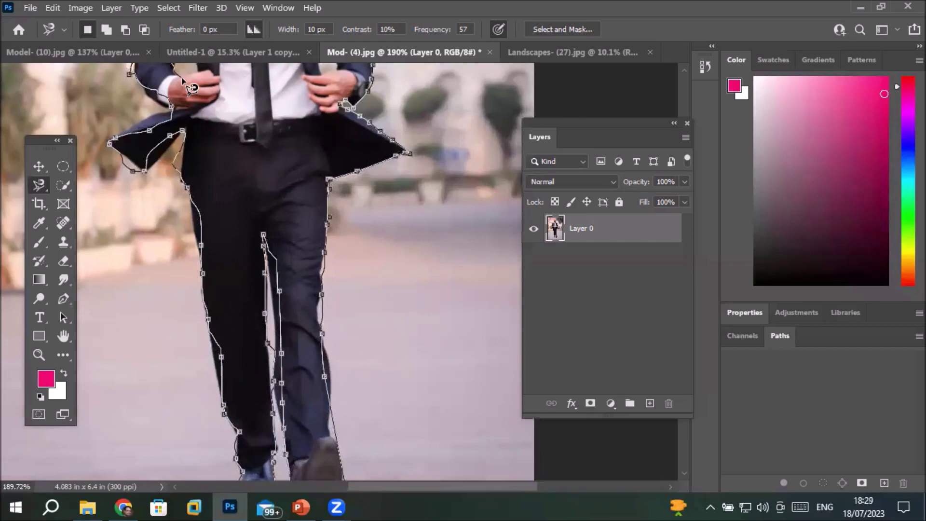
{"action": "left_click_drag", "start_coordinate": [181, 77], "coordinate": [181, 270]}
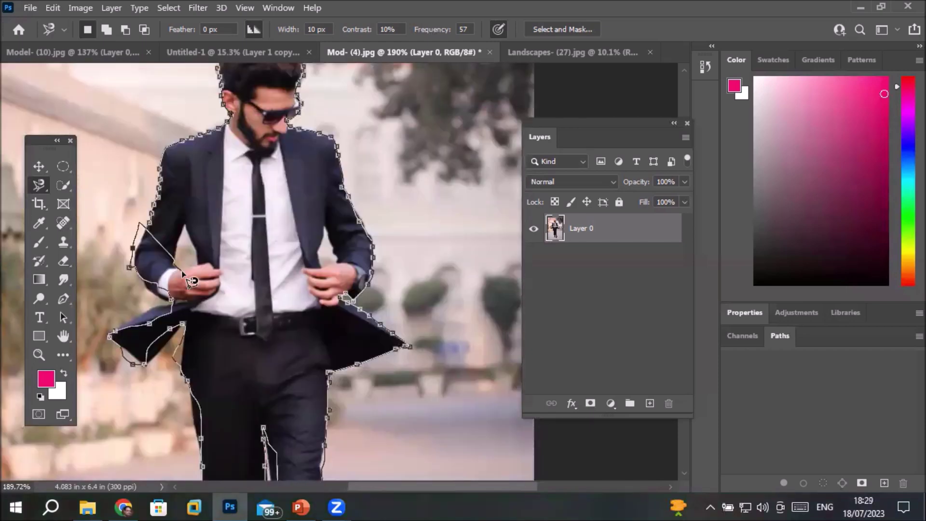
{"action": "left_click", "coordinate": [149, 226]}
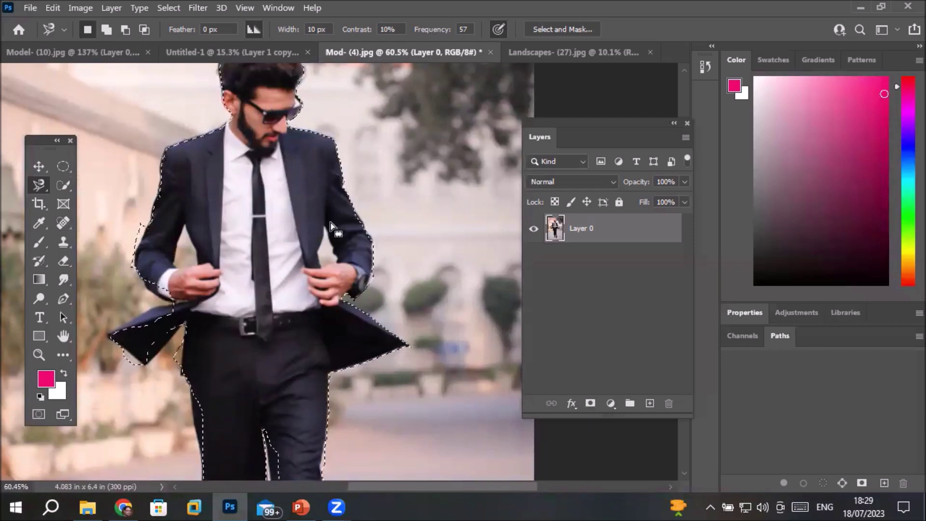
- Subtract the background gap between the right arm and the jacket from the selection with the Magnetic Lasso
{"action": "scroll", "coordinate": [331, 216], "scroll_direction": "up", "scroll_amount": 6}
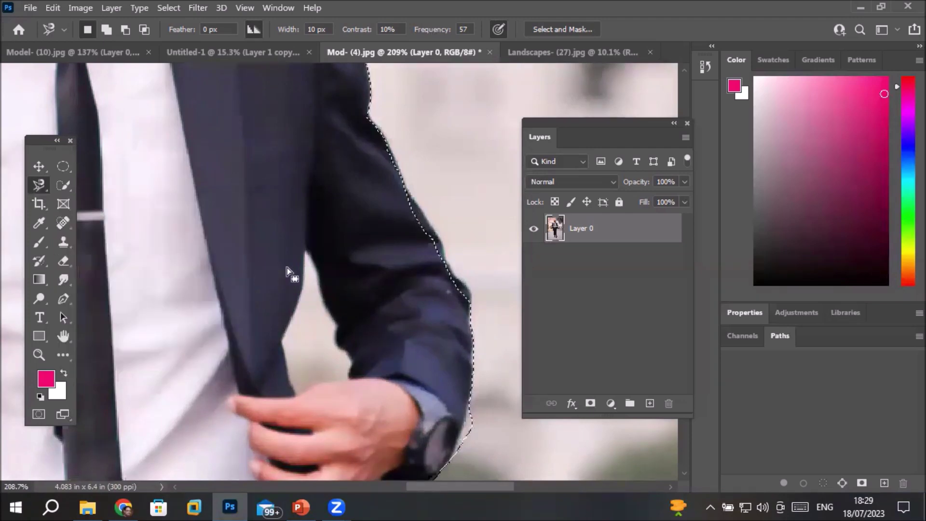
{"action": "left_click", "coordinate": [306, 251], "text": "alt"}
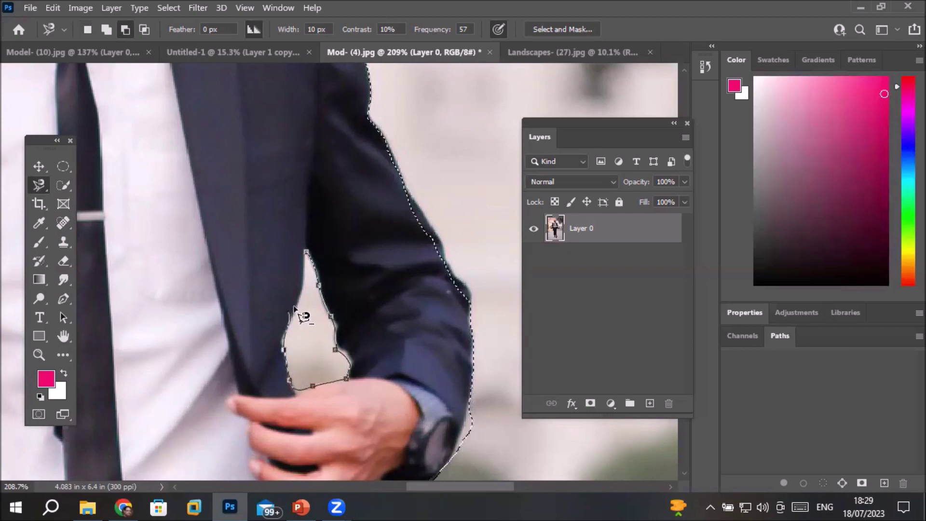
{"action": "left_click", "coordinate": [307, 252]}
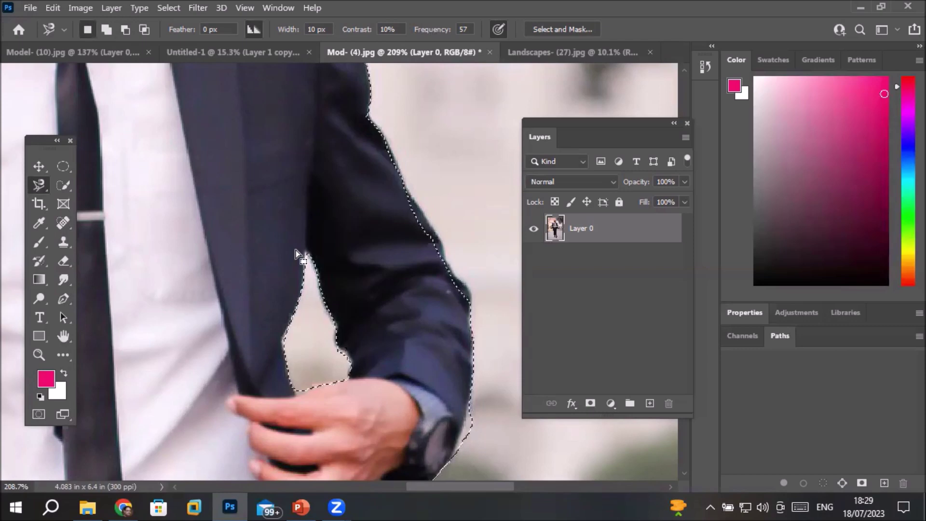
- Subtract the background gap between the left arm and the jacket from the selection with the Magnetic Lasso
{"action": "key", "text": "space"}
{"action": "left_click_drag", "start_coordinate": [230, 271], "coordinate": [415, 299]}
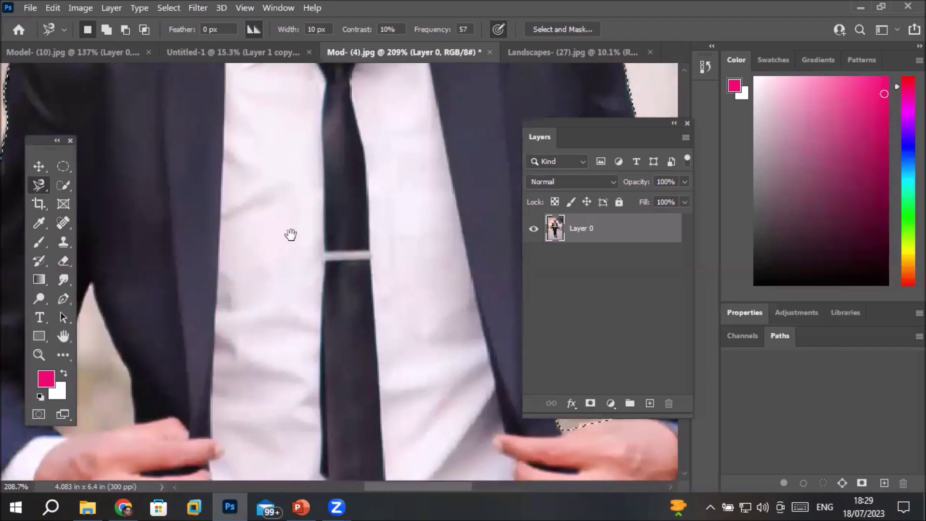
{"action": "left_click_drag", "start_coordinate": [140, 323], "coordinate": [271, 232]}
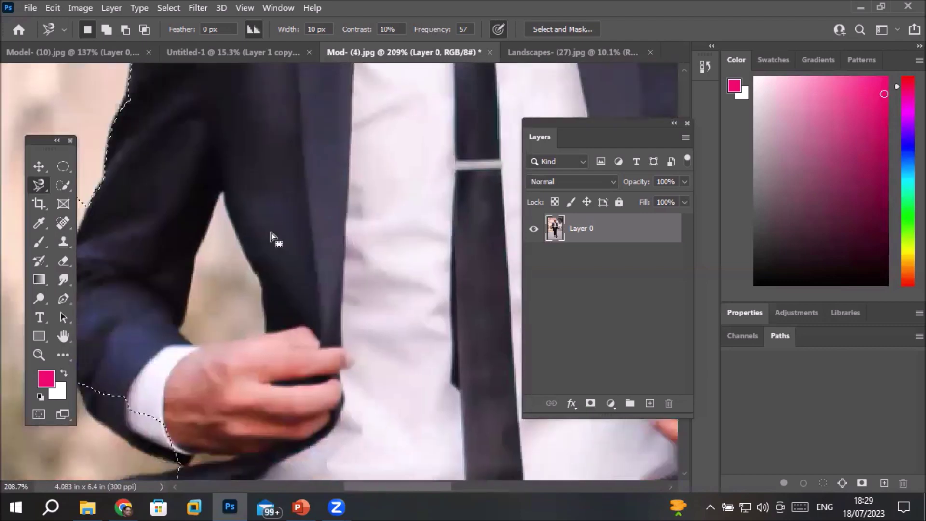
{"action": "left_click", "coordinate": [220, 194], "text": "alt"}
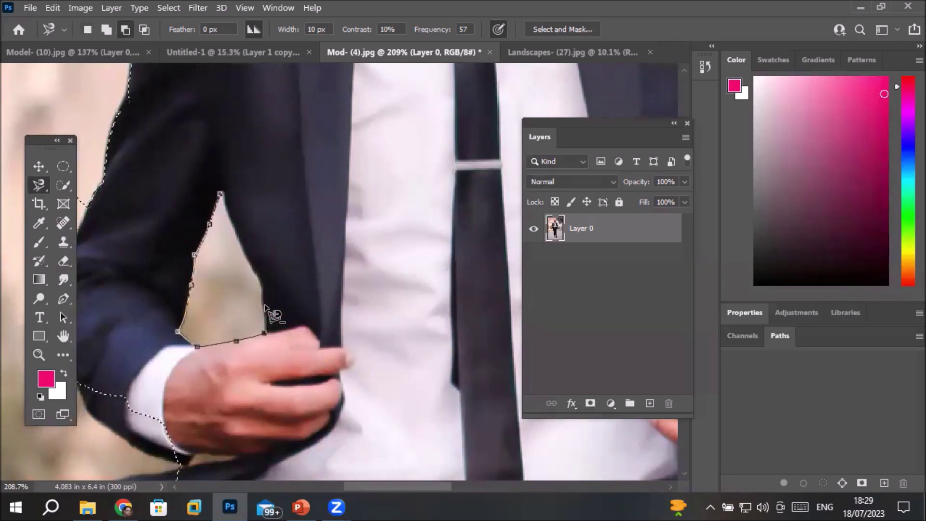
{"action": "left_click", "coordinate": [221, 194]}
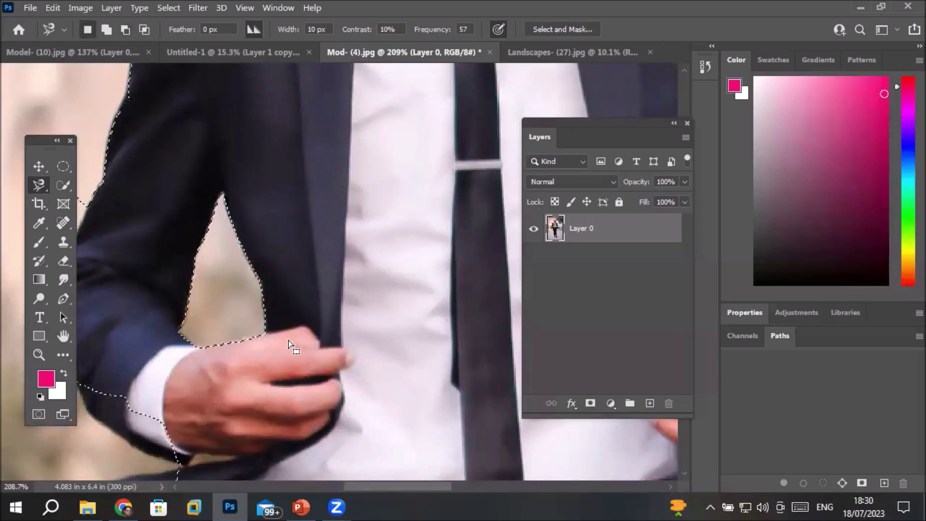
- Subtract the small background gap between the forehead and the sunglasses' arm from the selection
{"action": "scroll", "coordinate": [366, 337], "scroll_direction": "down", "scroll_amount": 3}
{"action": "scroll", "coordinate": [367, 337], "scroll_direction": "down", "scroll_amount": 4}
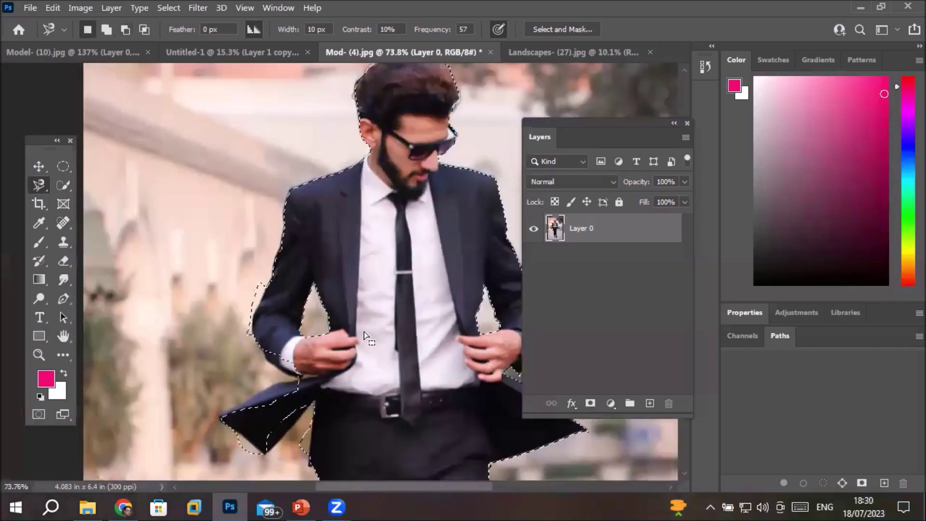
{"action": "scroll", "coordinate": [419, 209], "scroll_direction": "up", "scroll_amount": 10}
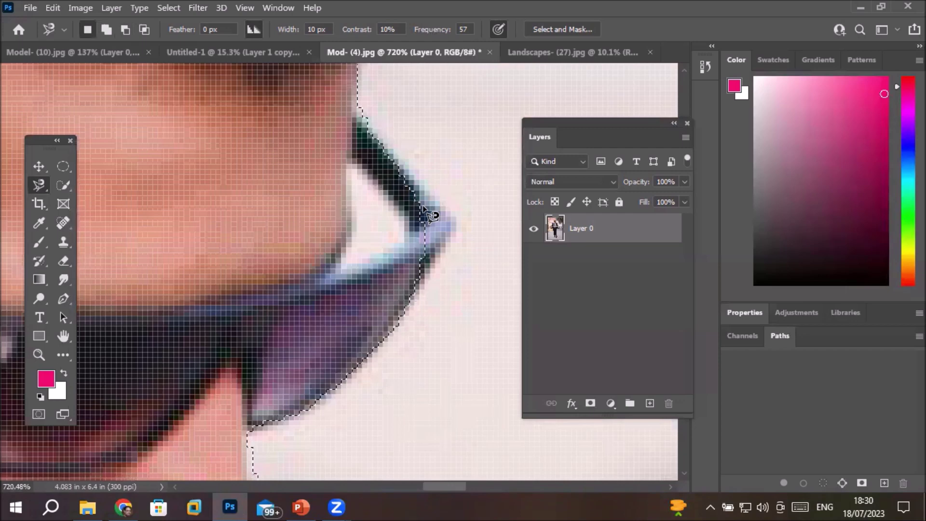
{"action": "key", "text": "alt"}
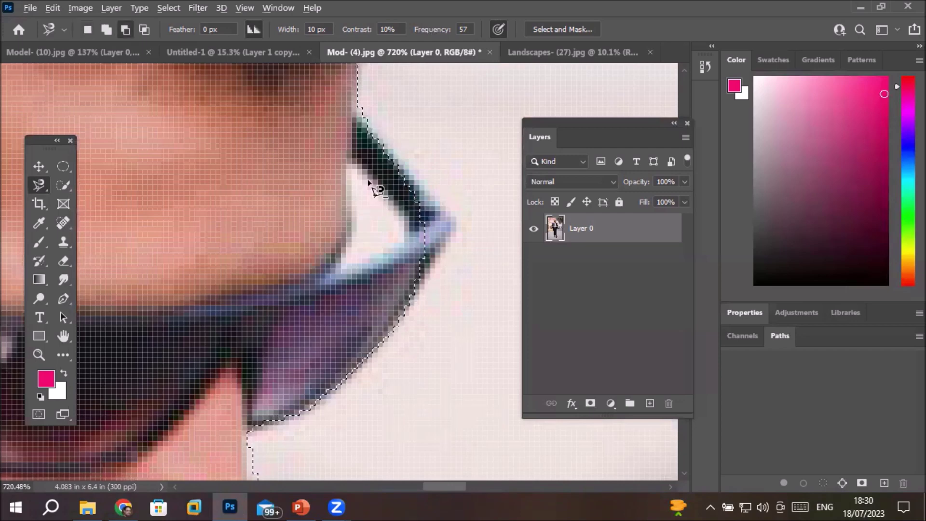
{"action": "left_click", "coordinate": [354, 167], "text": "alt"}
{"action": "left_click", "coordinate": [405, 226]}
{"action": "left_click", "coordinate": [384, 251]}
{"action": "left_click", "coordinate": [342, 264]}
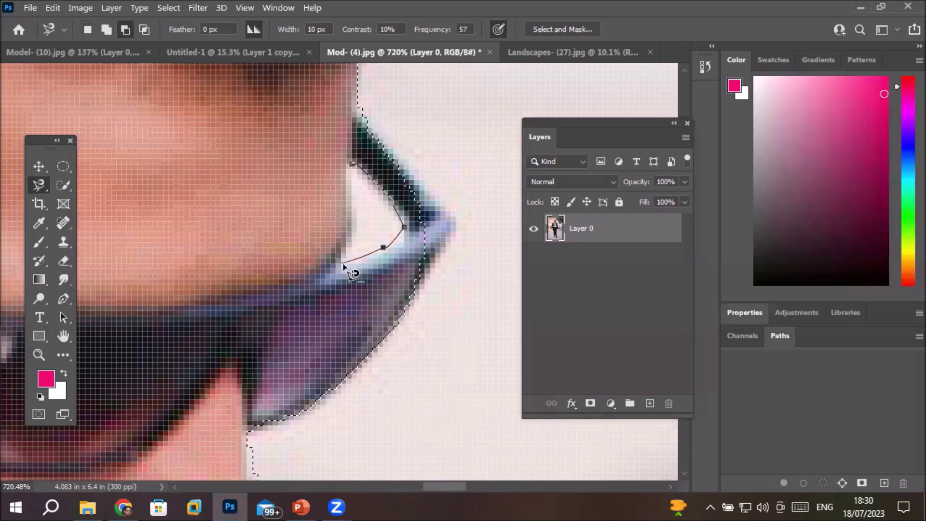
{"action": "left_click", "coordinate": [352, 165]}
- Move the selected man into Landscapes- (27).jpg with the Move tool and place him at the middle of the wooden walkway
{"action": "scroll", "coordinate": [352, 164], "scroll_direction": "down", "scroll_amount": 3}
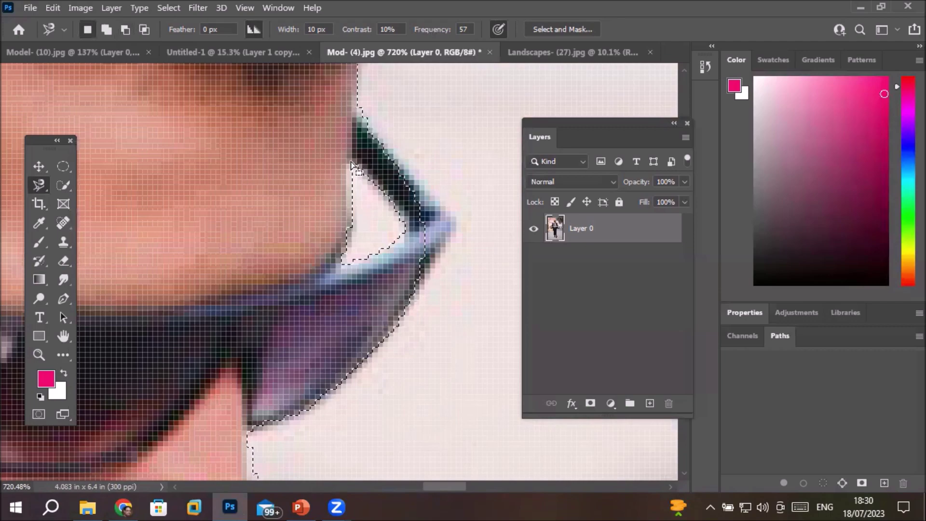
{"action": "scroll", "coordinate": [351, 164], "scroll_direction": "down", "scroll_amount": 10}
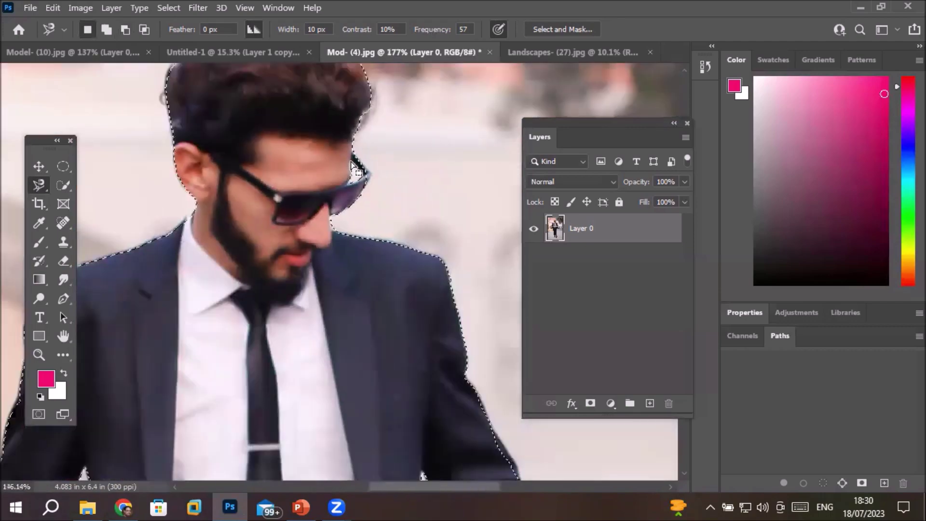
{"action": "scroll", "coordinate": [352, 165], "scroll_direction": "down", "scroll_amount": 2}
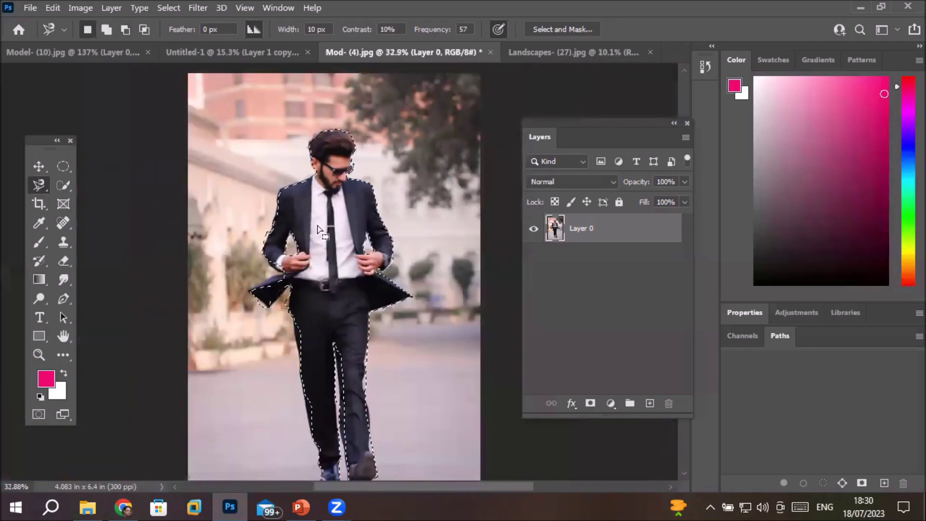
{"action": "left_click", "coordinate": [39, 167]}
{"action": "left_click_drag", "start_coordinate": [317, 256], "coordinate": [405, 197]}
{"action": "left_click_drag", "start_coordinate": [336, 311], "coordinate": [335, 308]}
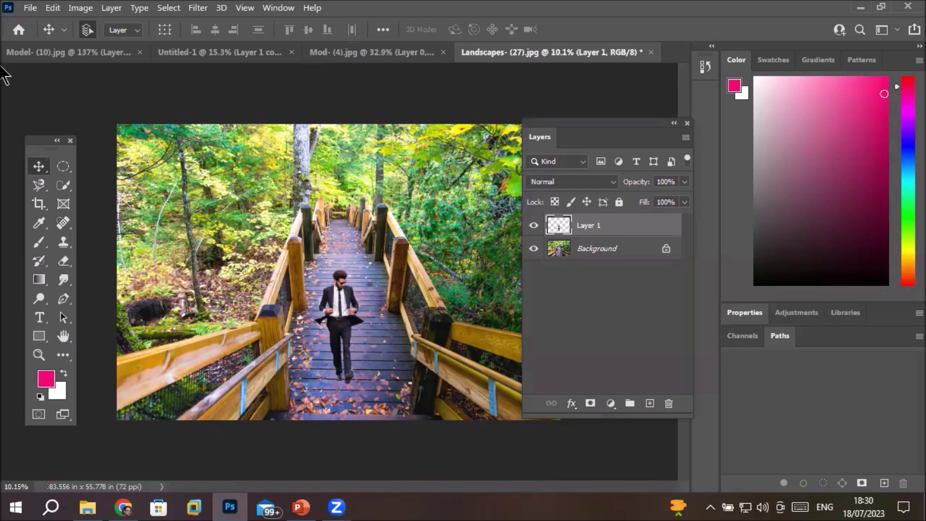
- Scale the man to 195.63% with Free Transform, center him on the walkway, check his cut-out edges and apply the transform
{"action": "left_click", "coordinate": [53, 9]}
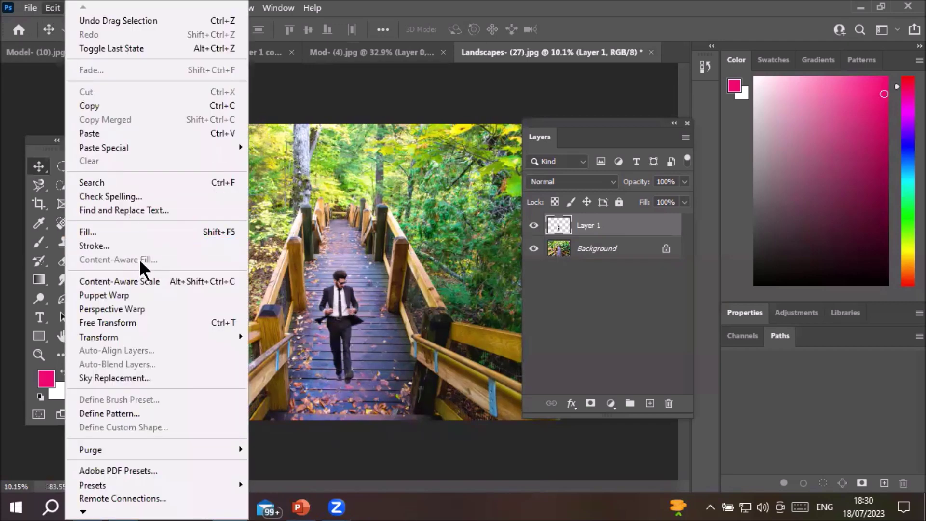
{"action": "left_click", "coordinate": [194, 323]}
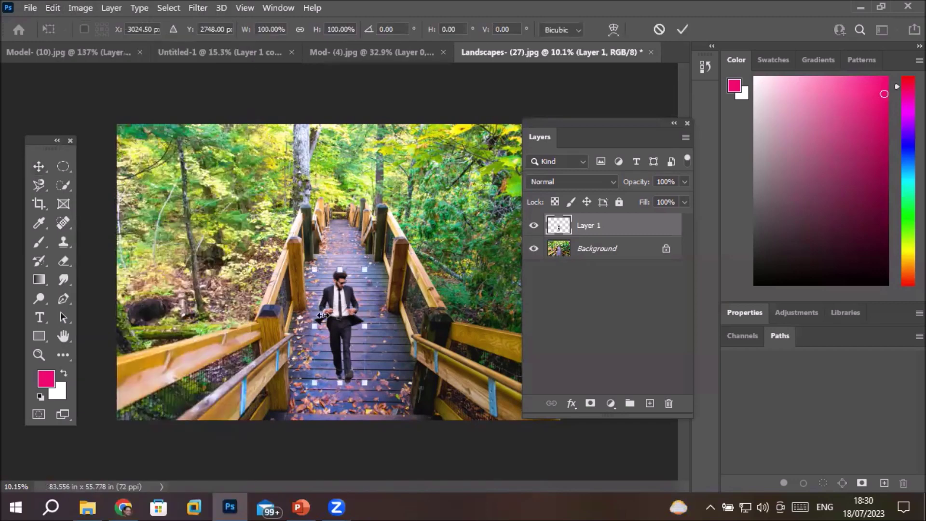
{"action": "left_click_drag", "start_coordinate": [360, 273], "coordinate": [471, 161]}
{"action": "left_click_drag", "start_coordinate": [368, 236], "coordinate": [340, 253]}
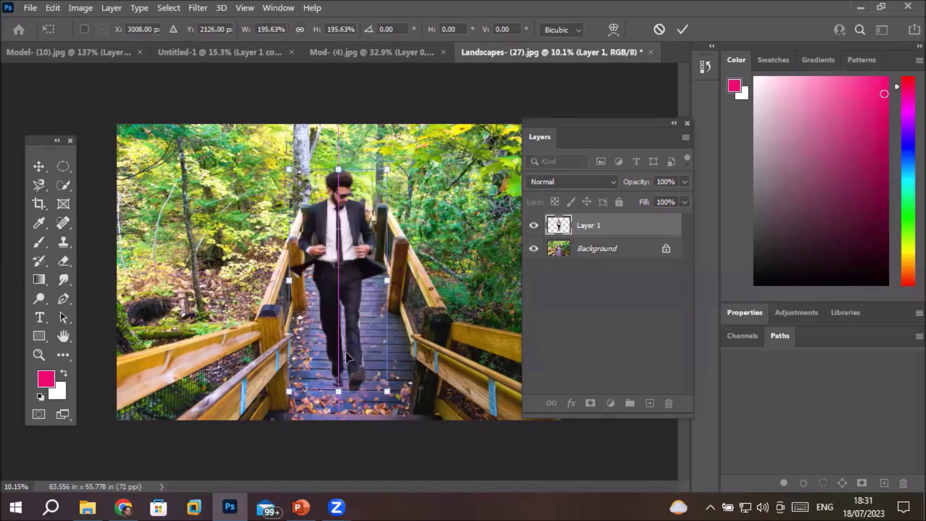
{"action": "scroll", "coordinate": [346, 357], "scroll_direction": "up", "scroll_amount": 5}
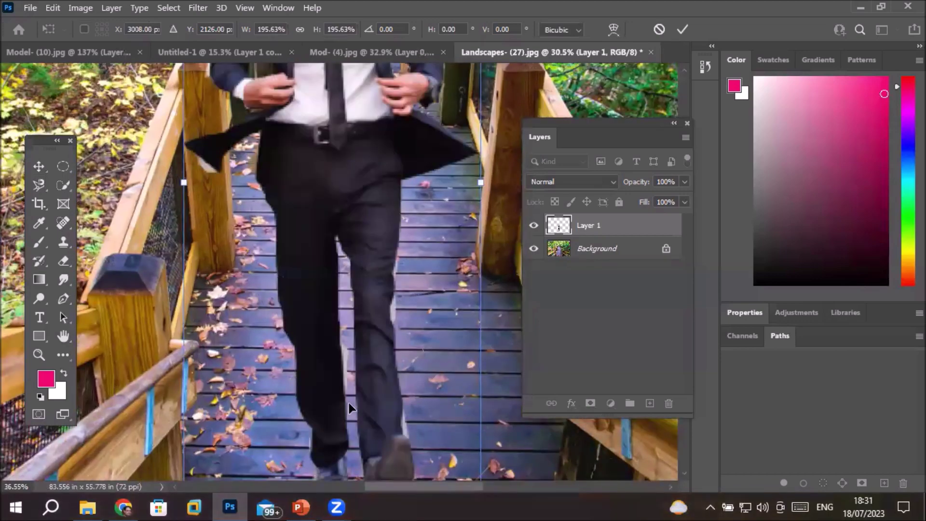
{"action": "scroll", "coordinate": [348, 403], "scroll_direction": "up", "scroll_amount": 3}
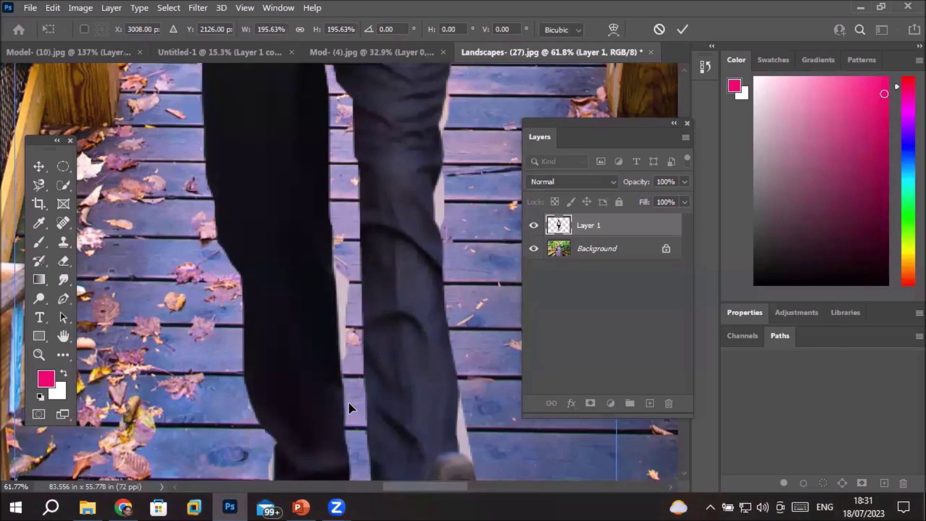
{"action": "scroll", "coordinate": [349, 408], "scroll_direction": "down", "scroll_amount": 5}
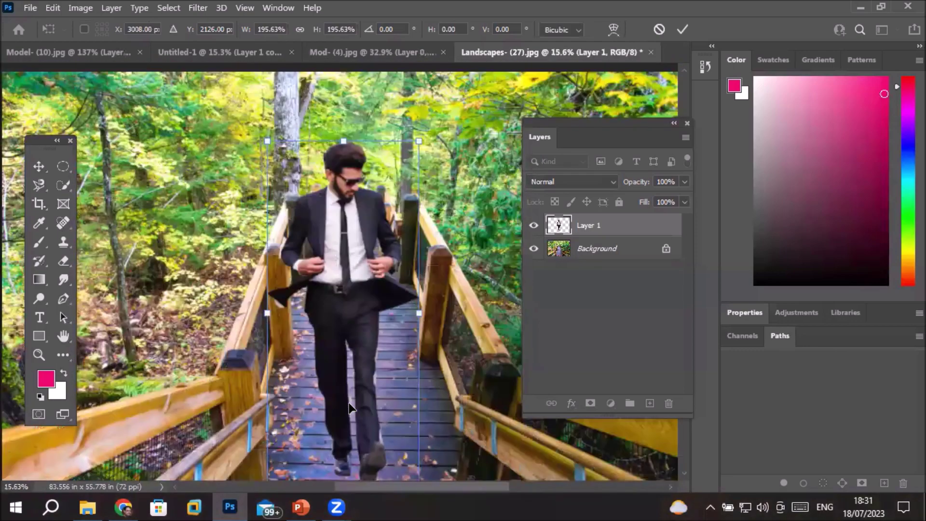
{"action": "scroll", "coordinate": [349, 408], "scroll_direction": "down", "scroll_amount": 1}
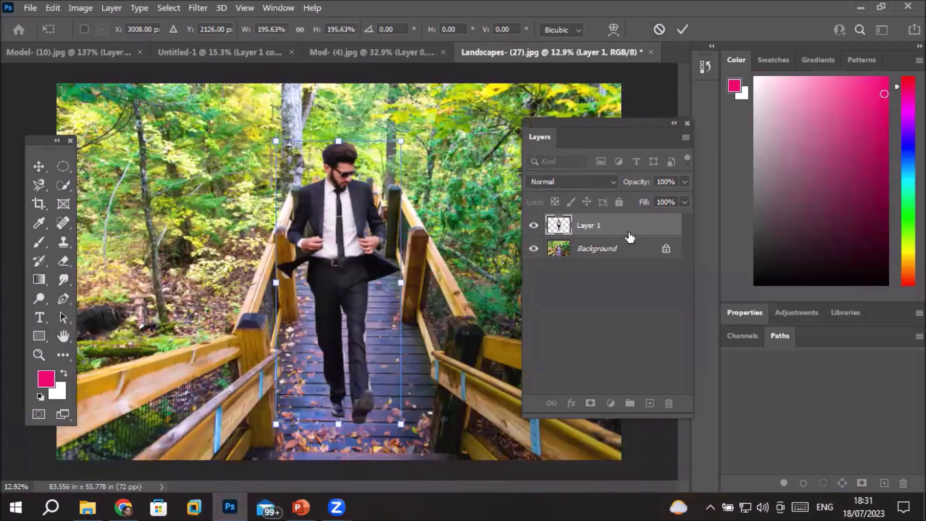
{"action": "key", "text": "Return"}
- Delete the man's layer, Layer 1, from the landscape document
{"action": "left_click", "coordinate": [668, 403]}
{"action": "left_click", "coordinate": [386, 201]}
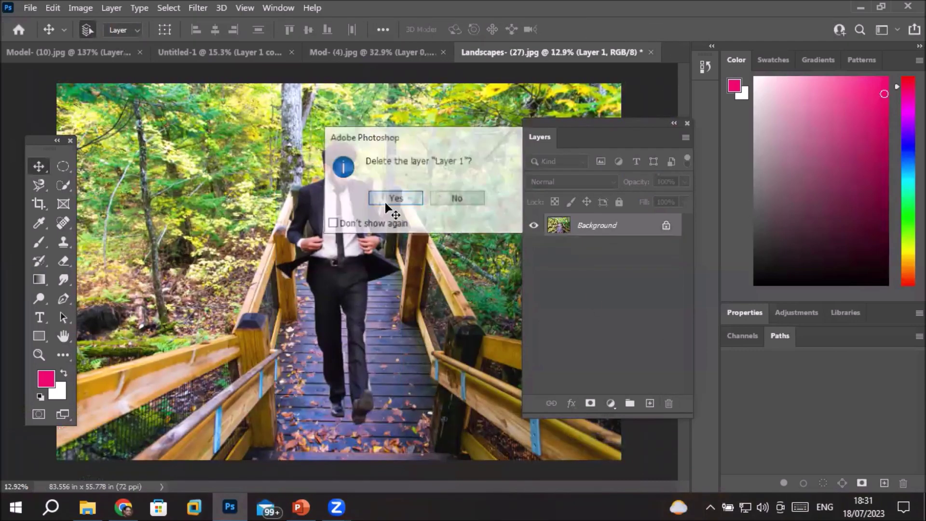
- Return to Mod- (4).jpg, clear the selection around the man and activate the Object Selection Tool
{"action": "left_click", "coordinate": [398, 52]}
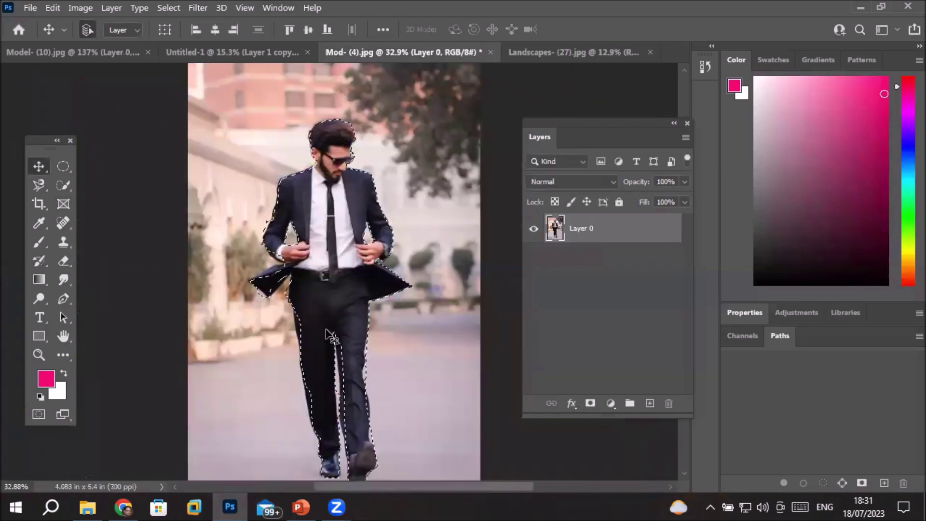
{"action": "key", "text": "ctrl+d"}
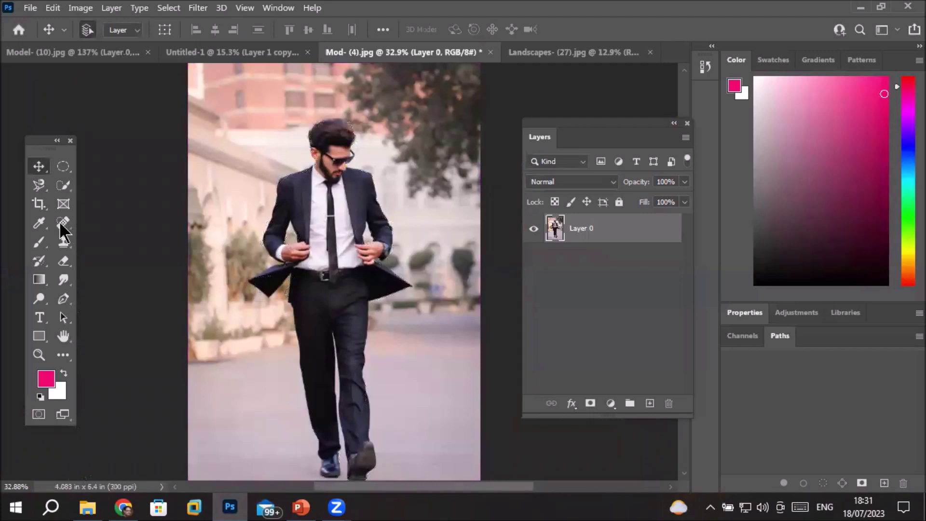
{"action": "left_click", "coordinate": [58, 187]}
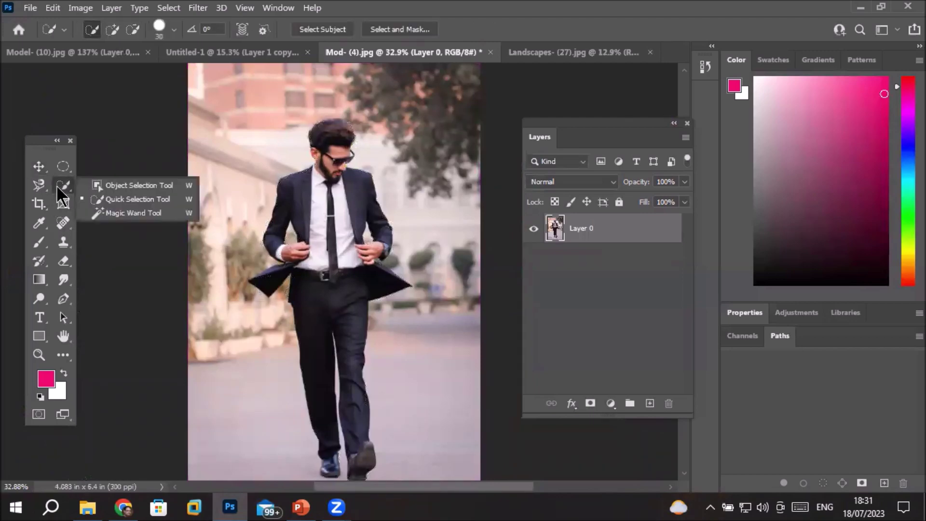
{"action": "left_click", "coordinate": [130, 186]}
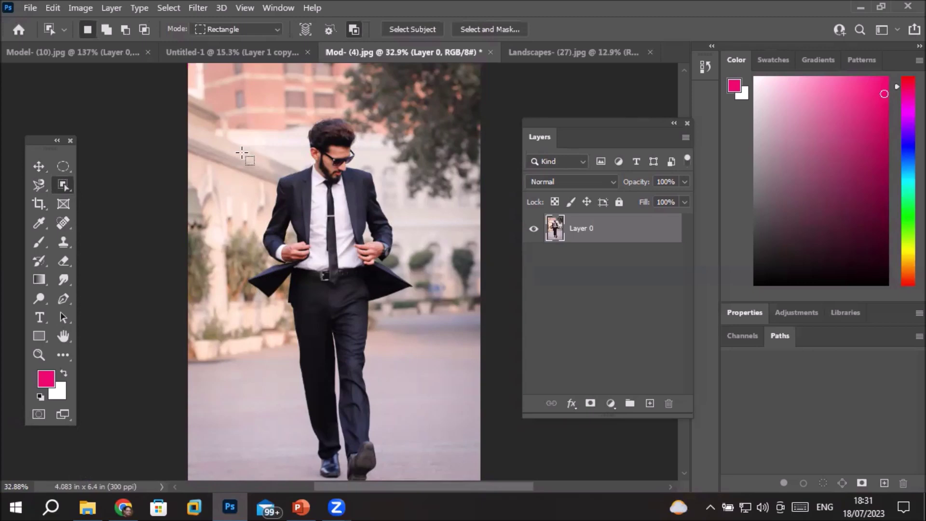
- Select the man with an object selection rectangle about 2.9 by 5.8 in around his whole figure, and clear the selection
{"action": "scroll", "coordinate": [241, 154], "scroll_direction": "down", "scroll_amount": 1}
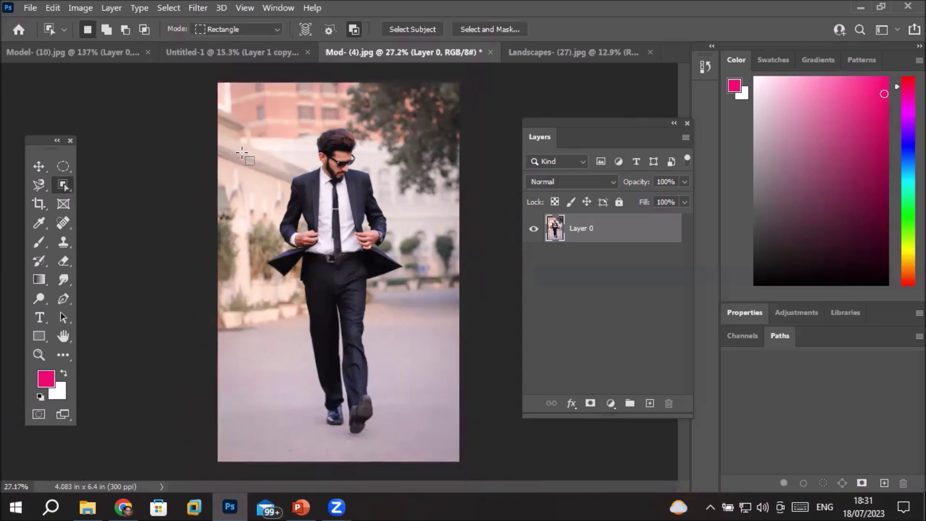
{"action": "left_click", "coordinate": [278, 29]}
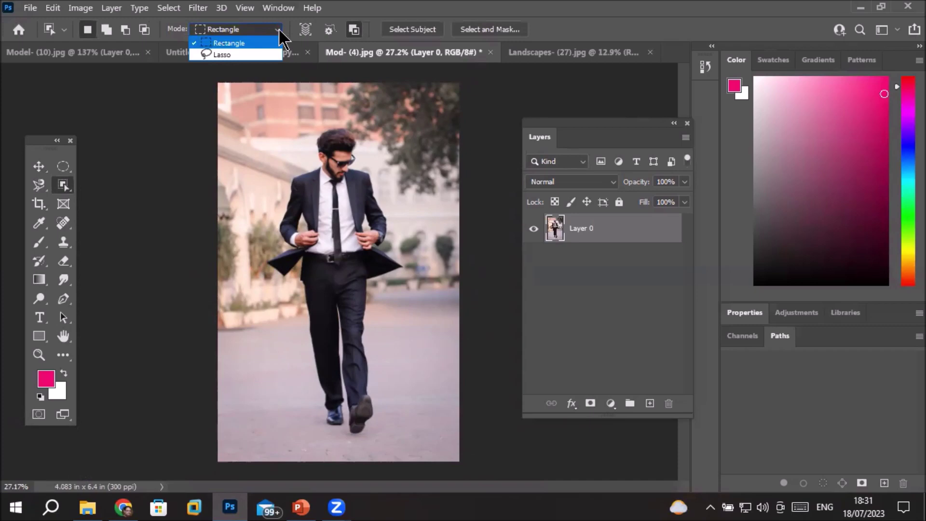
{"action": "left_click", "coordinate": [233, 43]}
{"action": "left_click_drag", "start_coordinate": [239, 101], "coordinate": [416, 428]}
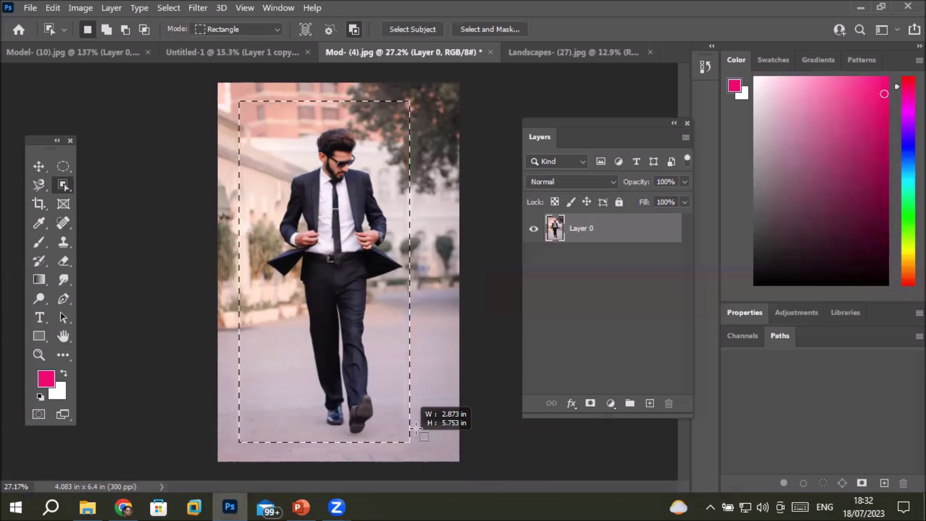
{"action": "left_click_drag", "start_coordinate": [416, 428], "coordinate": [416, 428]}
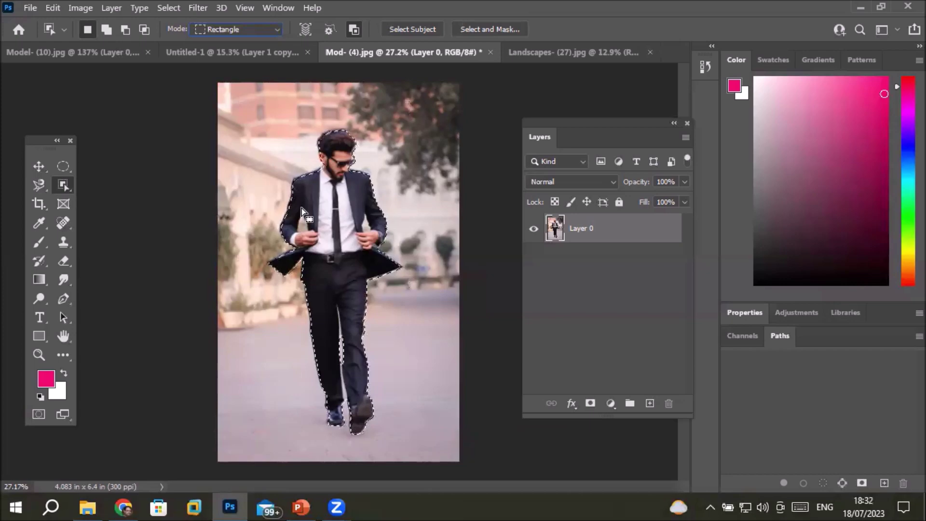
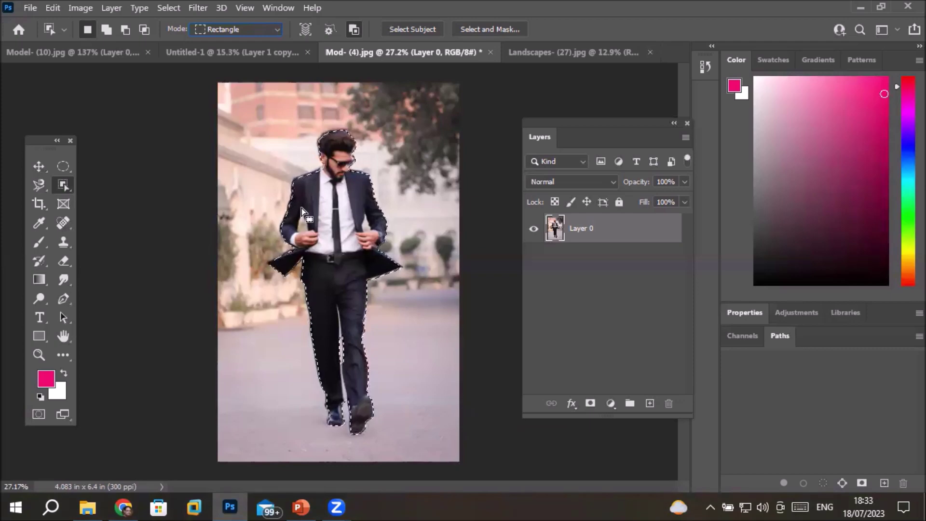
{"action": "key", "text": "ctrl+d"}
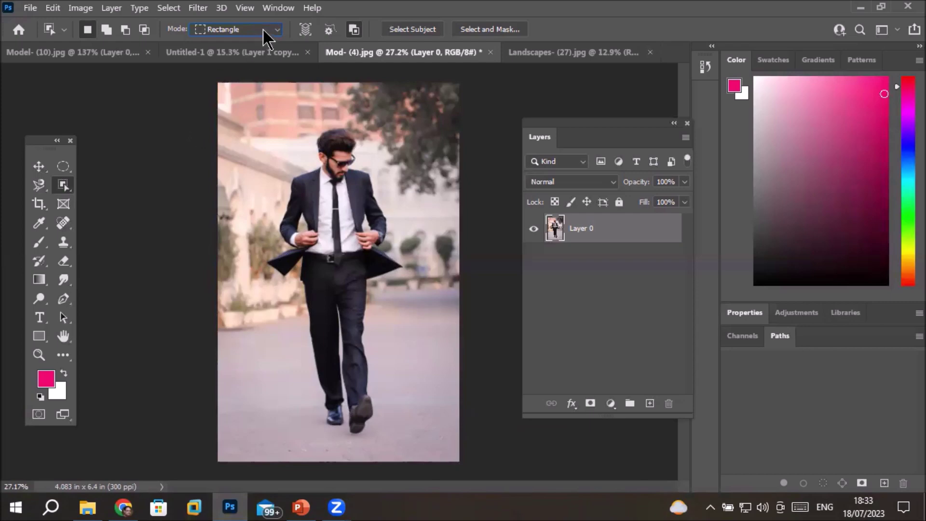
- Switch the Object Selection mode to Lasso and draw a loose outline around the man to select him
{"action": "left_click", "coordinate": [279, 39]}
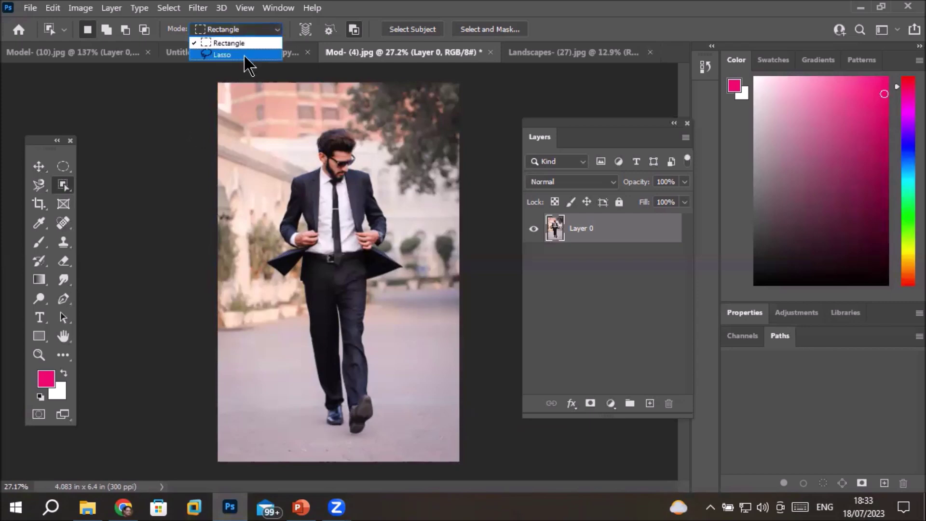
{"action": "left_click", "coordinate": [244, 54]}
{"action": "left_click_drag", "start_coordinate": [316, 127], "coordinate": [290, 178]}
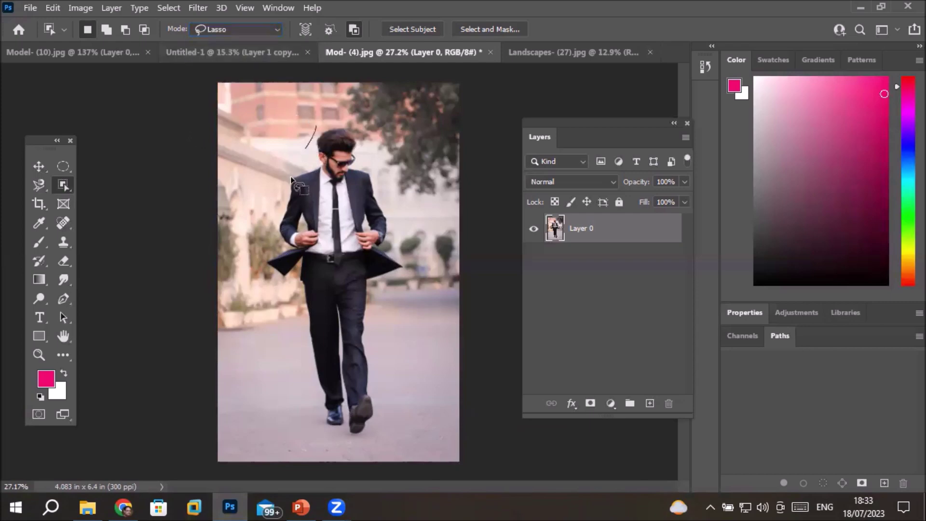
{"action": "mouse_move", "coordinate": [265, 322]}
{"action": "left_mouse_down"}
{"action": "mouse_move", "coordinate": [286, 398]}
{"action": "mouse_move", "coordinate": [321, 428]}
{"action": "mouse_move", "coordinate": [398, 418]}
{"action": "mouse_move", "coordinate": [375, 370]}
{"action": "mouse_move", "coordinate": [376, 301]}
{"action": "mouse_move", "coordinate": [402, 276]}
{"action": "mouse_move", "coordinate": [420, 222]}
{"action": "mouse_move", "coordinate": [398, 195]}
{"action": "left_mouse_up"}
{"action": "left_click_drag", "start_coordinate": [330, 112], "coordinate": [323, 124]}
- Switch the Object Selection mode back to Rectangle and select the man by framing his whole figure
{"action": "left_click", "coordinate": [227, 37]}
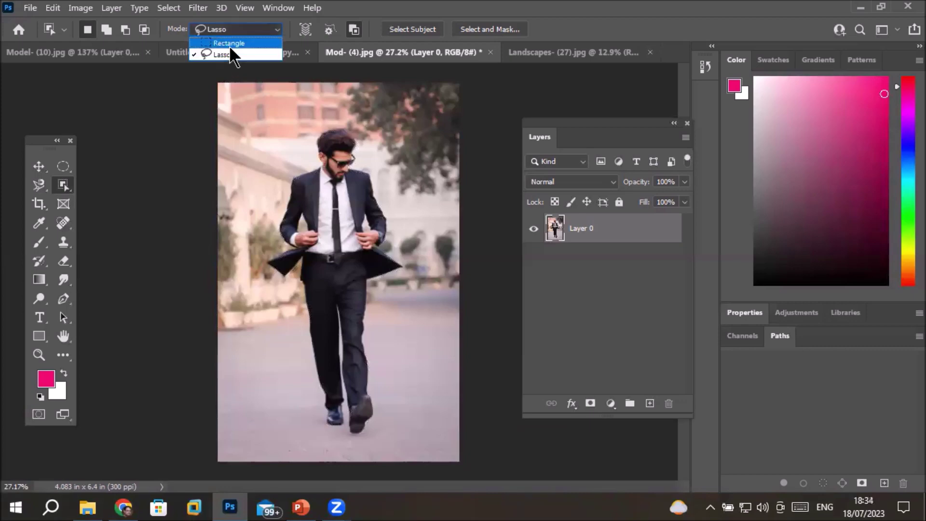
{"action": "left_click", "coordinate": [230, 45]}
{"action": "left_click_drag", "start_coordinate": [244, 109], "coordinate": [400, 431]}
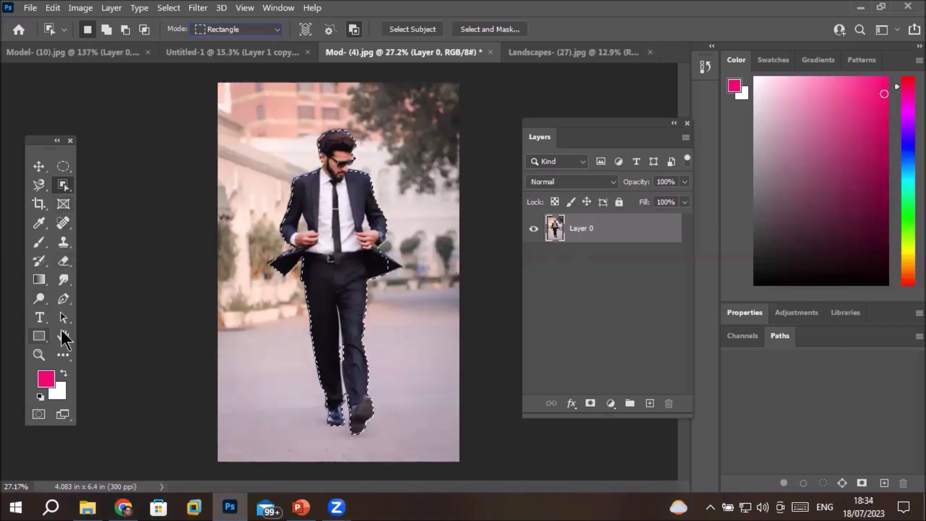
- Subtract the background gap between the man's right arm and his jacket from the selection with the Lasso Tool
{"action": "left_click", "coordinate": [40, 300]}
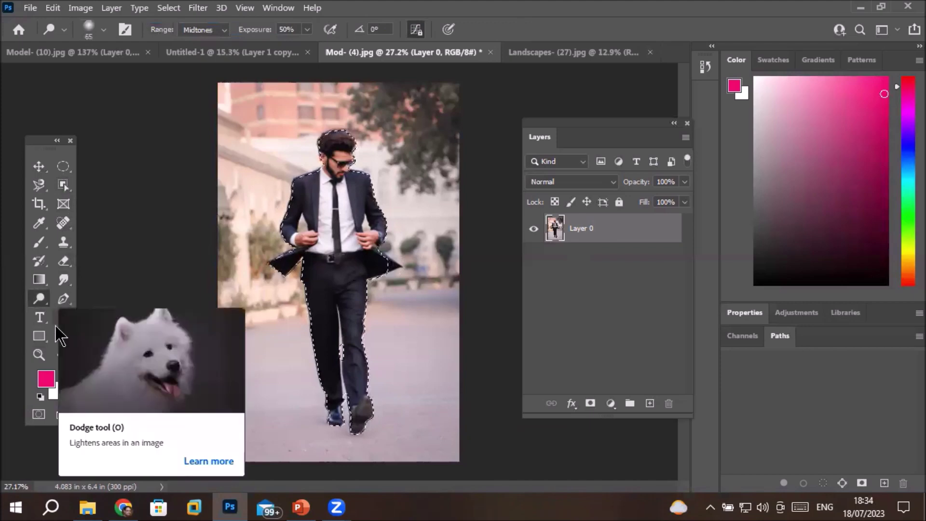
{"action": "left_click", "coordinate": [39, 355]}
{"action": "left_click", "coordinate": [333, 231]}
{"action": "left_click_drag", "start_coordinate": [333, 230], "coordinate": [317, 229]}
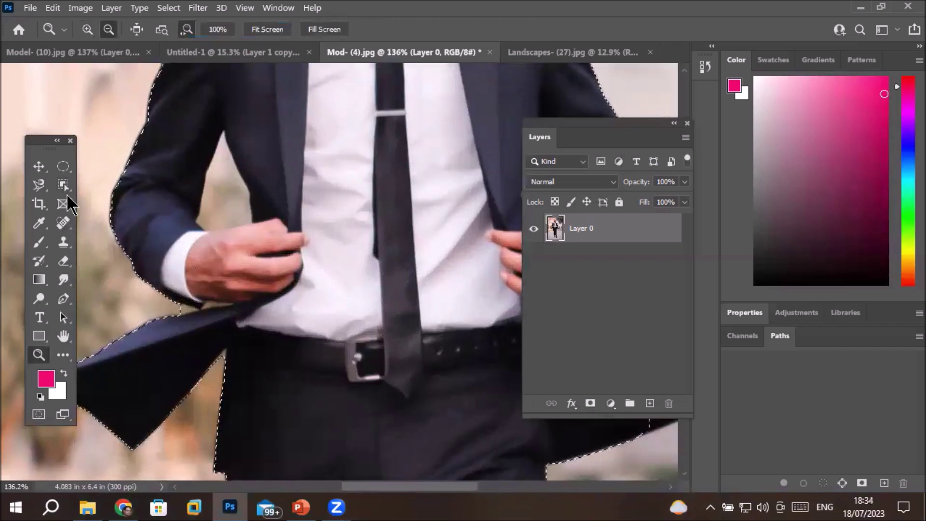
{"action": "left_click_drag", "start_coordinate": [226, 129], "coordinate": [223, 148]}
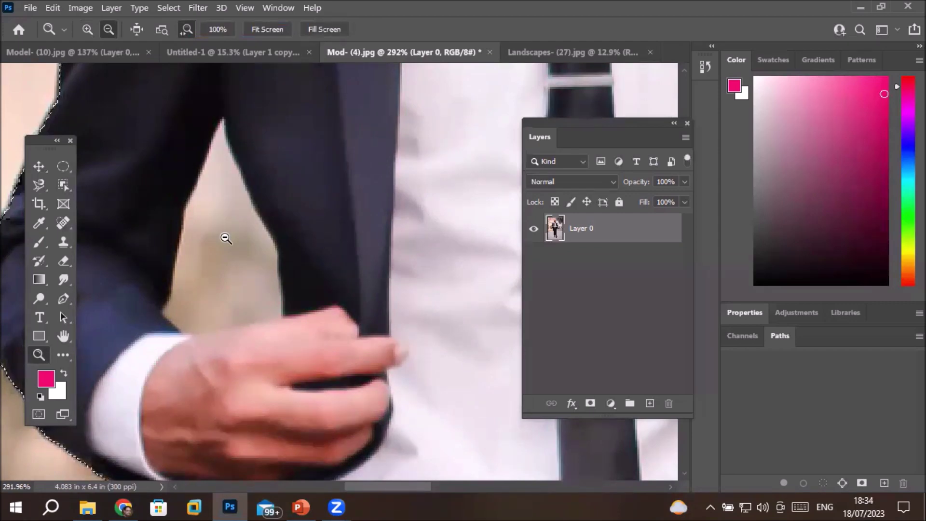
{"action": "left_click", "coordinate": [41, 190]}
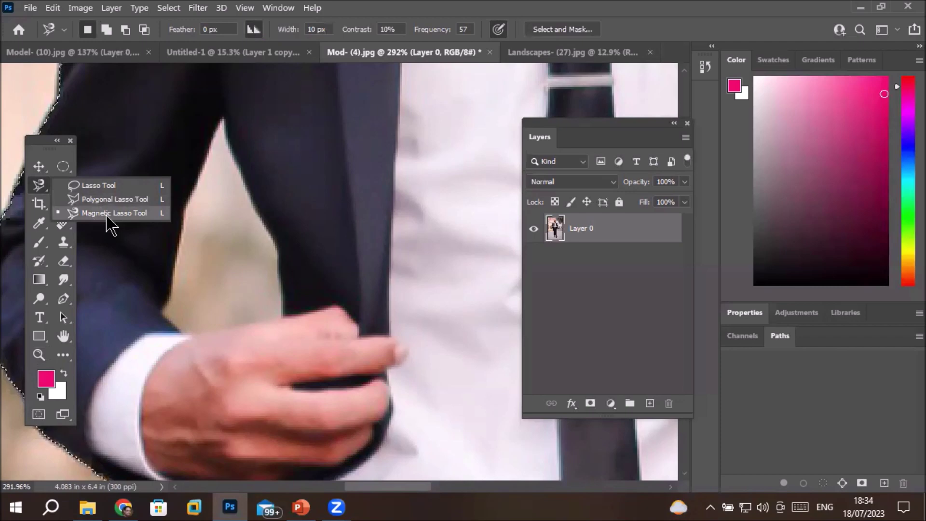
{"action": "left_click", "coordinate": [118, 188]}
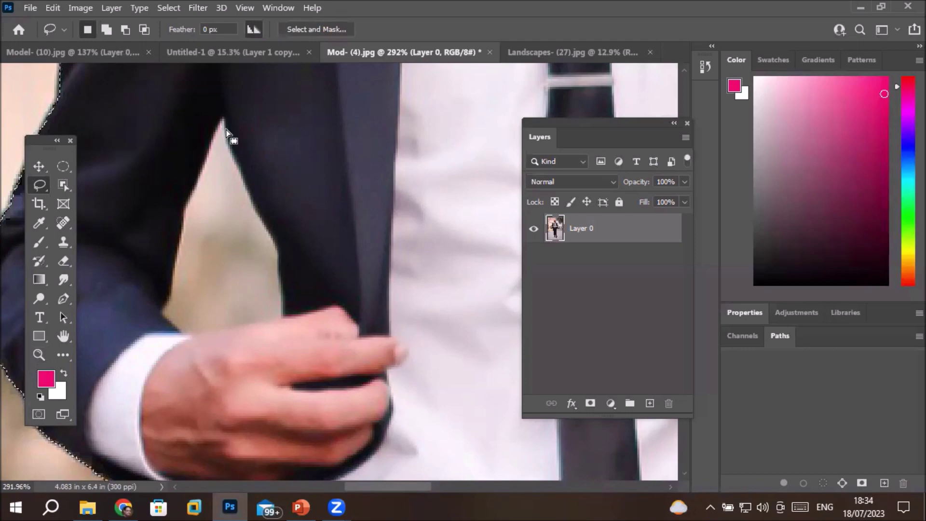
{"action": "key", "text": "alt"}
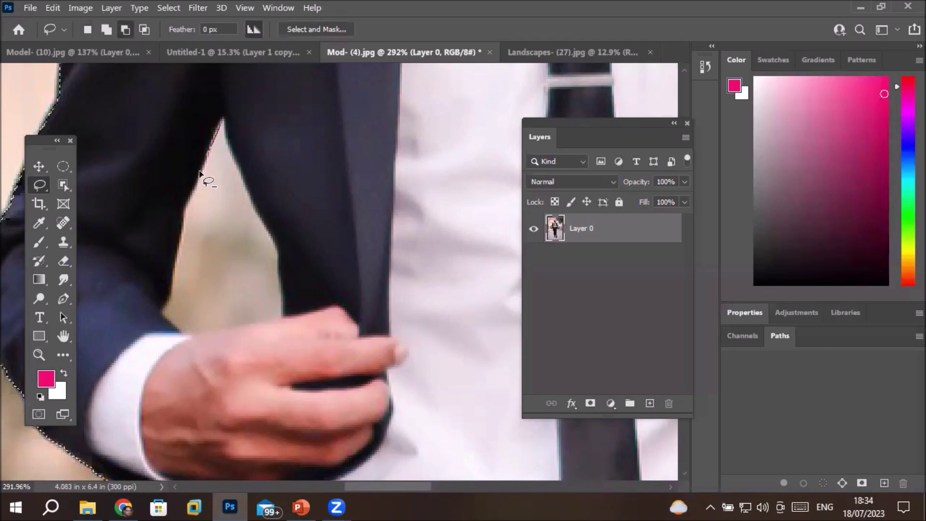
{"action": "mouse_move", "coordinate": [190, 208]}
{"action": "left_mouse_down"}
{"action": "mouse_move", "coordinate": [163, 303]}
{"action": "mouse_move", "coordinate": [191, 333]}
{"action": "left_mouse_up"}
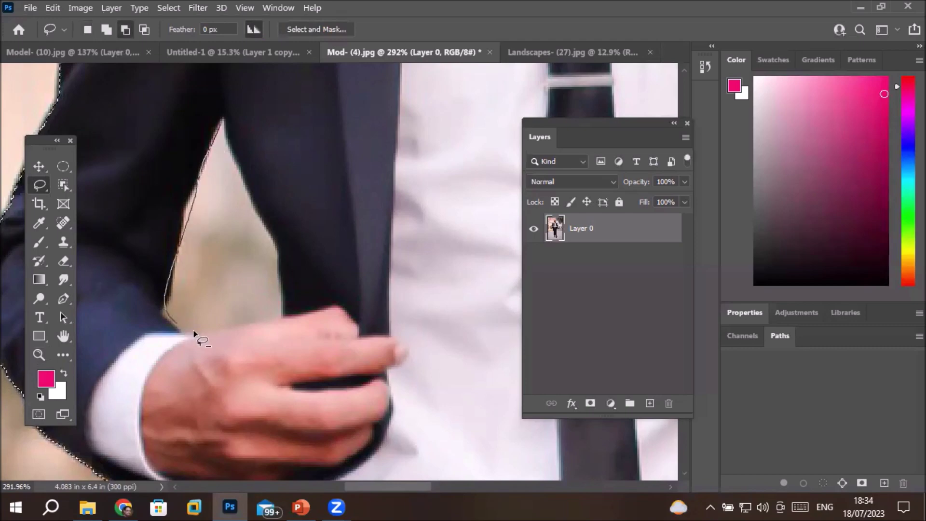
{"action": "mouse_move", "coordinate": [278, 312]}
{"action": "left_mouse_down"}
{"action": "mouse_move", "coordinate": [275, 237]}
{"action": "mouse_move", "coordinate": [249, 195]}
{"action": "mouse_move", "coordinate": [223, 120]}
{"action": "left_mouse_up"}
- Subtract the background gap between the man's left arm and his jacket from the selection with the Magnetic Lasso Tool
{"action": "left_click_drag", "start_coordinate": [441, 217], "coordinate": [6, 267]}
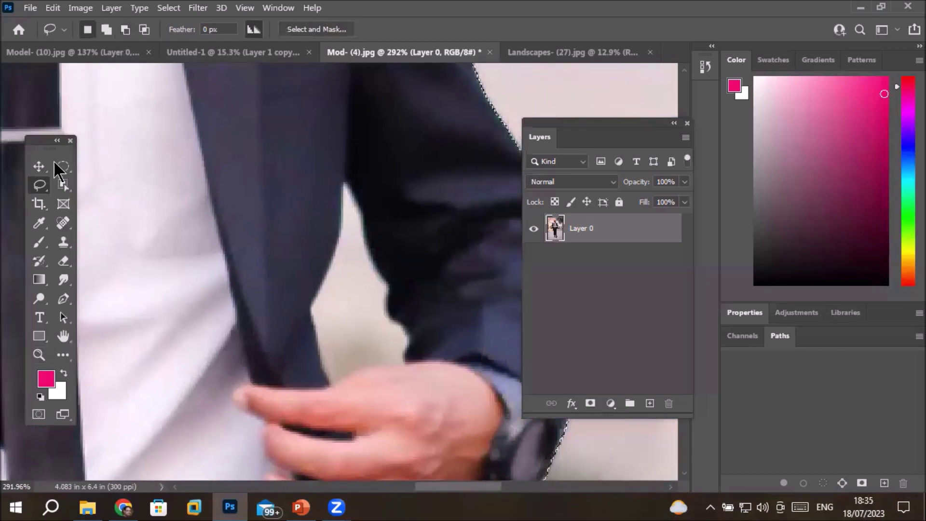
{"action": "right_click", "coordinate": [39, 185]}
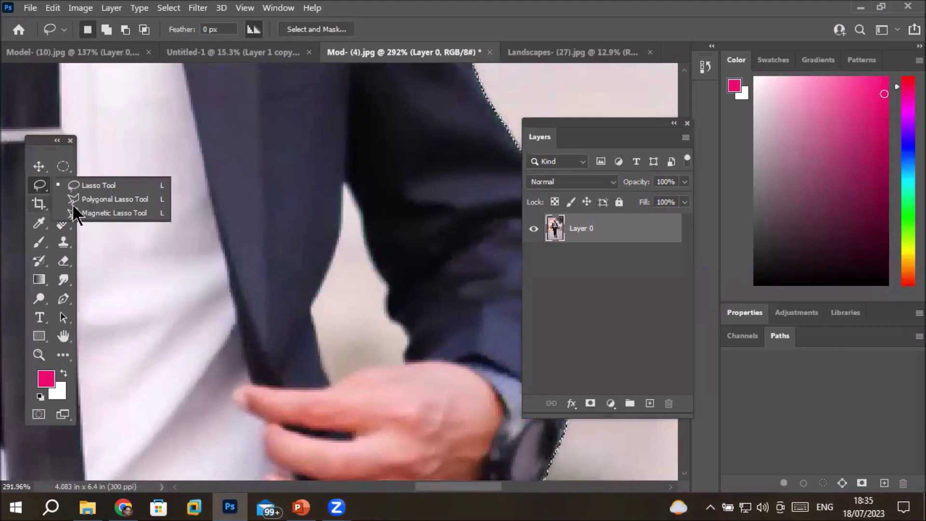
{"action": "left_click", "coordinate": [96, 196]}
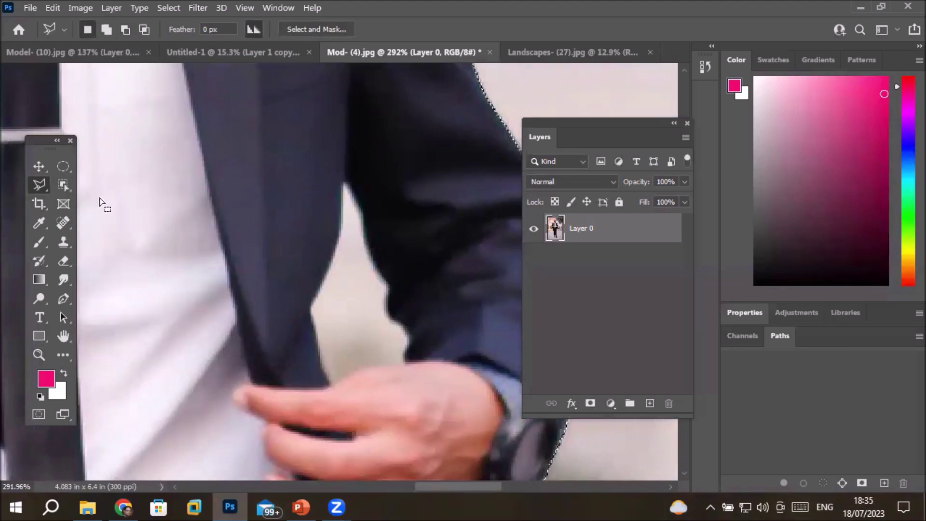
{"action": "right_click", "coordinate": [48, 183]}
{"action": "left_click", "coordinate": [128, 216]}
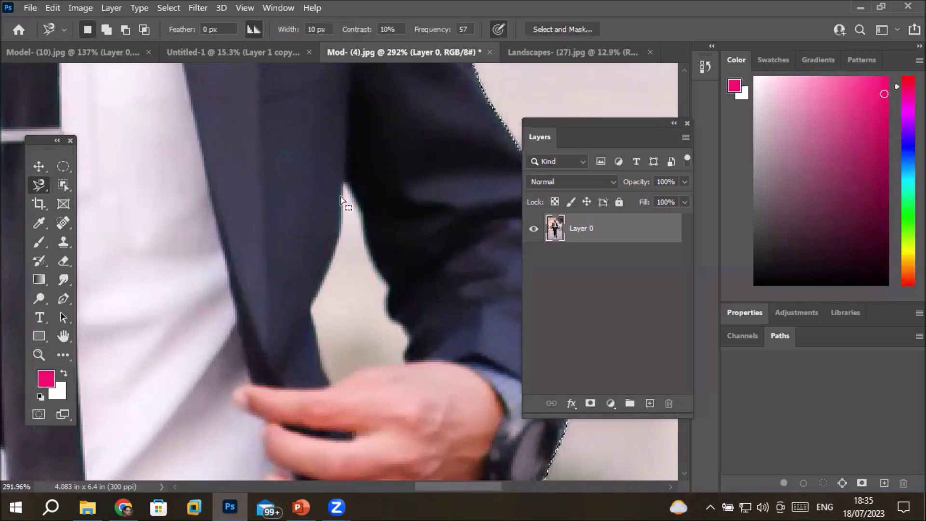
{"action": "key", "text": "alt"}
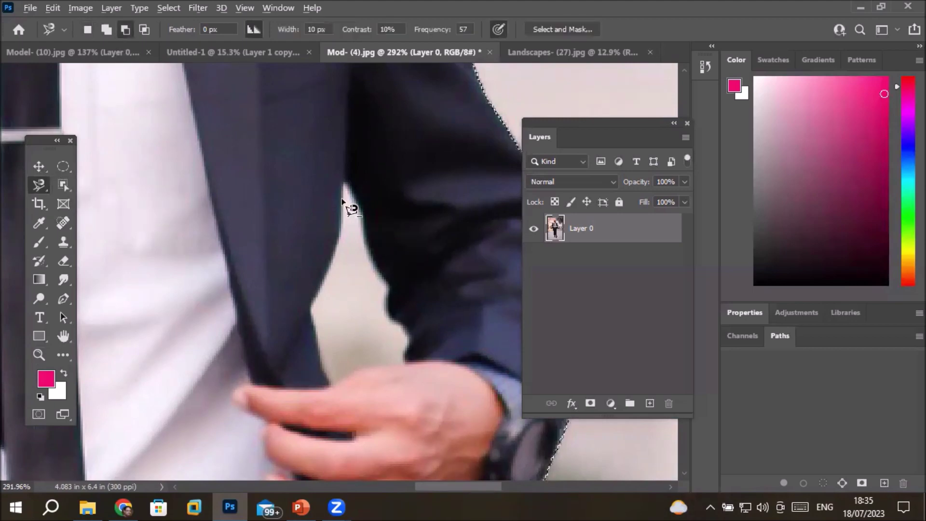
{"action": "left_click", "coordinate": [343, 199]}
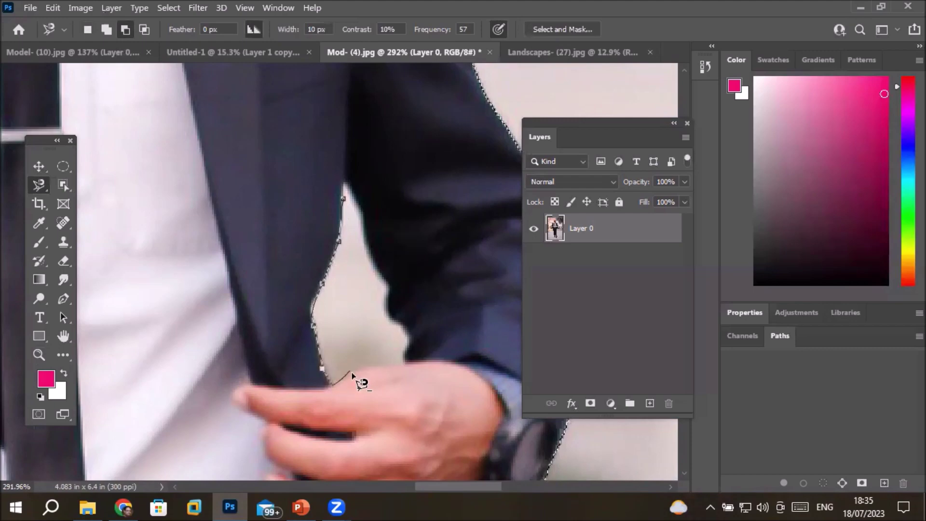
{"action": "left_click", "coordinate": [404, 362]}
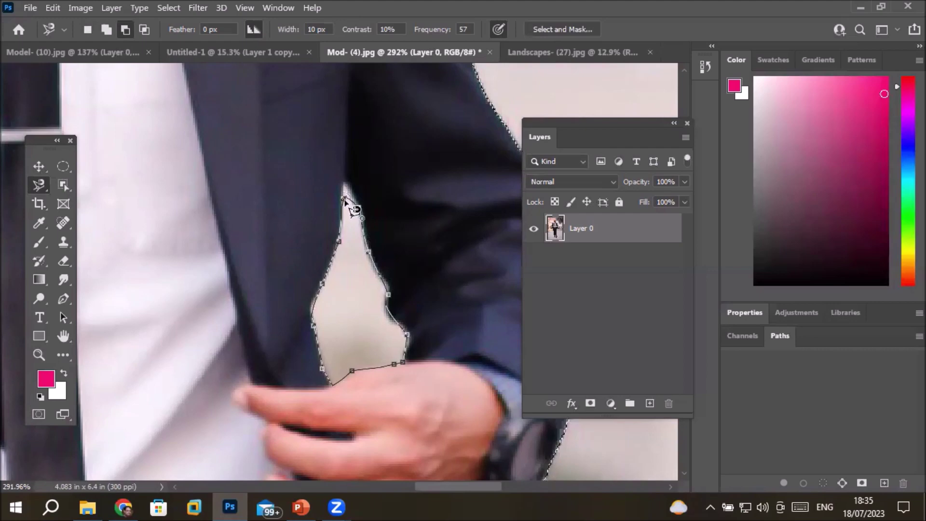
{"action": "left_click", "coordinate": [346, 202]}
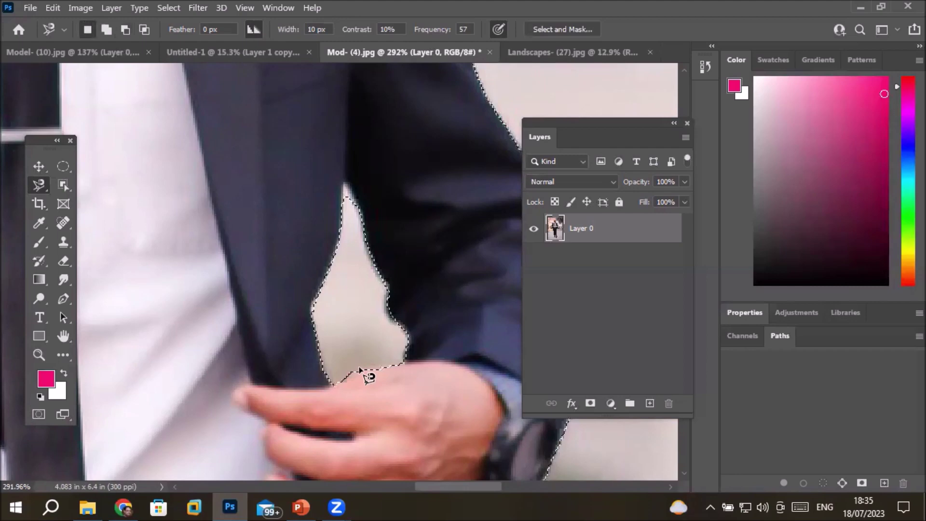
- Subtract the leftover tip of background at the upper end of the left arm gap with the Magnetic Lasso Tool
{"action": "scroll", "coordinate": [337, 210], "scroll_direction": "up", "scroll_amount": 5}
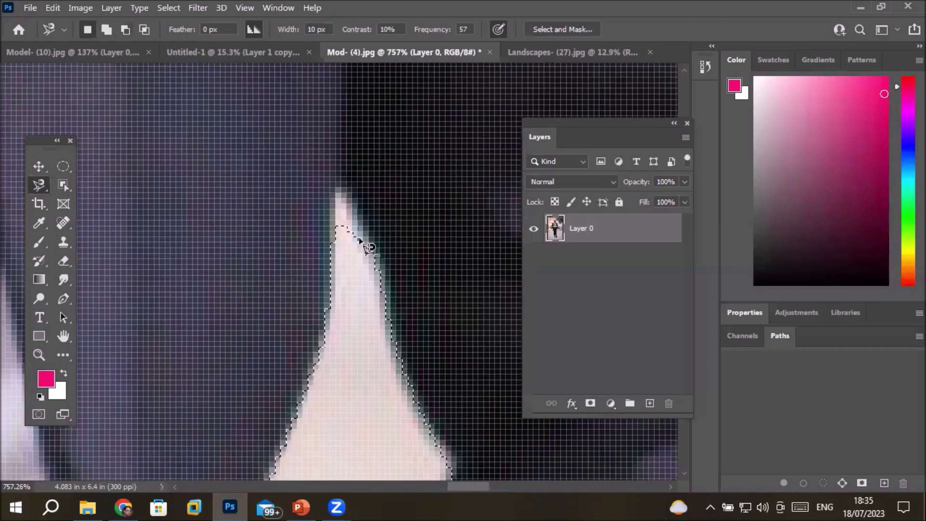
{"action": "left_click", "coordinate": [357, 237]}
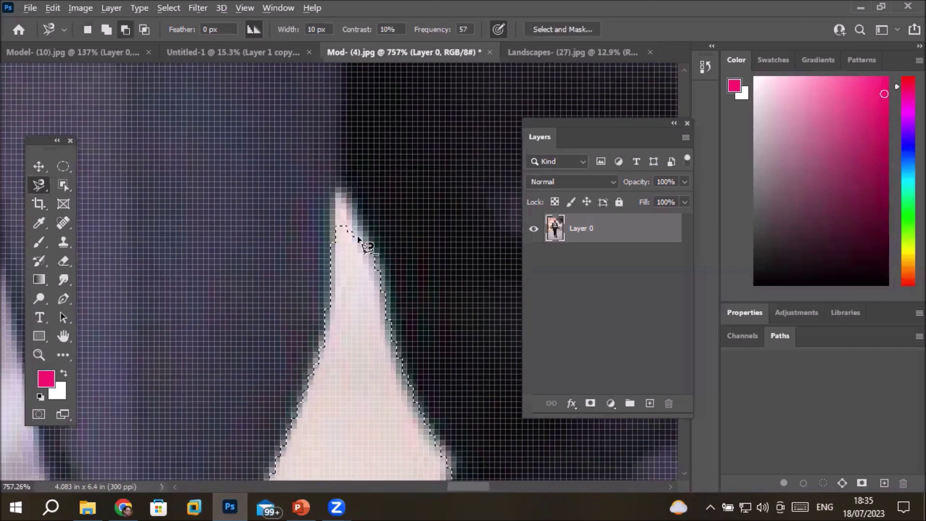
{"action": "left_click", "coordinate": [341, 187]}
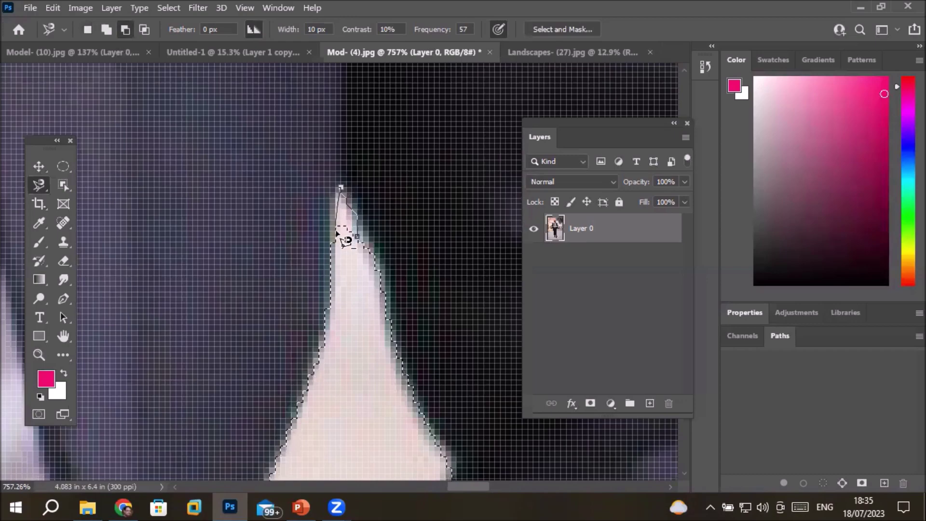
{"action": "double_click", "coordinate": [336, 249]}
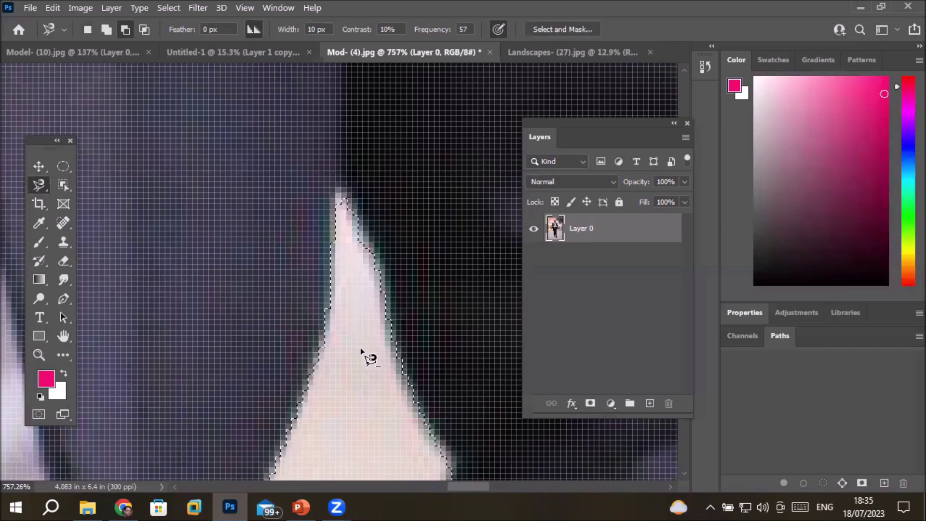
- Check the selection edge around the man's sunglasses and whole figure, and activate the Move Tool
{"action": "scroll", "coordinate": [404, 366], "scroll_direction": "down", "scroll_amount": 6}
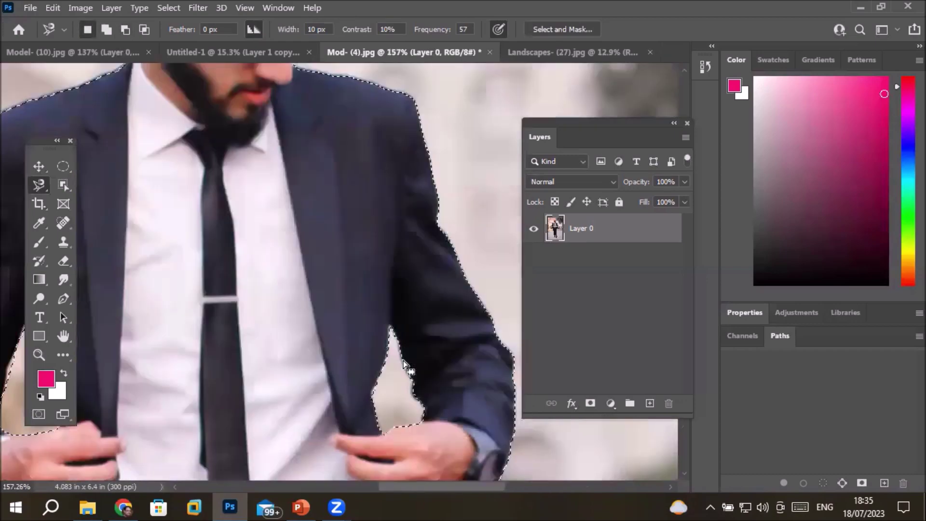
{"action": "scroll", "coordinate": [404, 365], "scroll_direction": "down", "scroll_amount": 4}
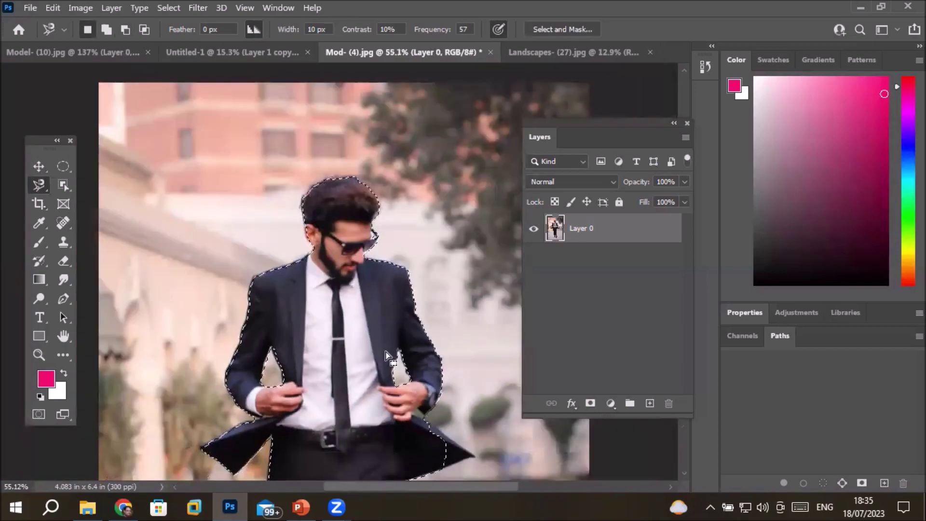
{"action": "scroll", "coordinate": [379, 239], "scroll_direction": "up", "scroll_amount": 5}
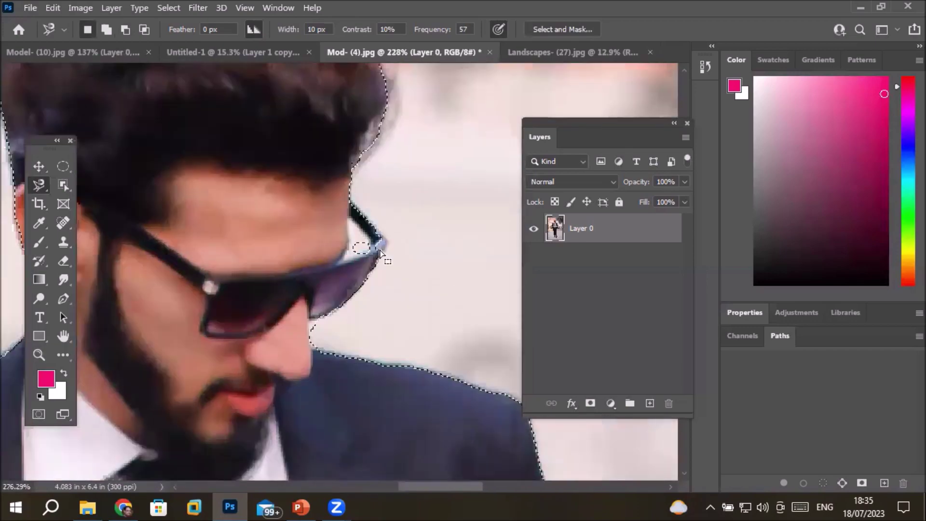
{"action": "scroll", "coordinate": [380, 251], "scroll_direction": "up", "scroll_amount": 2}
{"action": "scroll", "coordinate": [379, 252], "scroll_direction": "down", "scroll_amount": 1}
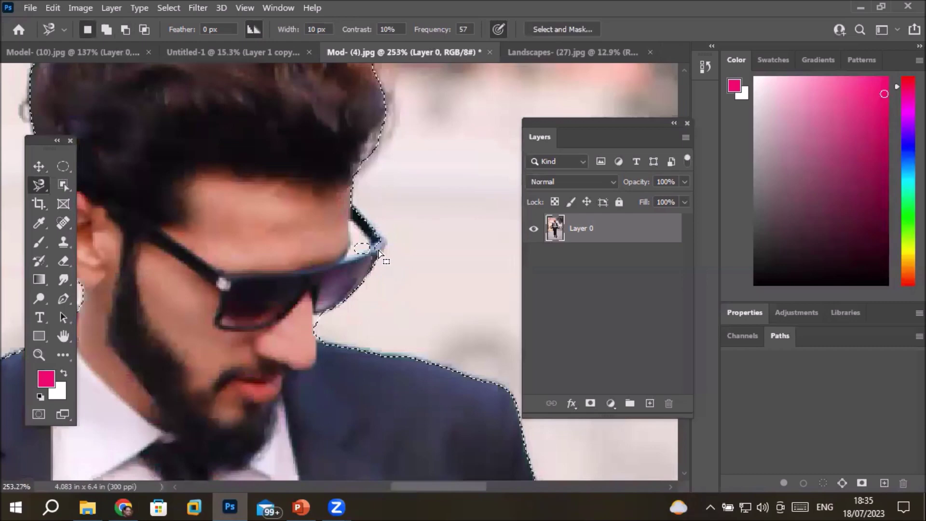
{"action": "scroll", "coordinate": [379, 251], "scroll_direction": "down", "scroll_amount": 8}
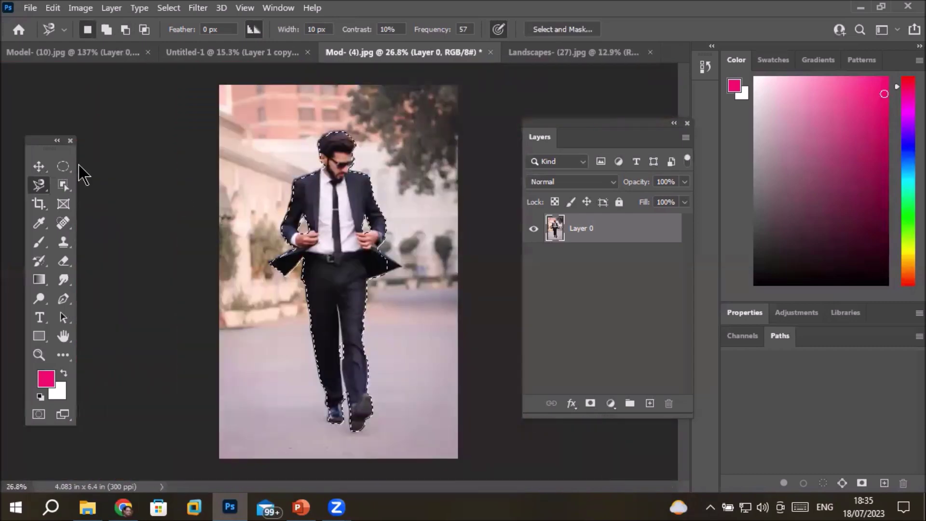
{"action": "left_click", "coordinate": [39, 167]}
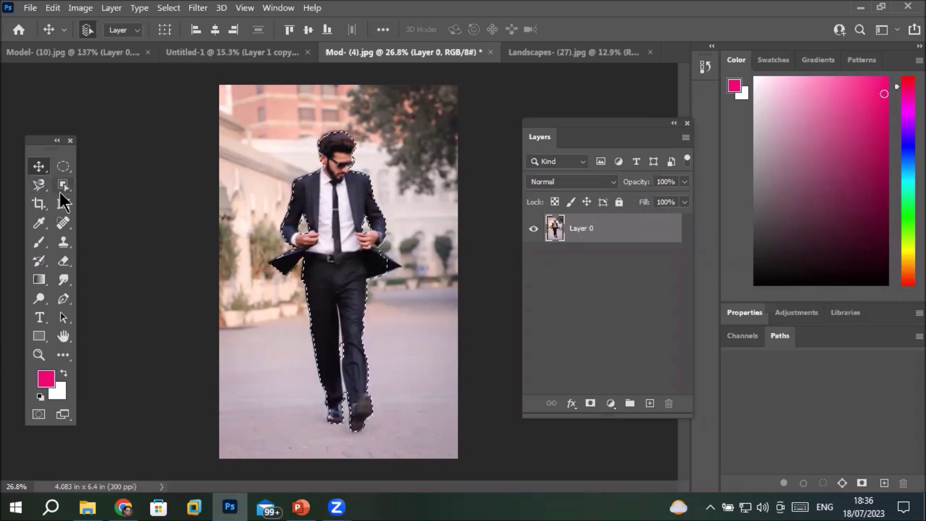
- Invert the man's selection with the Elliptical Marquee Tool active and delete the background around him
{"action": "left_click", "coordinate": [62, 169]}
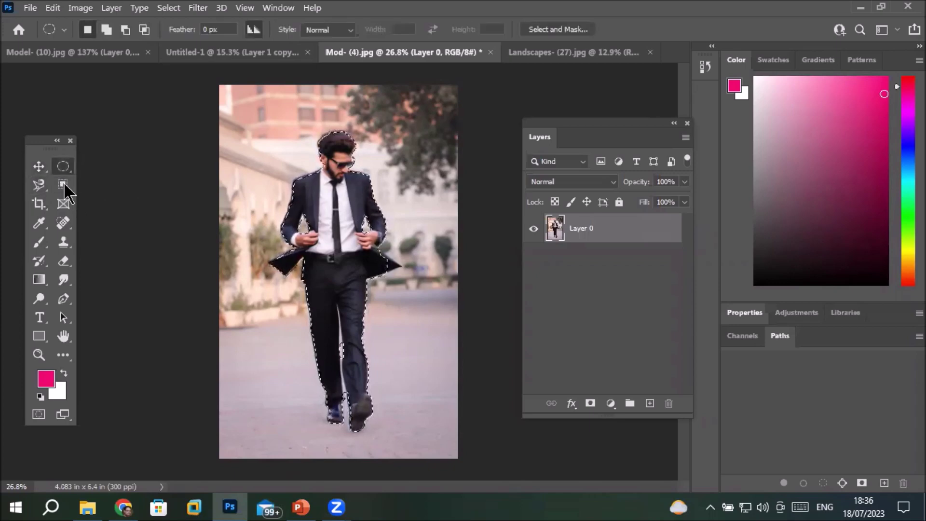
{"action": "right_click", "coordinate": [331, 213]}
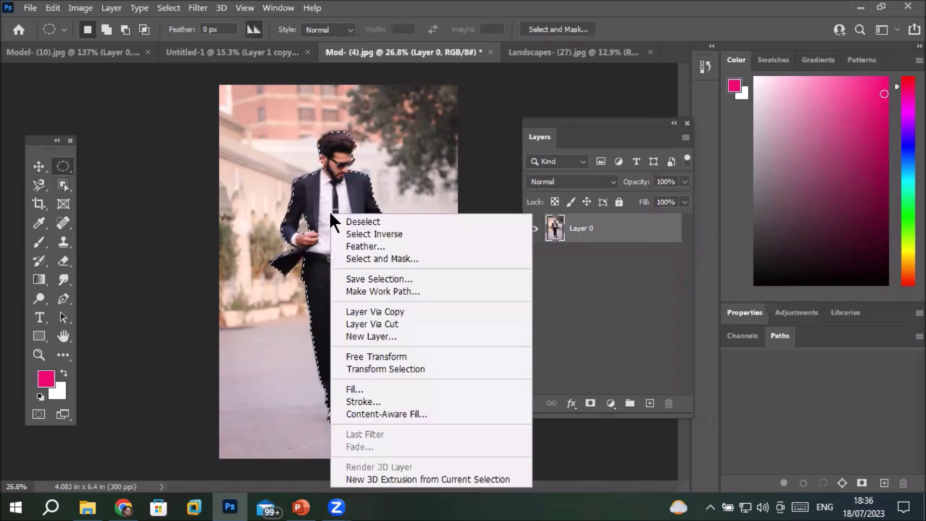
{"action": "left_click", "coordinate": [406, 234]}
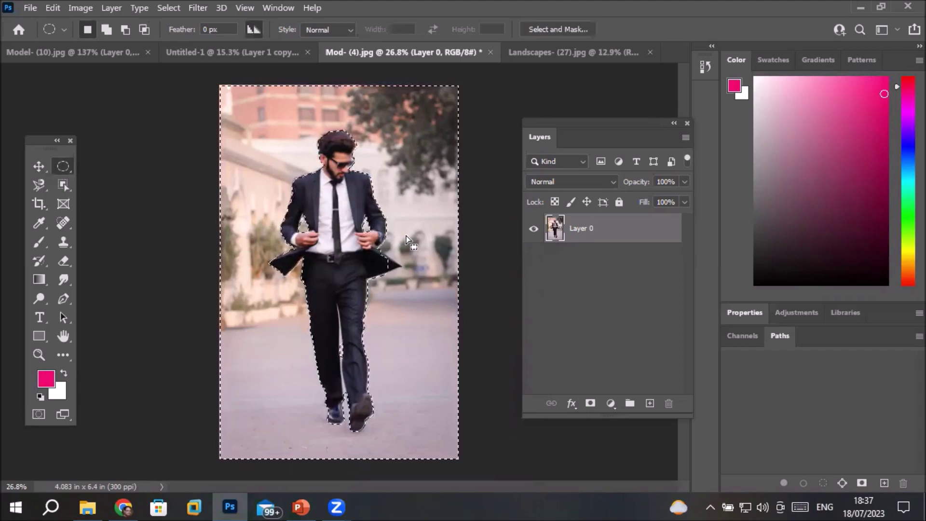
{"action": "key", "text": "Delete"}
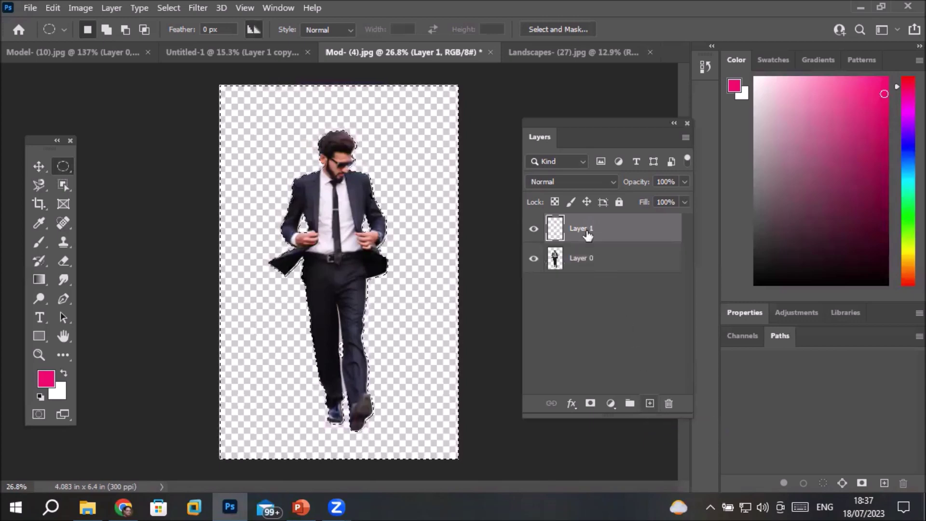
- Move the empty Layer 1 below the man's layer and fill its selected background area with the pink foreground color
{"action": "left_click_drag", "start_coordinate": [587, 234], "coordinate": [590, 278]}
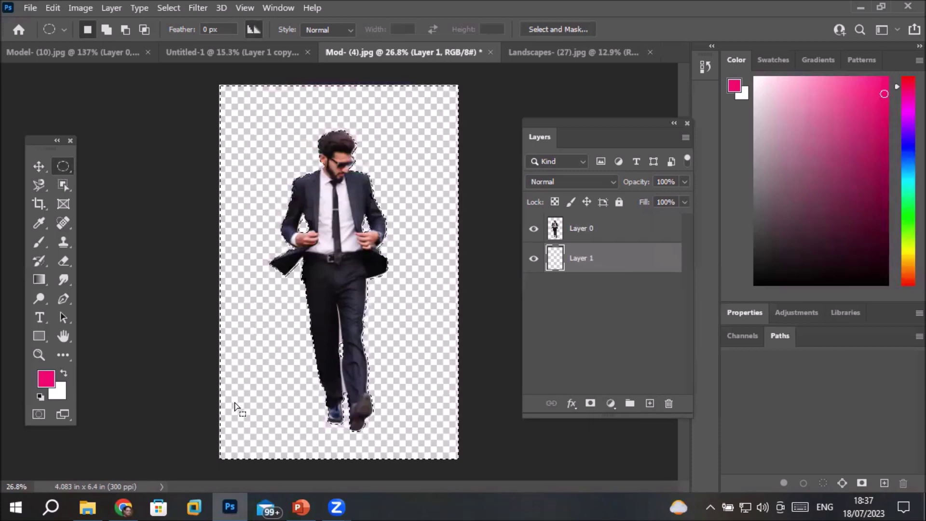
{"action": "key", "text": "alt+BackSpace"}
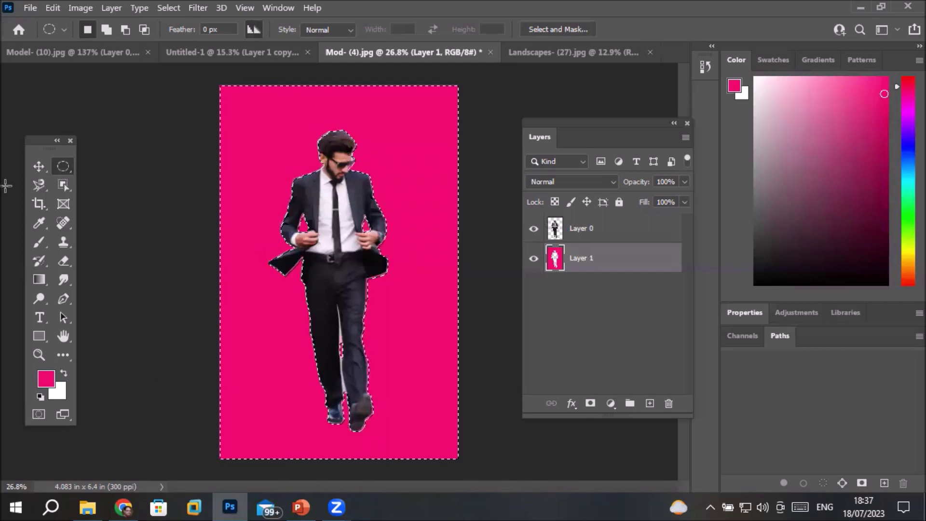
- Open the Fill settings for the selected background area on Layer 1
{"action": "left_click", "coordinate": [57, 8]}
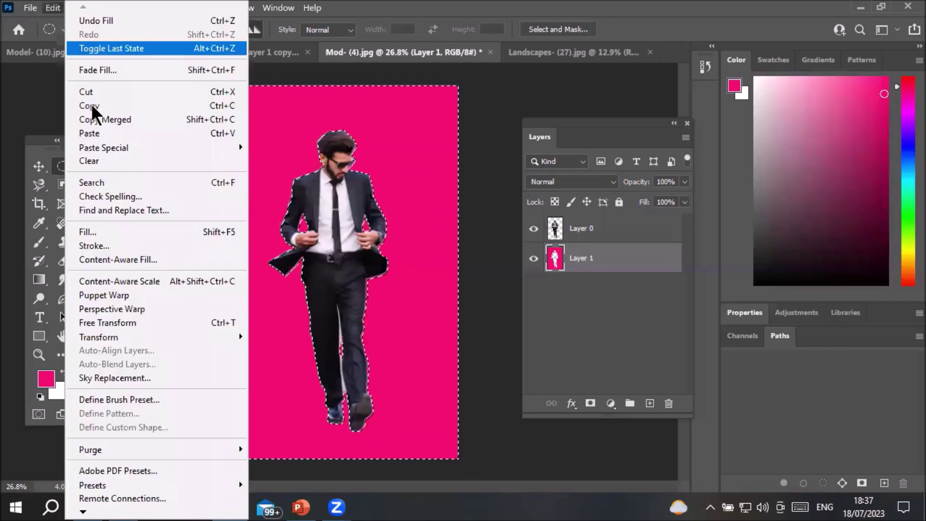
{"action": "left_click", "coordinate": [120, 231]}
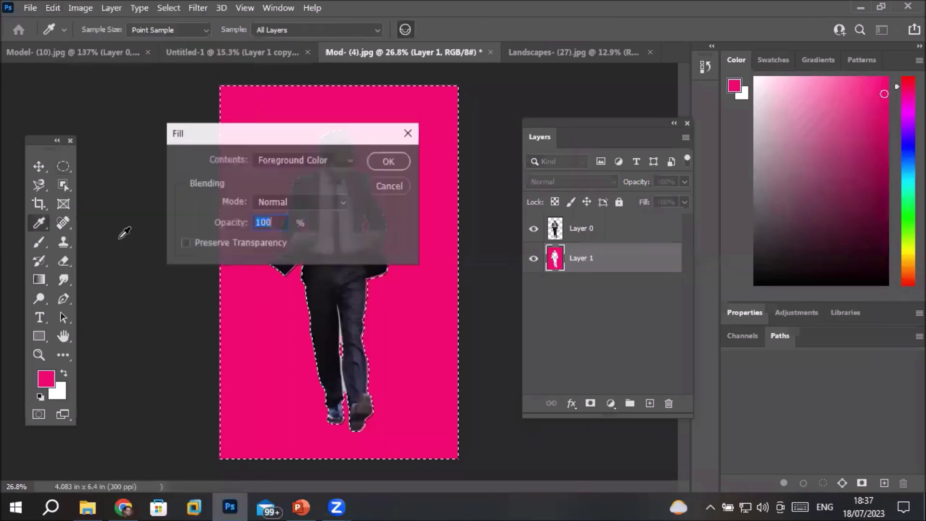
- Fill the selected background area of Layer 1 with a custom blue colour at 100% opacity in Normal mode
{"action": "left_click", "coordinate": [296, 161]}
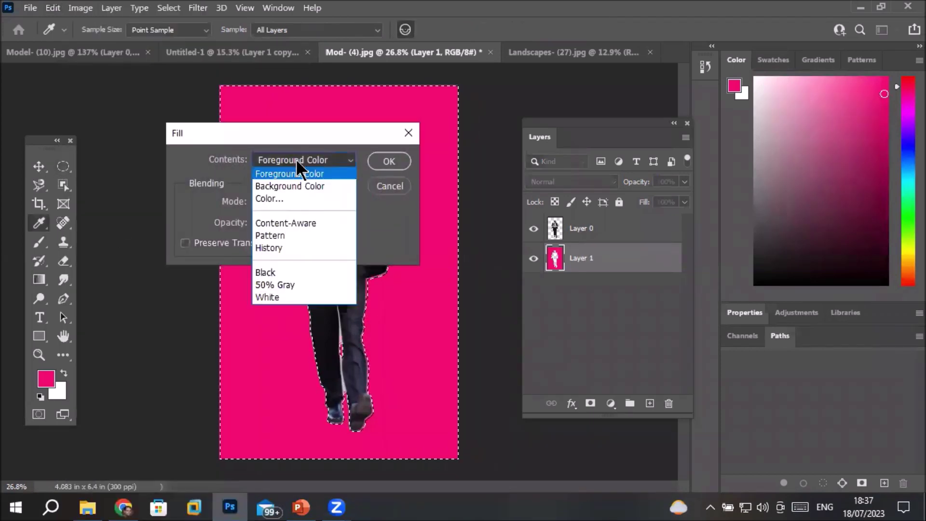
{"action": "left_click", "coordinate": [288, 199]}
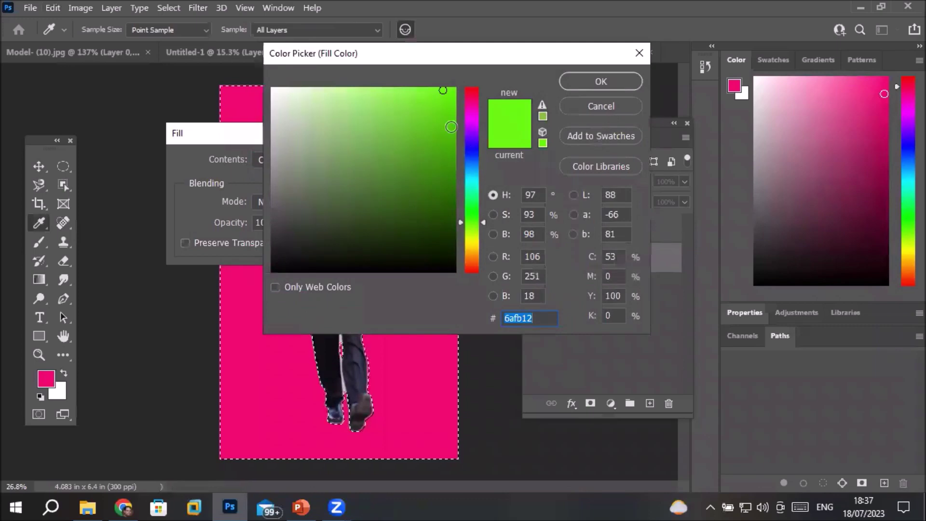
{"action": "left_click", "coordinate": [472, 150]}
{"action": "left_click", "coordinate": [586, 83]}
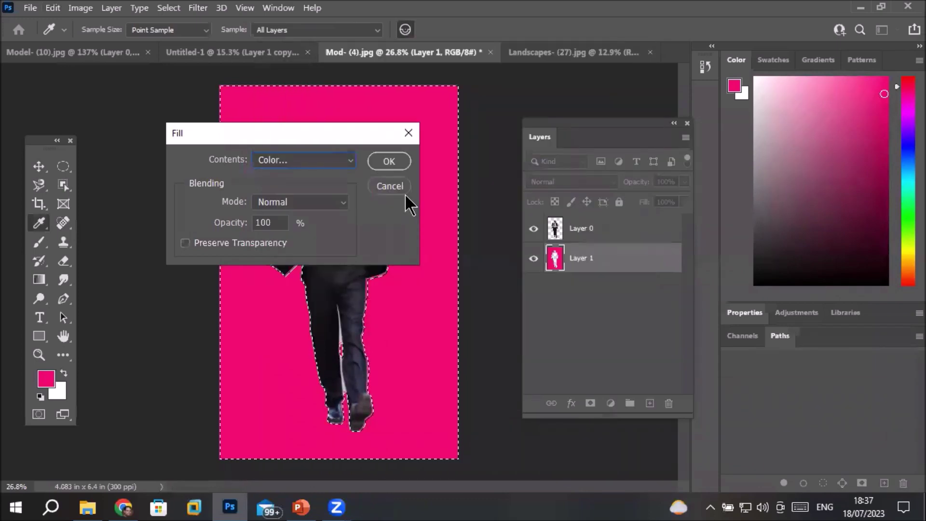
{"action": "key", "text": "Return"}
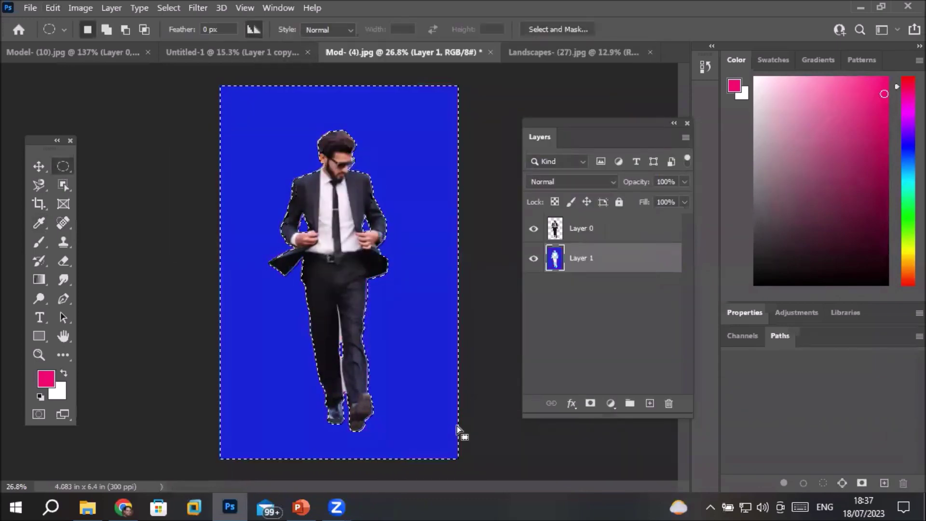
- Set a new fill of the selection to Pattern contents and try the orange Trees pattern and the green Grass pattern
{"action": "left_click", "coordinate": [56, 8]}
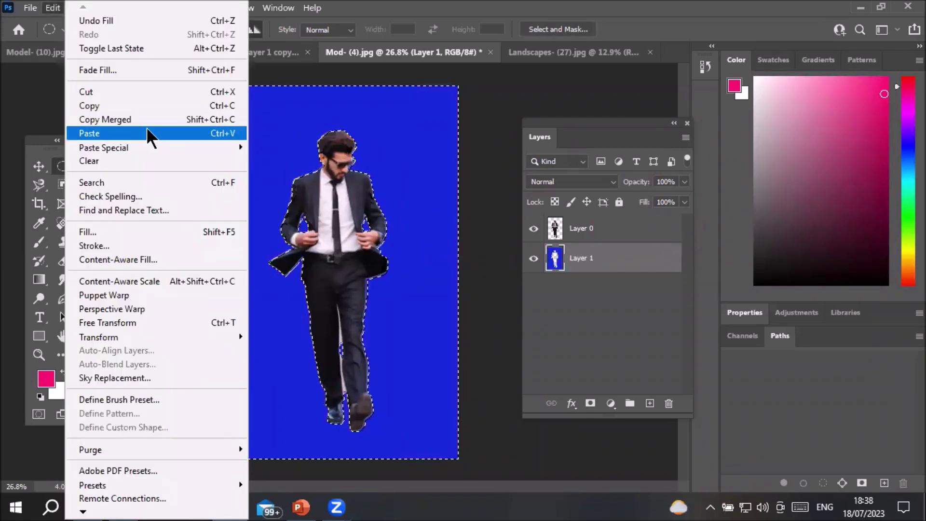
{"action": "left_click", "coordinate": [110, 235]}
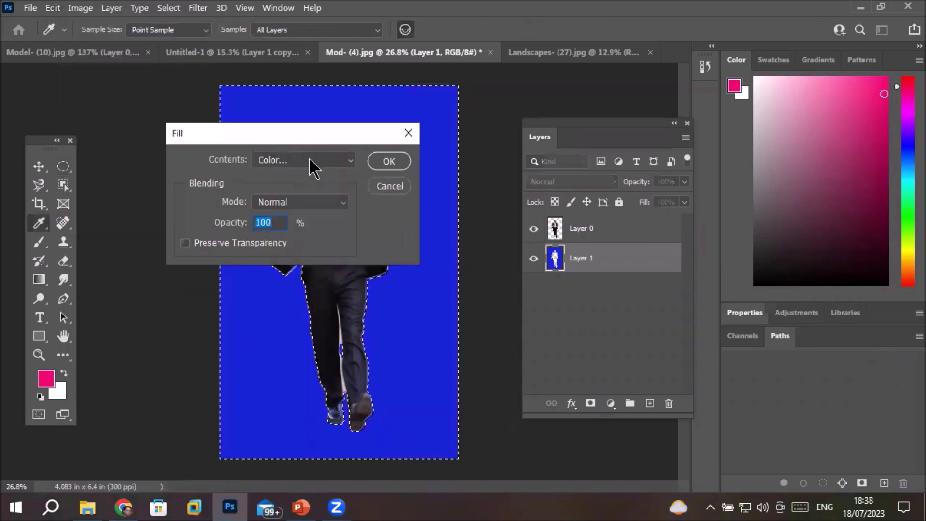
{"action": "left_click", "coordinate": [308, 159]}
{"action": "left_click", "coordinate": [287, 232]}
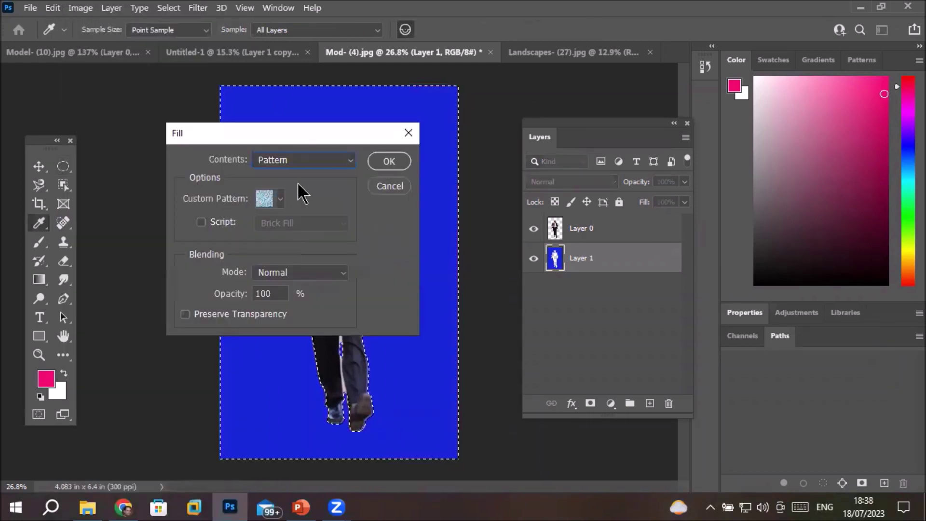
{"action": "left_click", "coordinate": [281, 200]}
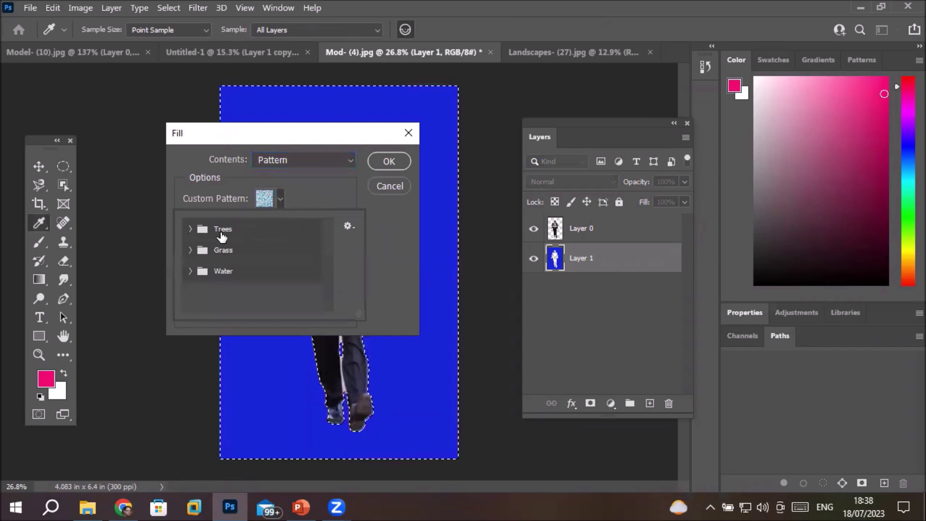
{"action": "left_click", "coordinate": [193, 230]}
{"action": "left_click", "coordinate": [255, 250]}
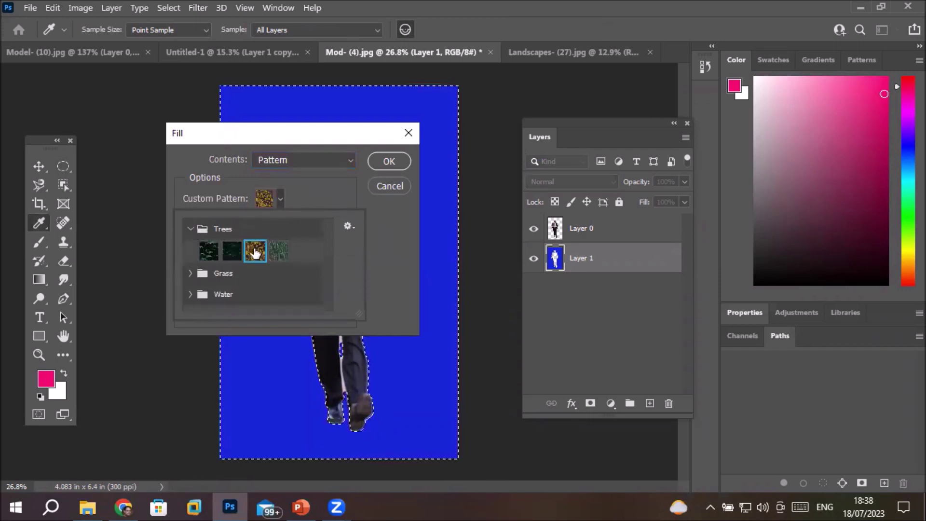
{"action": "left_click", "coordinate": [190, 273]}
{"action": "left_click", "coordinate": [255, 295]}
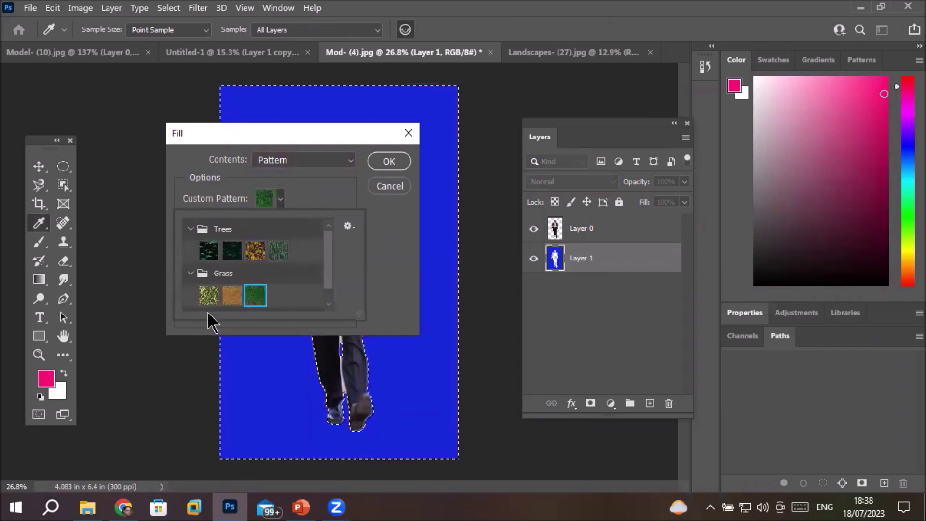
- Fill the selected background on Layer 1 with the third Water pattern after trying the other two Water patterns
{"action": "left_click", "coordinate": [190, 274]}
{"action": "left_click", "coordinate": [191, 294]}
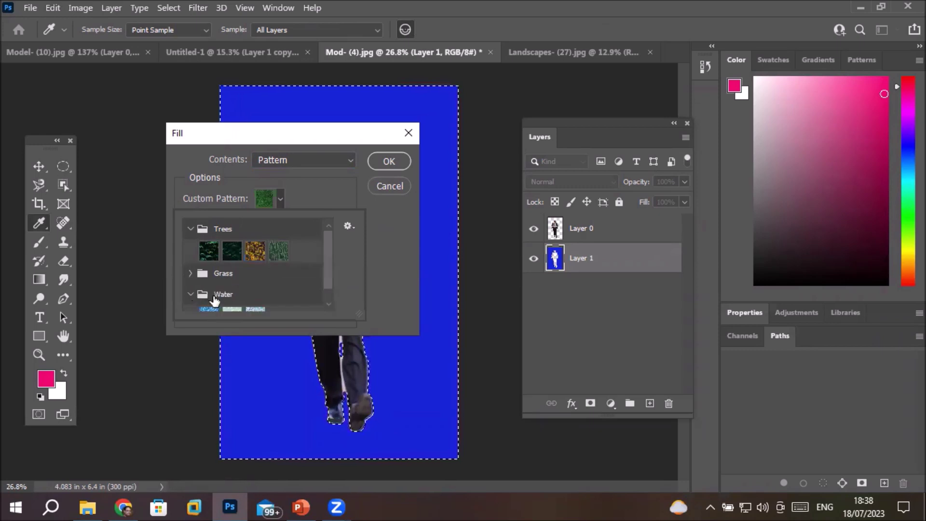
{"action": "scroll", "coordinate": [289, 292], "scroll_direction": "down", "scroll_amount": 1}
{"action": "left_click", "coordinate": [206, 302]}
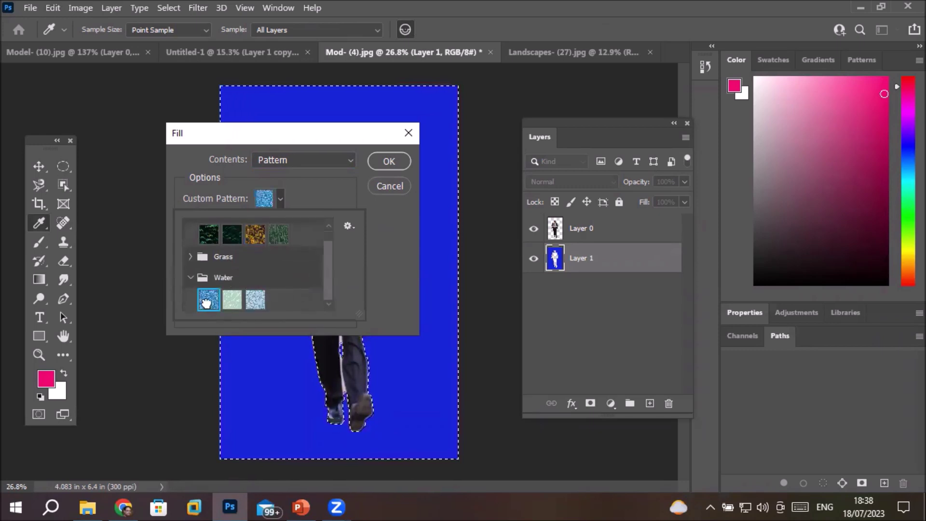
{"action": "left_click", "coordinate": [232, 300]}
{"action": "left_click", "coordinate": [255, 300]}
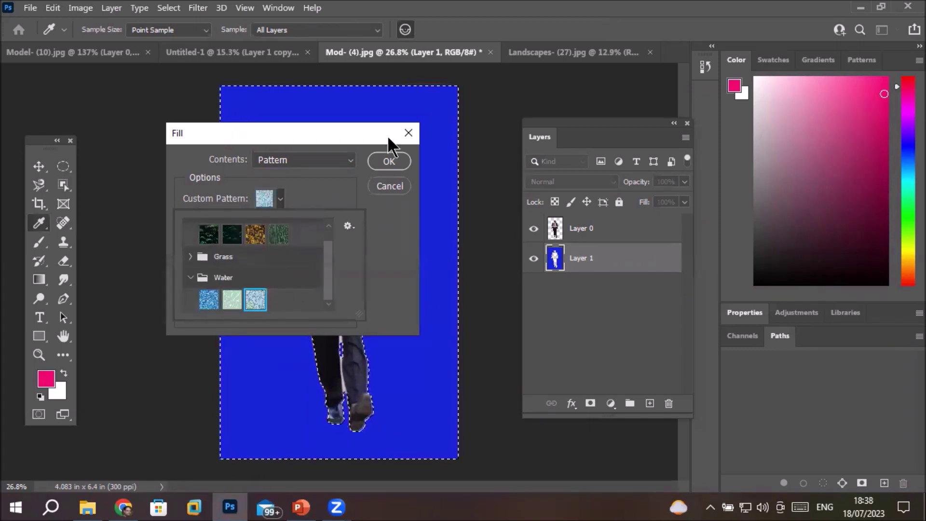
{"action": "left_click", "coordinate": [389, 161]}
{"action": "left_click", "coordinate": [389, 161]}
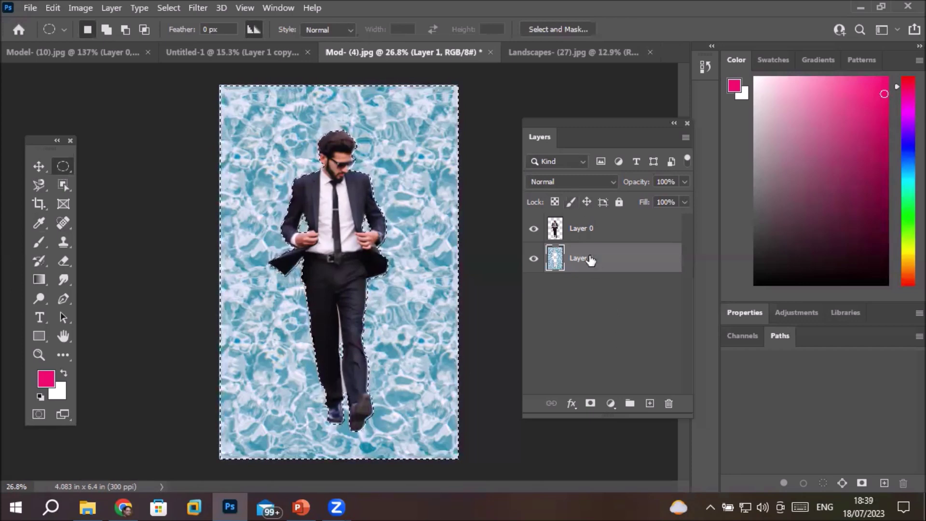
- Delete Layer 1 and clear the selection around the man
{"action": "left_click", "coordinate": [669, 404]}
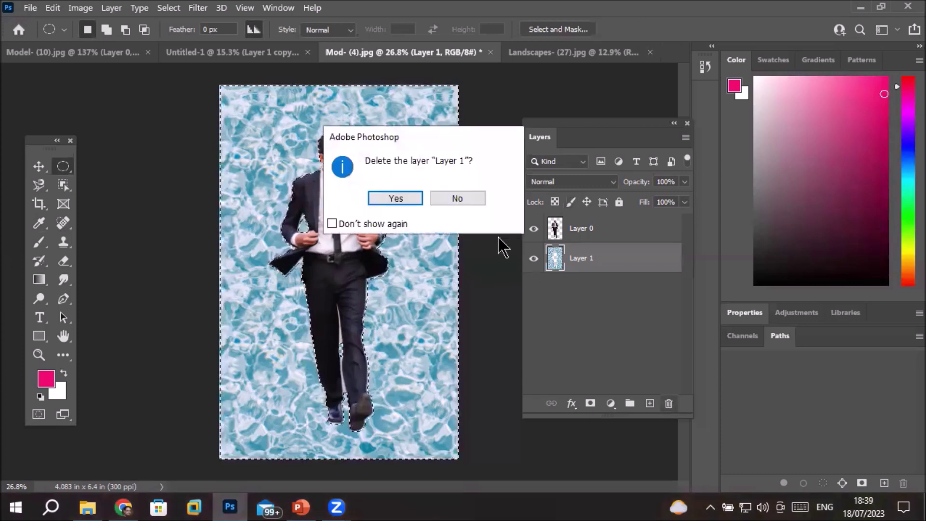
{"action": "left_click", "coordinate": [392, 199]}
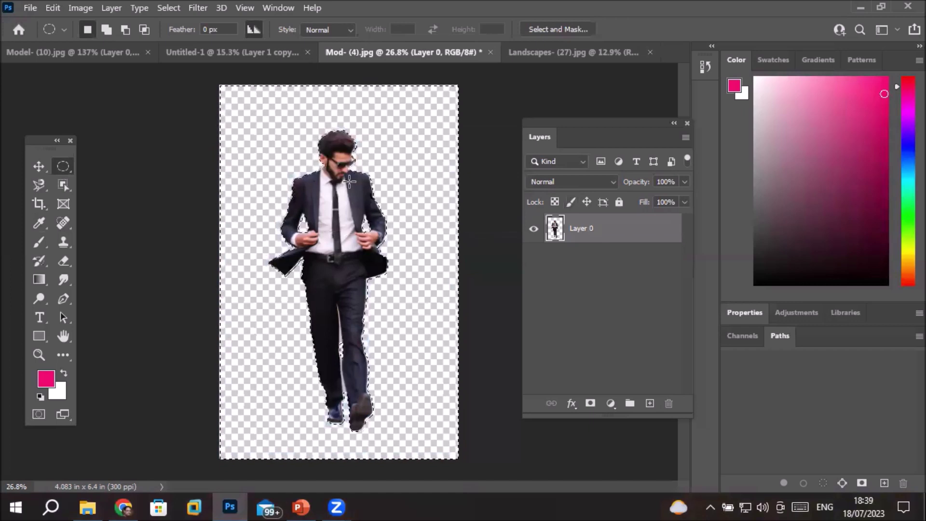
{"action": "key", "text": "ctrl+d"}
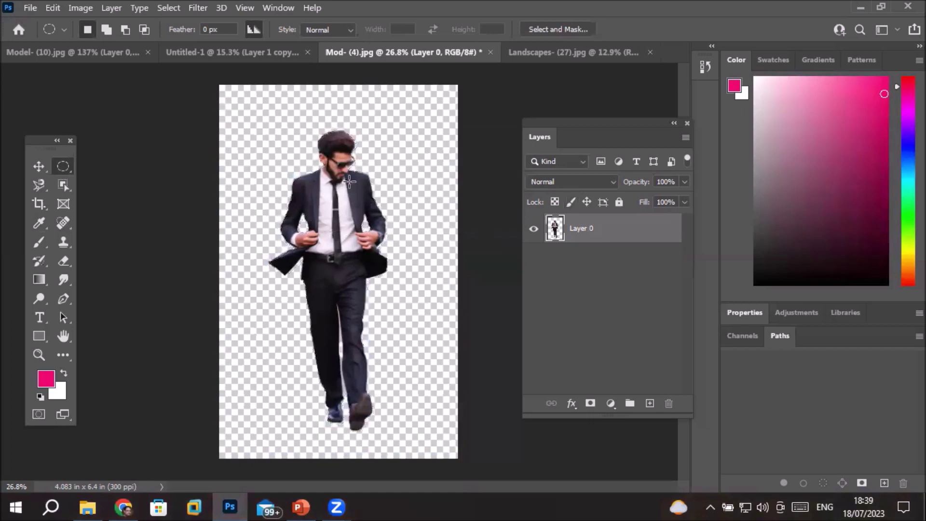
- Switch to File Explorer and open the BuildingAndMonoments folder inside the Images folder
{"action": "left_click", "coordinate": [87, 507]}
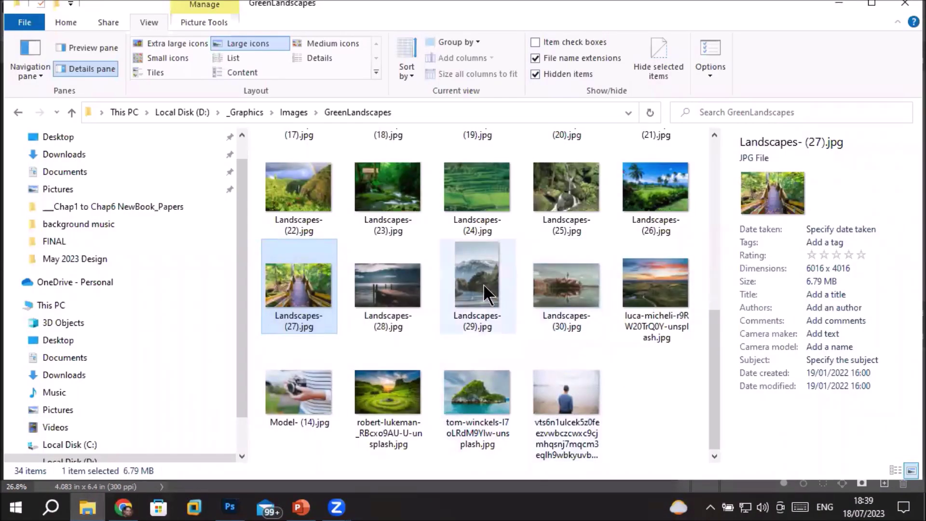
{"action": "left_click", "coordinate": [287, 111]}
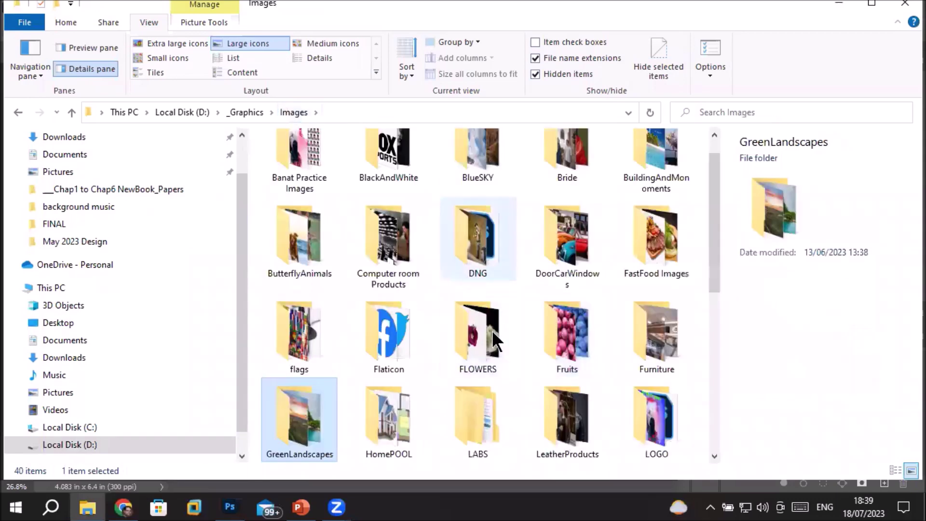
{"action": "left_click", "coordinate": [647, 169]}
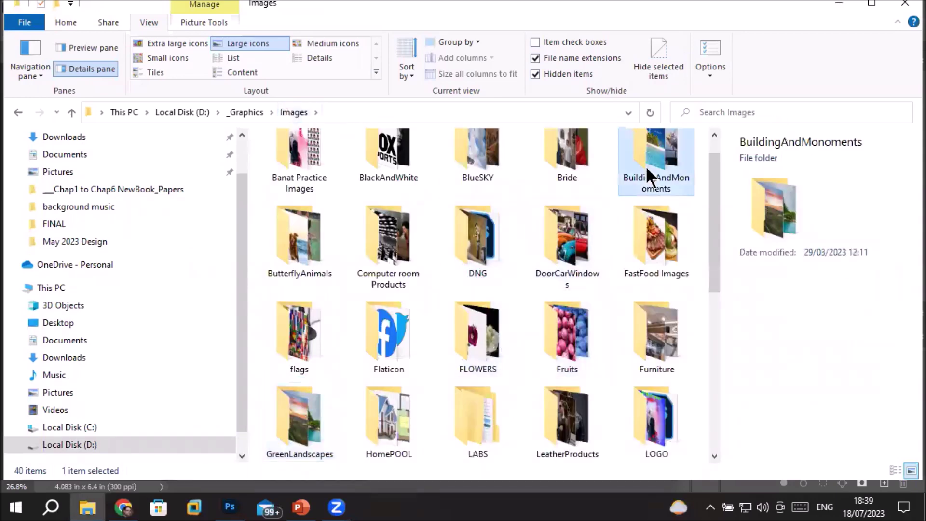
{"action": "double_click", "coordinate": [647, 166]}
- Find GreenHome.jpg among the building images and place it in the Mod- (4).jpg document in Photoshop
{"action": "scroll", "coordinate": [582, 291], "scroll_direction": "down", "scroll_amount": 3}
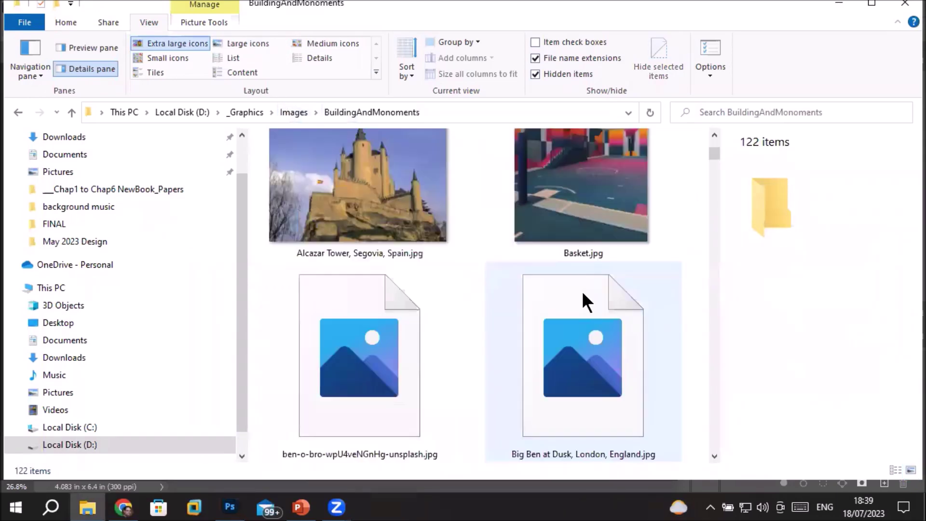
{"action": "scroll", "coordinate": [582, 291], "scroll_direction": "down", "scroll_amount": 5}
{"action": "scroll", "coordinate": [582, 291], "scroll_direction": "up", "scroll_amount": 2}
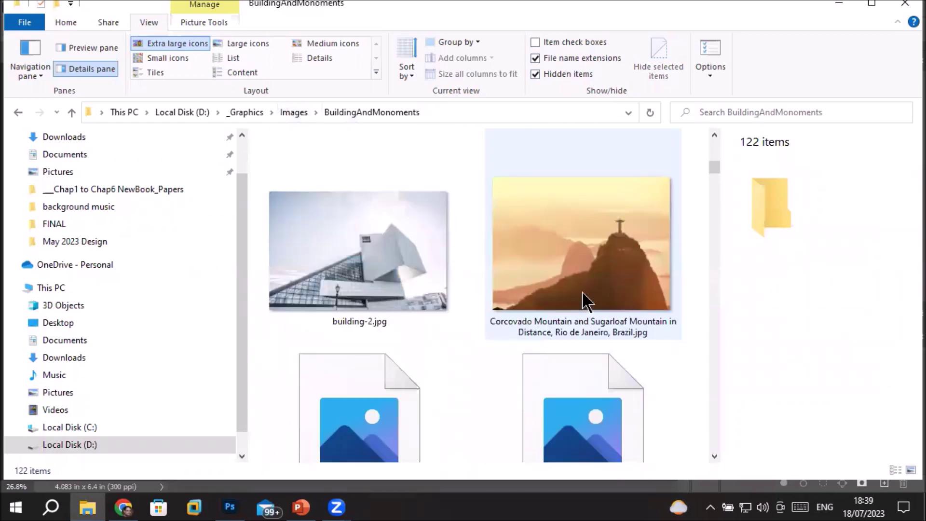
{"action": "scroll", "coordinate": [583, 294], "scroll_direction": "down", "scroll_amount": 1}
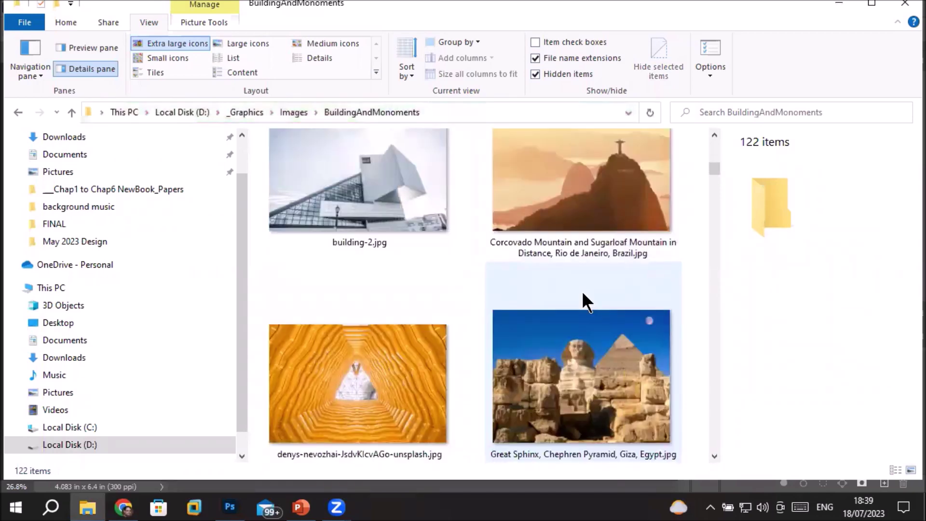
{"action": "scroll", "coordinate": [583, 294], "scroll_direction": "down", "scroll_amount": 2}
{"action": "scroll", "coordinate": [573, 305], "scroll_direction": "down", "scroll_amount": 2}
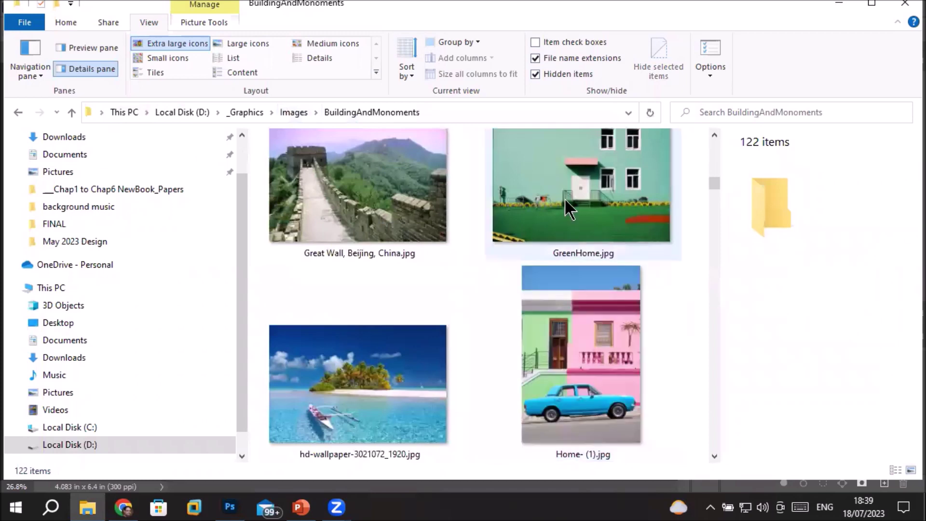
{"action": "left_click", "coordinate": [562, 195]}
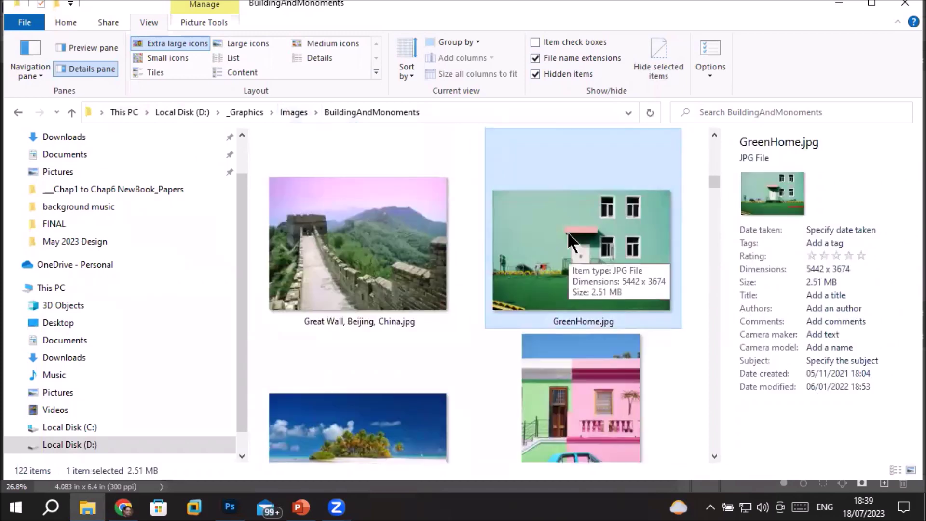
{"action": "left_click_drag", "start_coordinate": [568, 232], "coordinate": [351, 282]}
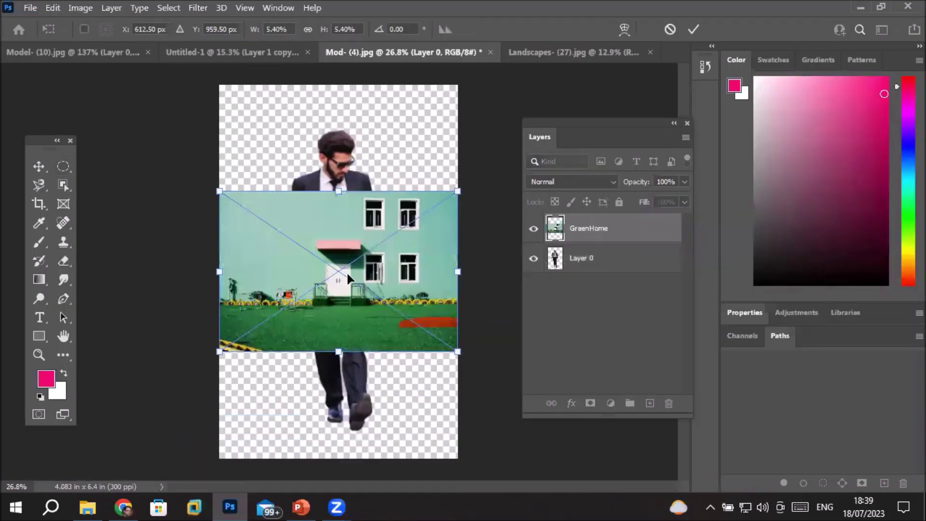
- Stretch the placed GreenHome image vertically to a height scale of 12.54% so it covers the whole canvas, and commit it
{"action": "left_click_drag", "start_coordinate": [336, 138], "coordinate": [325, 83]}
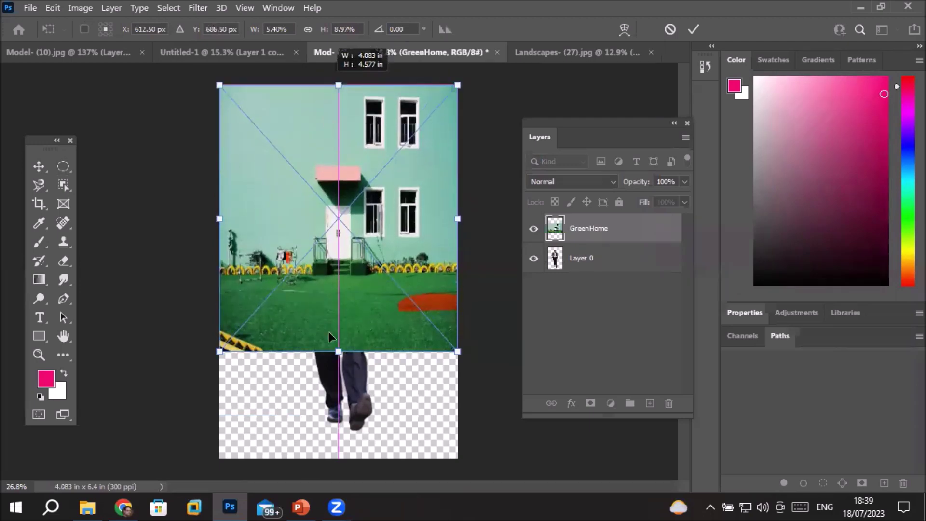
{"action": "left_click_drag", "start_coordinate": [332, 379], "coordinate": [333, 486]}
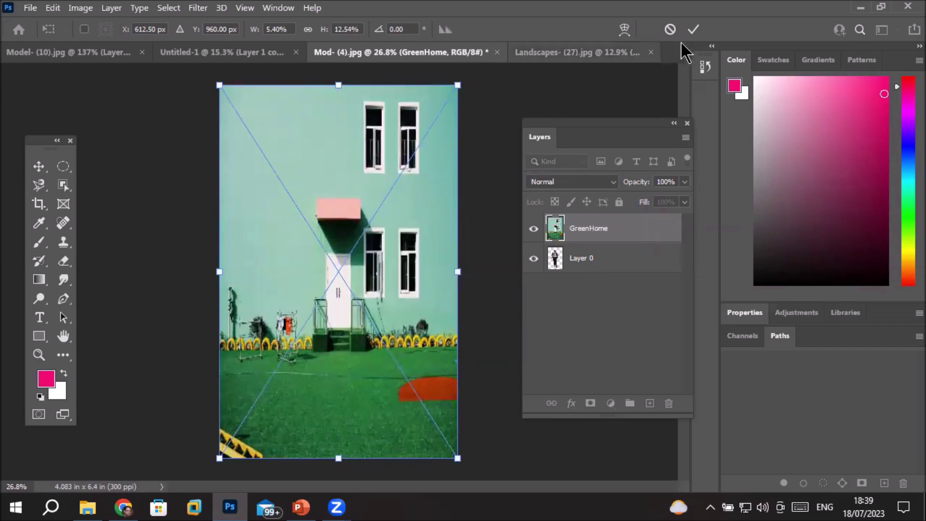
{"action": "left_click", "coordinate": [693, 30]}
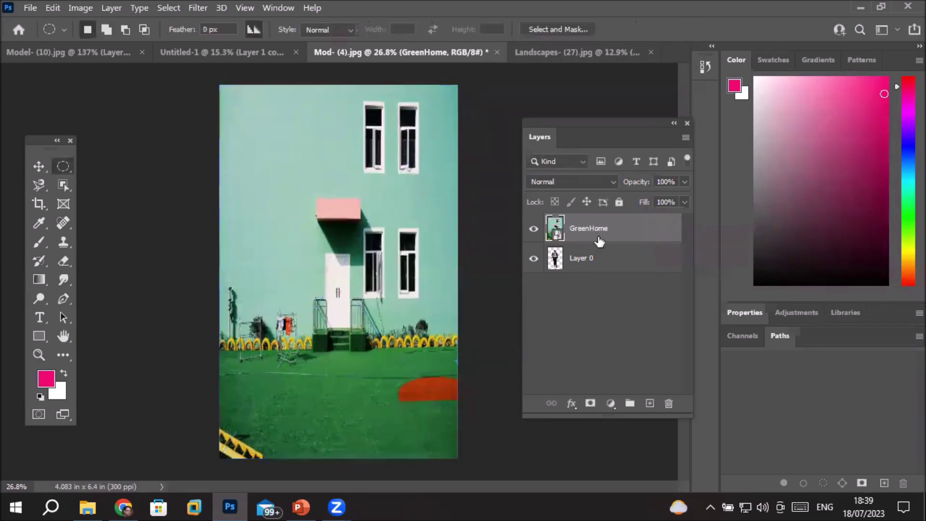
- Move the GreenHome layer below Layer 0 so the building sits behind the man
{"action": "left_click", "coordinate": [585, 260]}
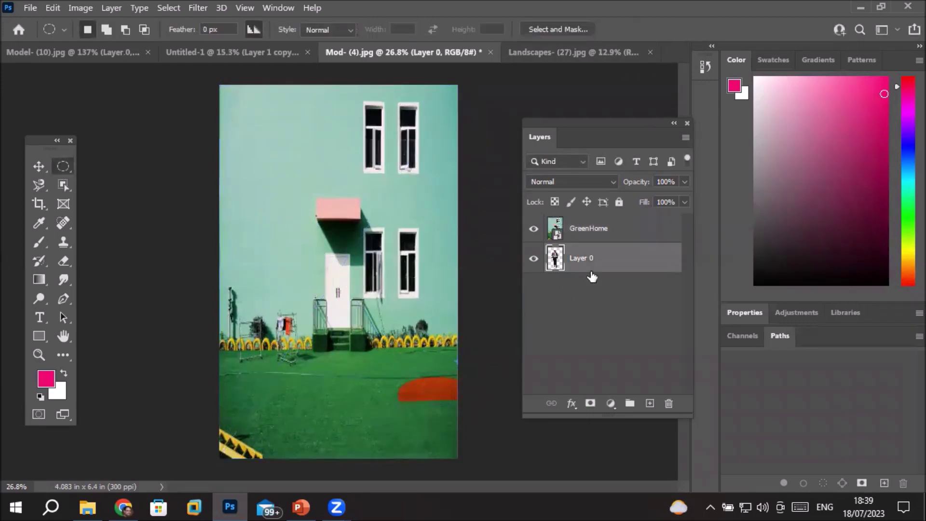
{"action": "left_click", "coordinate": [579, 234]}
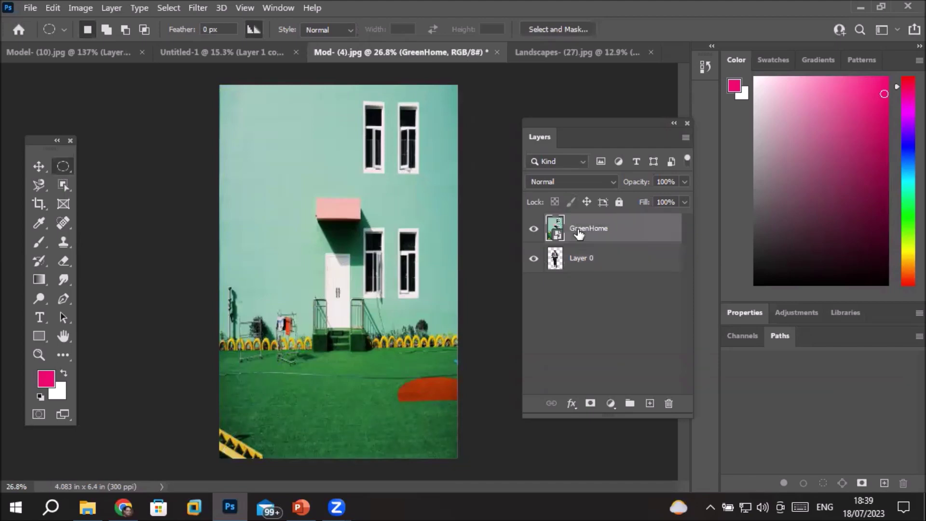
{"action": "left_click_drag", "start_coordinate": [615, 236], "coordinate": [618, 279]}
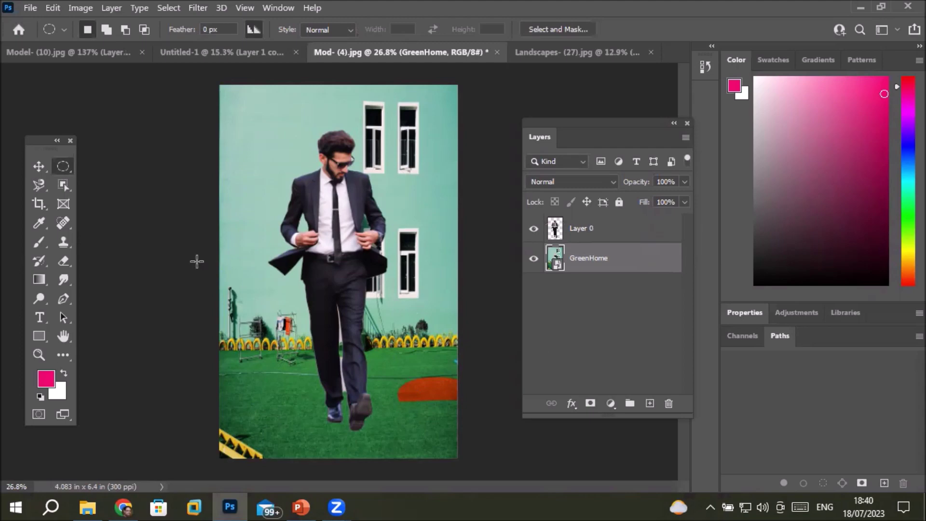
- Switch to File Explorer and look through the BuildingAndMonoments images for another photo to work on
{"action": "left_click", "coordinate": [88, 508]}
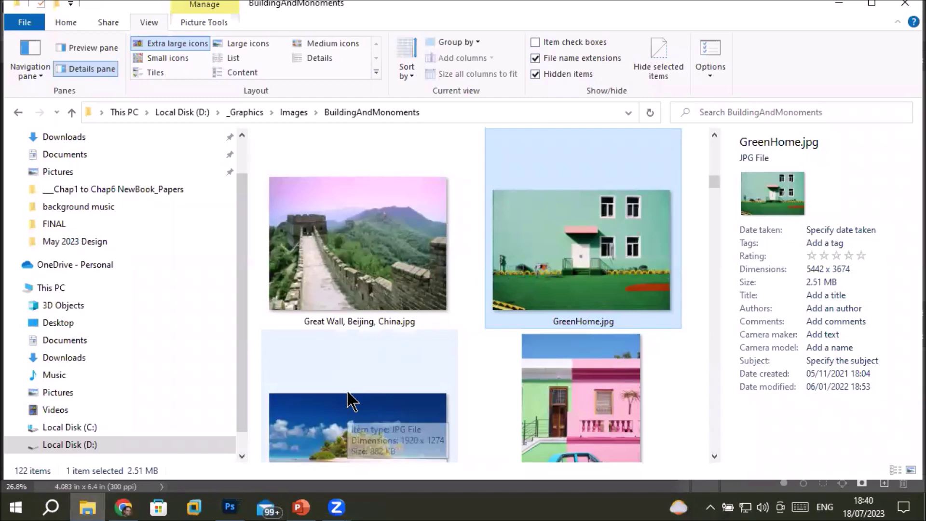
{"action": "left_click", "coordinate": [320, 241]}
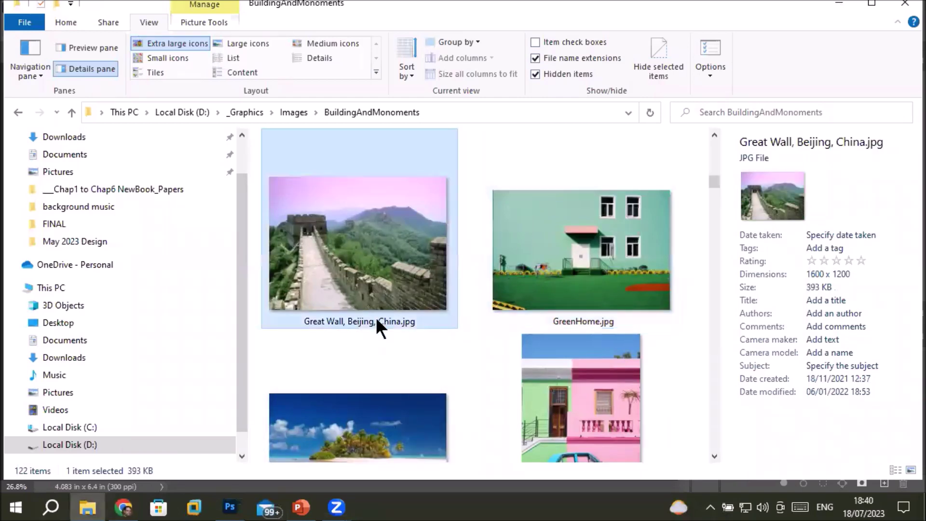
{"action": "scroll", "coordinate": [375, 317], "scroll_direction": "down", "scroll_amount": 3}
{"action": "scroll", "coordinate": [375, 317], "scroll_direction": "up", "scroll_amount": 3}
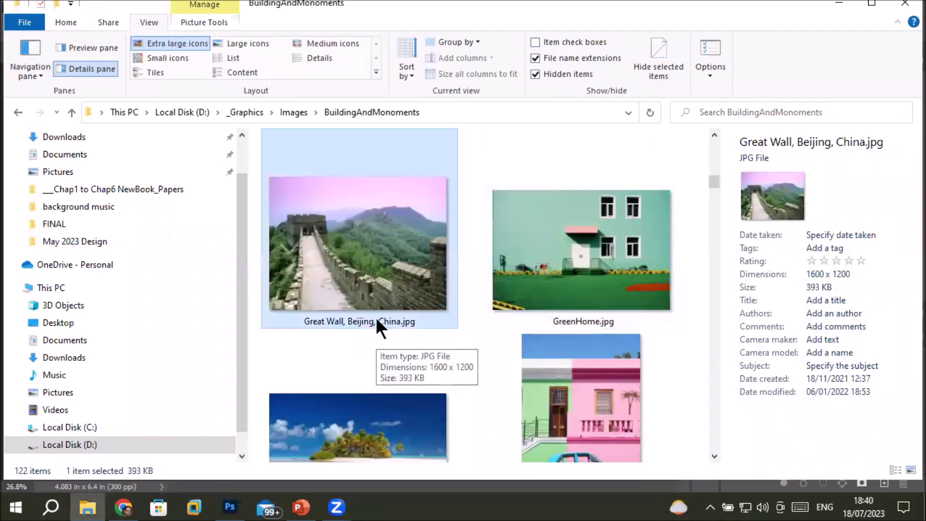
{"action": "scroll", "coordinate": [406, 333], "scroll_direction": "down", "scroll_amount": 3}
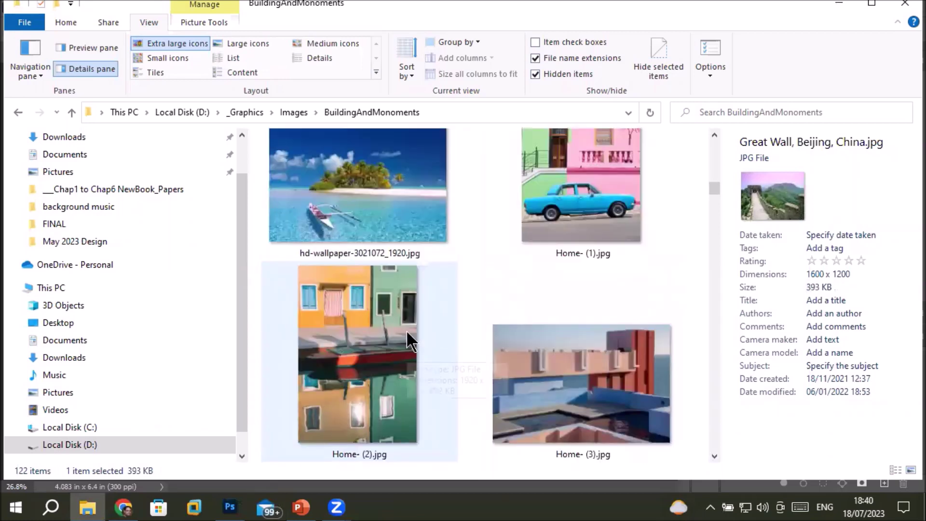
{"action": "scroll", "coordinate": [406, 330], "scroll_direction": "down", "scroll_amount": 3}
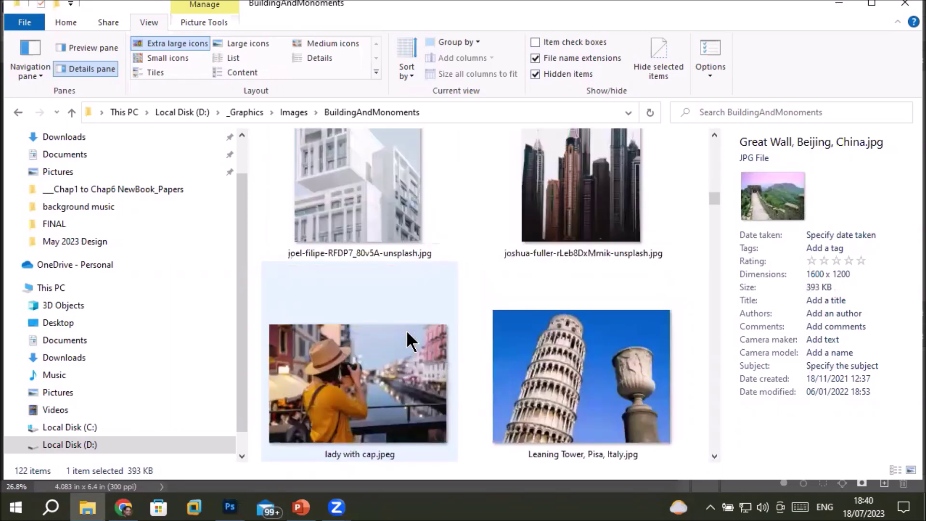
{"action": "scroll", "coordinate": [407, 332], "scroll_direction": "down", "scroll_amount": 3}
{"action": "scroll", "coordinate": [406, 332], "scroll_direction": "down", "scroll_amount": 5}
{"action": "scroll", "coordinate": [406, 332], "scroll_direction": "down", "scroll_amount": 8}
{"action": "scroll", "coordinate": [407, 332], "scroll_direction": "up", "scroll_amount": 3}
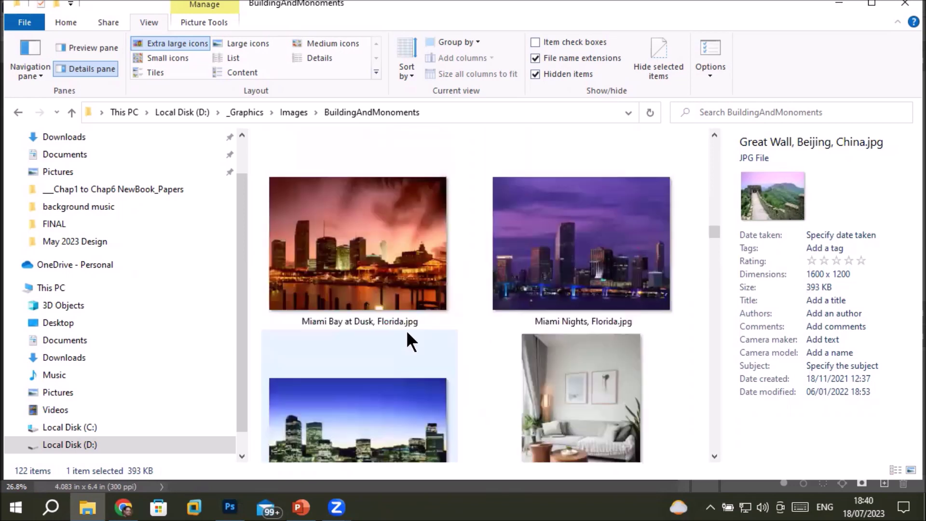
{"action": "scroll", "coordinate": [407, 340], "scroll_direction": "down", "scroll_amount": 3}
{"action": "scroll", "coordinate": [407, 332], "scroll_direction": "up", "scroll_amount": 6}
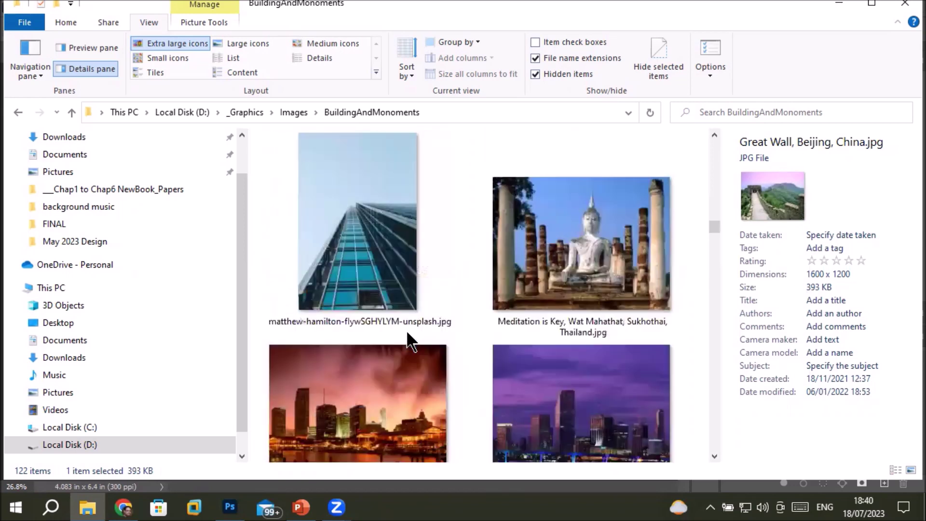
- Try to open the glass skyscraper photo as a separate Photoshop document, and close Landscapes- (27).jpg without saving
{"action": "left_click", "coordinate": [358, 263]}
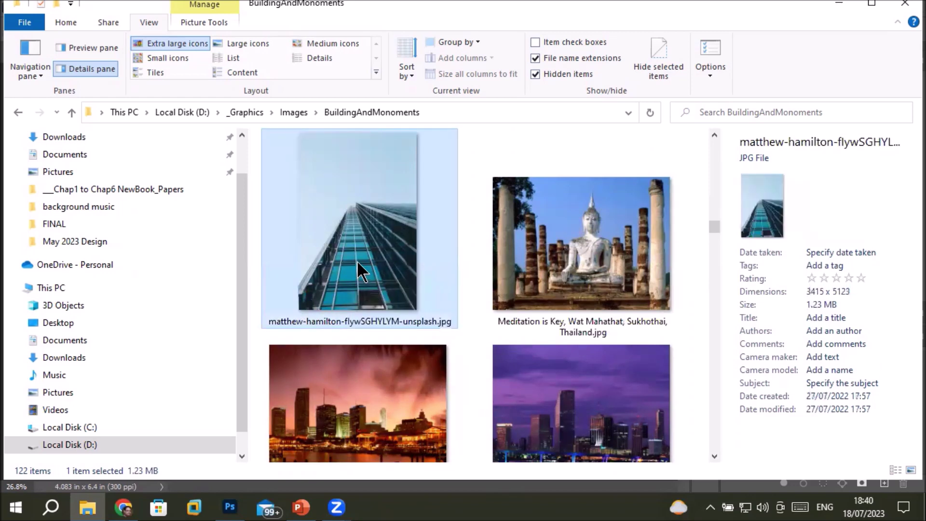
{"action": "left_click_drag", "start_coordinate": [357, 262], "coordinate": [548, 49]}
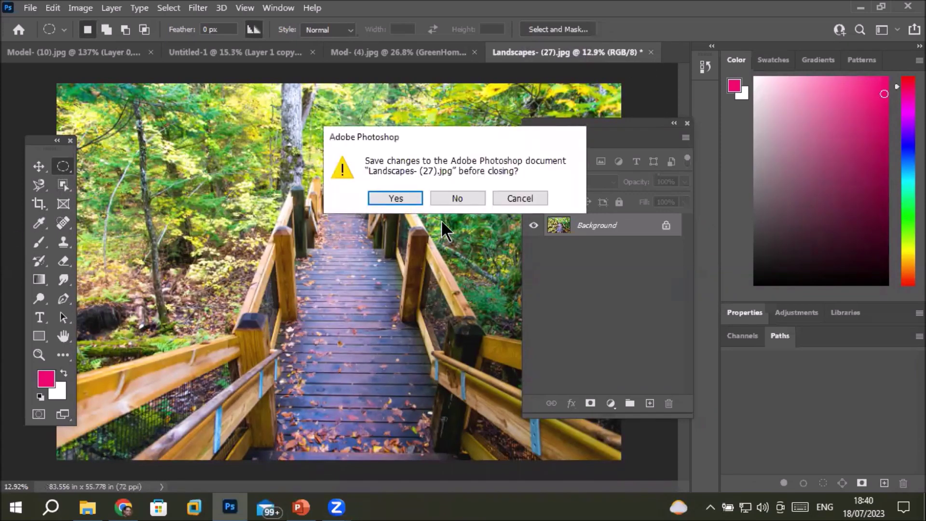
{"action": "left_click", "coordinate": [447, 195]}
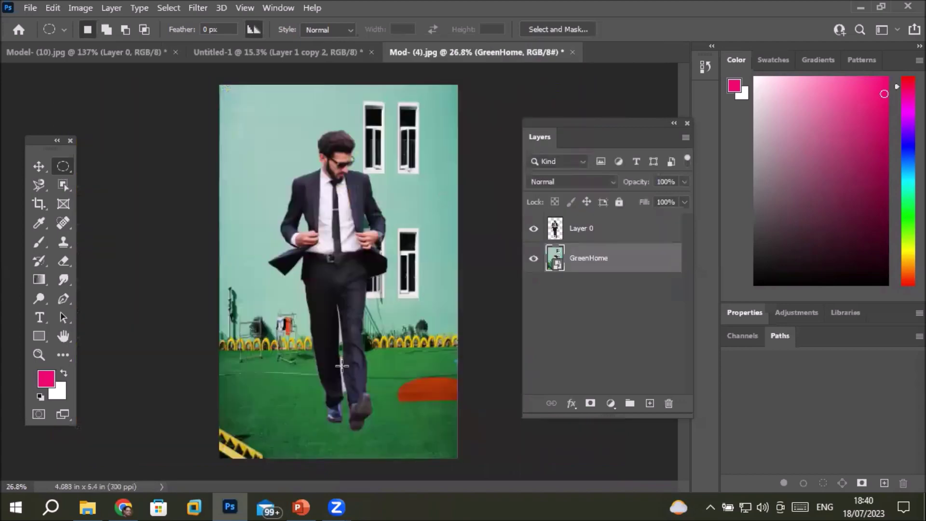
- Find Murano, Venice, Italy.jpg in the BuildingAndMonoments folder in File Explorer and open it as a separate Photoshop document
{"action": "mouse_move", "coordinate": [95, 510]}
{"action": "left_click", "coordinate": [92, 508]}
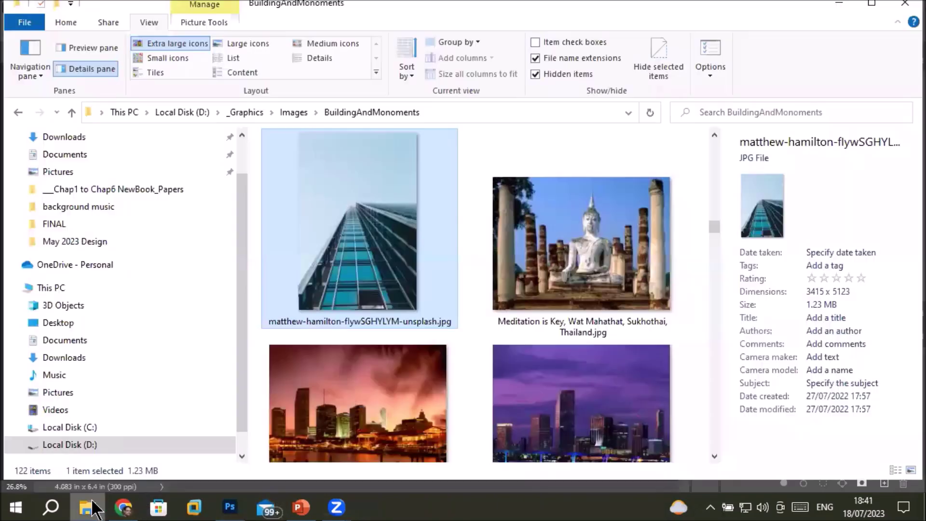
{"action": "scroll", "coordinate": [359, 306], "scroll_direction": "down", "scroll_amount": 3}
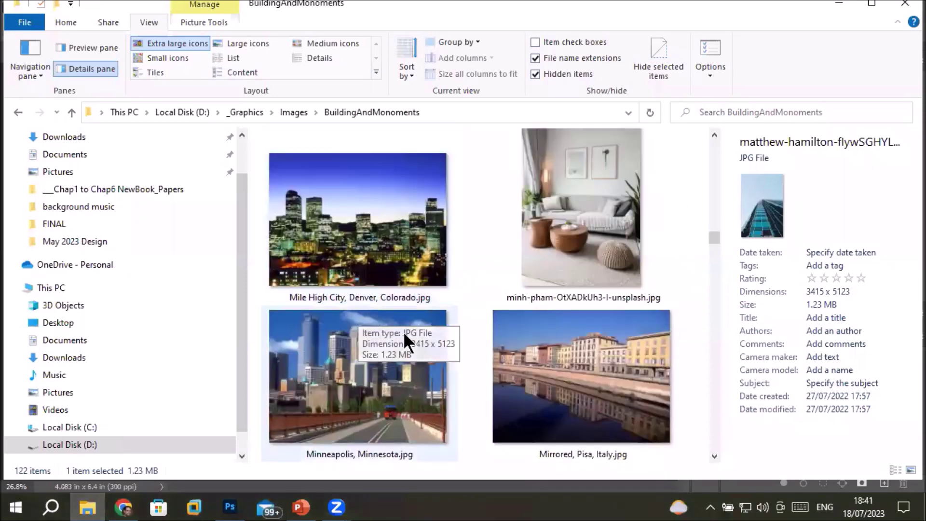
{"action": "scroll", "coordinate": [442, 374], "scroll_direction": "down", "scroll_amount": 3}
{"action": "scroll", "coordinate": [447, 386], "scroll_direction": "down", "scroll_amount": 3}
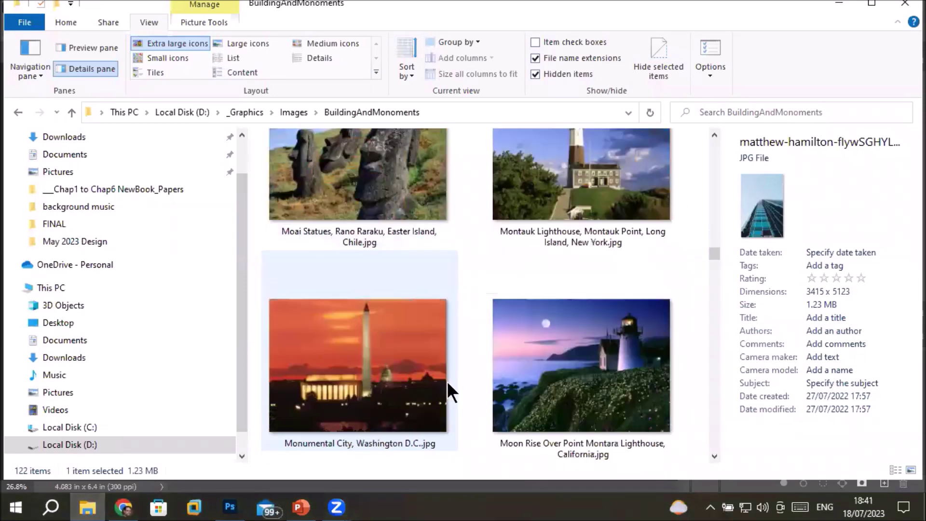
{"action": "scroll", "coordinate": [447, 380], "scroll_direction": "down", "scroll_amount": 6}
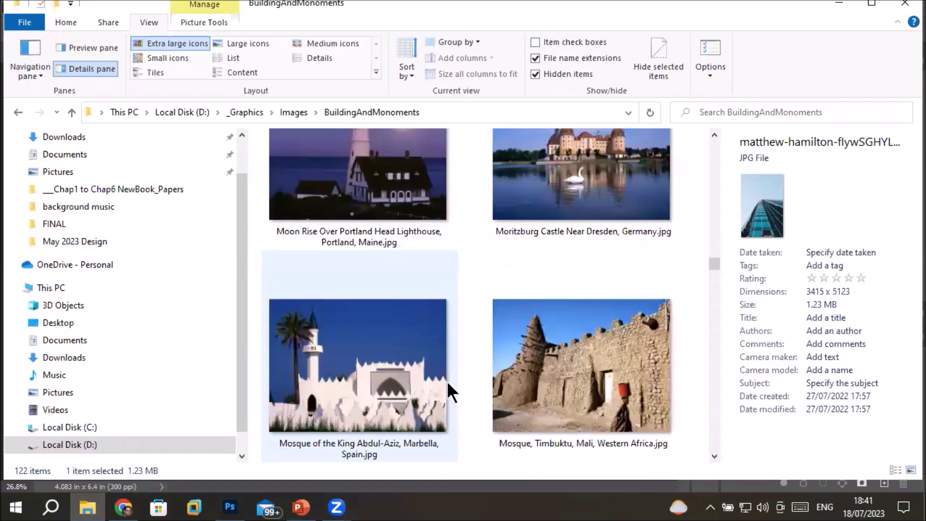
{"action": "scroll", "coordinate": [447, 381], "scroll_direction": "down", "scroll_amount": 6}
{"action": "scroll", "coordinate": [447, 381], "scroll_direction": "down", "scroll_amount": 6}
{"action": "scroll", "coordinate": [447, 381], "scroll_direction": "up", "scroll_amount": 3}
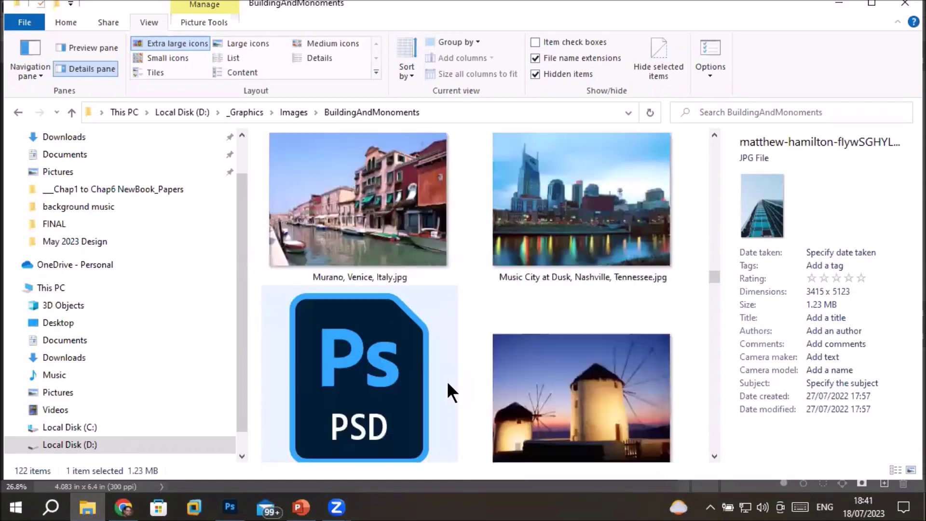
{"action": "scroll", "coordinate": [446, 380], "scroll_direction": "up", "scroll_amount": 3}
{"action": "scroll", "coordinate": [447, 380], "scroll_direction": "down", "scroll_amount": 3}
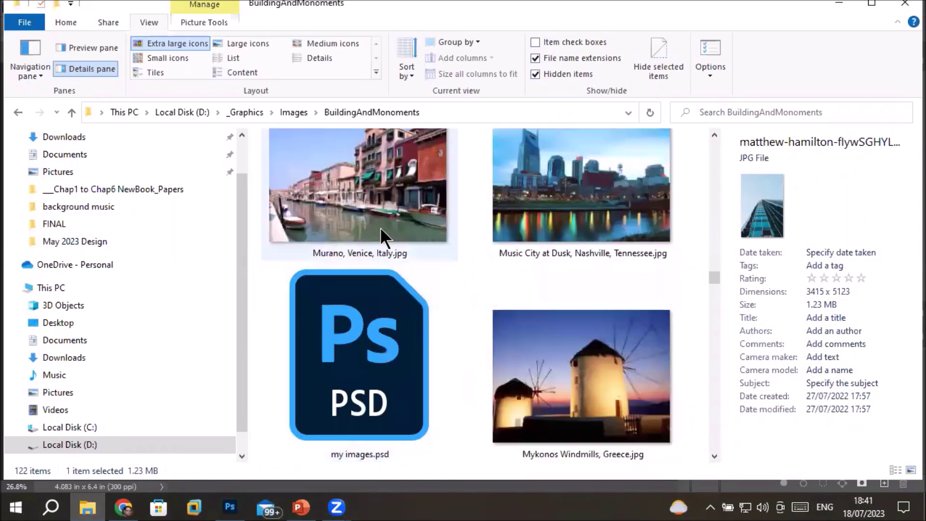
{"action": "left_click", "coordinate": [380, 207]}
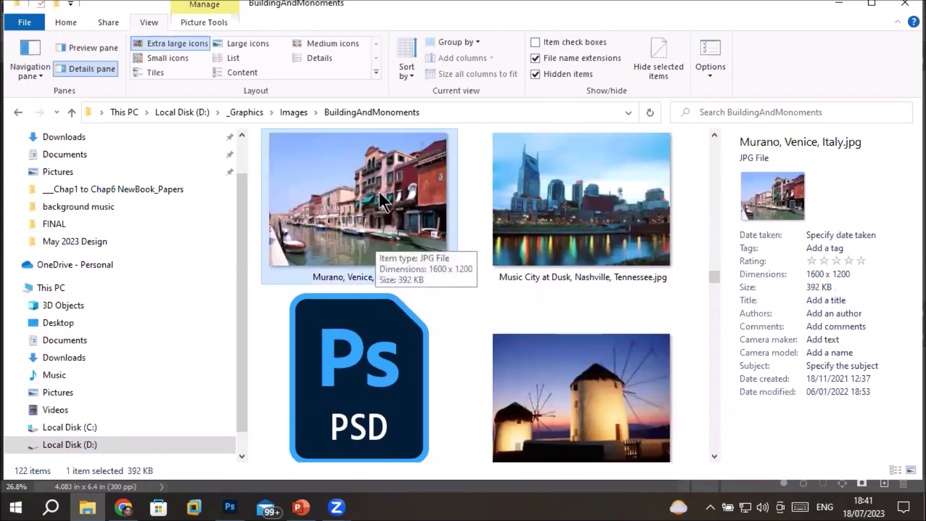
{"action": "left_click_drag", "start_coordinate": [379, 202], "coordinate": [622, 57]}
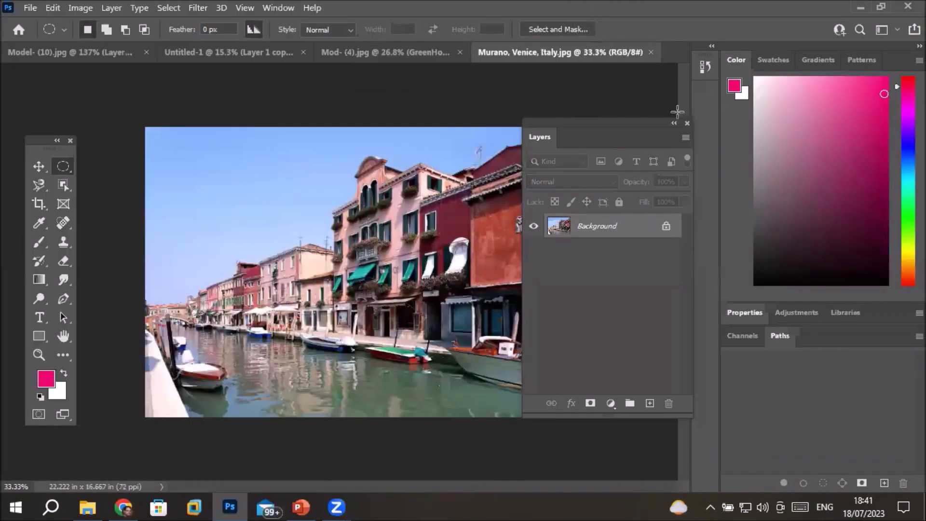
- Select the whole sky above the Venice buildings with the Quick Selection tool at a brush size of 125
{"action": "left_click_drag", "start_coordinate": [609, 122], "coordinate": [629, 181]}
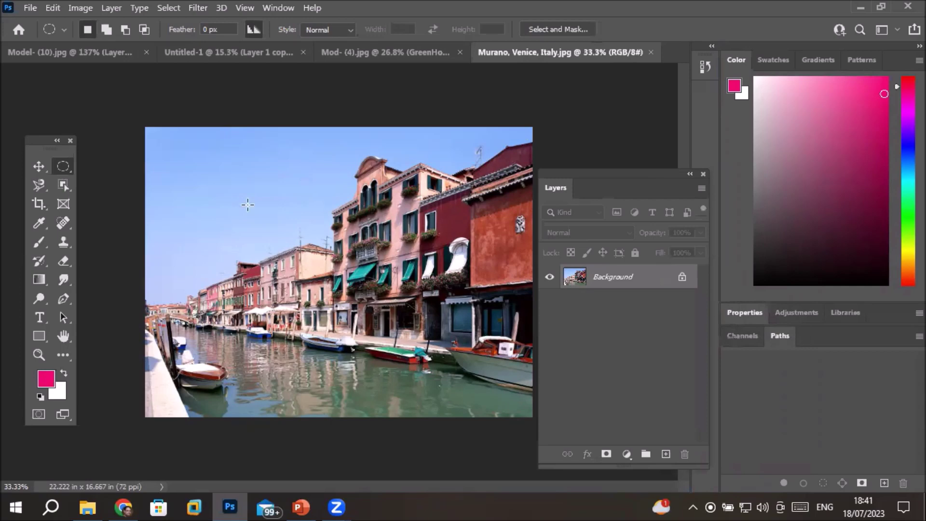
{"action": "left_click", "coordinate": [65, 186]}
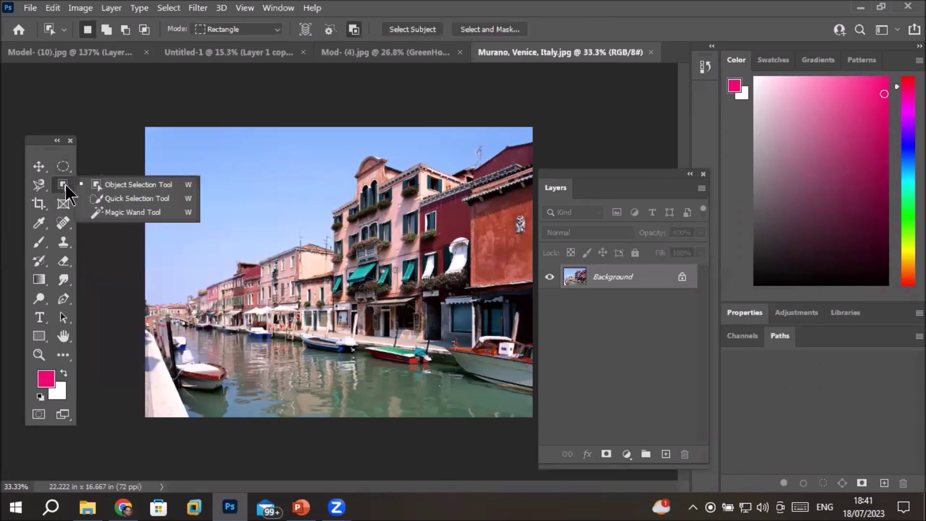
{"action": "left_click", "coordinate": [113, 198]}
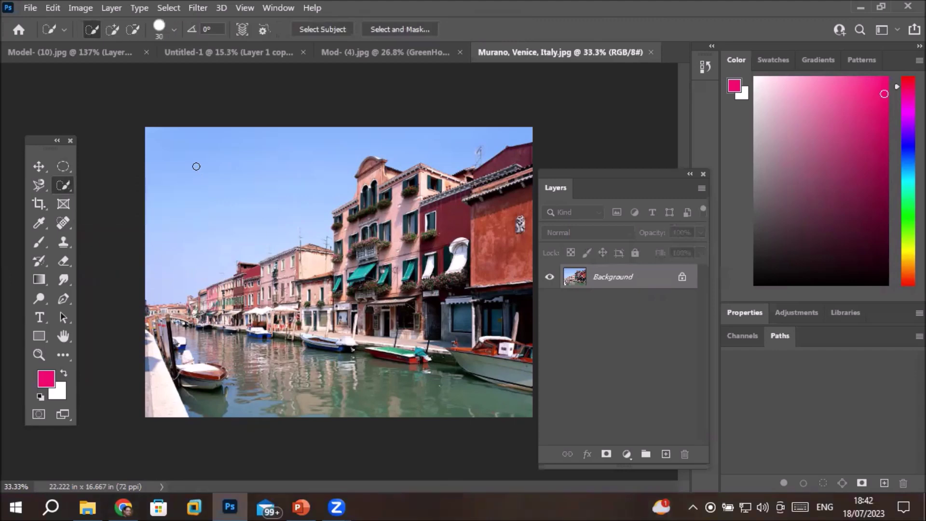
{"action": "key", "text": "bracketright"}
{"action": "key", "text": "bracketright"}
{"action": "key", "text": "bracketright"}
{"action": "key", "text": "bracketright"}
{"action": "key", "text": "bracketright"}
{"action": "key", "text": "bracketright"}
{"action": "key", "text": "bracketright"}
{"action": "key", "text": "bracketright"}
{"action": "key", "text": "bracketright"}
{"action": "key", "text": "bracketright"}
{"action": "key", "text": "bracketright"}
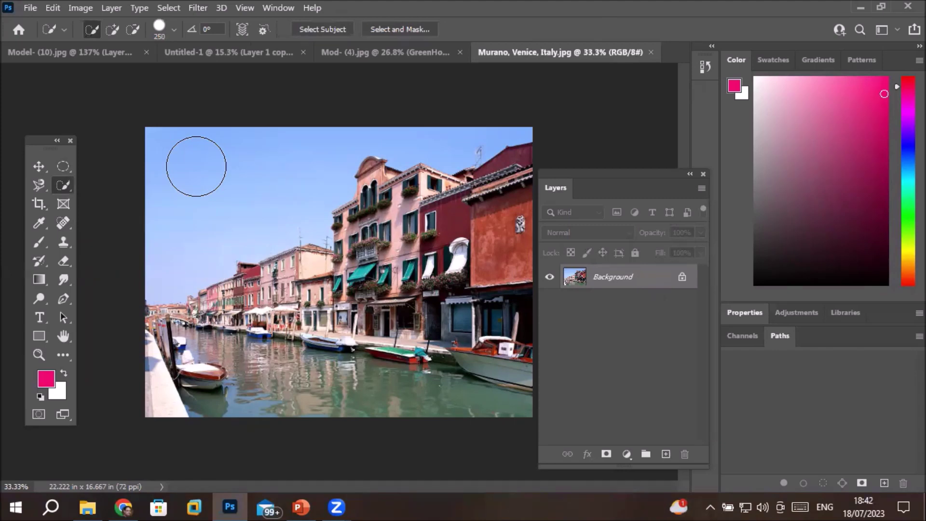
{"action": "key", "text": "["}
{"action": "key", "text": "["}
{"action": "key", "text": "]"}
{"action": "key", "text": "bracketleft"}
{"action": "key", "text": "bracketleft"}
{"action": "key", "text": "bracketleft"}
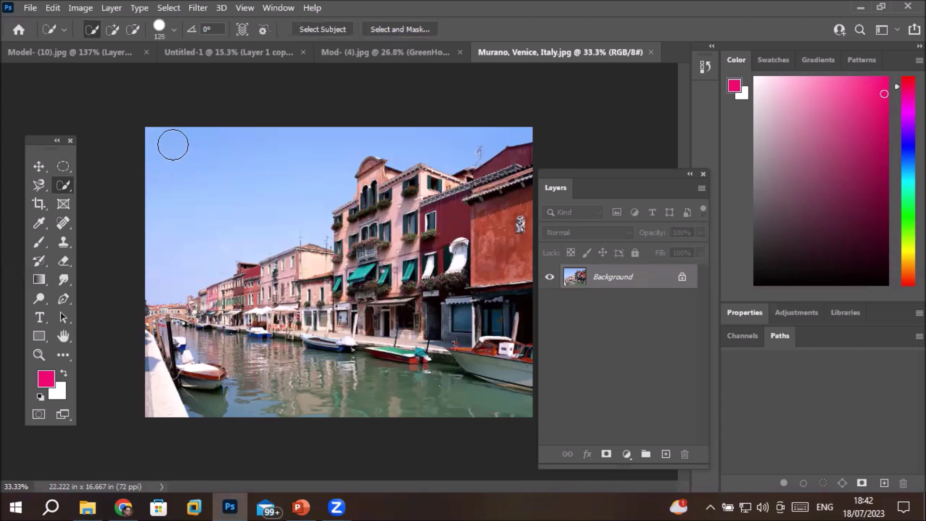
{"action": "mouse_move", "coordinate": [161, 141]}
{"action": "left_mouse_down"}
{"action": "mouse_move", "coordinate": [173, 190]}
{"action": "mouse_move", "coordinate": [194, 216]}
{"action": "mouse_move", "coordinate": [215, 217]}
{"action": "mouse_move", "coordinate": [337, 139]}
{"action": "left_mouse_up"}
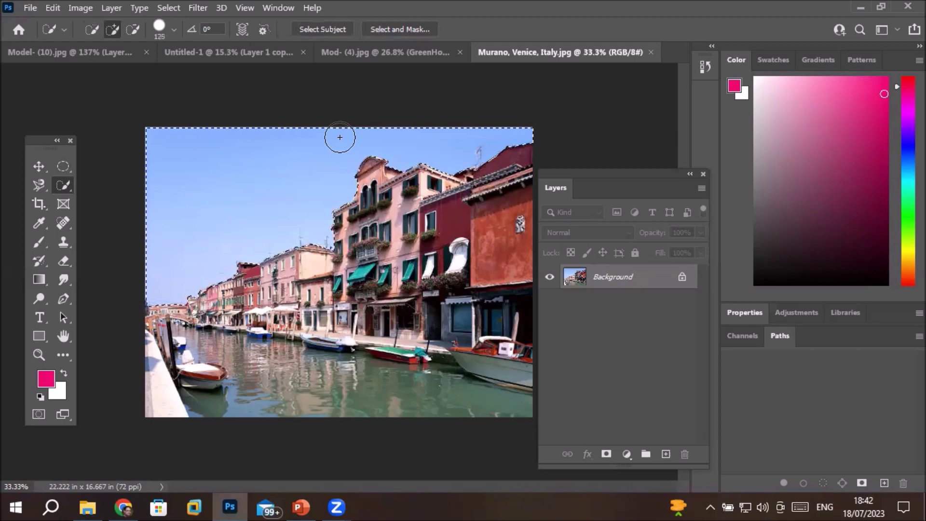
- Unlock the Background layer and delete the selected sky to leave it transparent
{"action": "key", "text": "shift+F5"}
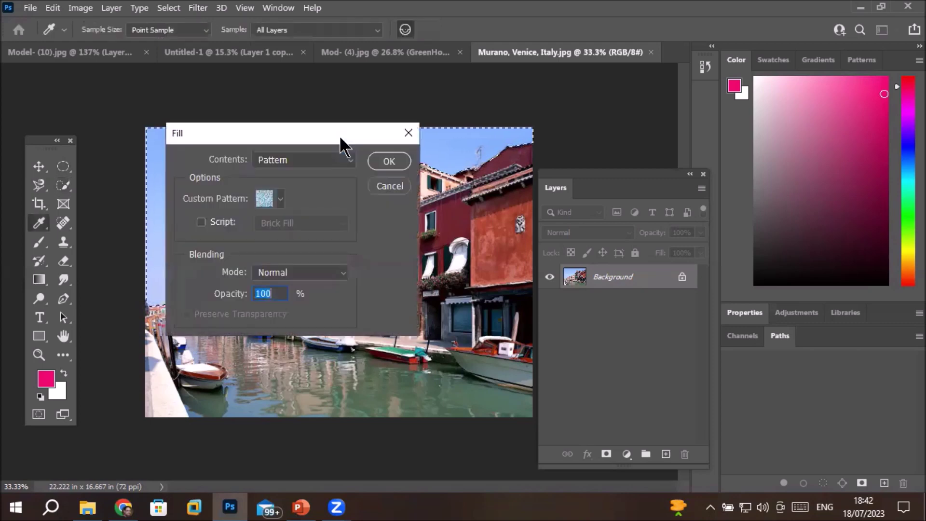
{"action": "key", "text": "Escape"}
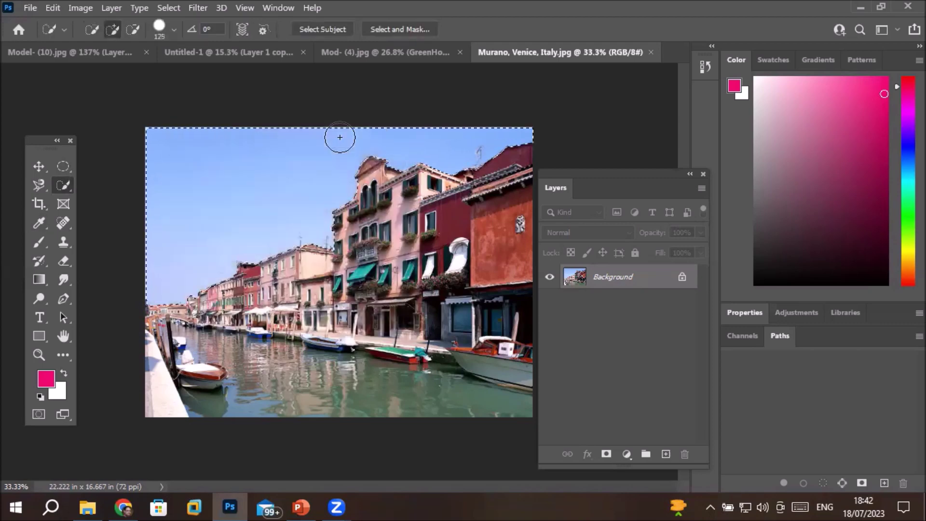
{"action": "left_click", "coordinate": [683, 282]}
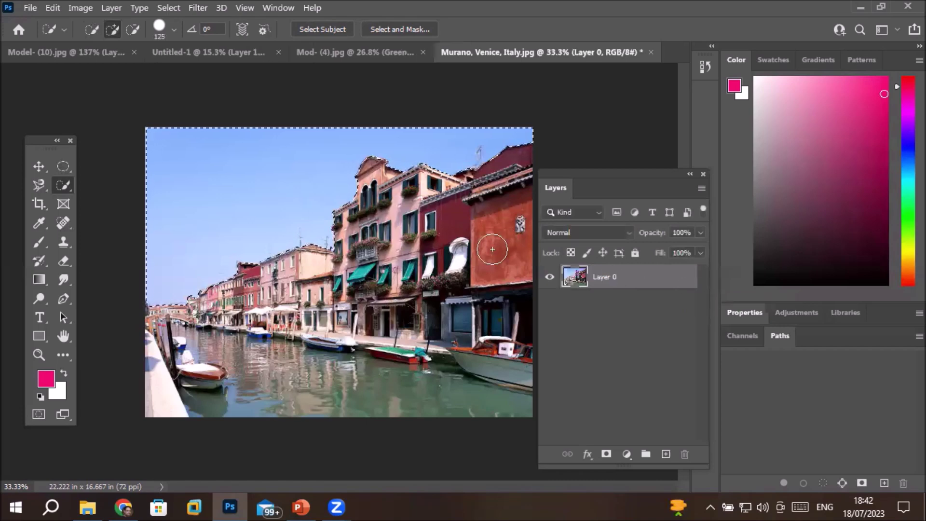
{"action": "key", "text": "Delete"}
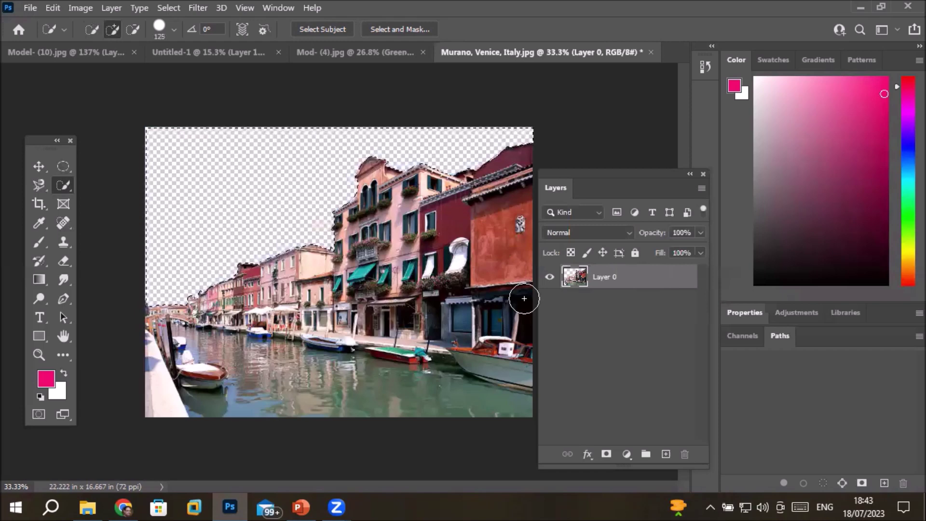
- Find Paradise Pier, Grand Cayman.jpg in File Explorer and place it in the Murano, Venice, Italy.jpg document in Photoshop
{"action": "left_click", "coordinate": [87, 508]}
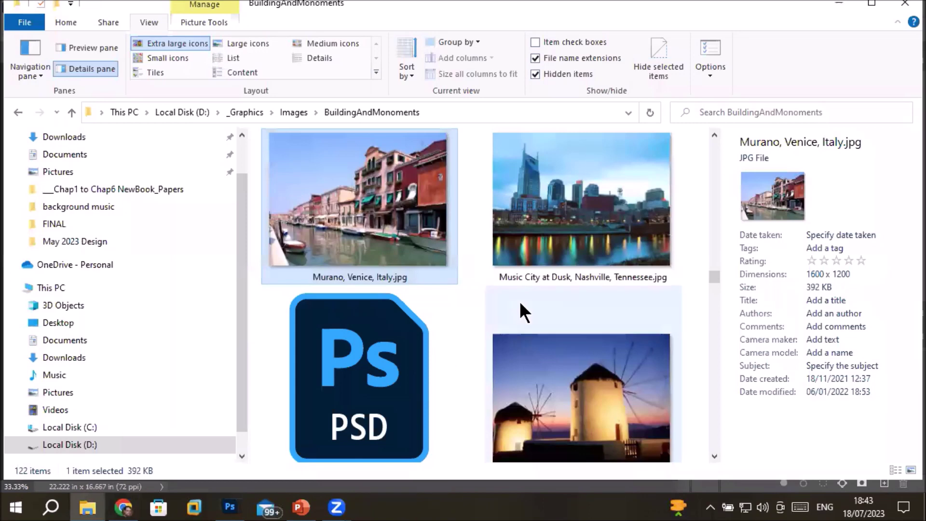
{"action": "scroll", "coordinate": [521, 308], "scroll_direction": "down", "scroll_amount": 4}
{"action": "scroll", "coordinate": [523, 310], "scroll_direction": "down", "scroll_amount": 3}
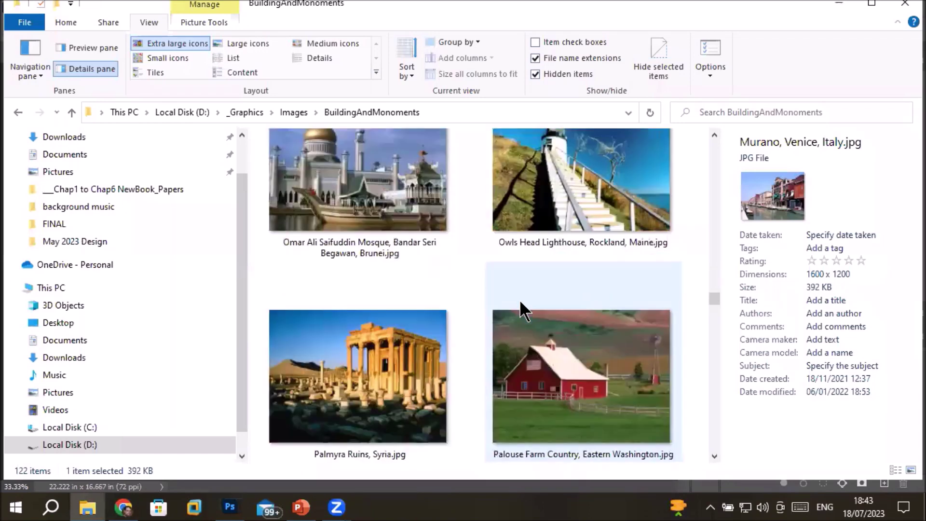
{"action": "scroll", "coordinate": [525, 311], "scroll_direction": "down", "scroll_amount": 3}
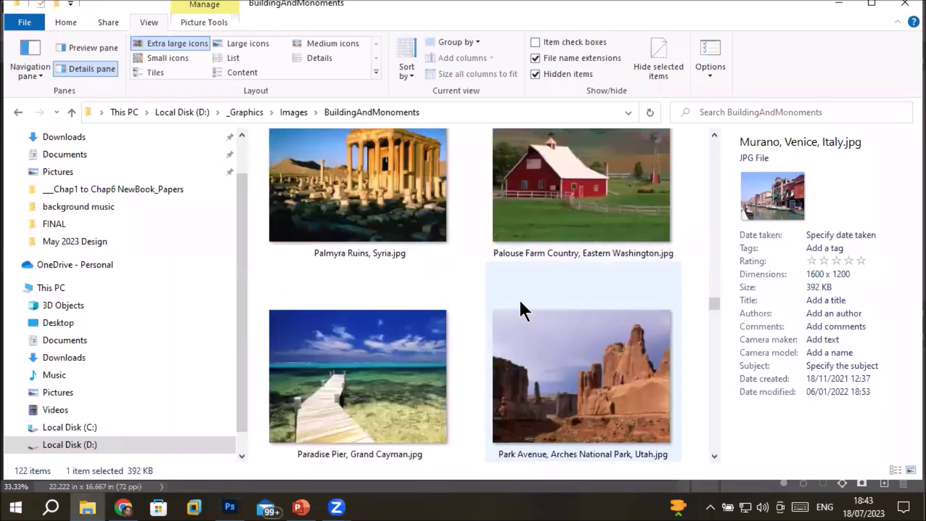
{"action": "left_click", "coordinate": [376, 361]}
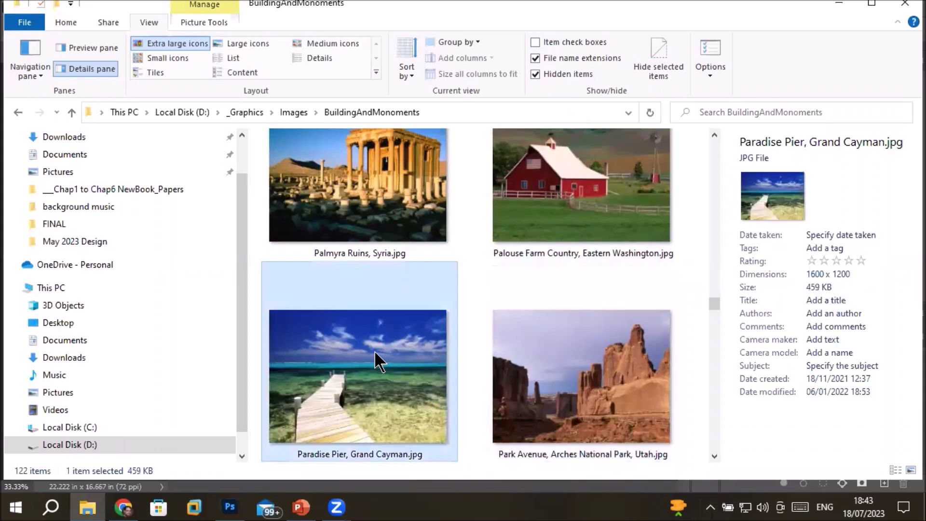
{"action": "left_click_drag", "start_coordinate": [378, 356], "coordinate": [316, 265]}
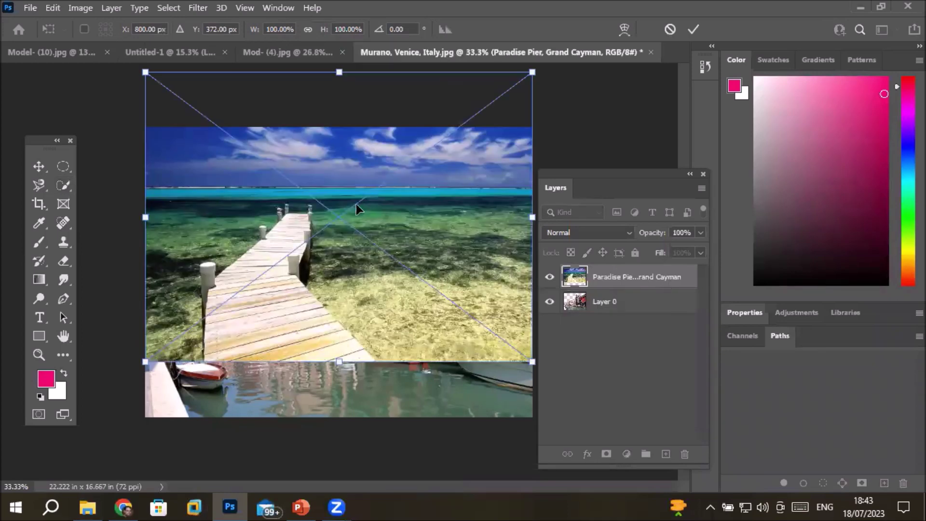
- Move the placed pier photo down over the canvas to about X 773 px, Y 600 px and commit the placement
{"action": "left_click_drag", "start_coordinate": [353, 229], "coordinate": [347, 262]}
{"action": "key", "text": "Return"}
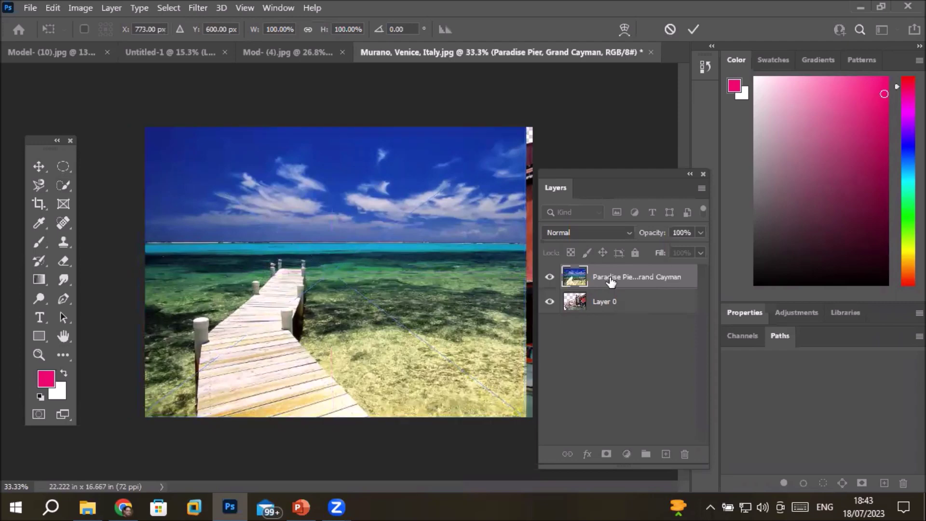
{"action": "key", "text": "w"}
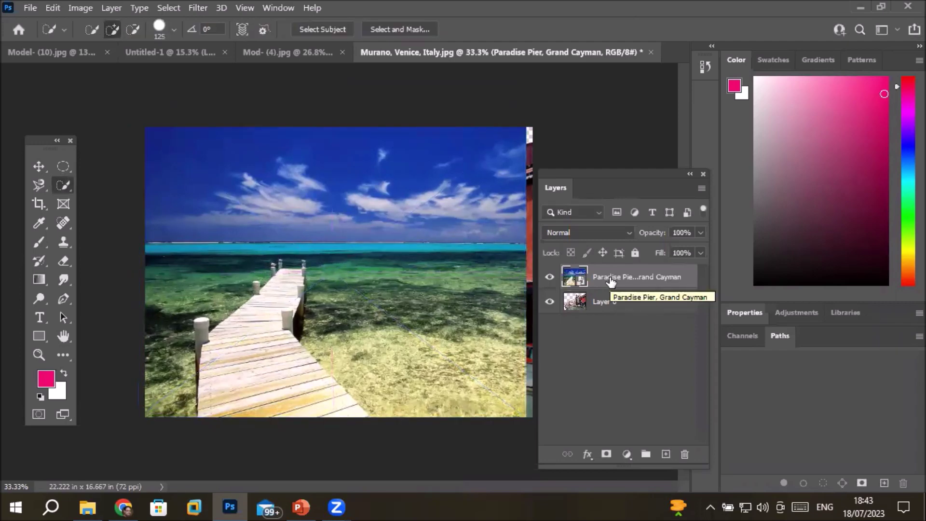
- Place the Paradise Pier, Grand Cayman layer below Layer 0, stretch it to 103.94% width and shift it to X 768.50 px
{"action": "left_click_drag", "start_coordinate": [610, 283], "coordinate": [604, 318]}
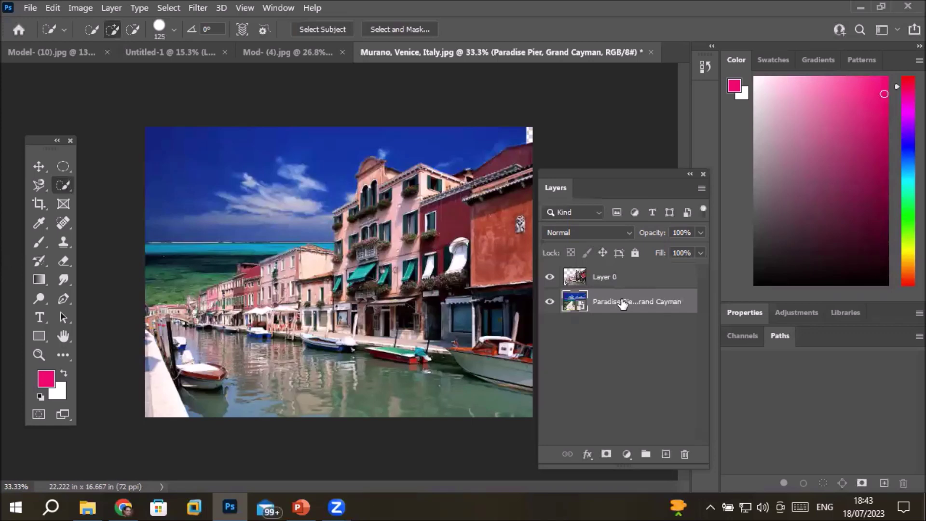
{"action": "key", "text": "ctrl+t"}
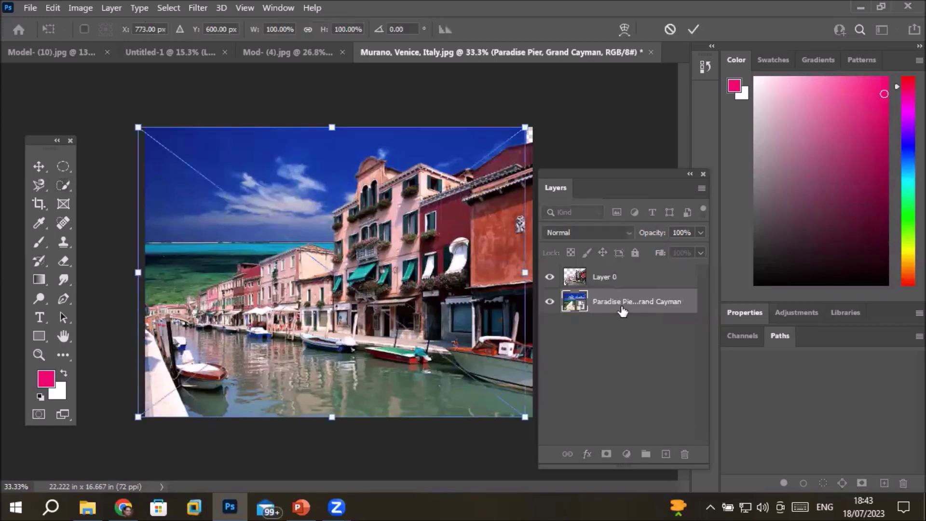
{"action": "left_click_drag", "start_coordinate": [530, 276], "coordinate": [541, 280]}
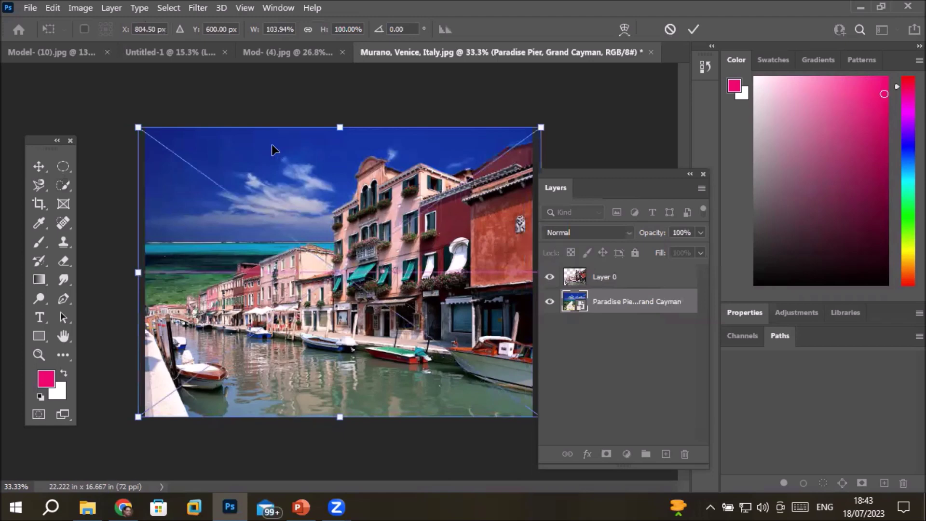
{"action": "mouse_move", "coordinate": [285, 189]}
{"action": "left_mouse_down"}
{"action": "mouse_move", "coordinate": [279, 170]}
{"action": "mouse_move", "coordinate": [295, 184]}
{"action": "mouse_move", "coordinate": [273, 219]}
{"action": "mouse_move", "coordinate": [268, 213]}
{"action": "mouse_move", "coordinate": [259, 242]}
{"action": "mouse_move", "coordinate": [303, 188]}
{"action": "left_mouse_up"}
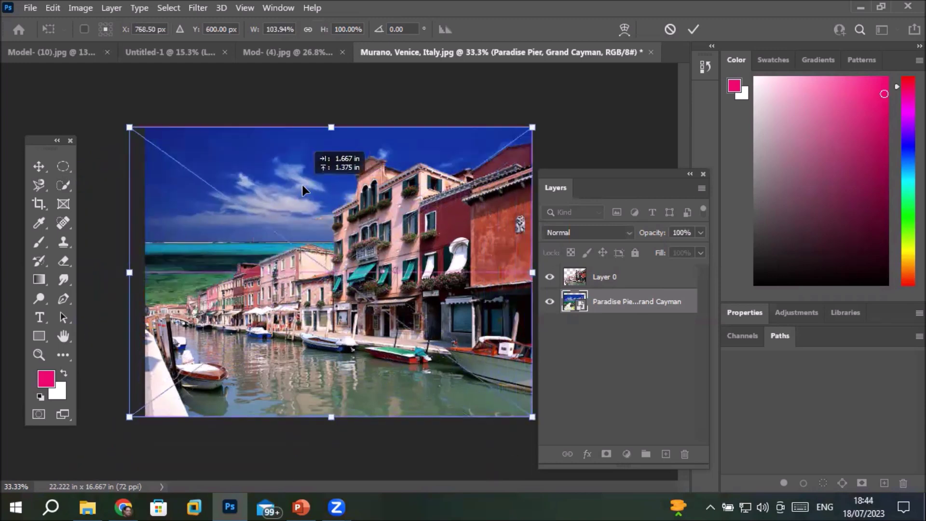
{"action": "left_click_drag", "start_coordinate": [303, 189], "coordinate": [303, 189]}
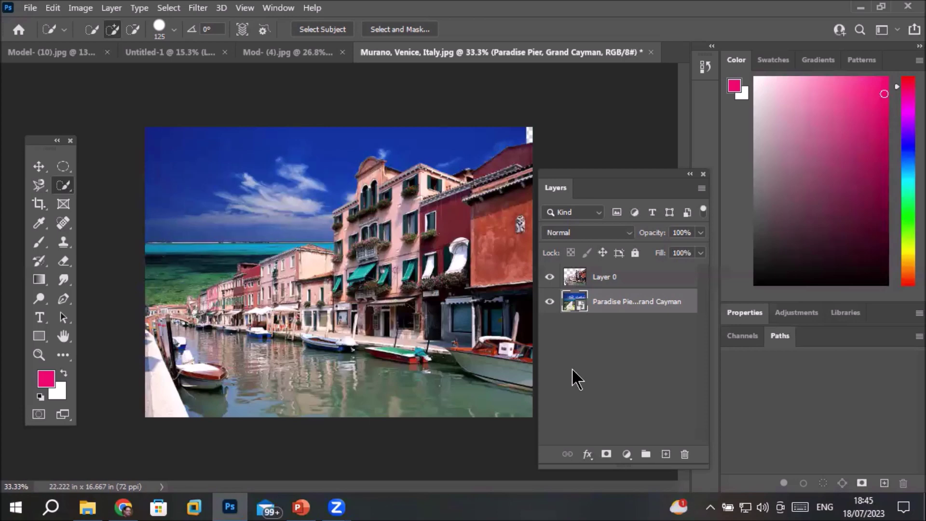
- Undo the layer reordering, the pier photo placement and the sky deletion, and clear the sky selection
{"action": "key", "text": "ctrl+bracketright"}
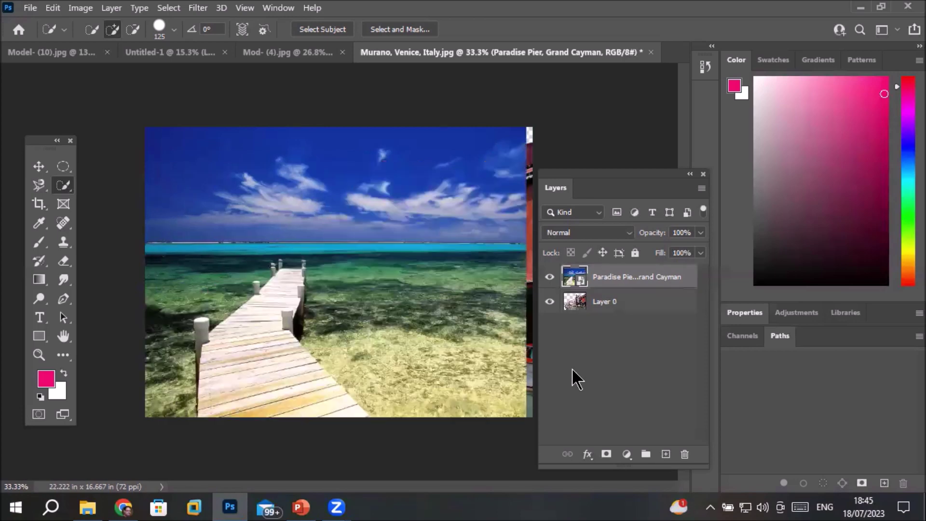
{"action": "key", "text": "Delete"}
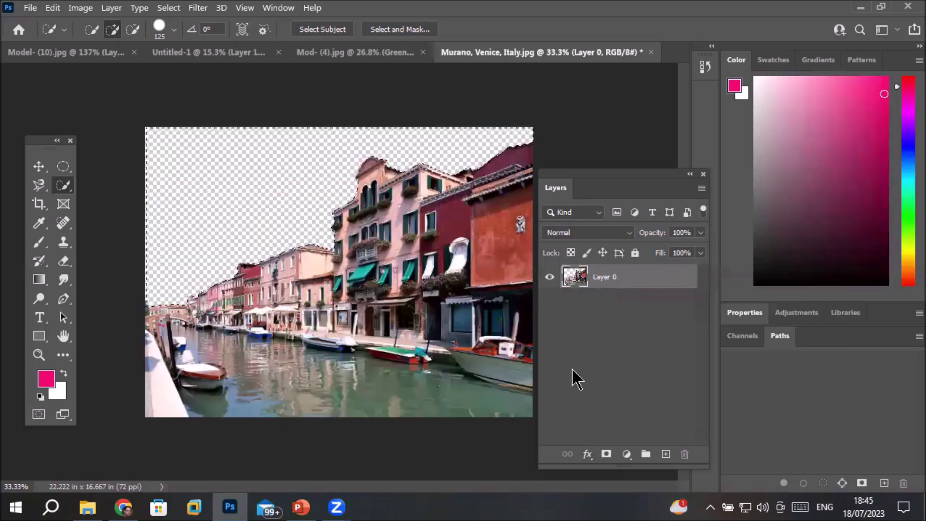
{"action": "key", "text": "ctrl+z"}
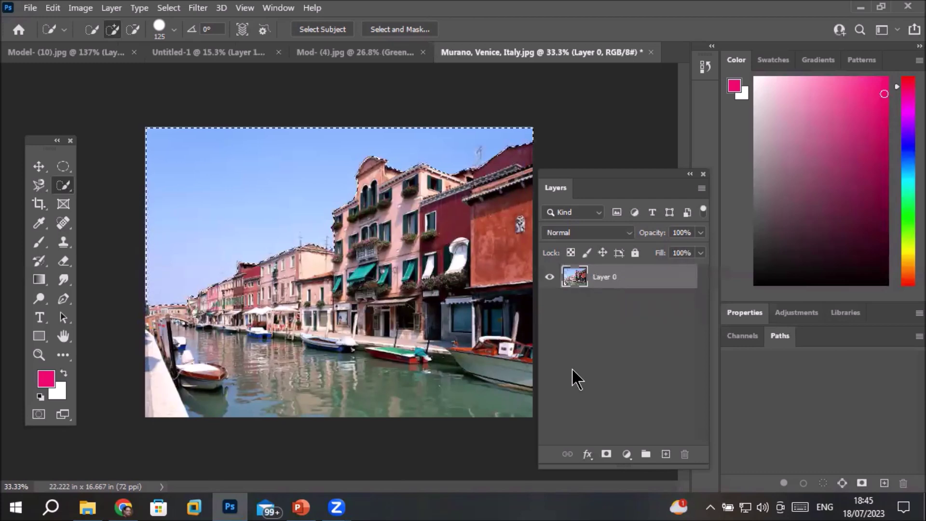
{"action": "key", "text": "ctrl+d"}
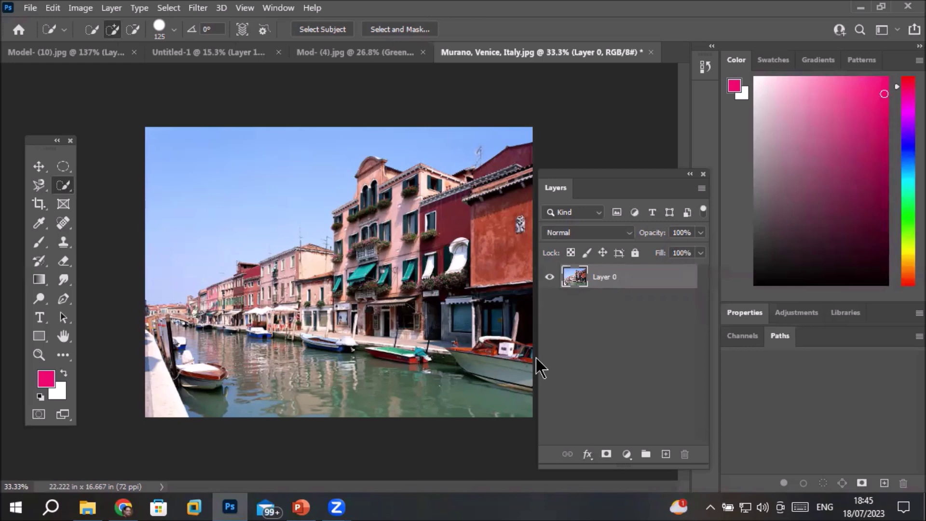
- Start Sky Replacement on the Venice photo and choose the BlueSky001byPhotoshop preset from Blue Skies
{"action": "left_click", "coordinate": [52, 8]}
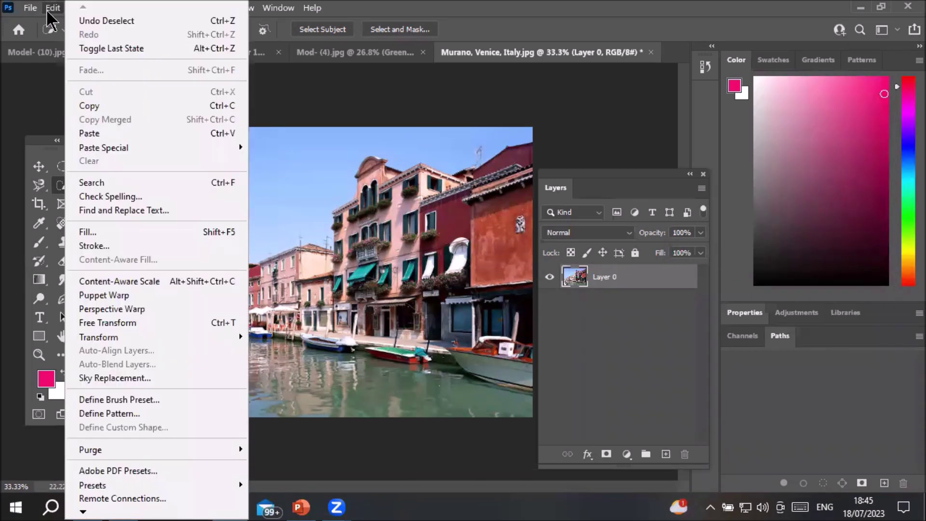
{"action": "left_click", "coordinate": [179, 380]}
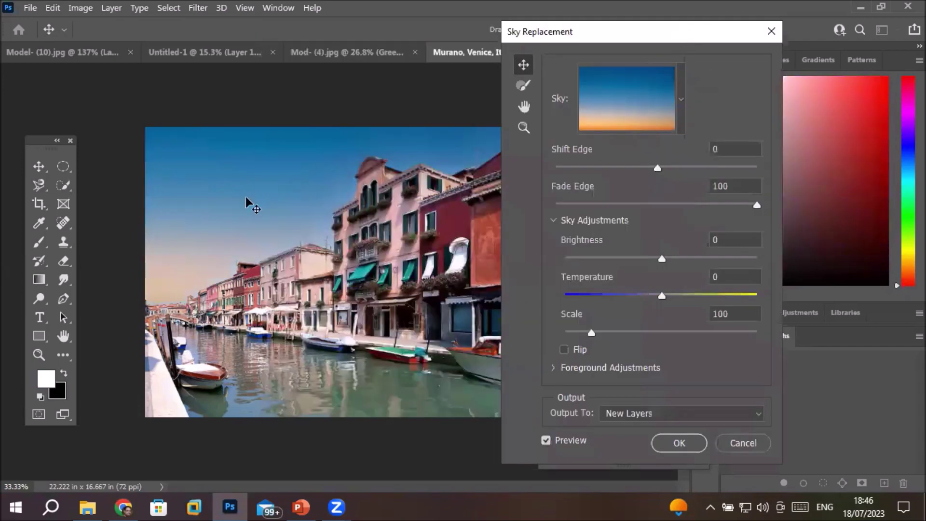
{"action": "left_click", "coordinate": [682, 107]}
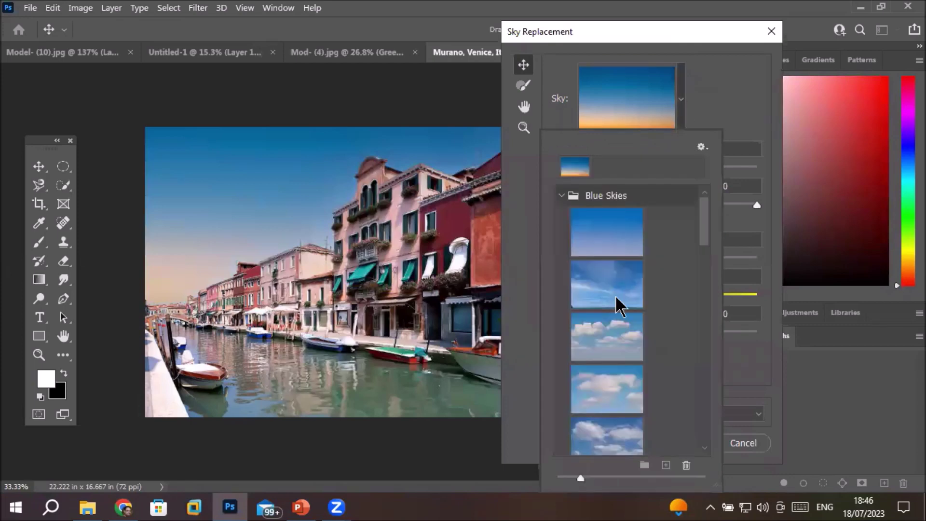
{"action": "left_click", "coordinate": [617, 302]}
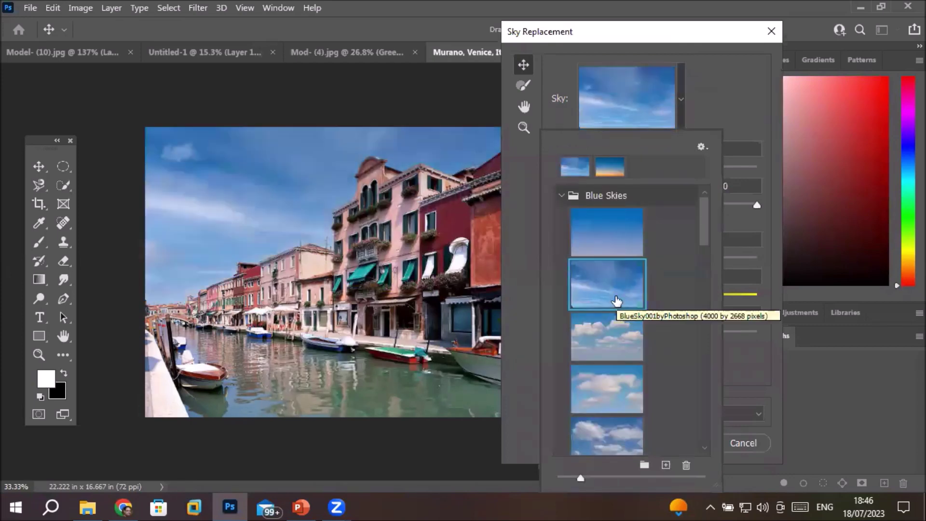
{"action": "left_click", "coordinate": [680, 110]}
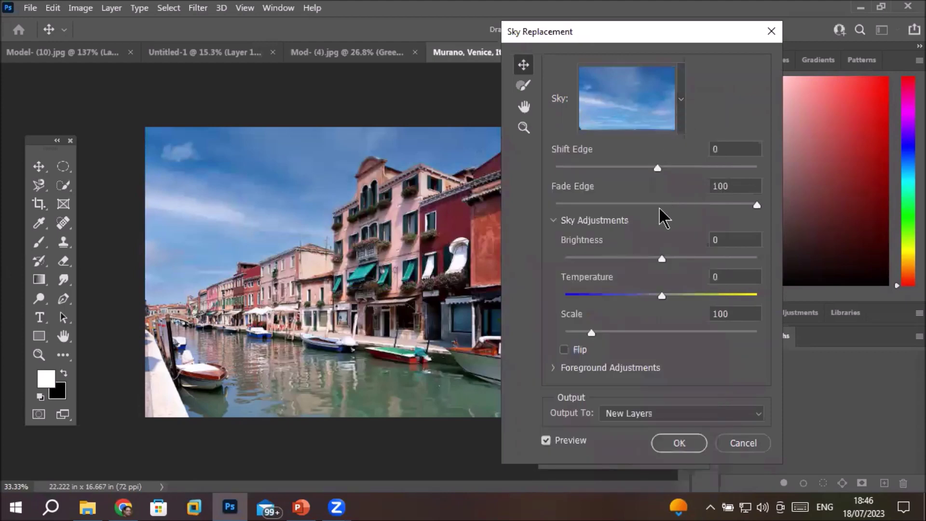
- Try three other cloudy sky presets on the Venice photo: broad white clouds, a small cloud cluster and fine rippled clouds
{"action": "left_click", "coordinate": [681, 108]}
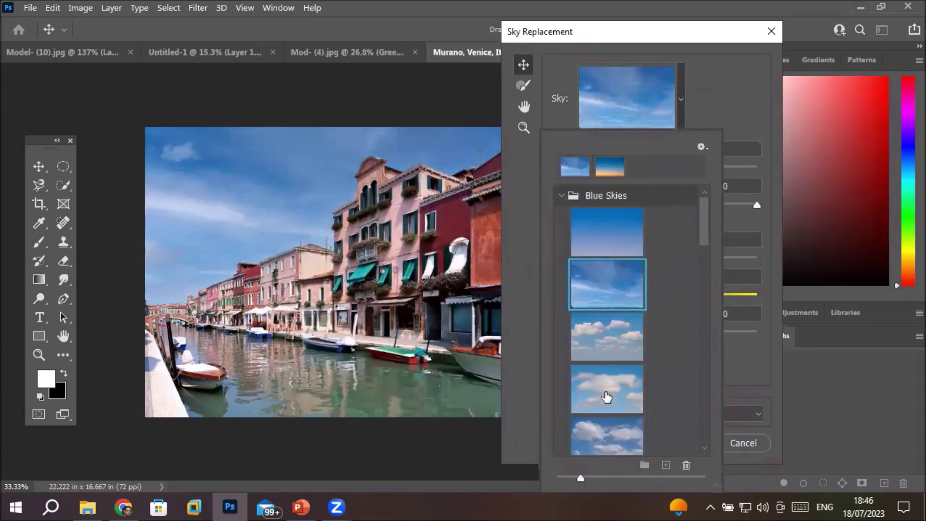
{"action": "left_click", "coordinate": [607, 395]}
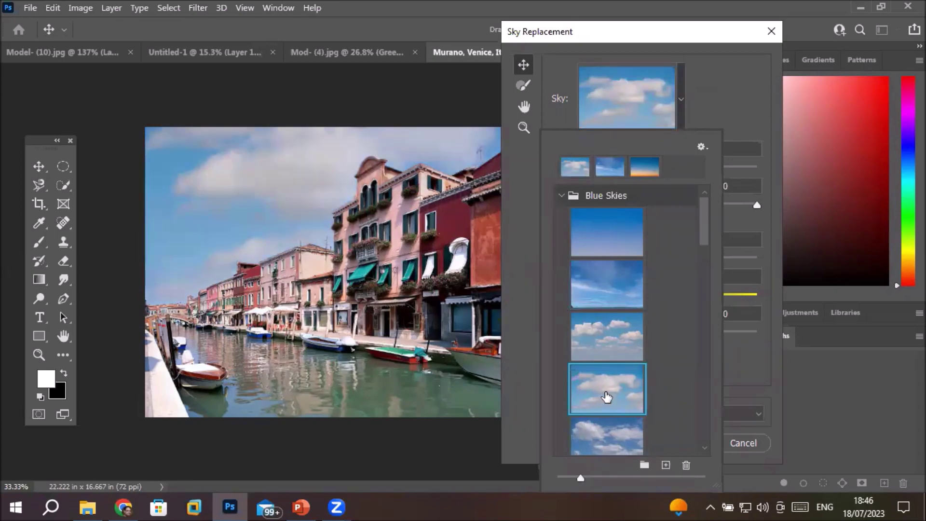
{"action": "left_click_drag", "start_coordinate": [707, 239], "coordinate": [709, 278]}
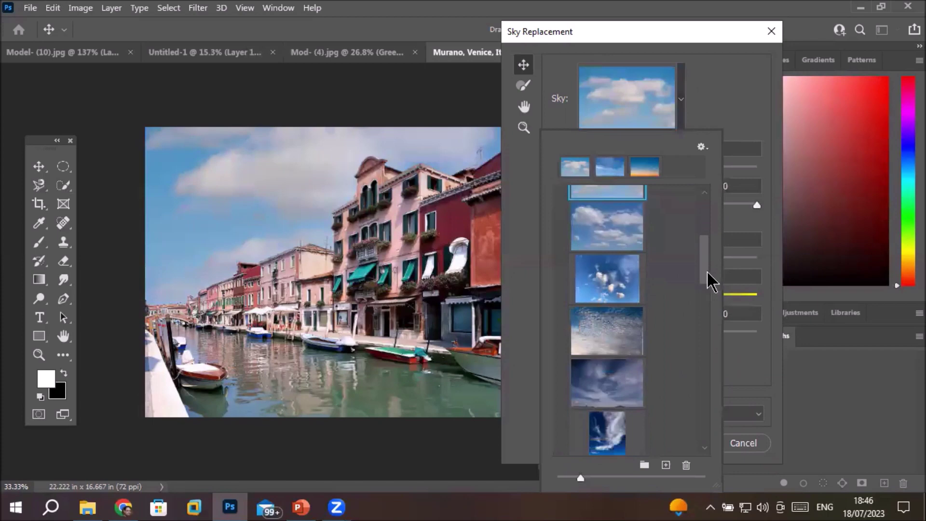
{"action": "left_click", "coordinate": [613, 273]}
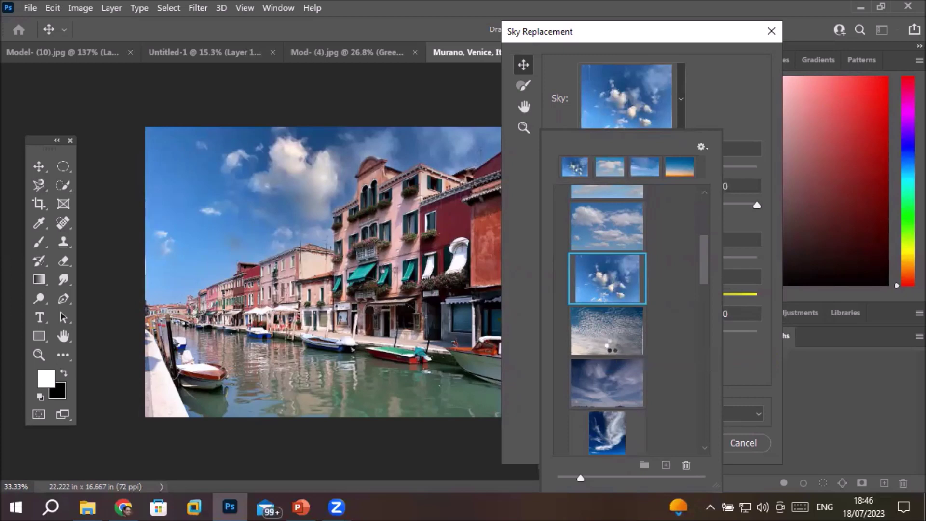
{"action": "left_click", "coordinate": [612, 348]}
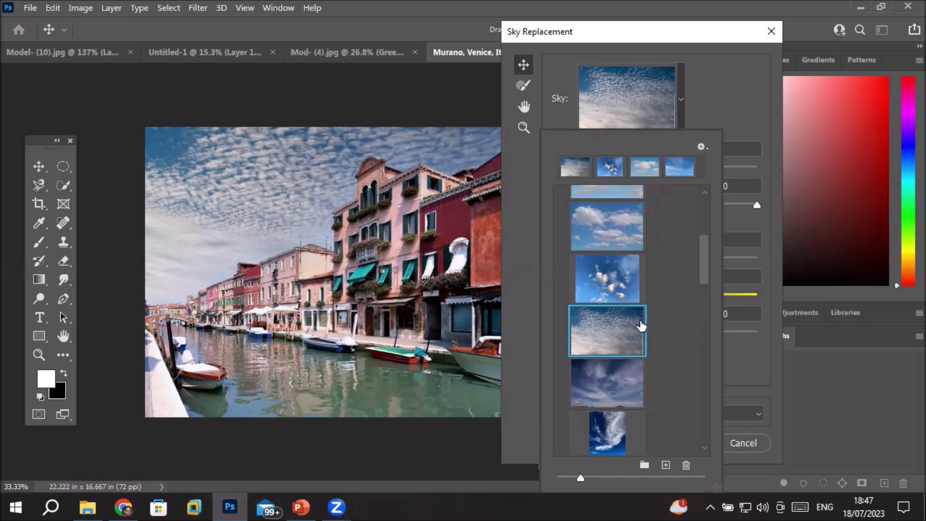
- Try dramatic sky presets on the photo, including pink and red sunsets, dark storm clouds and the purple dusk sky from Sunsets
{"action": "left_click_drag", "start_coordinate": [705, 275], "coordinate": [716, 329]}
{"action": "left_click", "coordinate": [612, 303]}
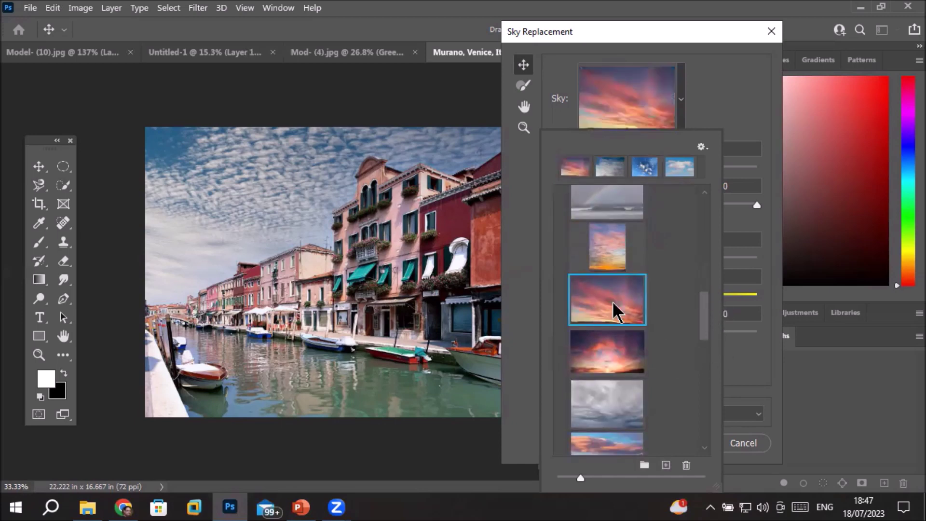
{"action": "left_click", "coordinate": [621, 351]}
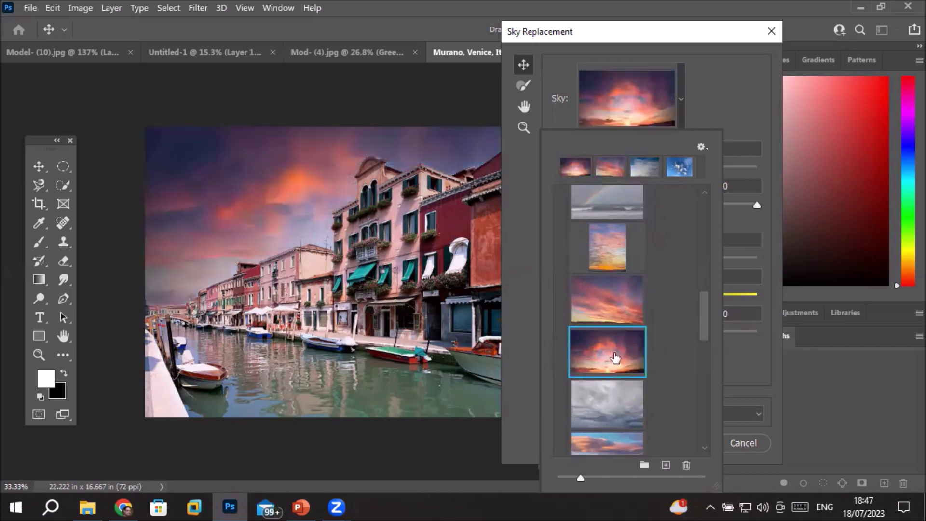
{"action": "left_click_drag", "start_coordinate": [705, 322], "coordinate": [715, 386]}
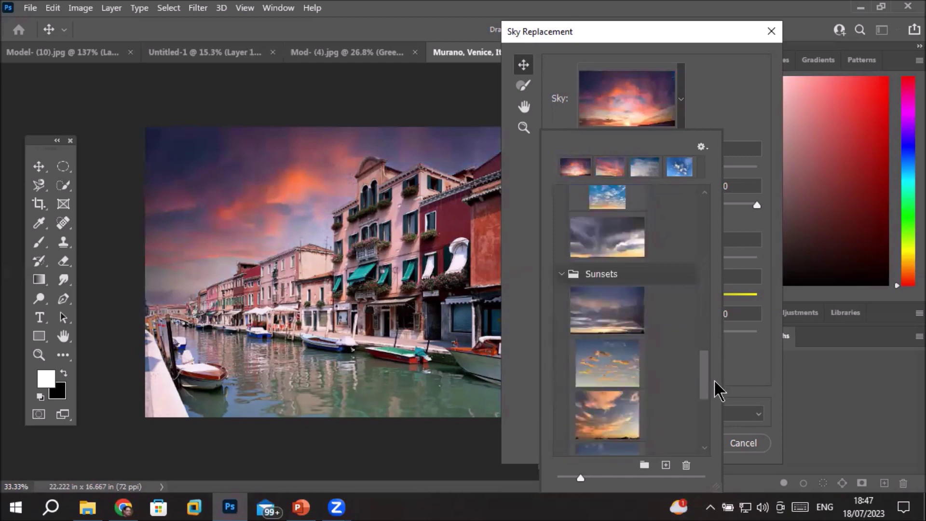
{"action": "left_click", "coordinate": [613, 247]}
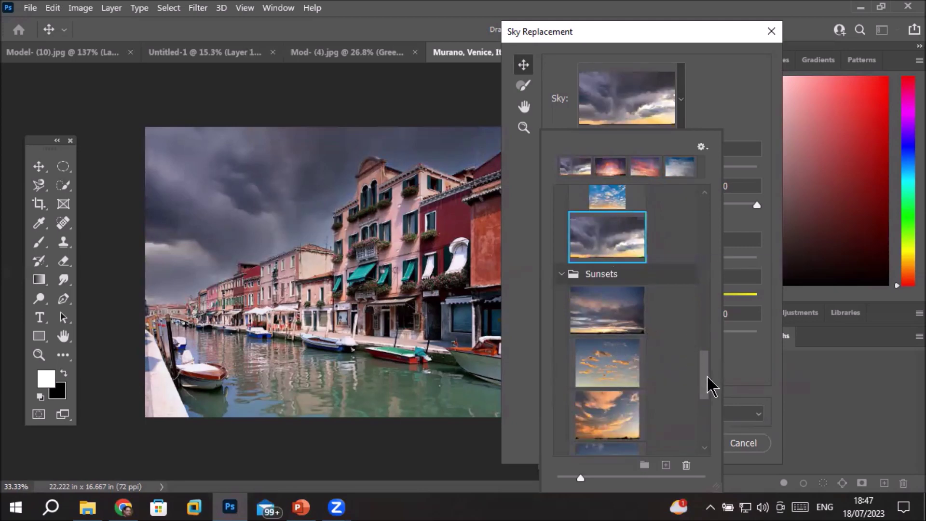
{"action": "left_click", "coordinate": [710, 436]}
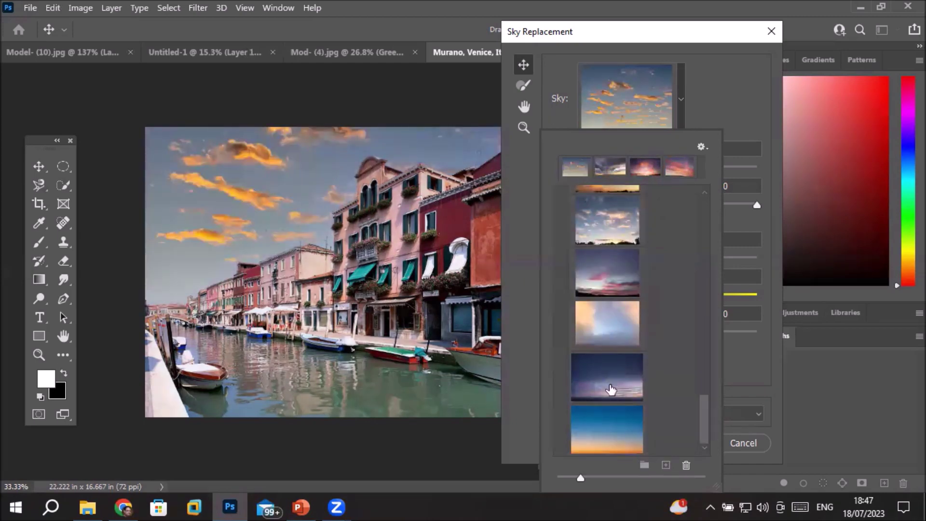
{"action": "left_click", "coordinate": [610, 390]}
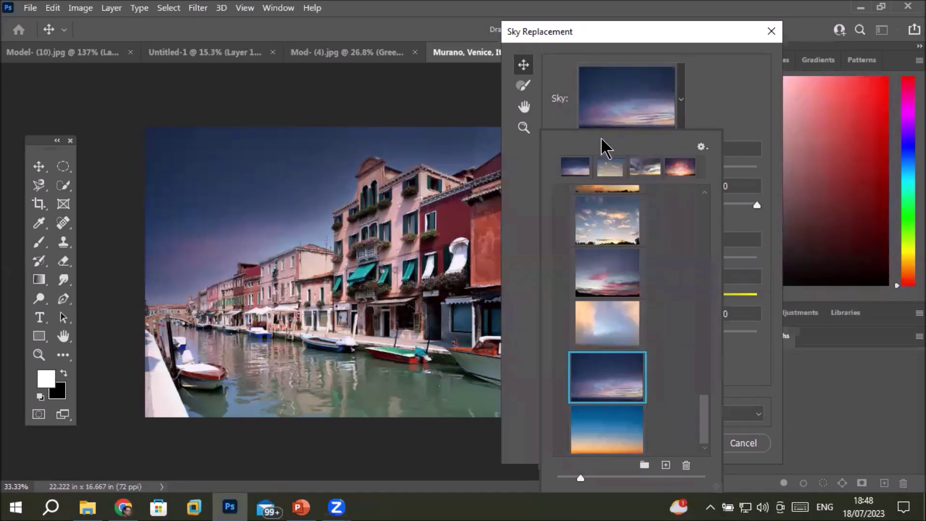
- Move the Sky Replacement dialog off the photo and try sky Temperature values of -99, -19 and 98
{"action": "left_click", "coordinate": [719, 27]}
{"action": "left_click_drag", "start_coordinate": [719, 27], "coordinate": [645, 2]}
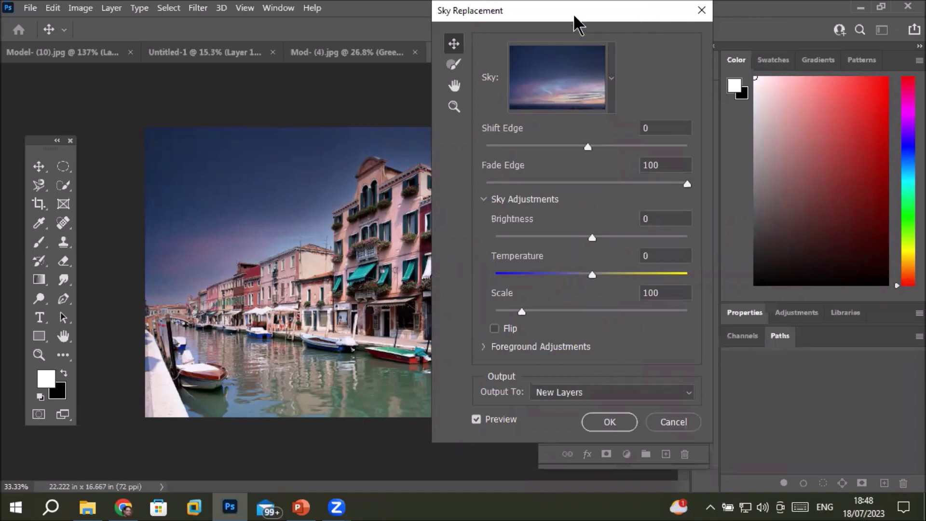
{"action": "left_click_drag", "start_coordinate": [576, 15], "coordinate": [639, 23]}
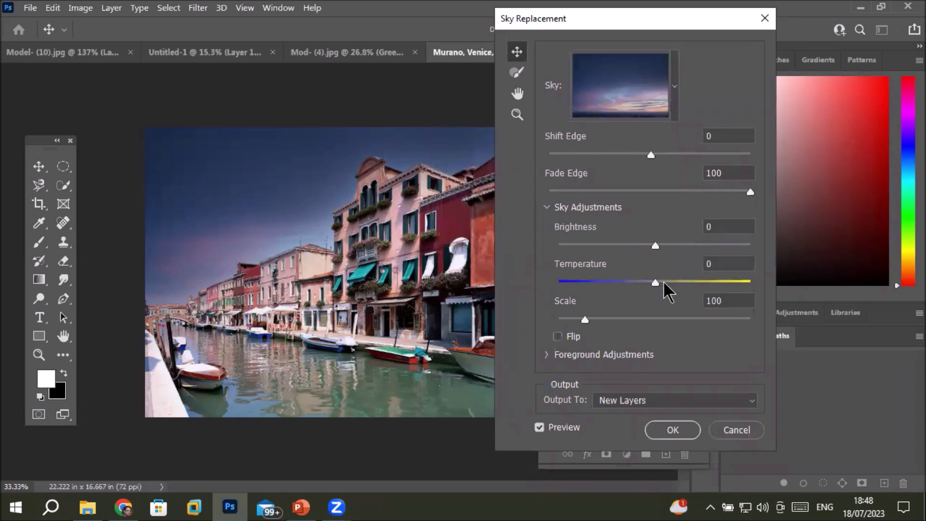
{"action": "left_click_drag", "start_coordinate": [657, 283], "coordinate": [560, 277]}
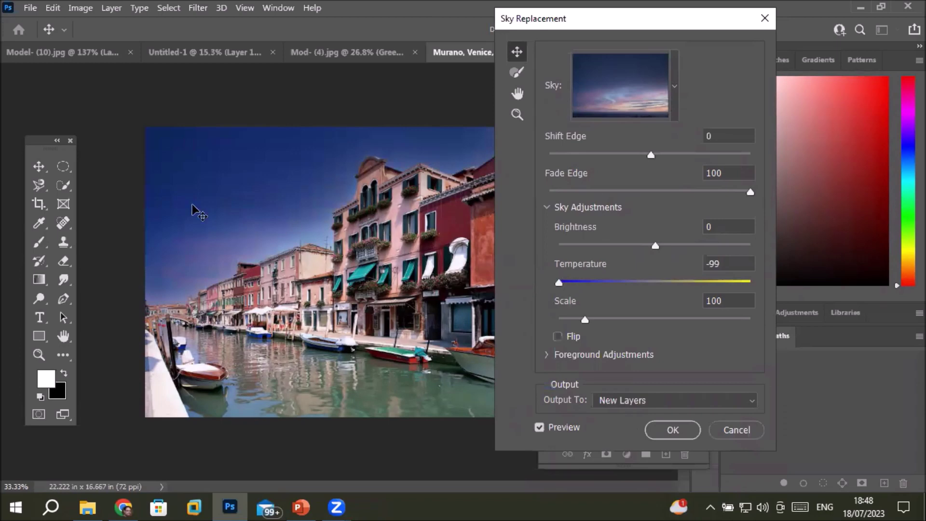
{"action": "left_click_drag", "start_coordinate": [559, 284], "coordinate": [575, 283]}
{"action": "left_click", "coordinate": [635, 284]}
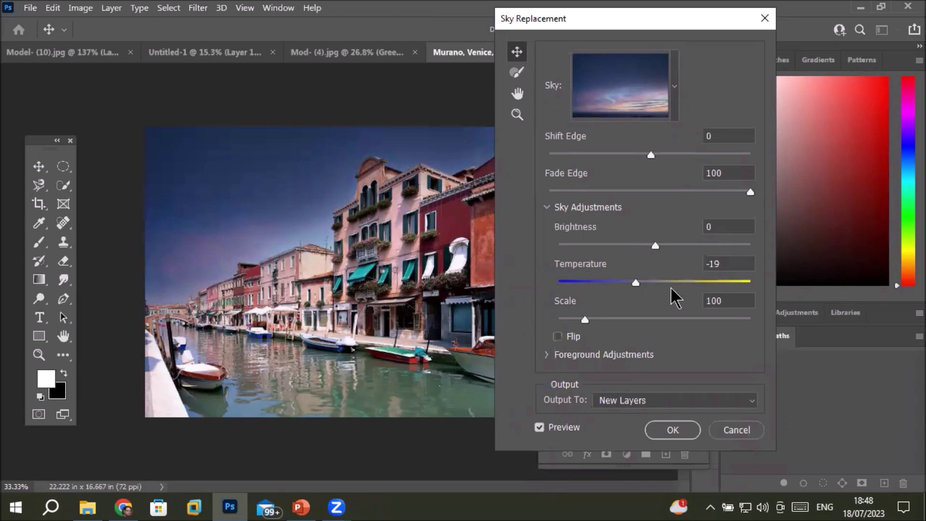
{"action": "left_click_drag", "start_coordinate": [637, 284], "coordinate": [748, 306]}
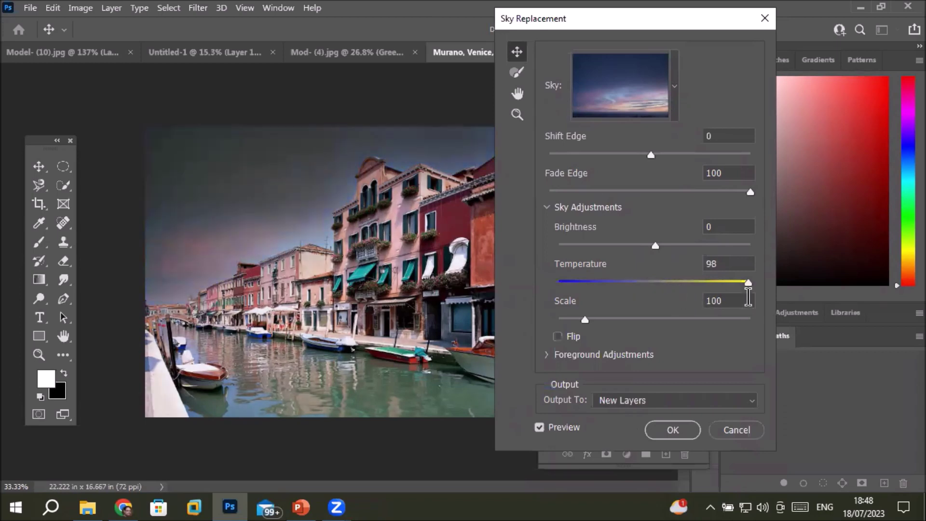
- Choose the fourth Blue Skies preset with broad white clouds, try its Scale at 304 and set it to 92
{"action": "left_click", "coordinate": [675, 95]}
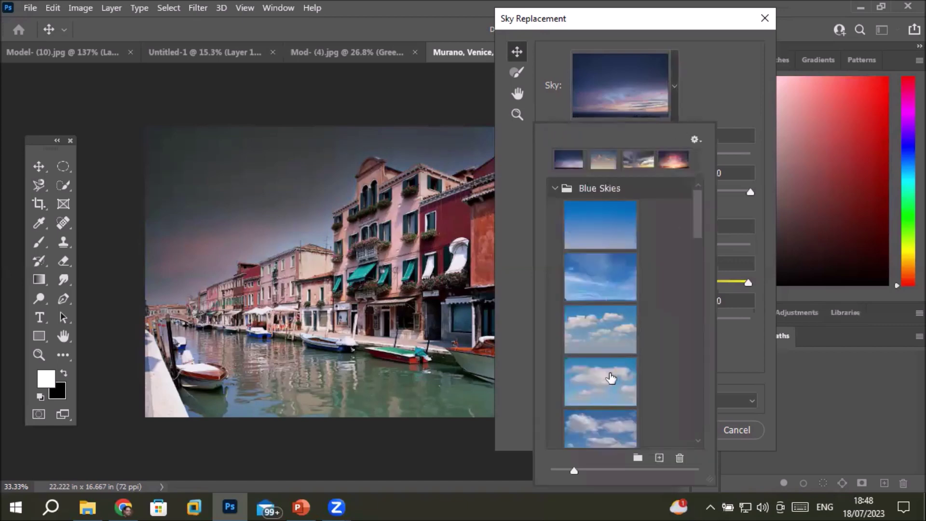
{"action": "scroll", "coordinate": [614, 338], "scroll_direction": "down", "scroll_amount": 1}
{"action": "scroll", "coordinate": [614, 328], "scroll_direction": "down", "scroll_amount": 2}
{"action": "left_click", "coordinate": [616, 295]}
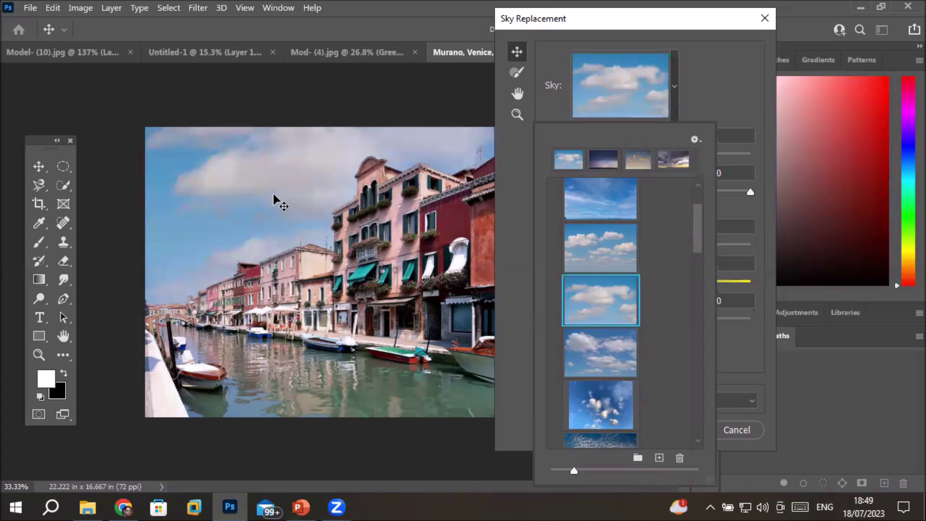
{"action": "left_click", "coordinate": [647, 95]}
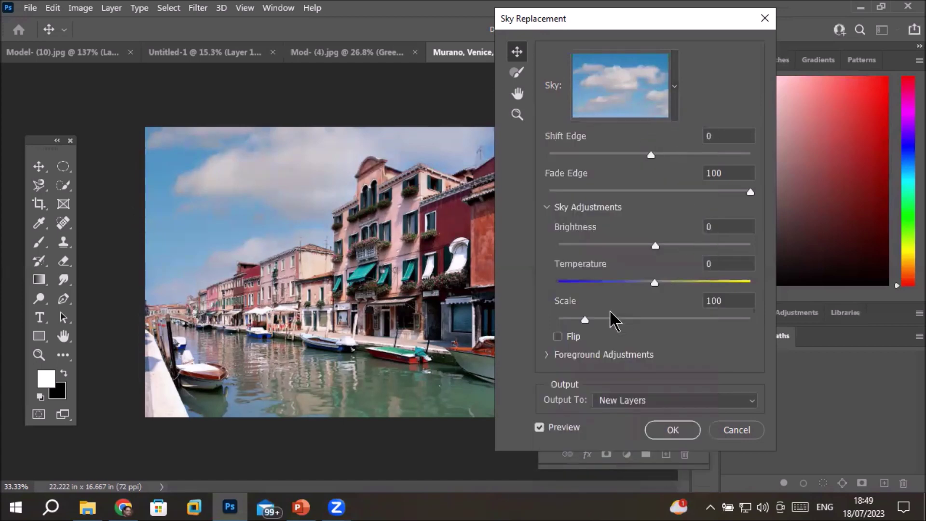
{"action": "left_click_drag", "start_coordinate": [589, 319], "coordinate": [697, 320]}
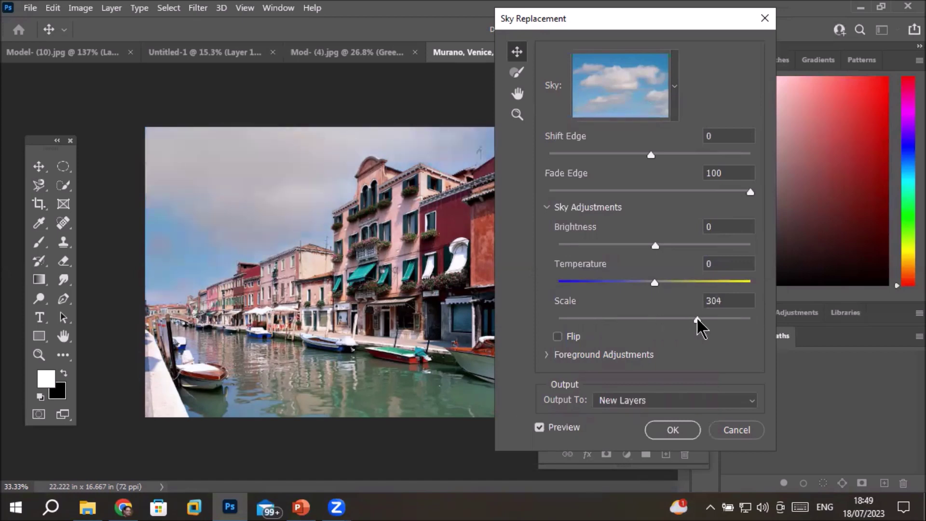
{"action": "left_click_drag", "start_coordinate": [699, 317], "coordinate": [581, 324]}
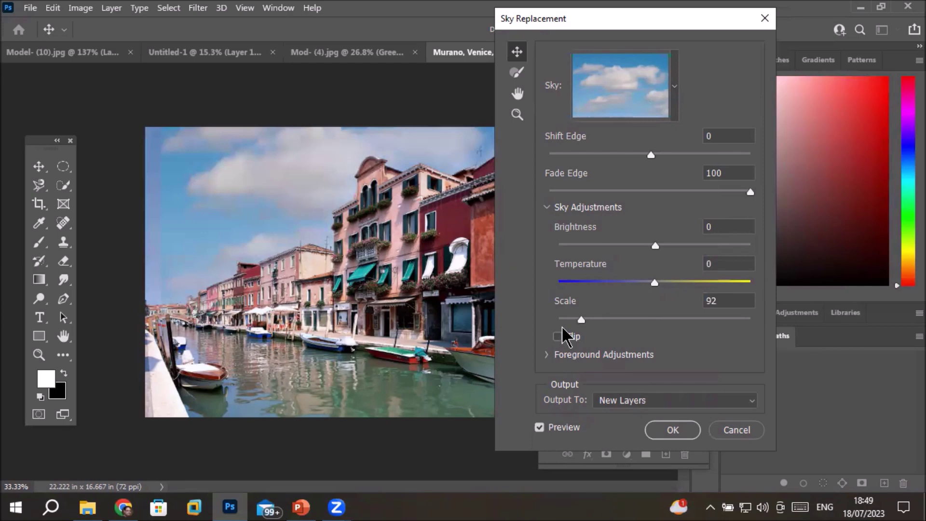
- Try Scale values of 51 and 113 for the broad white clouds sky
{"action": "left_click_drag", "start_coordinate": [583, 324], "coordinate": [559, 321]}
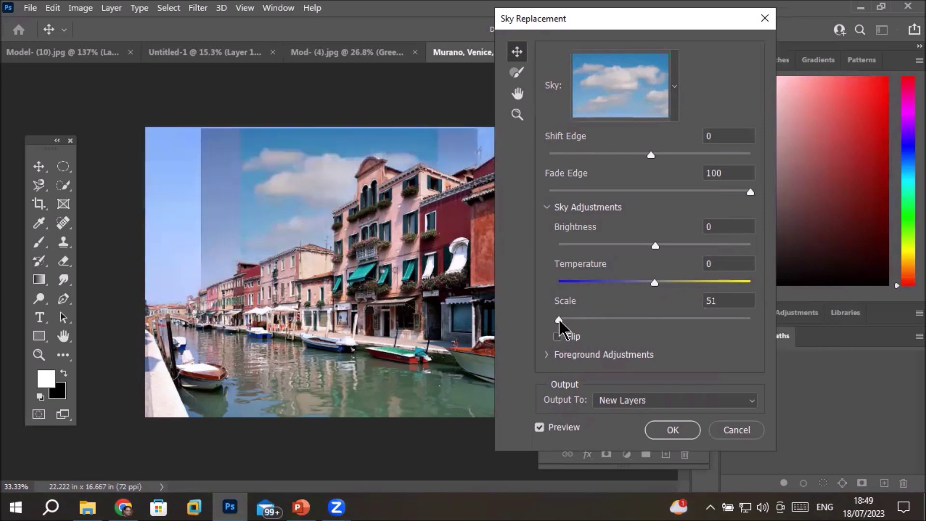
{"action": "left_click_drag", "start_coordinate": [559, 321], "coordinate": [595, 325]}
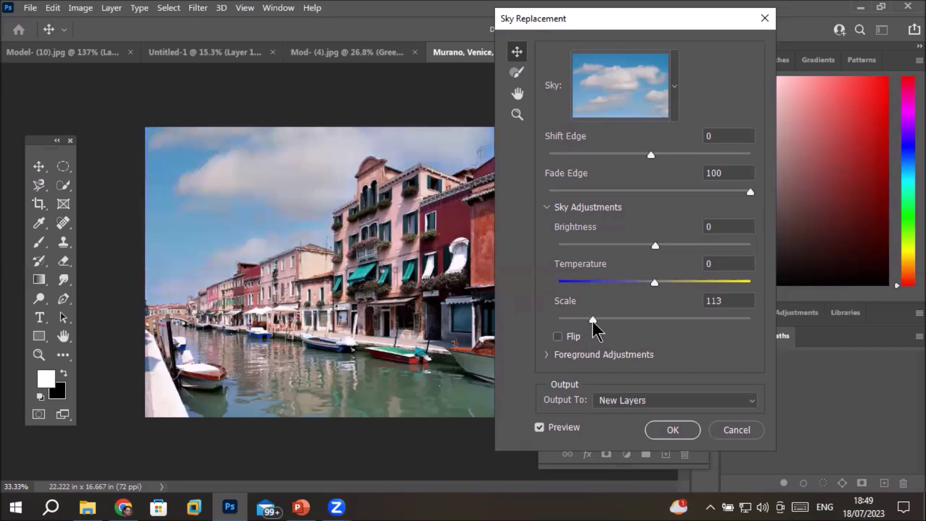
- Replace the sky with the fourth Sunsets preset, showing small scattered clouds over a dark treeline
{"action": "left_click", "coordinate": [675, 87]}
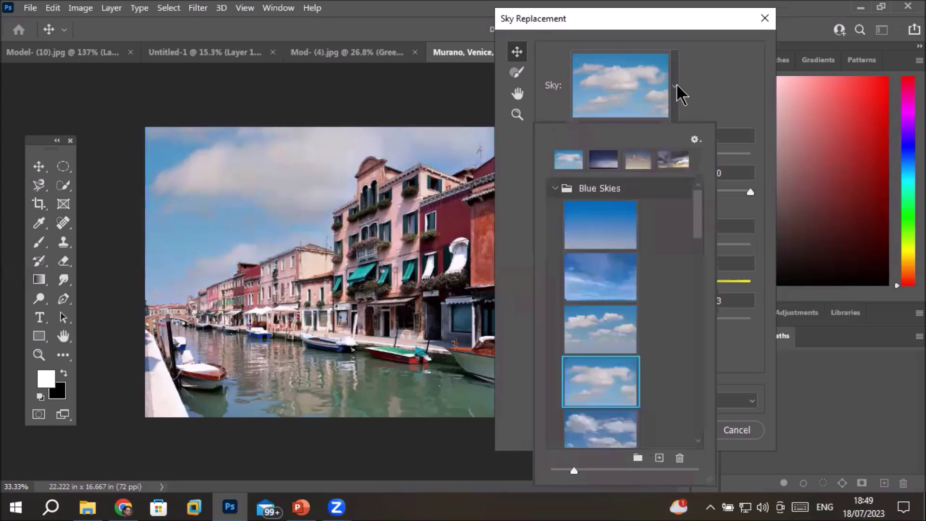
{"action": "scroll", "coordinate": [631, 284], "scroll_direction": "down", "scroll_amount": 3}
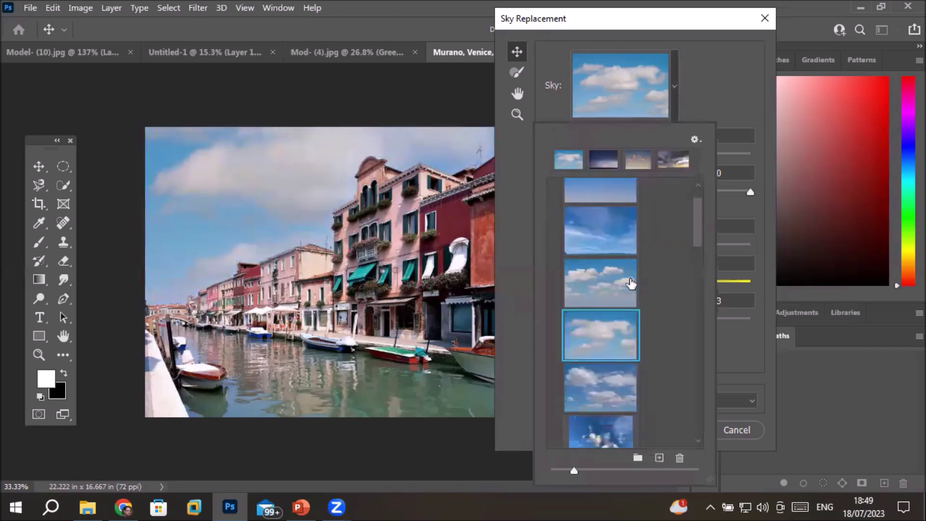
{"action": "scroll", "coordinate": [631, 283], "scroll_direction": "down", "scroll_amount": 10}
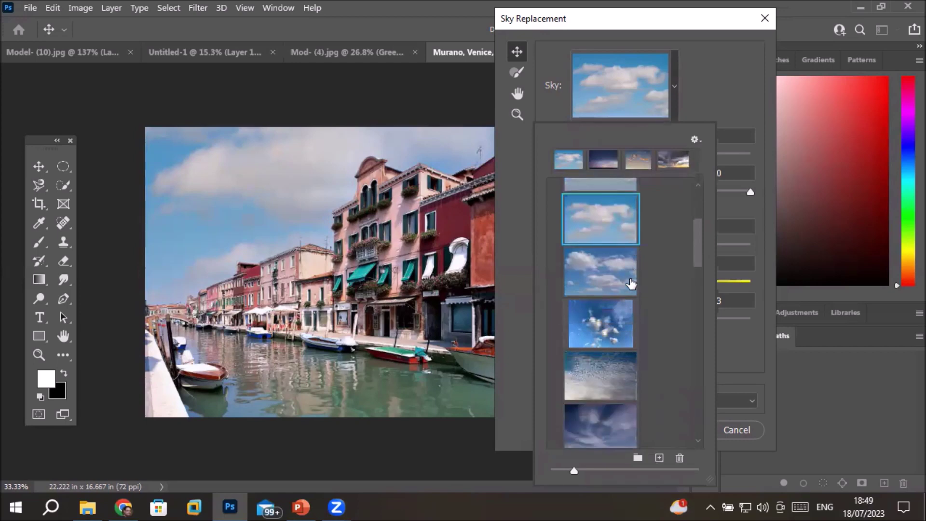
{"action": "scroll", "coordinate": [631, 284], "scroll_direction": "down", "scroll_amount": 5}
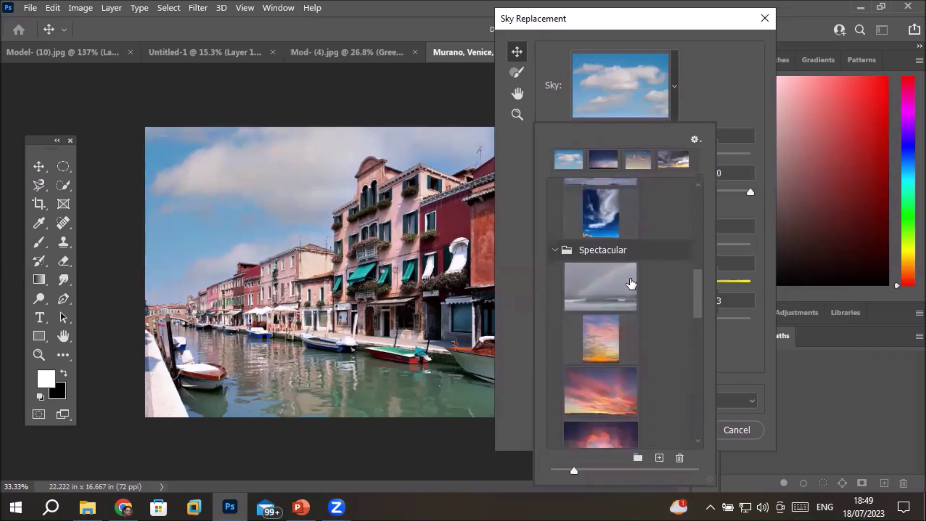
{"action": "scroll", "coordinate": [631, 284], "scroll_direction": "down", "scroll_amount": 6}
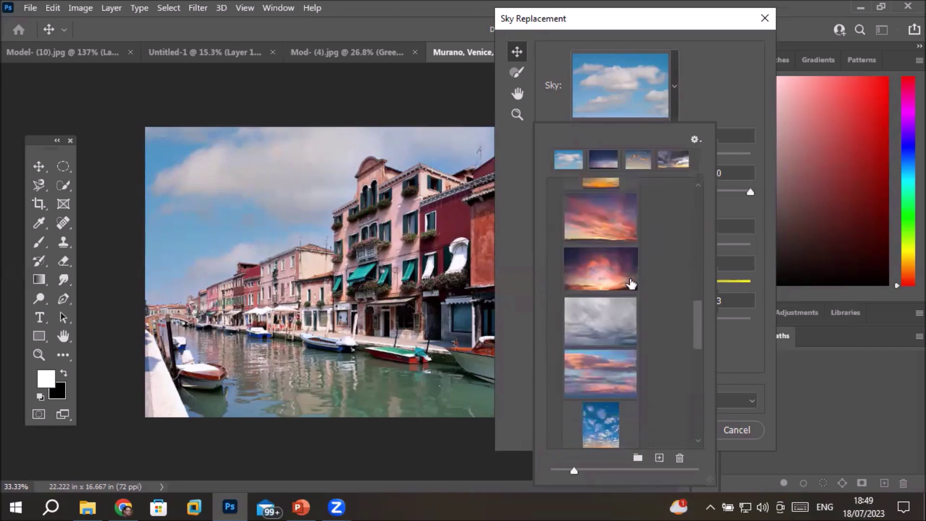
{"action": "scroll", "coordinate": [631, 284], "scroll_direction": "down", "scroll_amount": 6}
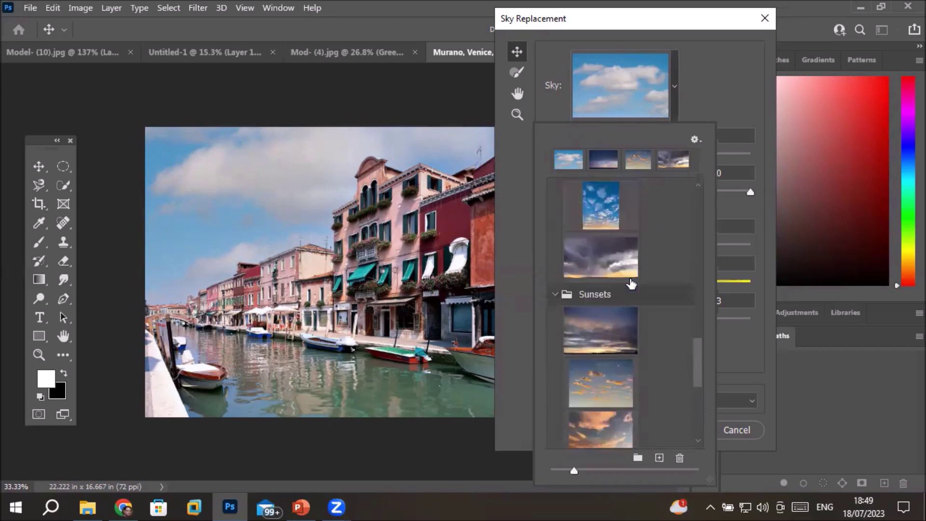
{"action": "scroll", "coordinate": [631, 284], "scroll_direction": "down", "scroll_amount": 4}
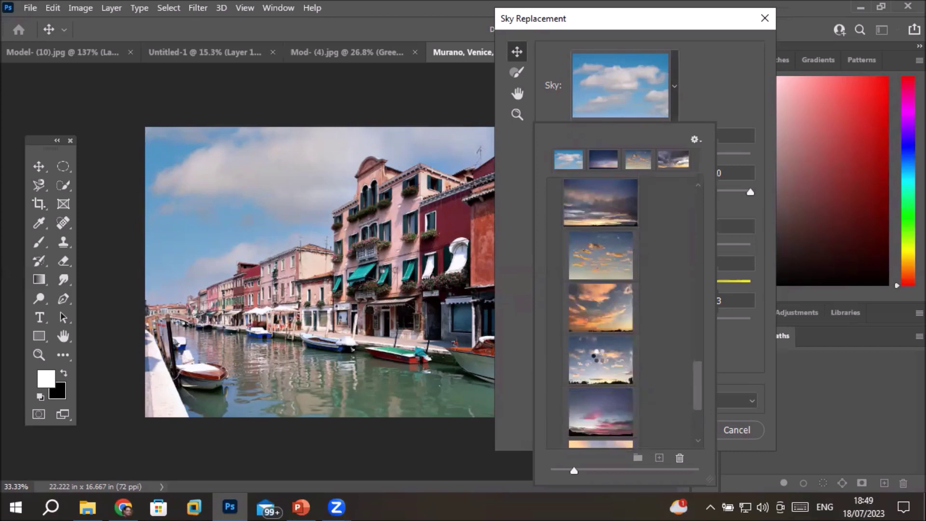
{"action": "left_click", "coordinate": [600, 359]}
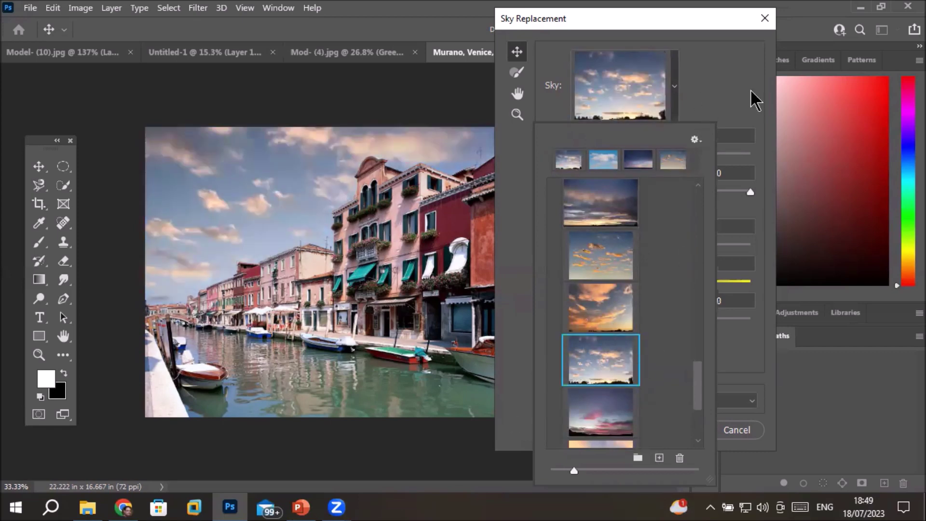
{"action": "left_click", "coordinate": [736, 97]}
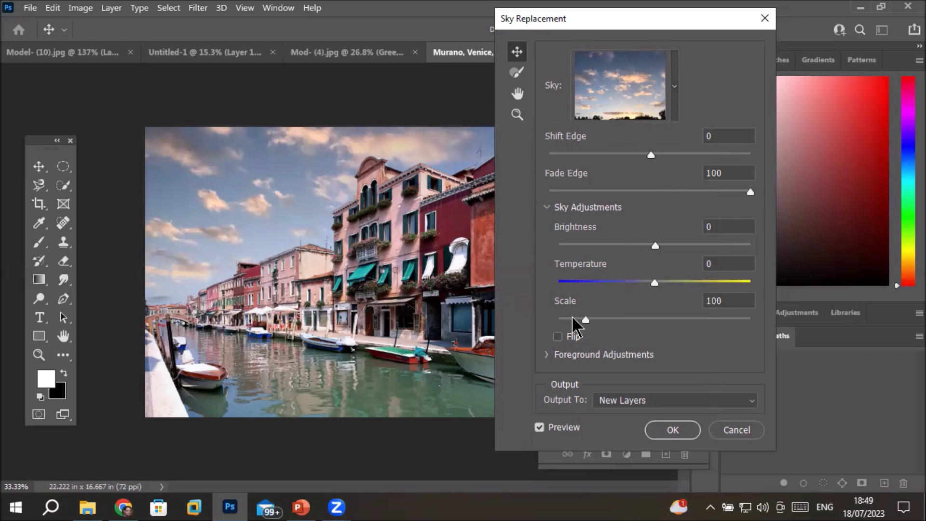
- Try the sunset sky's Scale at 127 and higher, and set it to 107
{"action": "left_click_drag", "start_coordinate": [586, 319], "coordinate": [600, 321]}
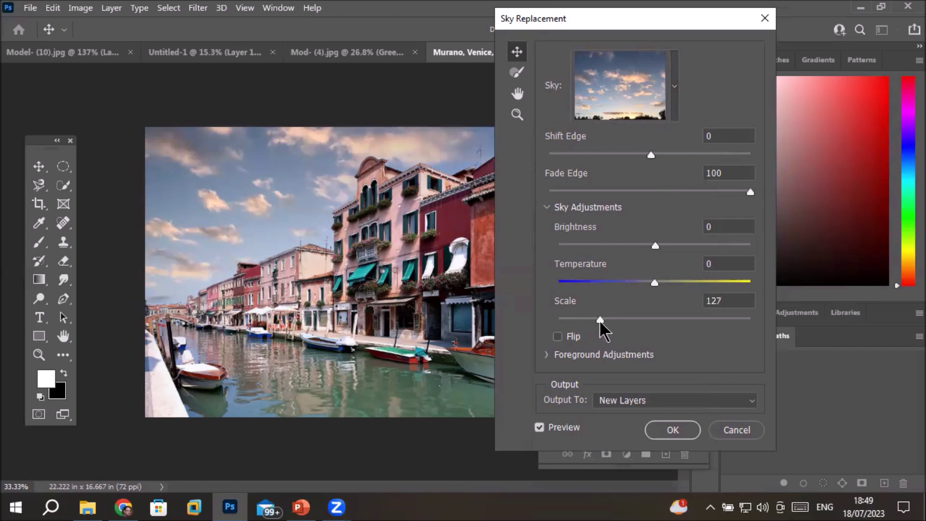
{"action": "left_click", "coordinate": [628, 320]}
{"action": "left_click_drag", "start_coordinate": [629, 320], "coordinate": [589, 316]}
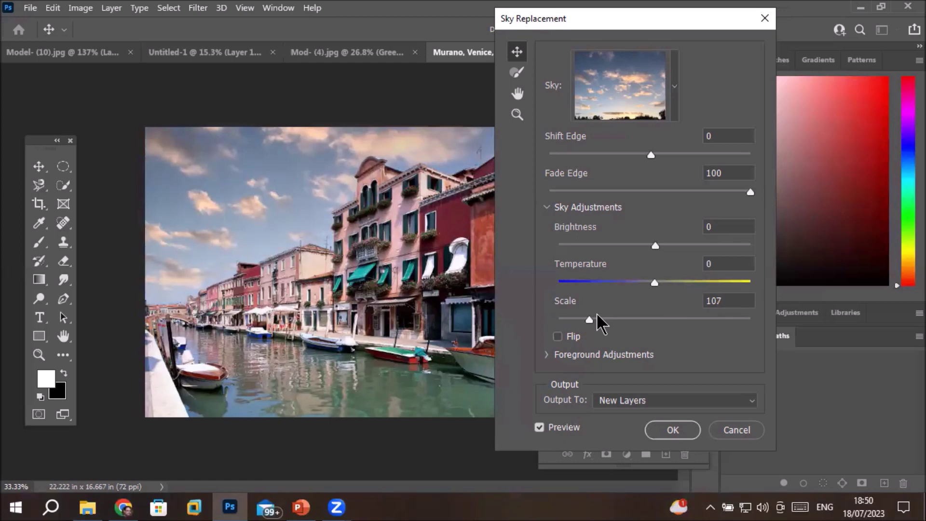
- Compare the sunset sky flipped and unflipped, and leave Flip turned on
{"action": "left_click", "coordinate": [556, 340]}
{"action": "left_click", "coordinate": [556, 344]}
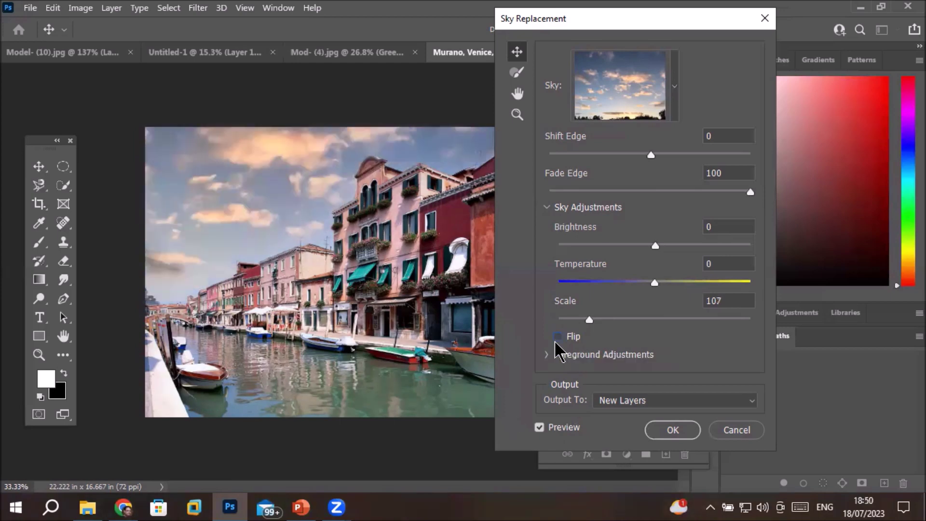
{"action": "left_click", "coordinate": [556, 342]}
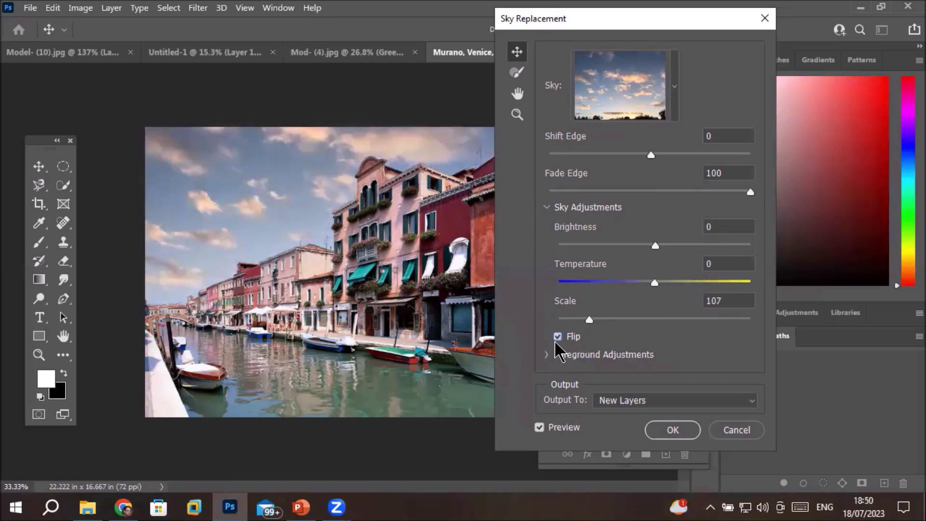
{"action": "left_click", "coordinate": [557, 342]}
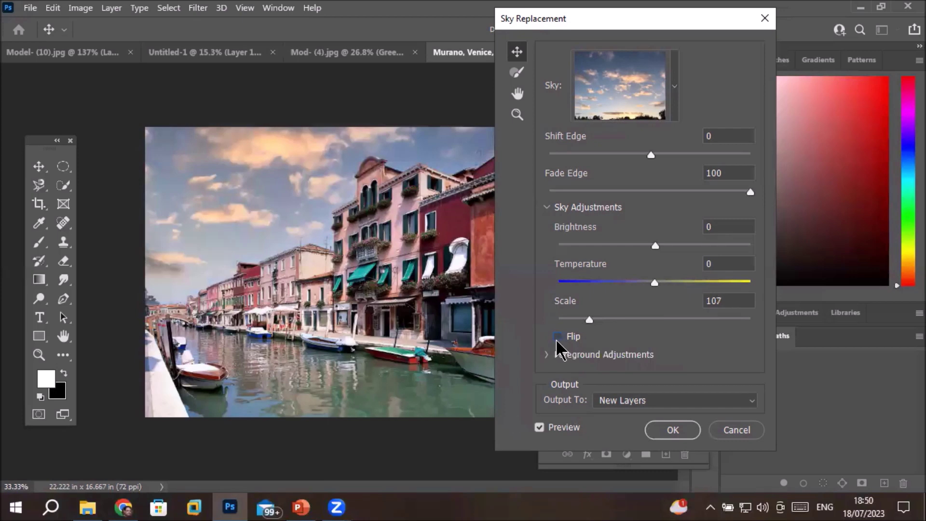
{"action": "left_click", "coordinate": [557, 343]}
- Try the sky Brightness at 97, set it to -100, and output the sky replacement to a Duplicate Layer
{"action": "left_click_drag", "start_coordinate": [655, 246], "coordinate": [749, 249]}
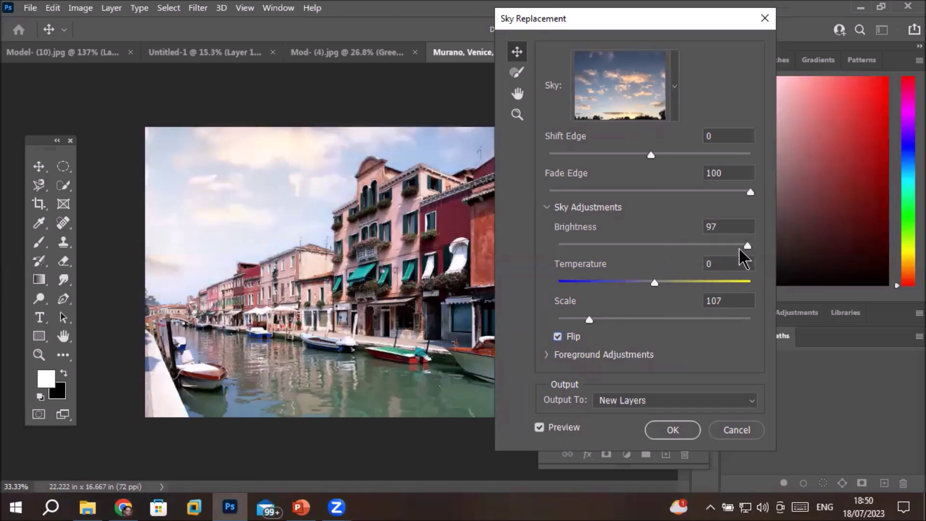
{"action": "left_click_drag", "start_coordinate": [749, 247], "coordinate": [546, 256]}
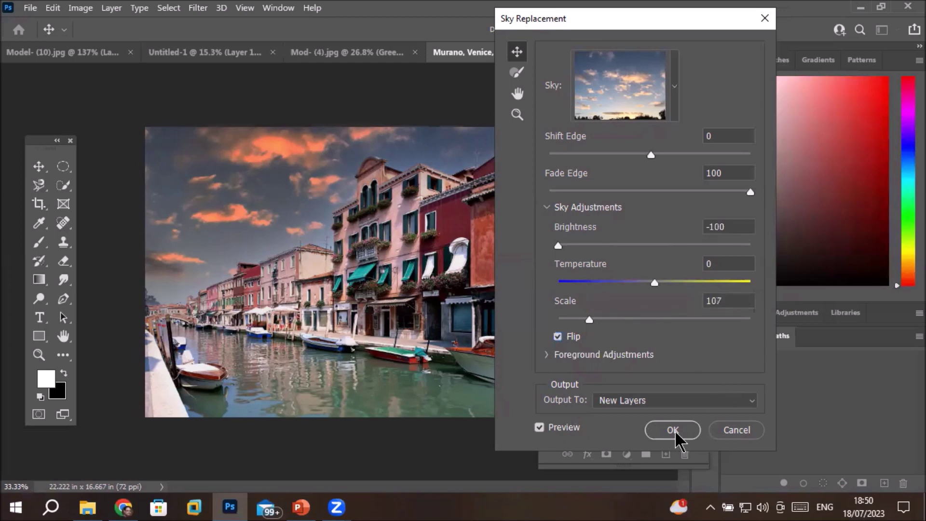
{"action": "left_click", "coordinate": [755, 401]}
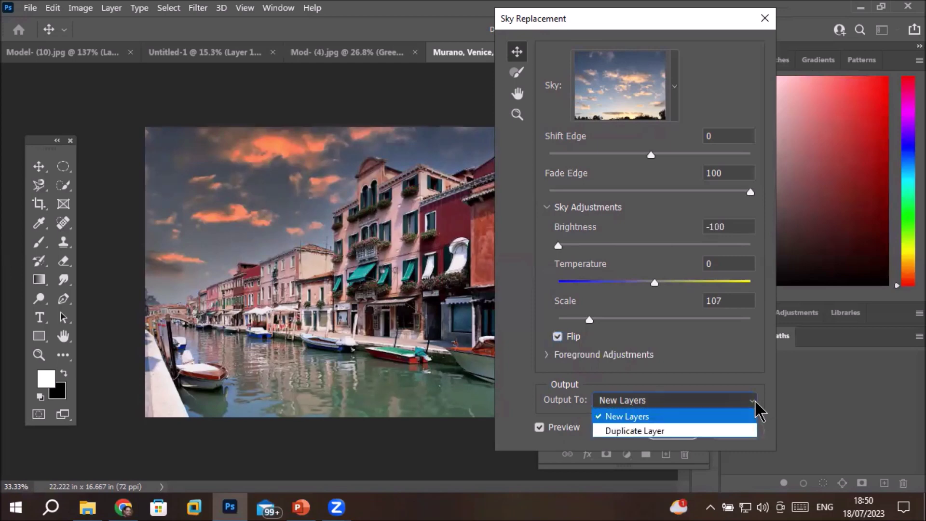
{"action": "left_click", "coordinate": [701, 431]}
{"action": "left_click", "coordinate": [670, 430]}
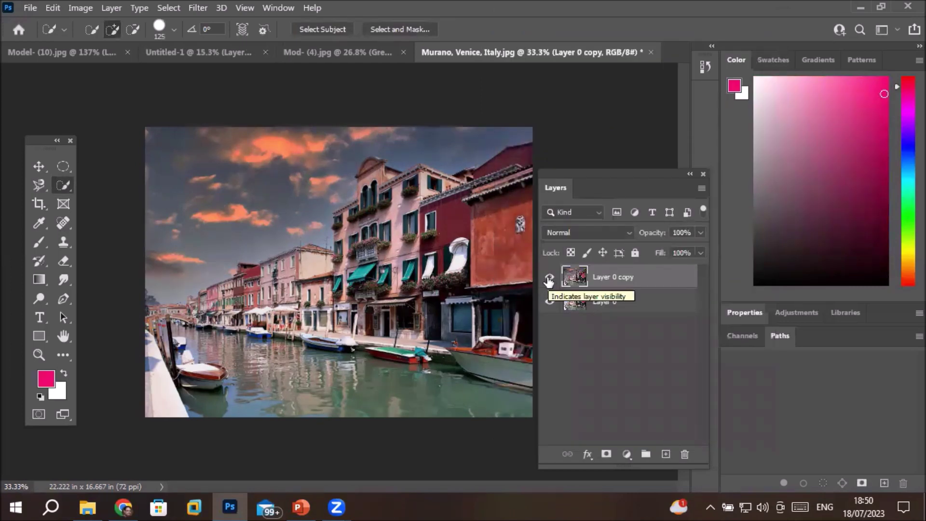
- Toggle the visibility of Layer 0 copy repeatedly to compare the replaced sky with the original photo, leaving the layer visible
{"action": "left_click", "coordinate": [549, 279]}
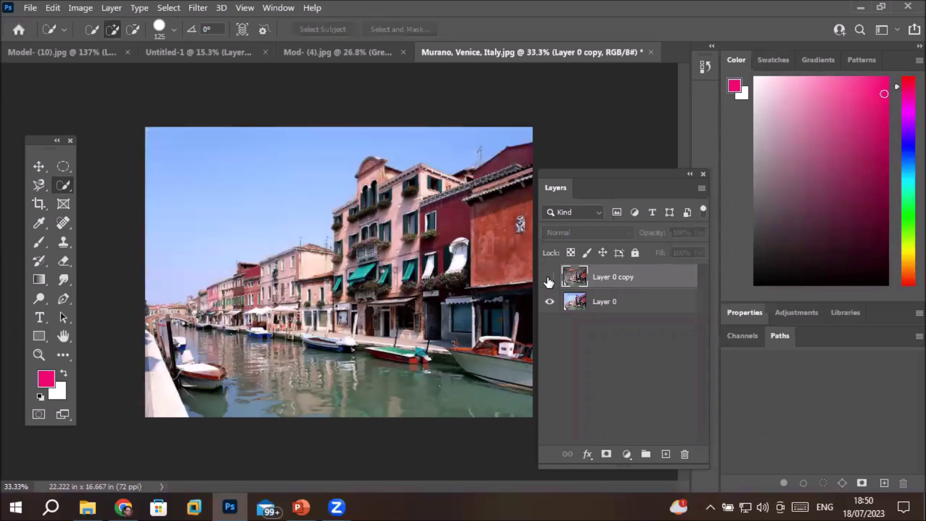
{"action": "left_click", "coordinate": [549, 279]}
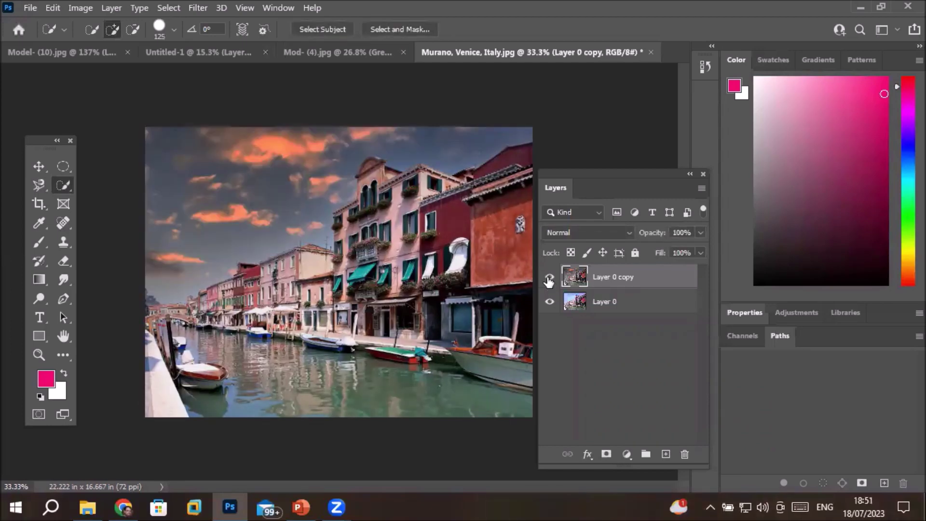
{"action": "left_click", "coordinate": [549, 279]}
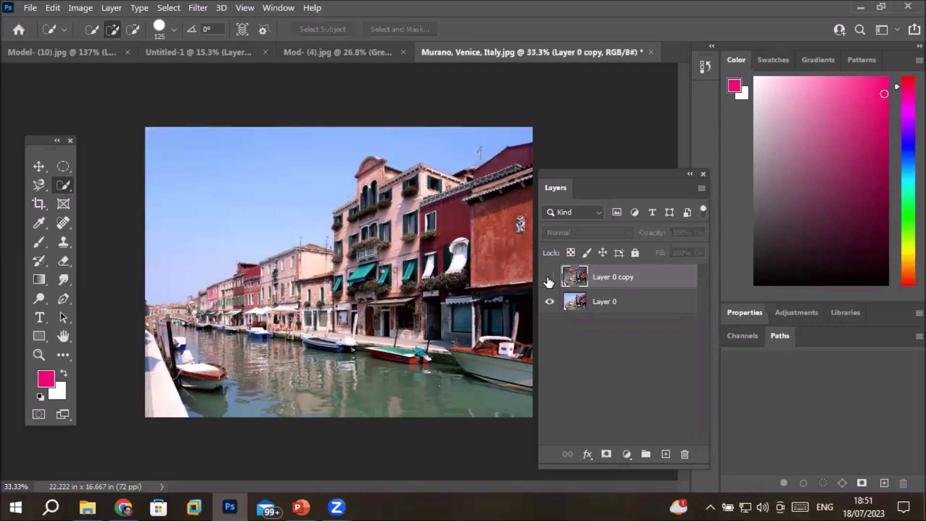
{"action": "left_click", "coordinate": [612, 306]}
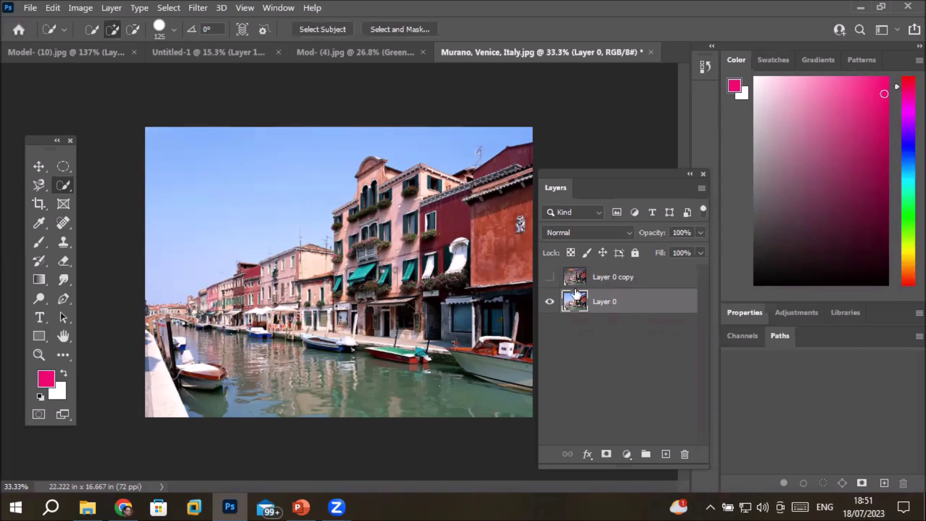
{"action": "left_click", "coordinate": [550, 278]}
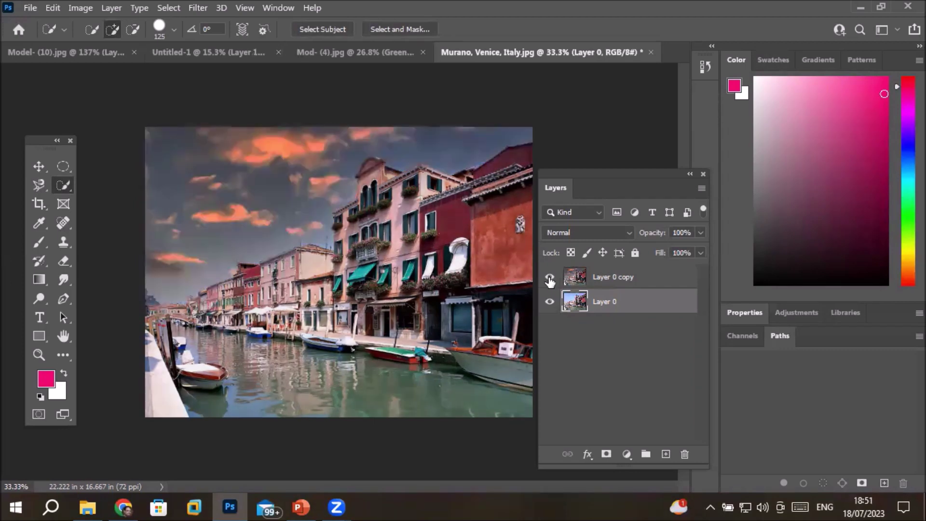
{"action": "left_click", "coordinate": [550, 278]}
{"action": "left_click", "coordinate": [550, 277]}
{"action": "left_click", "coordinate": [550, 278]}
{"action": "left_click", "coordinate": [550, 278]}
{"action": "left_click", "coordinate": [549, 278]}
{"action": "left_click", "coordinate": [550, 282]}
- Switch to the Mod- (4).jpg document and paint a Quick Selection down the walking man with the GreenHome layer active
{"action": "right_click", "coordinate": [61, 187]}
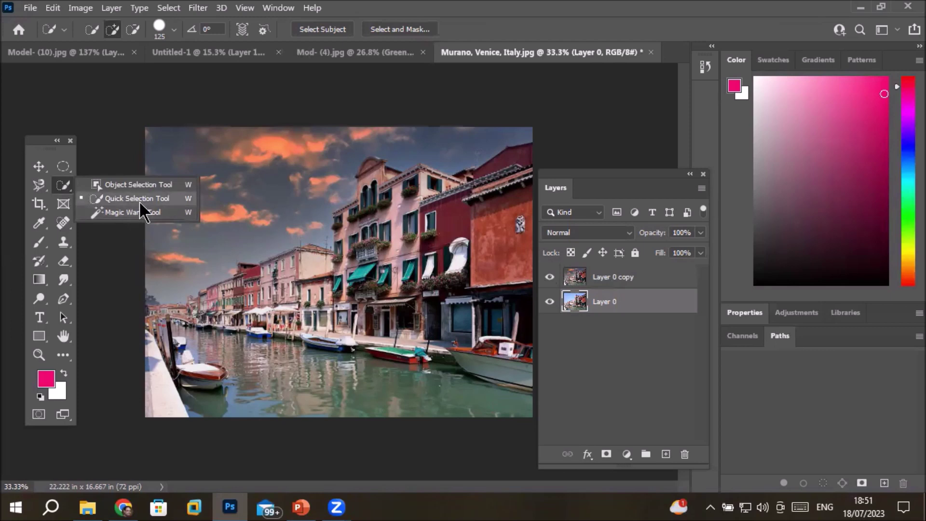
{"action": "left_click", "coordinate": [238, 58]}
{"action": "left_click", "coordinate": [382, 56]}
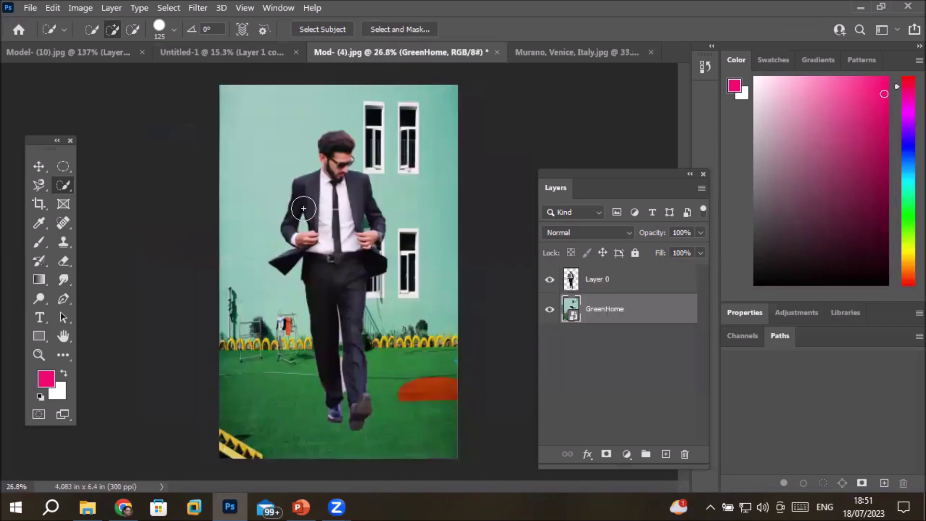
{"action": "right_click", "coordinate": [67, 196]}
{"action": "left_click", "coordinate": [123, 198]}
{"action": "scroll", "coordinate": [350, 202], "scroll_direction": "up", "scroll_amount": 1}
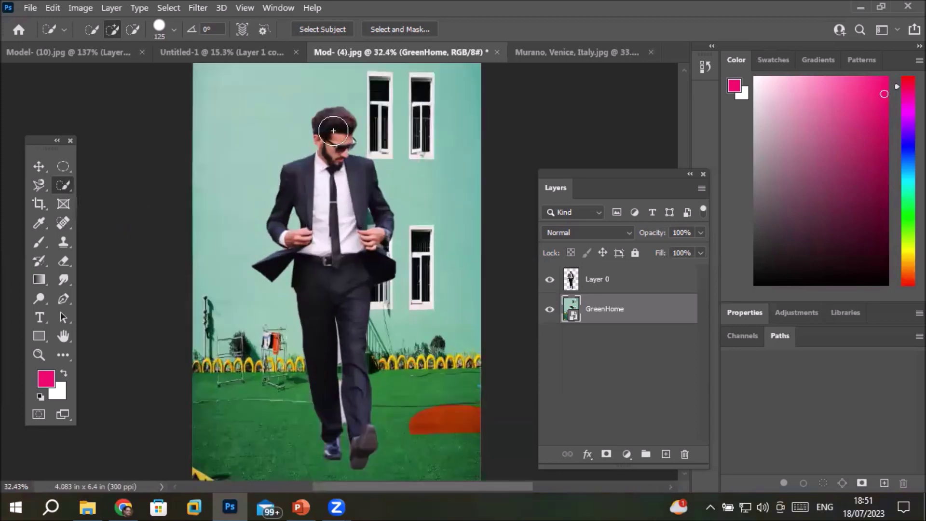
{"action": "mouse_move", "coordinate": [323, 180]}
{"action": "left_mouse_down"}
{"action": "mouse_move", "coordinate": [351, 425]}
{"action": "mouse_move", "coordinate": [346, 397]}
{"action": "left_mouse_up"}
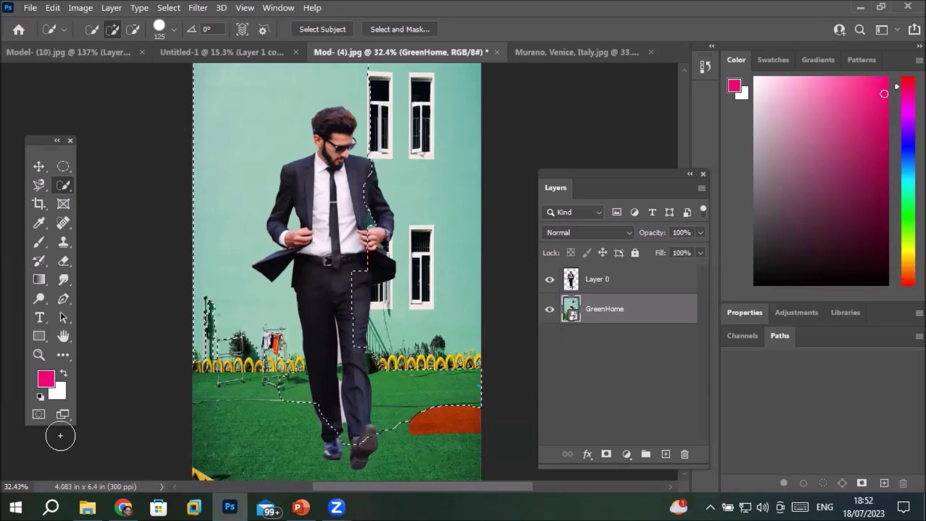
- Switch to File Explorer and browse the BuildingAndMonoments folder for another photo
{"action": "left_click", "coordinate": [88, 507]}
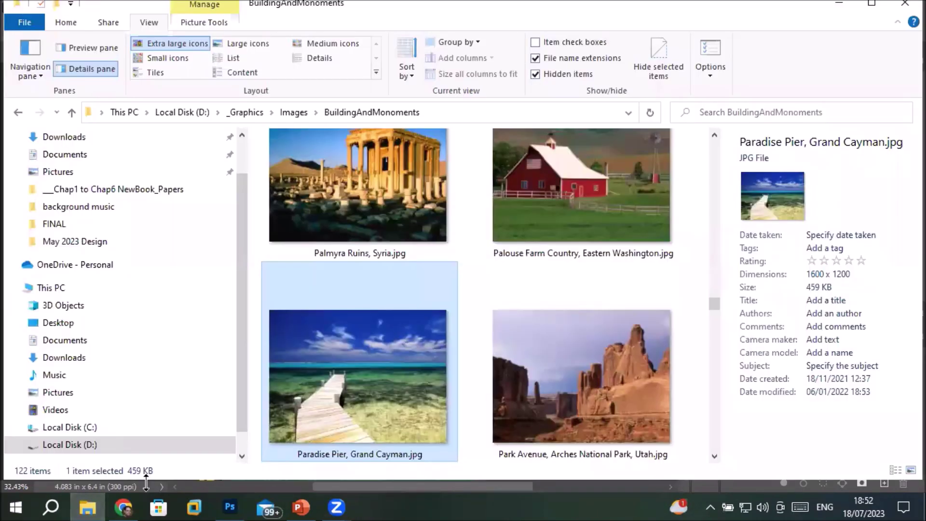
{"action": "scroll", "coordinate": [392, 331], "scroll_direction": "up", "scroll_amount": 6}
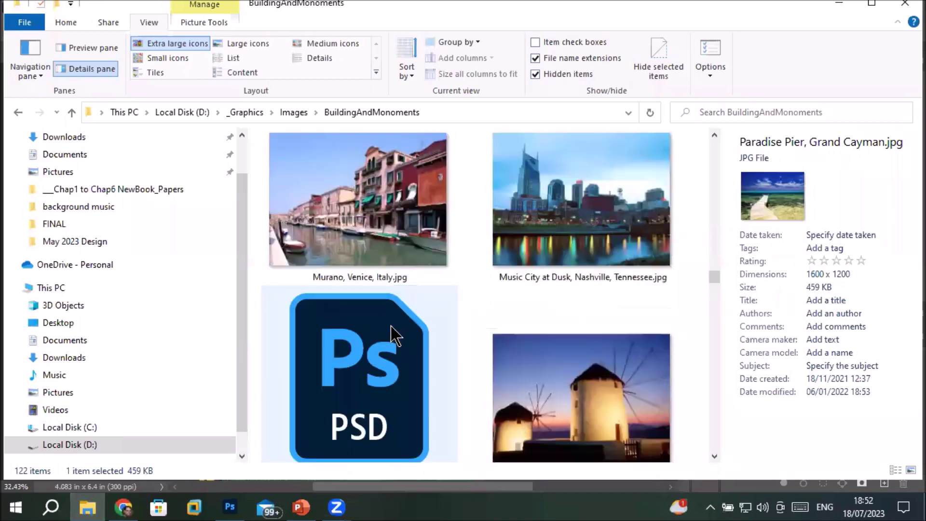
{"action": "scroll", "coordinate": [393, 331], "scroll_direction": "up", "scroll_amount": 8}
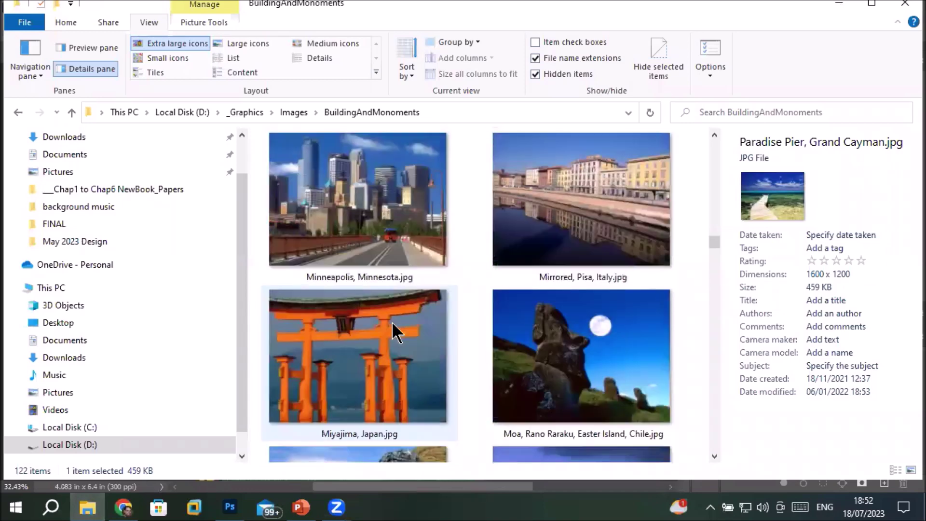
{"action": "scroll", "coordinate": [392, 325], "scroll_direction": "up", "scroll_amount": 5}
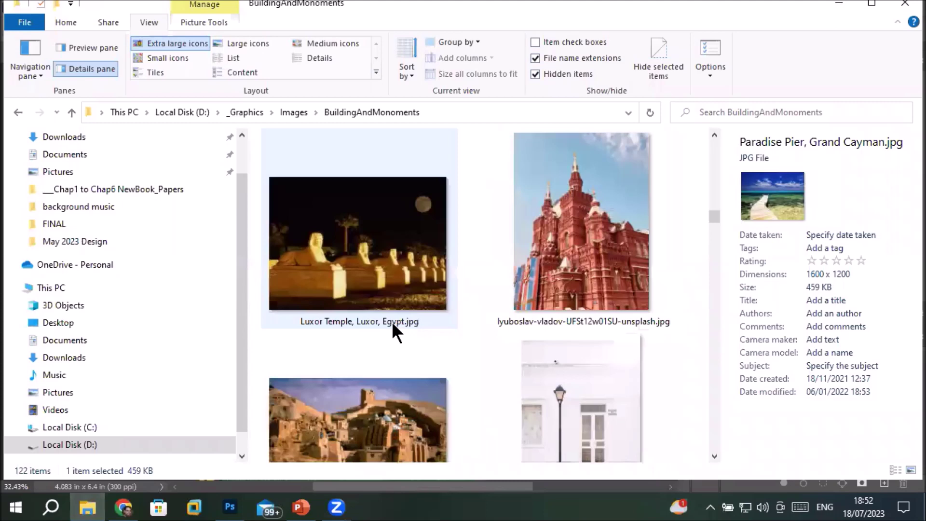
- Return to Photoshop and close the Murano, Venice, Italy.jpg document without saving its changes
{"action": "left_click_drag", "start_coordinate": [578, 240], "coordinate": [624, 56]}
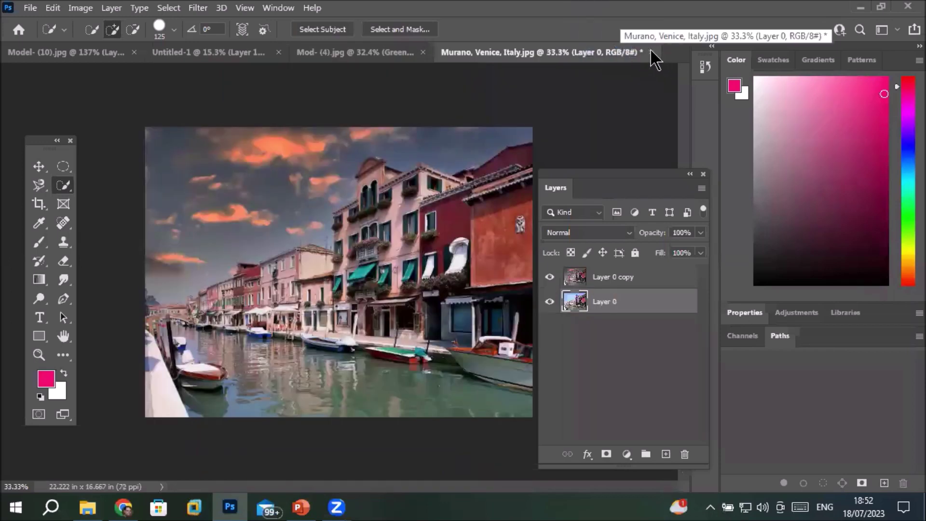
{"action": "left_click", "coordinate": [652, 52]}
{"action": "left_click", "coordinate": [456, 198]}
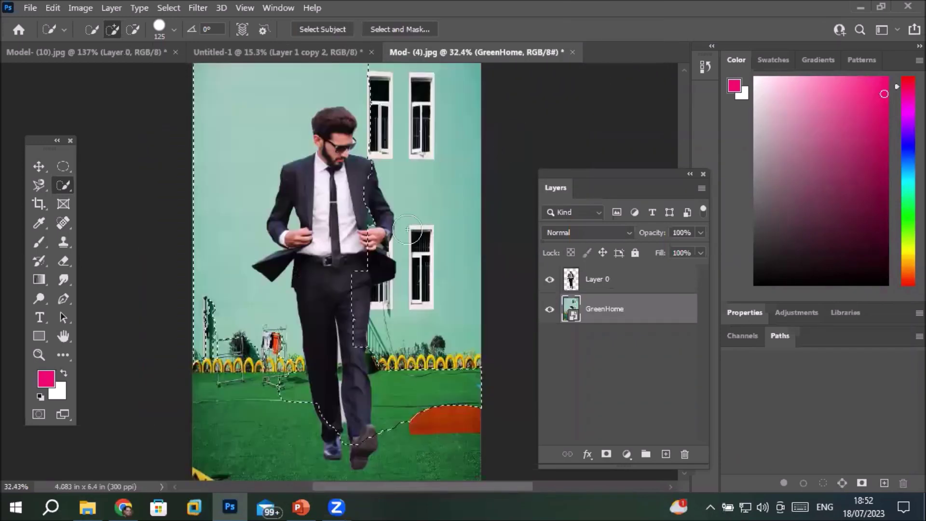
- Close Mod- (4).jpg and Untitled-1 without saving their changes, and clear the selection in Model- (10).jpg
{"action": "left_click", "coordinate": [572, 51]}
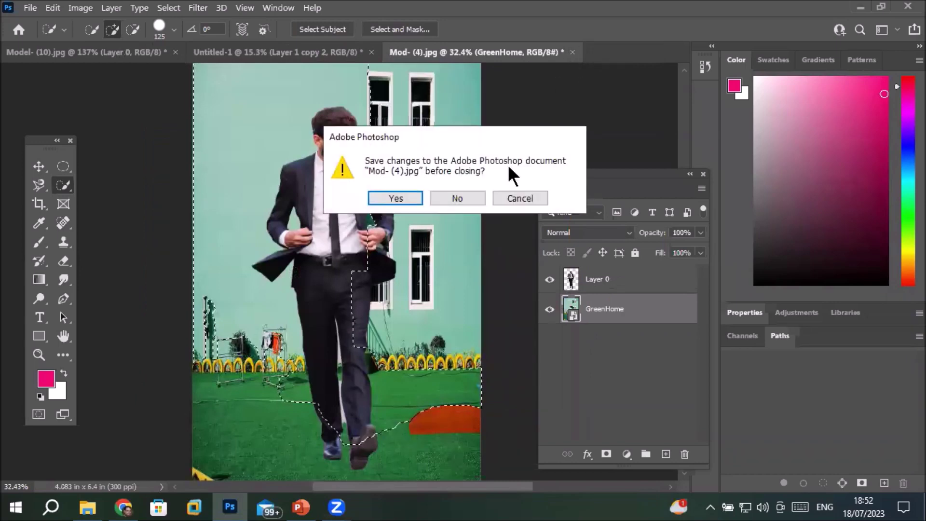
{"action": "left_click", "coordinate": [468, 198]}
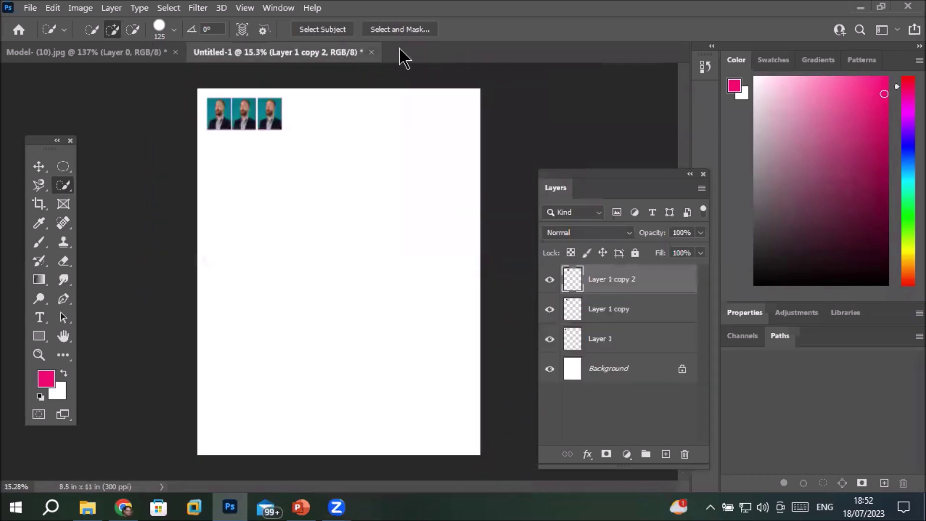
{"action": "left_click", "coordinate": [372, 52]}
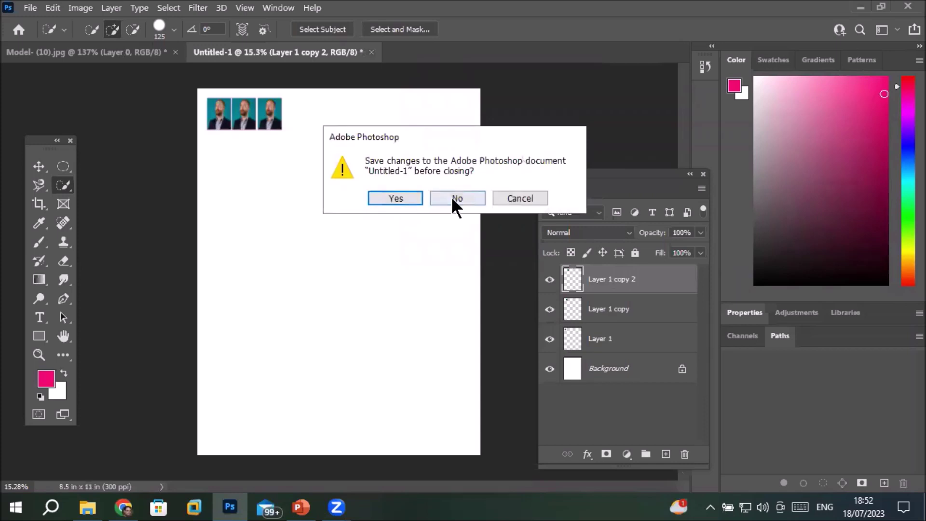
{"action": "left_click", "coordinate": [451, 197]}
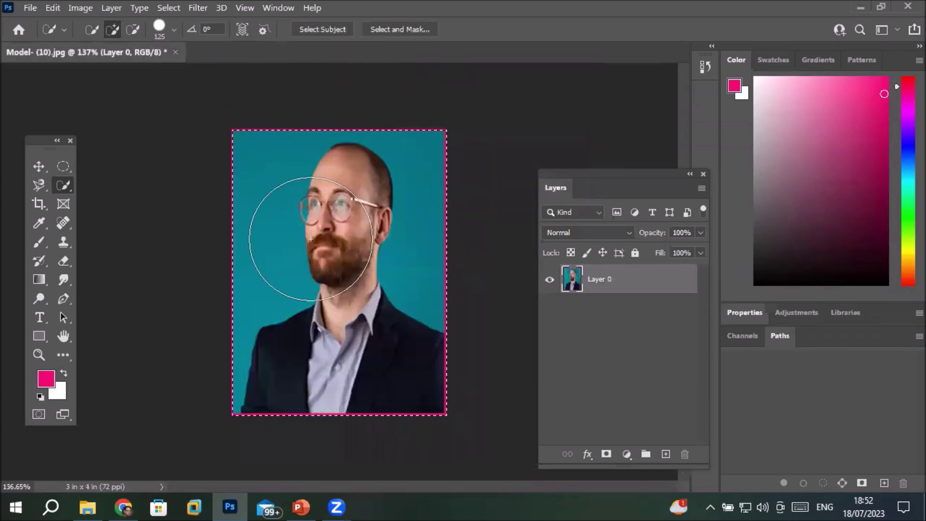
{"action": "key", "text": "ctrl+d"}
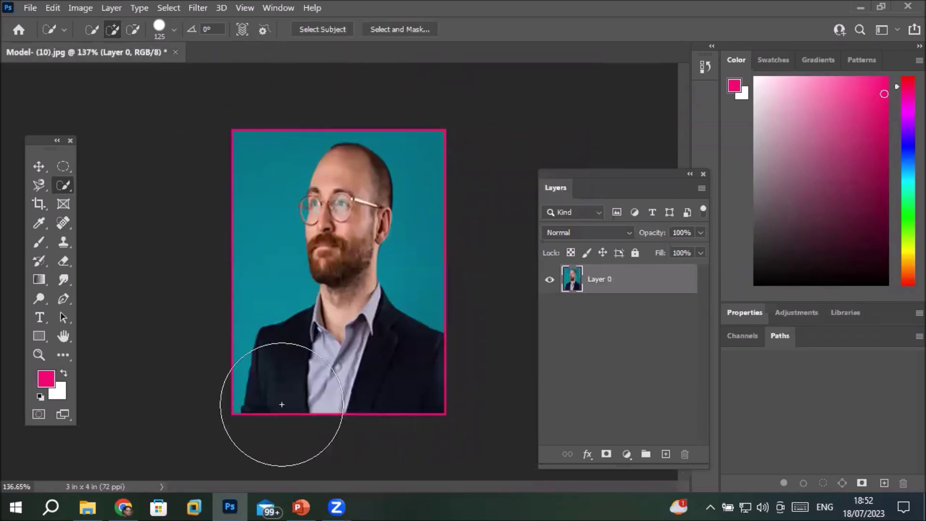
- Switch to File Explorer and open Leaning Tower, Pisa, Italy.jpg as a new document in Photoshop
{"action": "left_click", "coordinate": [87, 507]}
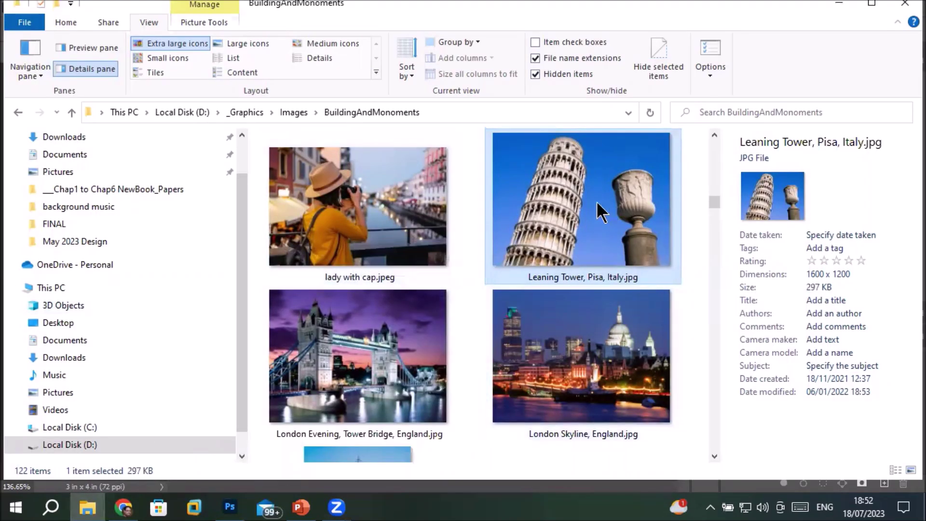
{"action": "left_click_drag", "start_coordinate": [579, 239], "coordinate": [428, 58]}
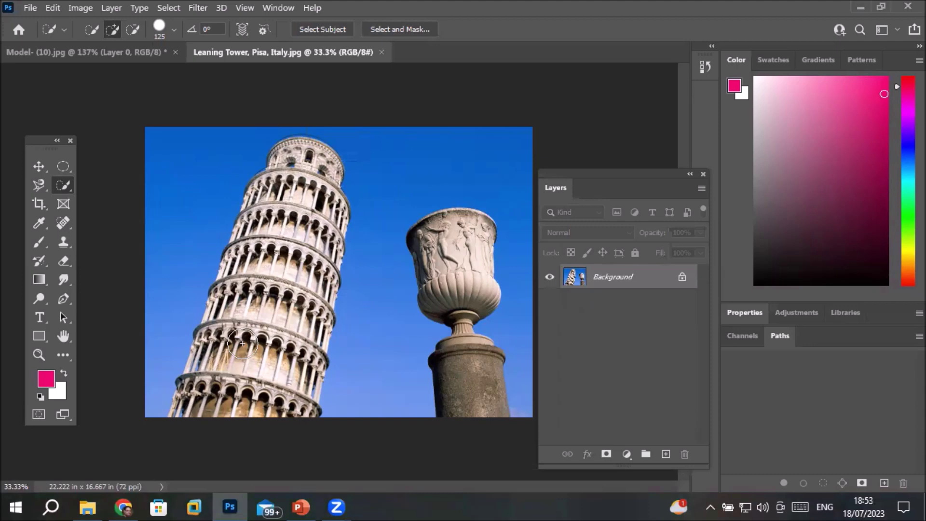
- Select the whole leaning tower with the Quick Selection tool and unlock the Background layer
{"action": "right_click", "coordinate": [66, 186]}
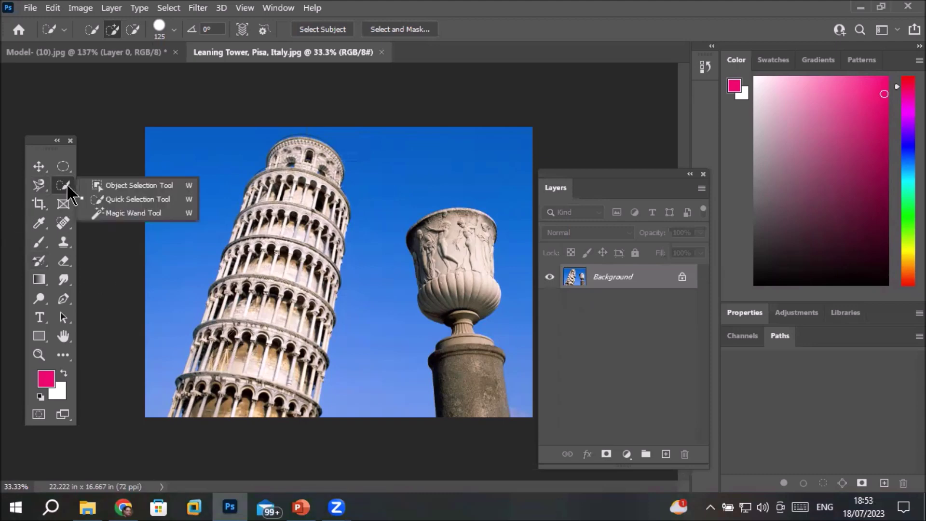
{"action": "left_click", "coordinate": [139, 198]}
{"action": "mouse_move", "coordinate": [301, 158]}
{"action": "left_mouse_down"}
{"action": "mouse_move", "coordinate": [247, 364]}
{"action": "mouse_move", "coordinate": [213, 402]}
{"action": "mouse_move", "coordinate": [254, 246]}
{"action": "mouse_move", "coordinate": [281, 188]}
{"action": "mouse_move", "coordinate": [315, 170]}
{"action": "mouse_move", "coordinate": [325, 273]}
{"action": "mouse_move", "coordinate": [299, 394]}
{"action": "mouse_move", "coordinate": [262, 409]}
{"action": "mouse_move", "coordinate": [187, 414]}
{"action": "mouse_move", "coordinate": [268, 195]}
{"action": "mouse_move", "coordinate": [281, 170]}
{"action": "mouse_move", "coordinate": [304, 156]}
{"action": "mouse_move", "coordinate": [325, 178]}
{"action": "mouse_move", "coordinate": [327, 254]}
{"action": "mouse_move", "coordinate": [292, 391]}
{"action": "left_mouse_up"}
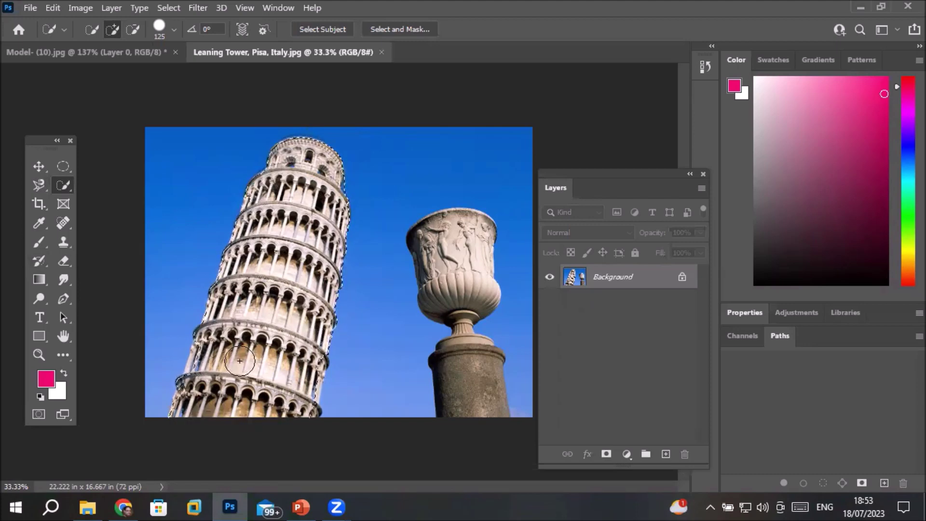
{"action": "left_click", "coordinate": [683, 277]}
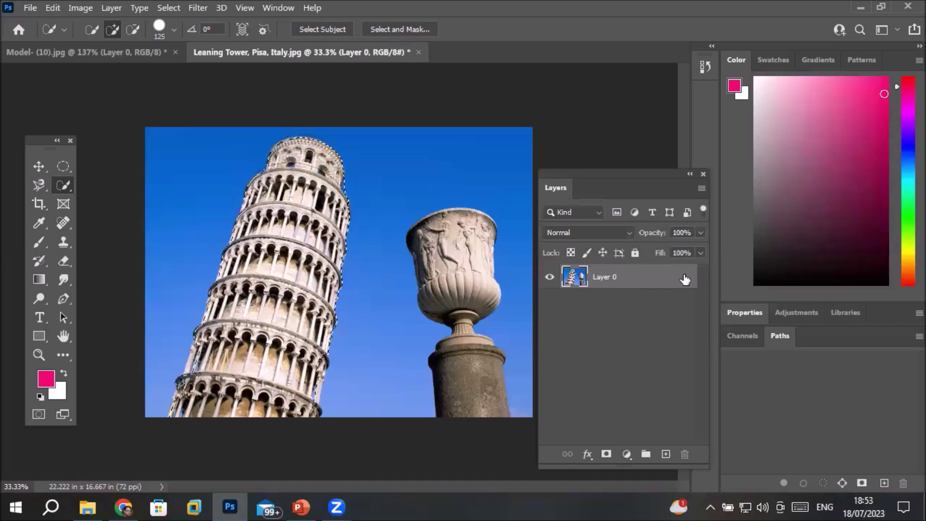
- Try deleting the selected tower from Layer 0, and undo the deletion
{"action": "key", "text": "Delete"}
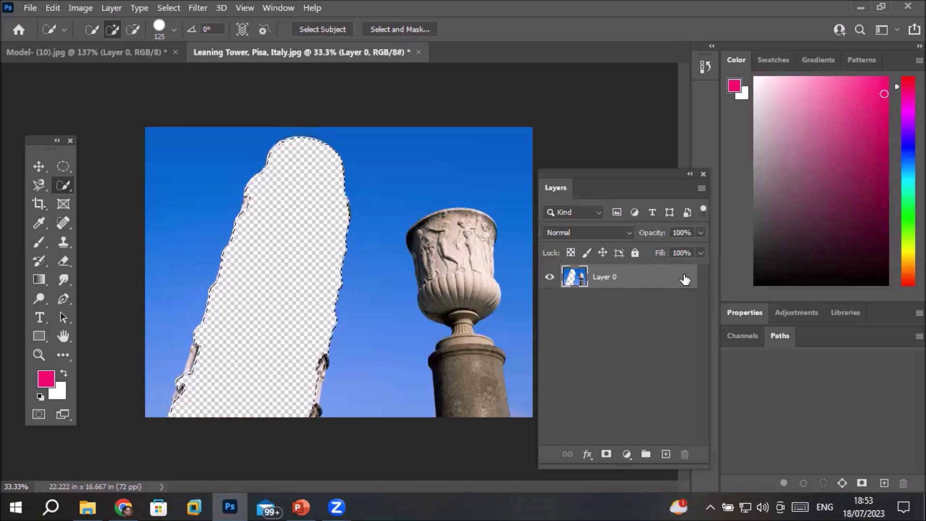
{"action": "key", "text": "ctrl+z"}
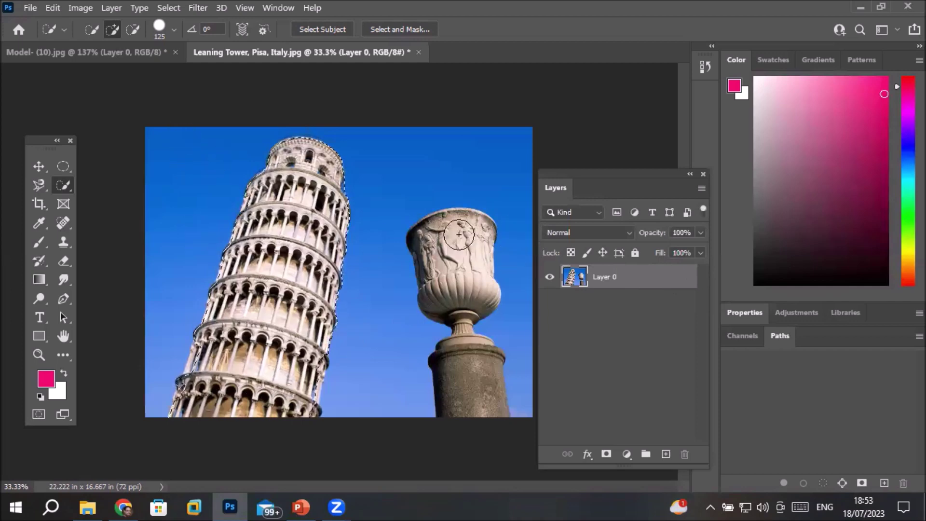
- Add the stone urn and its pedestal to the tower selection, and invert the selection to target the sky
{"action": "mouse_move", "coordinate": [455, 239]}
{"action": "left_mouse_down"}
{"action": "mouse_move", "coordinate": [459, 280]}
{"action": "mouse_move", "coordinate": [434, 263]}
{"action": "left_mouse_up"}
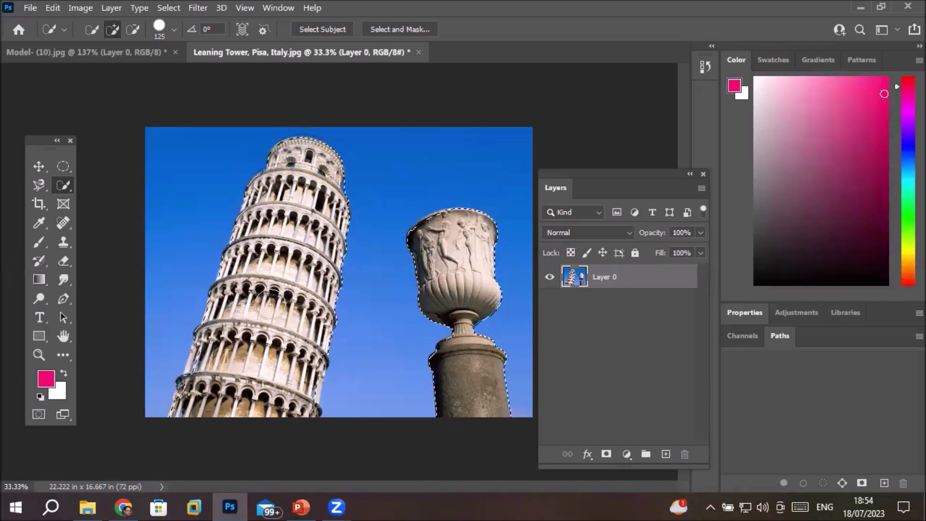
{"action": "right_click", "coordinate": [272, 278]}
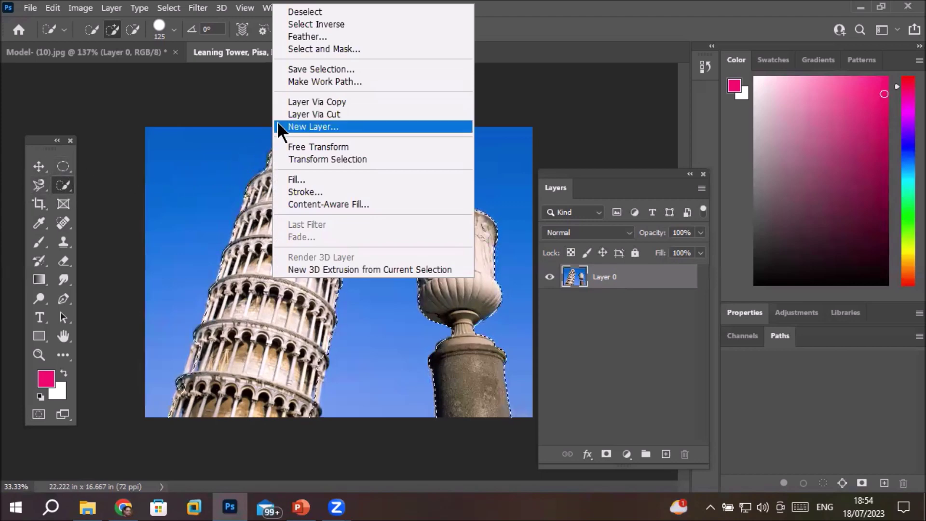
{"action": "left_click", "coordinate": [326, 24]}
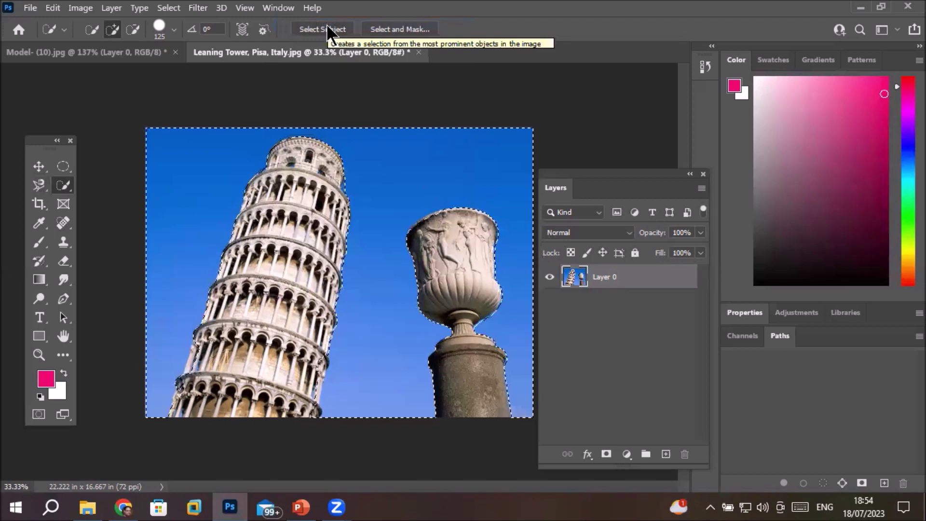
- Try deleting the selected sky around the tower and urn, and undo the deletion
{"action": "key", "text": "Delete"}
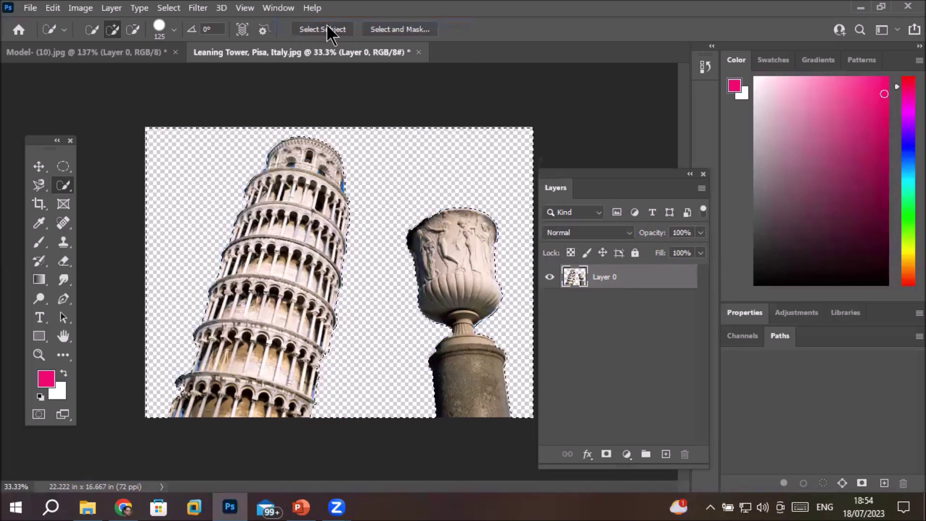
{"action": "key", "text": "ctrl+z"}
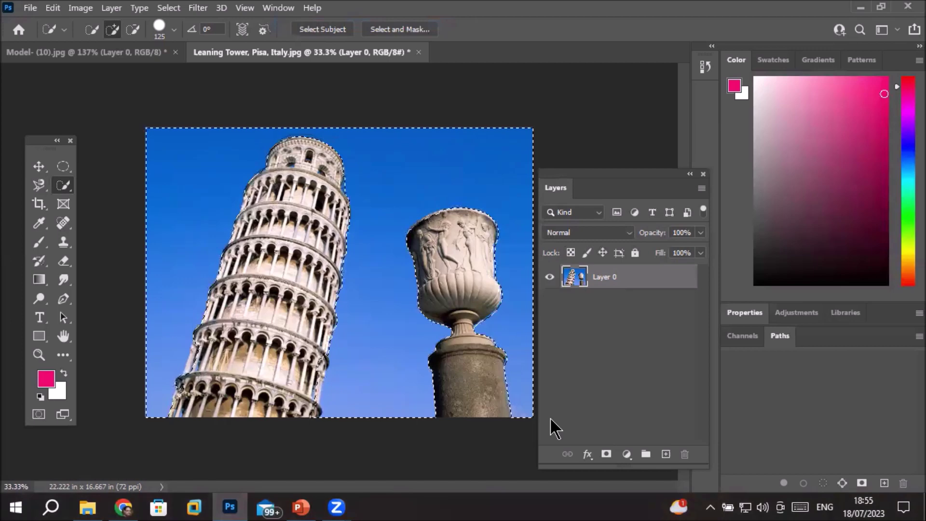
- Preview a Solid Color fill layer over the selected sky in blue, green and orange, and cancel it
{"action": "left_click", "coordinate": [627, 455]}
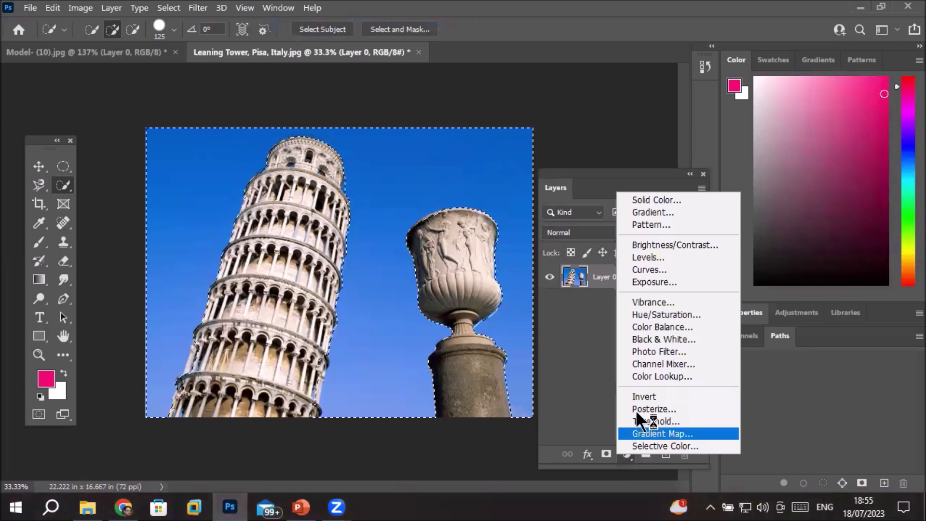
{"action": "left_click", "coordinate": [644, 269]}
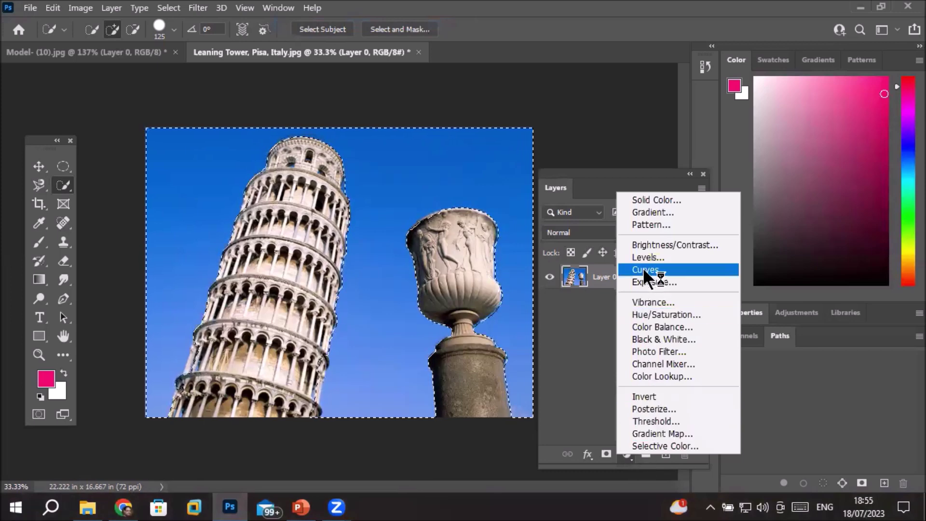
{"action": "left_click", "coordinate": [653, 200]}
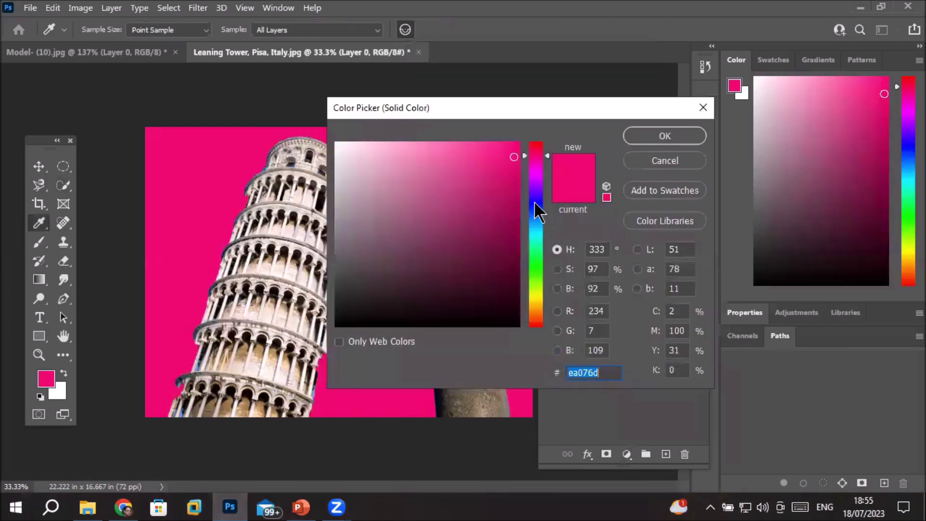
{"action": "left_click", "coordinate": [535, 203]}
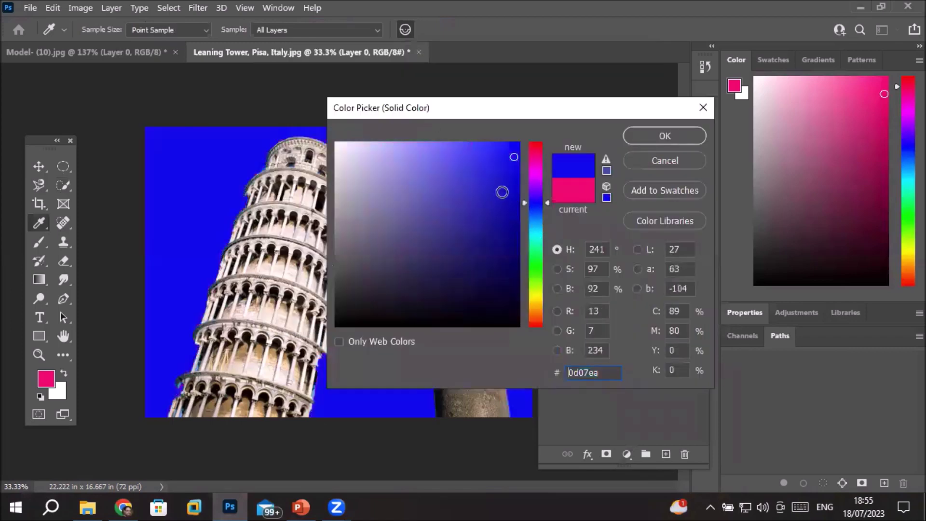
{"action": "left_click", "coordinate": [534, 258]}
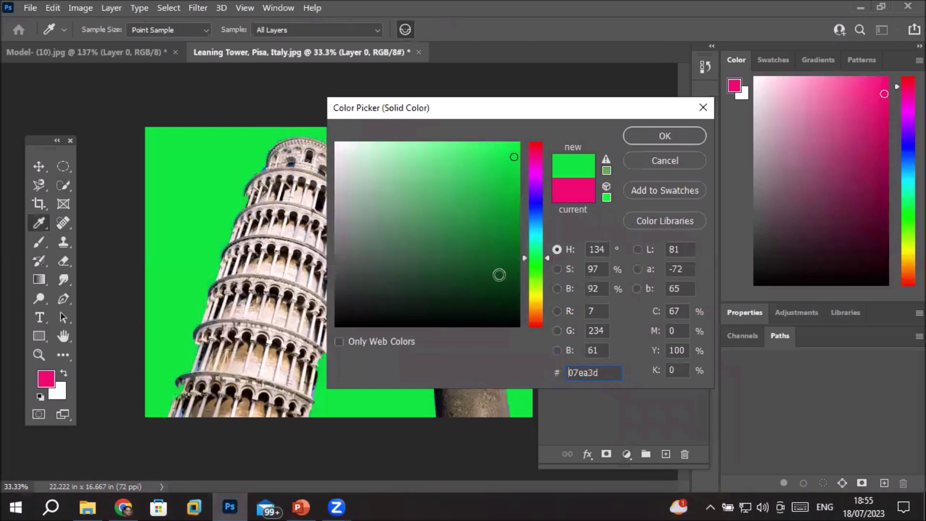
{"action": "left_click", "coordinate": [534, 313]}
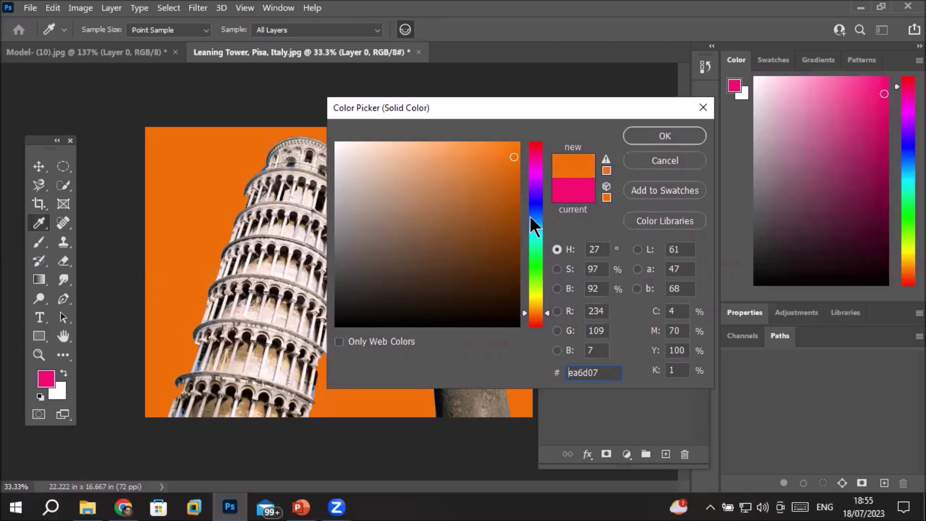
{"action": "left_click", "coordinate": [670, 159]}
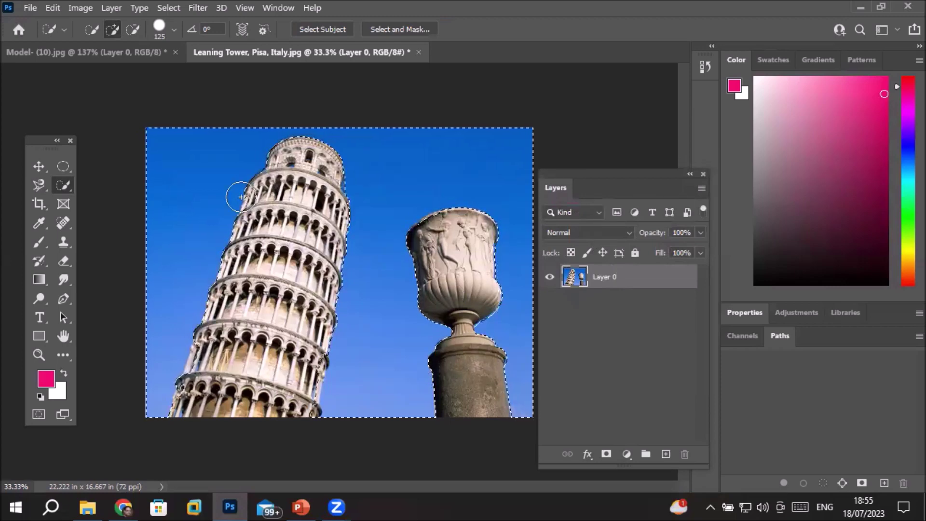
- Clear the selection and reselect the sky around the tower and urn with the Magic Wand, adding each remaining blue area
{"action": "key", "text": "ctrl+d"}
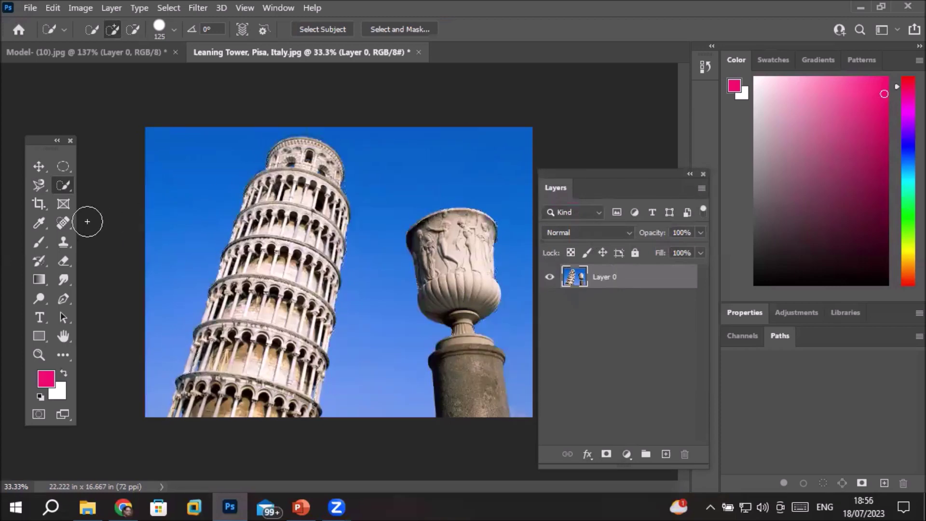
{"action": "right_click", "coordinate": [65, 187]}
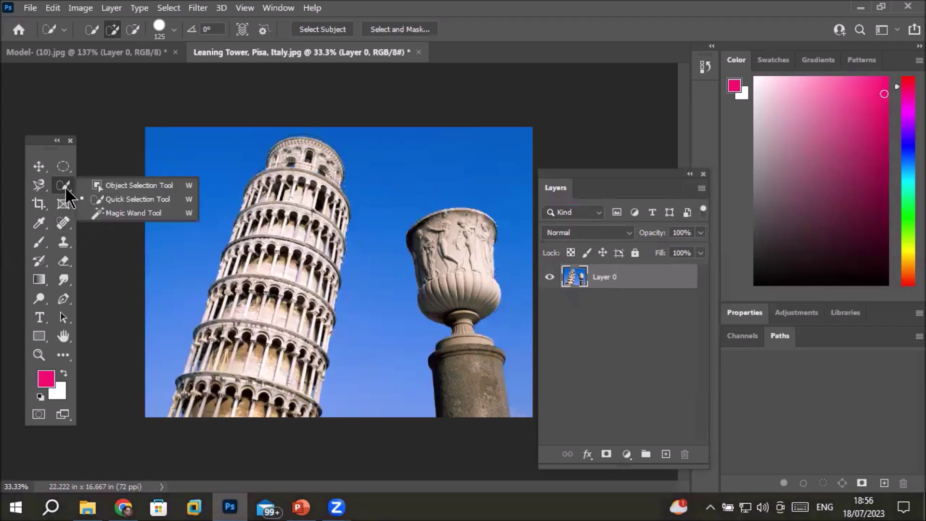
{"action": "left_click", "coordinate": [146, 213]}
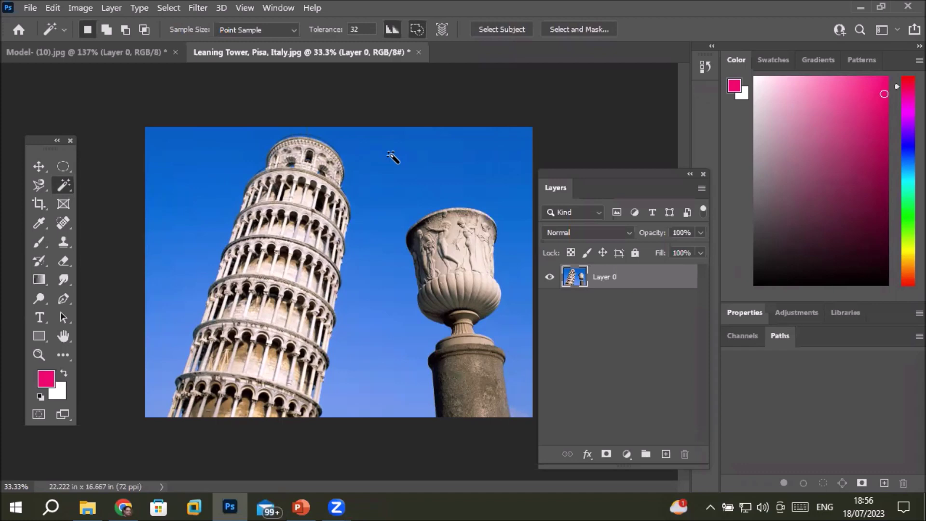
{"action": "left_click", "coordinate": [415, 146]}
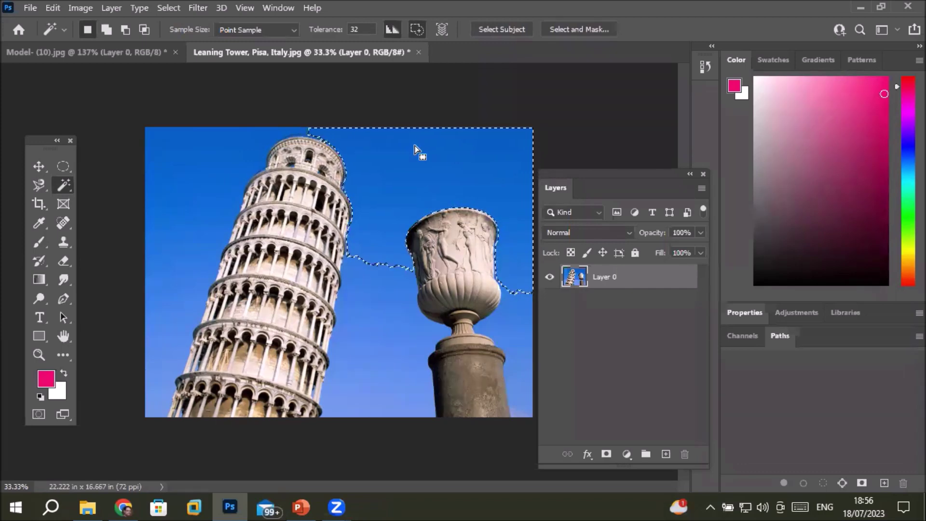
{"action": "left_click", "coordinate": [372, 316], "text": "shift"}
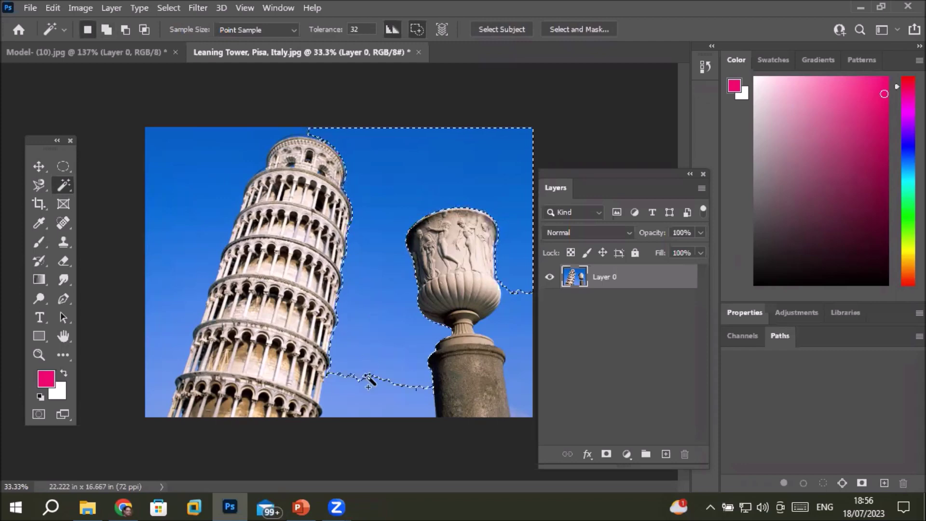
{"action": "left_click", "coordinate": [374, 404], "text": "shift"}
{"action": "left_click", "coordinate": [518, 341], "text": "shift"}
{"action": "left_click", "coordinate": [178, 209], "text": "shift"}
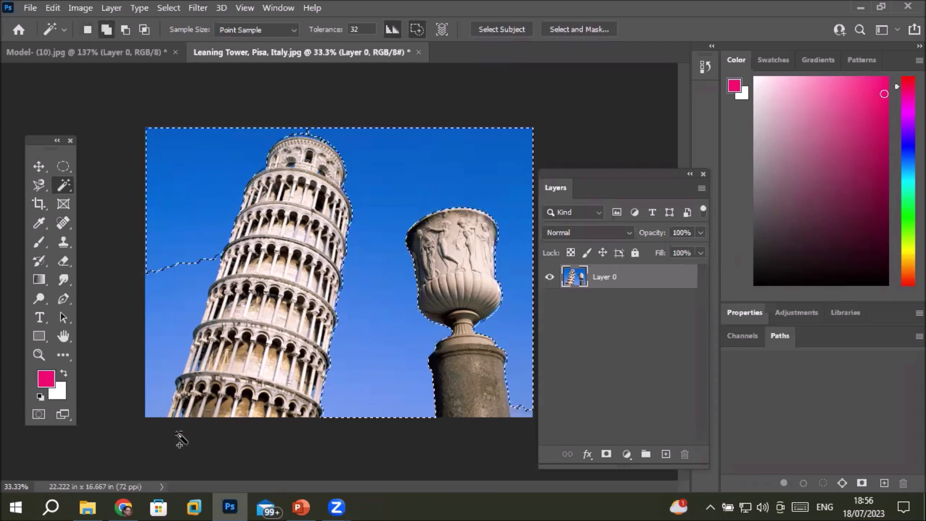
{"action": "left_click", "coordinate": [181, 277], "text": "shift"}
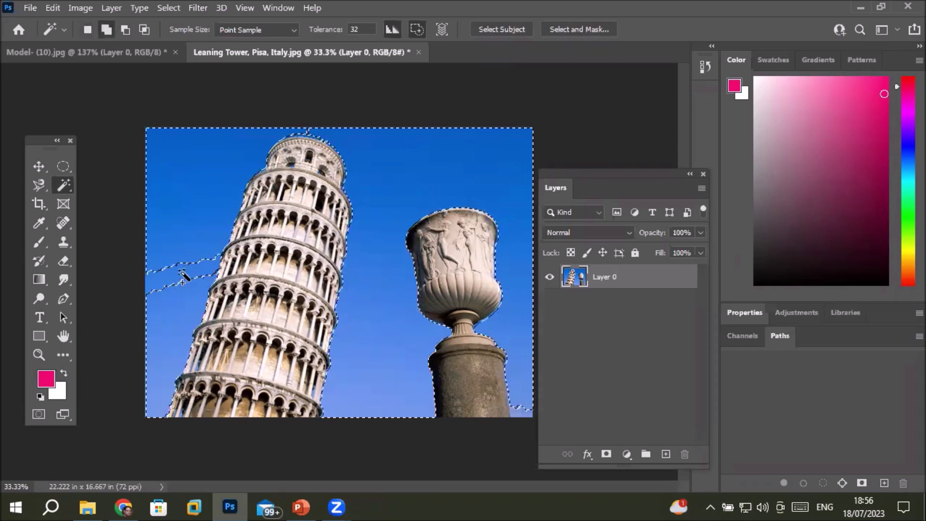
{"action": "left_click", "coordinate": [183, 274], "text": "shift"}
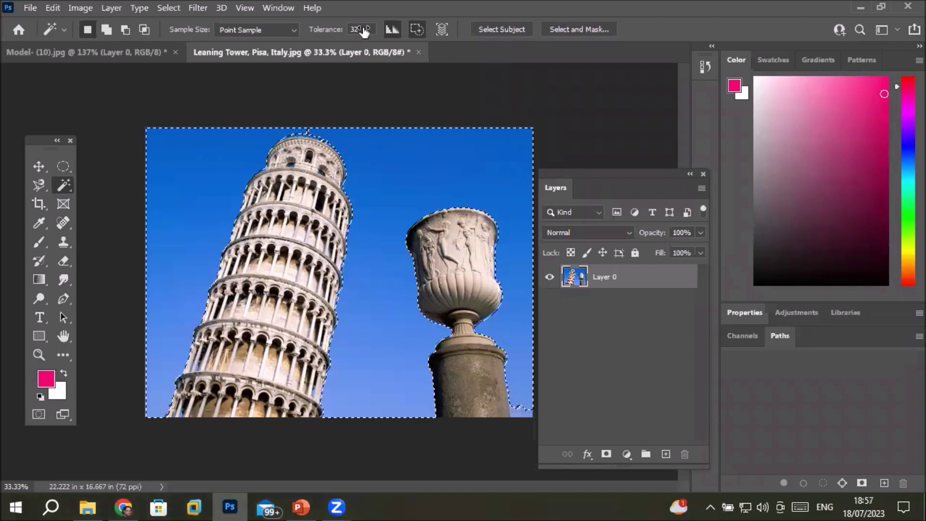
- Clear the sky selection and examine the blue shades of the sky between the tower and urn at pixel level
{"action": "key", "text": "ctrl+d"}
{"action": "scroll", "coordinate": [402, 176], "scroll_direction": "up", "scroll_amount": 10}
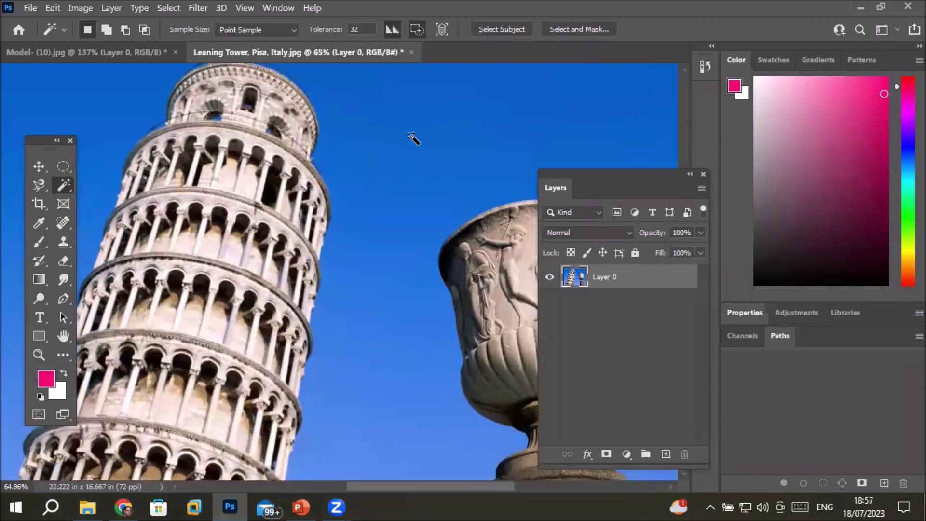
{"action": "scroll", "coordinate": [409, 143], "scroll_direction": "up", "scroll_amount": 15}
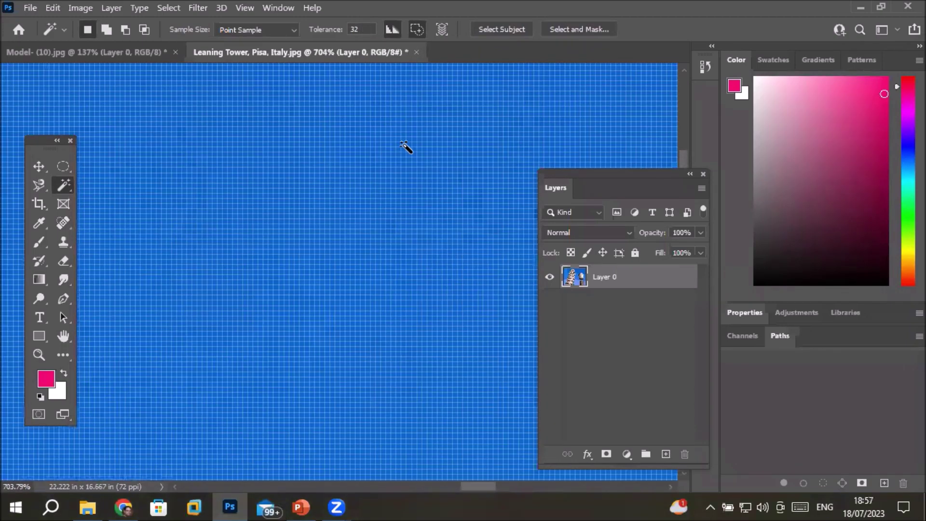
{"action": "scroll", "coordinate": [407, 164], "scroll_direction": "up", "scroll_amount": 3}
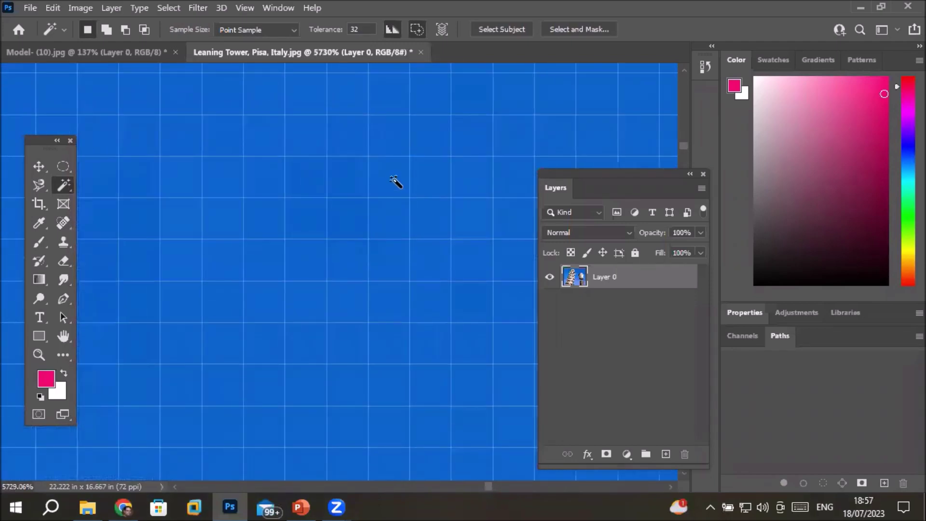
- Compare the individual blue pixels of the sky at closer range, and return to the whole photo
{"action": "scroll", "coordinate": [396, 182], "scroll_direction": "up", "scroll_amount": 2}
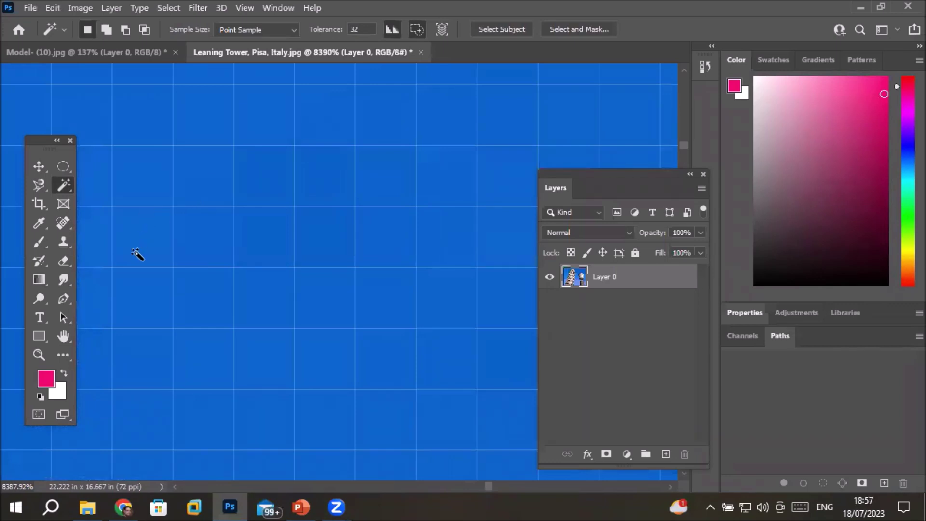
{"action": "left_click_drag", "start_coordinate": [302, 224], "coordinate": [411, 261]}
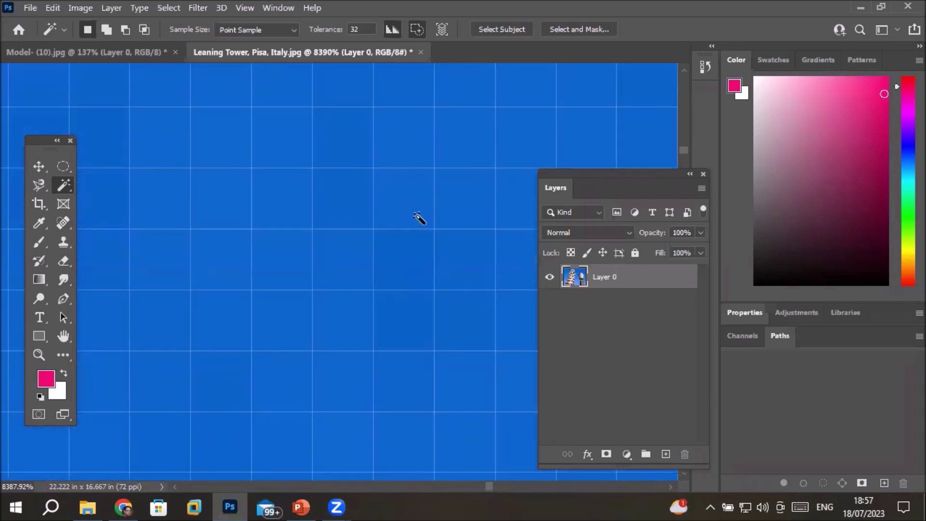
{"action": "scroll", "coordinate": [417, 216], "scroll_direction": "down", "scroll_amount": 10}
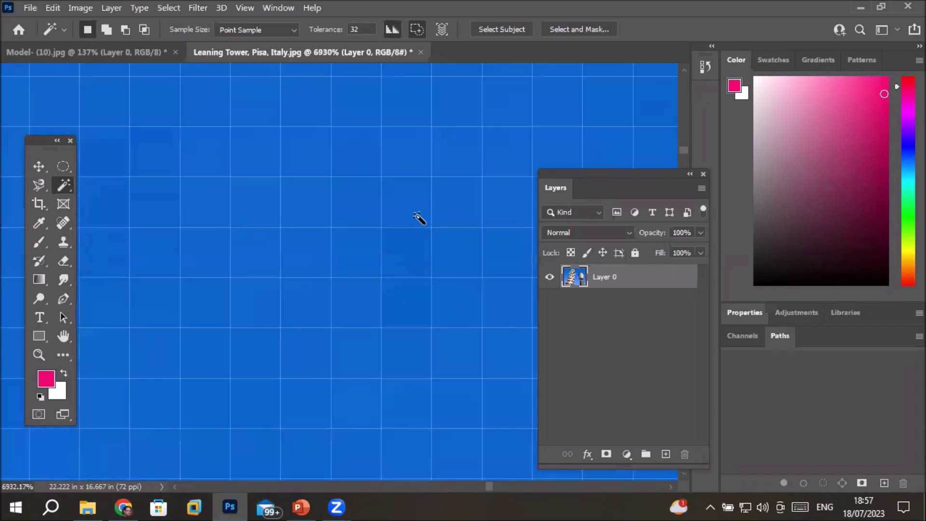
{"action": "scroll", "coordinate": [418, 217], "scroll_direction": "down", "scroll_amount": 10}
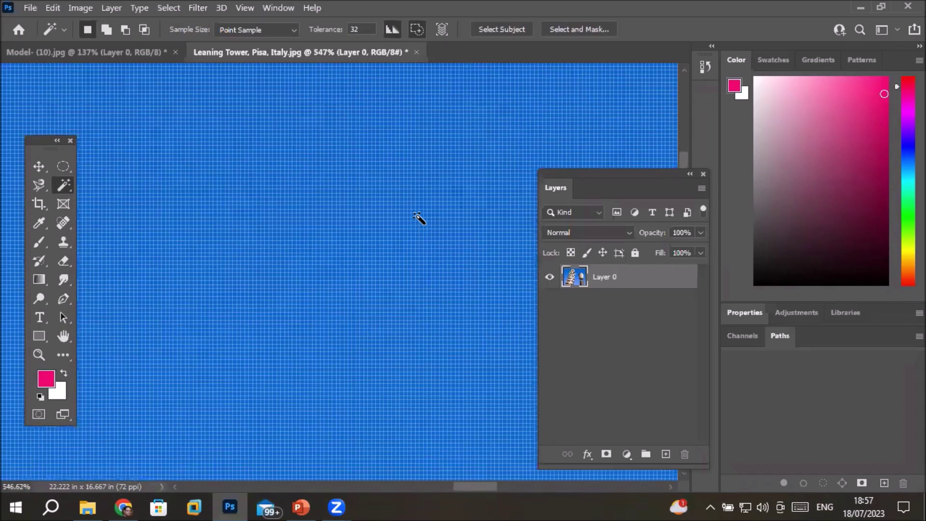
{"action": "key", "text": "ctrl+0"}
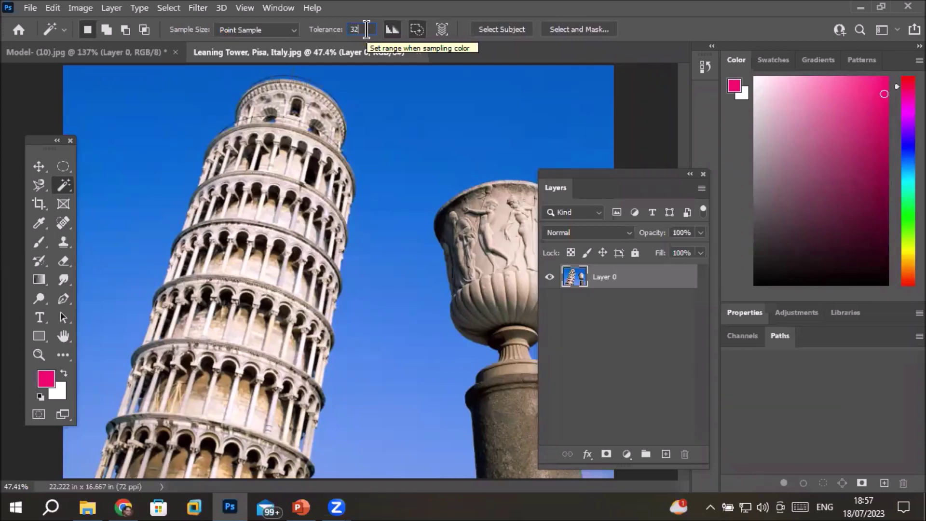
- Set the Magic Wand tolerance to 57 and select the sky between the tower and the urn
{"action": "scroll", "coordinate": [368, 28], "scroll_direction": "up", "scroll_amount": 9}
{"action": "scroll", "coordinate": [368, 28], "scroll_direction": "up", "scroll_amount": 8}
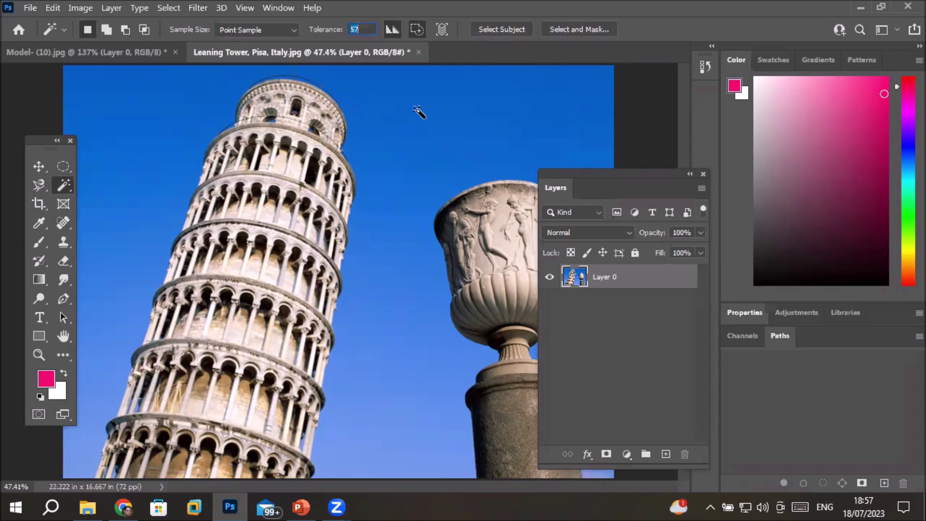
{"action": "left_click", "coordinate": [416, 109]}
{"action": "key", "text": "ctrl+minus"}
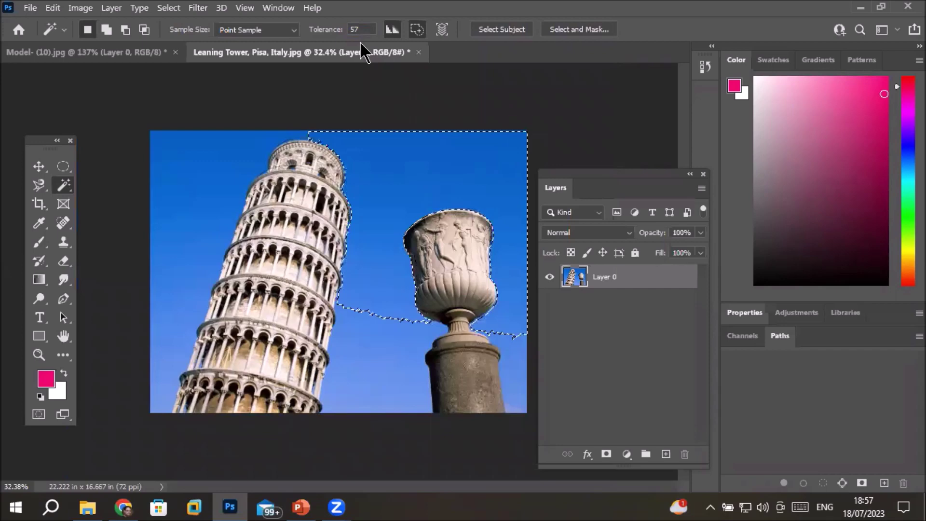
- Clear the selection, raise the Magic Wand tolerance to 110, and select the sky between the tower and the urn
{"action": "key", "text": "ctrl+d"}
{"action": "left_click", "coordinate": [368, 30]}
{"action": "scroll", "coordinate": [371, 30], "scroll_direction": "up", "scroll_amount": 4}
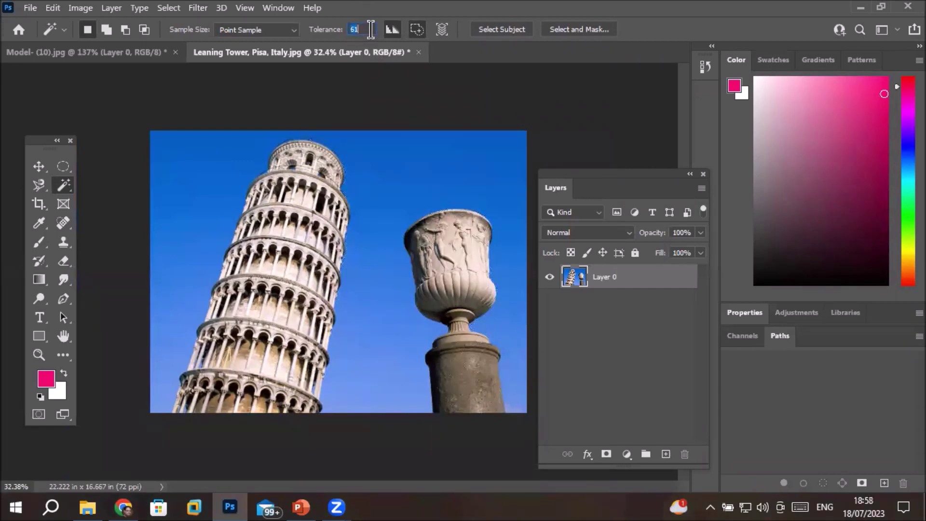
{"action": "scroll", "coordinate": [371, 30], "scroll_direction": "up", "scroll_amount": 20}
{"action": "scroll", "coordinate": [373, 30], "scroll_direction": "up", "scroll_amount": 6}
{"action": "scroll", "coordinate": [374, 30], "scroll_direction": "up", "scroll_amount": 3}
{"action": "left_click", "coordinate": [393, 192]}
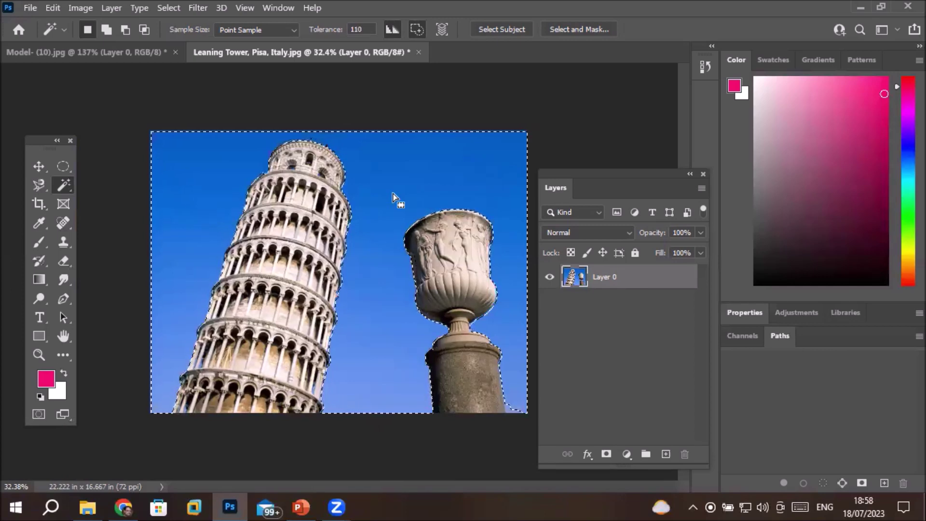
- Clear the selection, lower the Magic Wand tolerance to 5, and sample the sky beside the tower's top
{"action": "key", "text": "ctrl+d"}
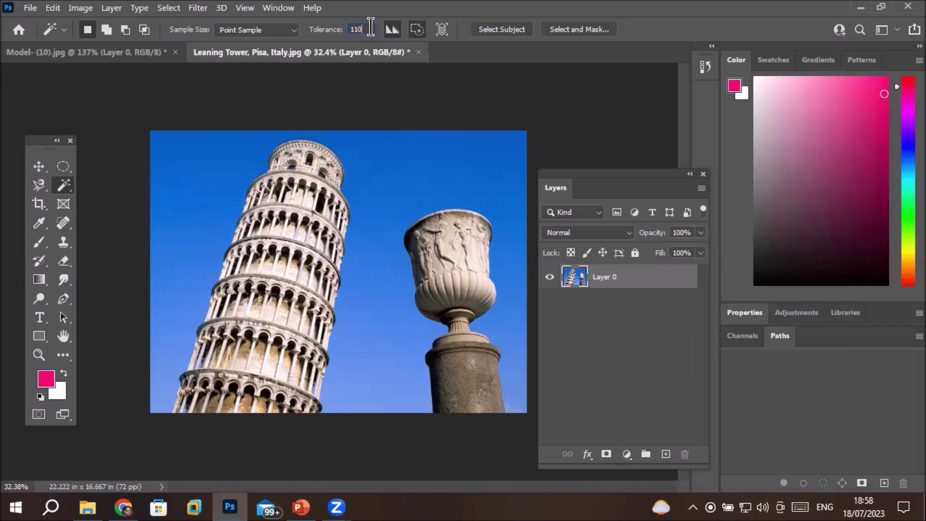
{"action": "key", "text": "Return"}
{"action": "type", "text": "5"}
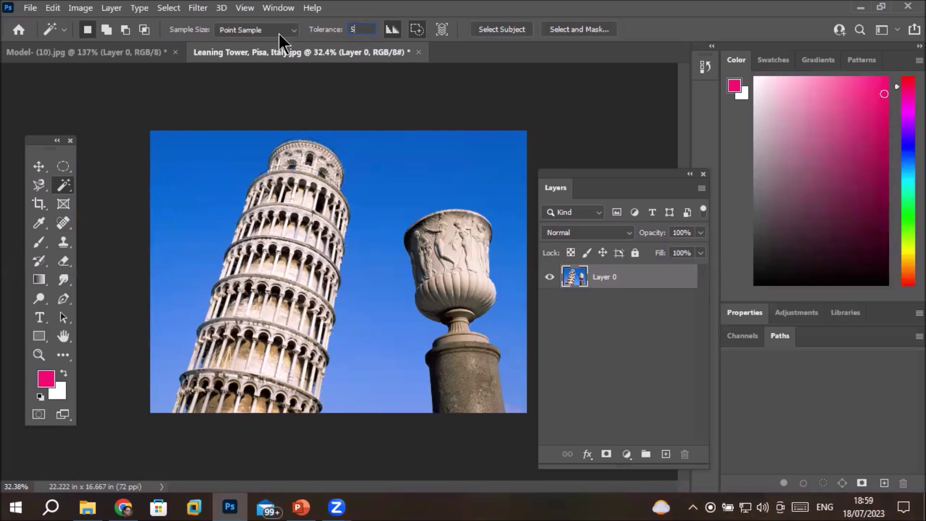
{"action": "left_click", "coordinate": [391, 159]}
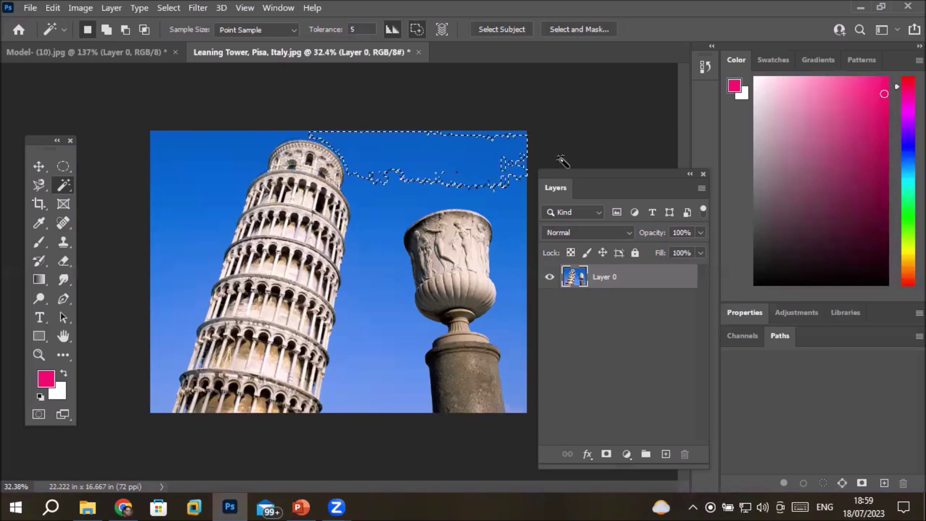
- Clear the selection, set the Magic Wand tolerance to 58, and sample the upper sky beside the tower again
{"action": "key", "text": "d"}
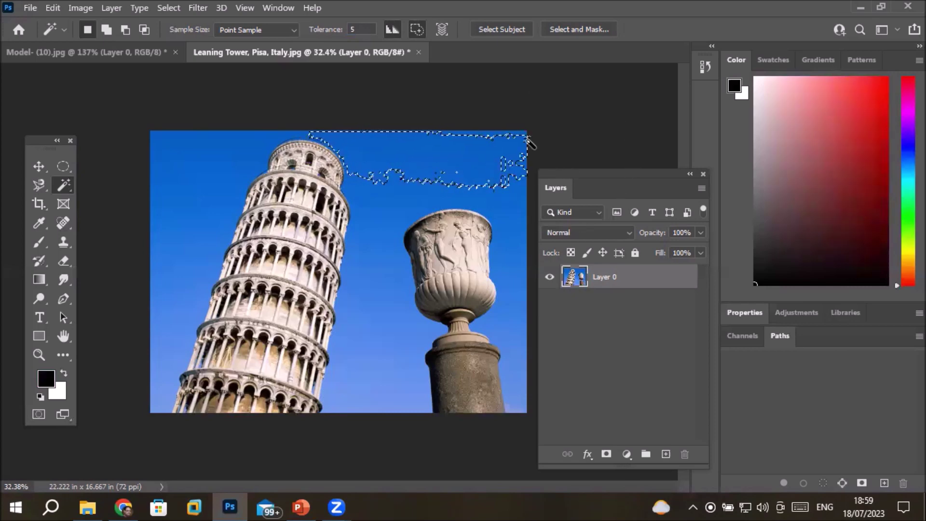
{"action": "key", "text": "ctrl+d"}
{"action": "scroll", "coordinate": [362, 27], "scroll_direction": "up", "scroll_amount": 20}
{"action": "scroll", "coordinate": [366, 27], "scroll_direction": "up", "scroll_amount": 20}
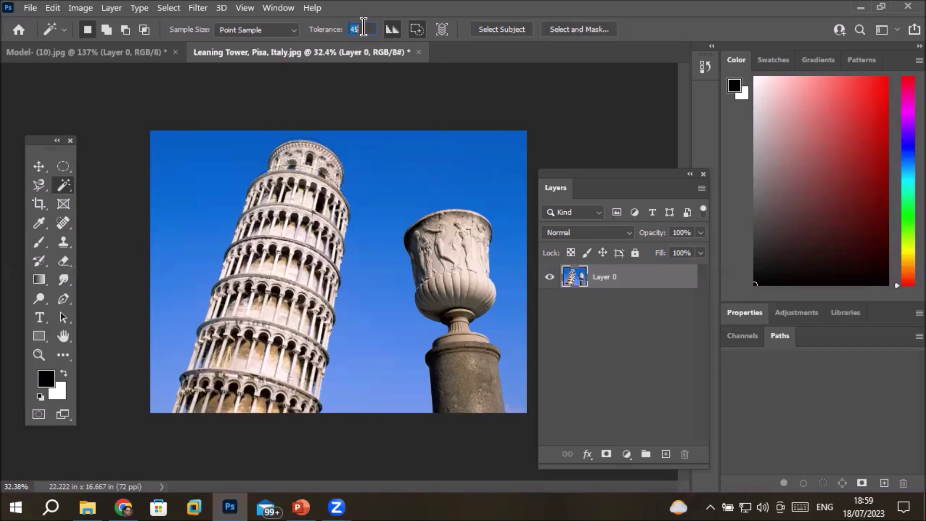
{"action": "scroll", "coordinate": [364, 28], "scroll_direction": "up", "scroll_amount": 2}
{"action": "scroll", "coordinate": [363, 28], "scroll_direction": "up", "scroll_amount": 2}
{"action": "left_click", "coordinate": [381, 173]}
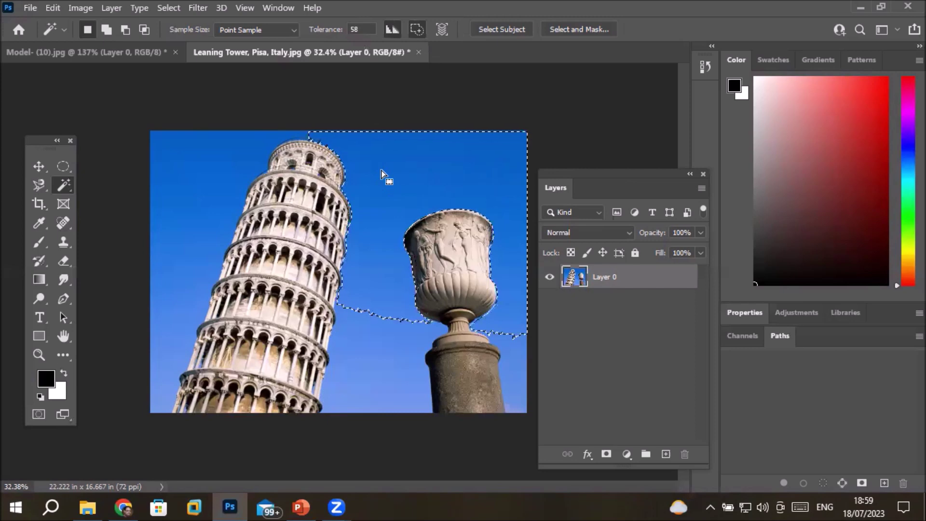
- Clear the selection, set the Magic Wand tolerance to 95, and select the sky around the tower and urn
{"action": "key", "text": "ctrl+d"}
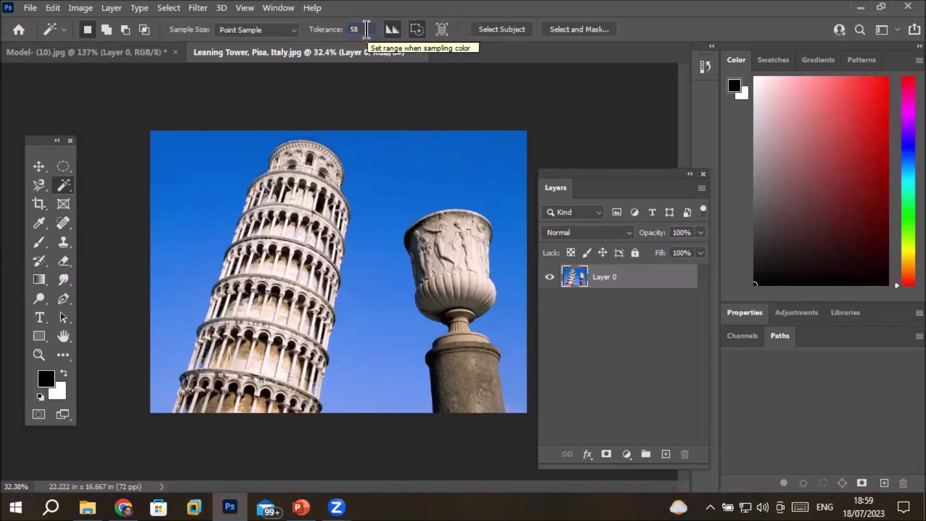
{"action": "scroll", "coordinate": [367, 29], "scroll_direction": "up", "scroll_amount": 2}
{"action": "scroll", "coordinate": [367, 29], "scroll_direction": "up", "scroll_amount": 15}
{"action": "scroll", "coordinate": [367, 30], "scroll_direction": "up", "scroll_amount": 2}
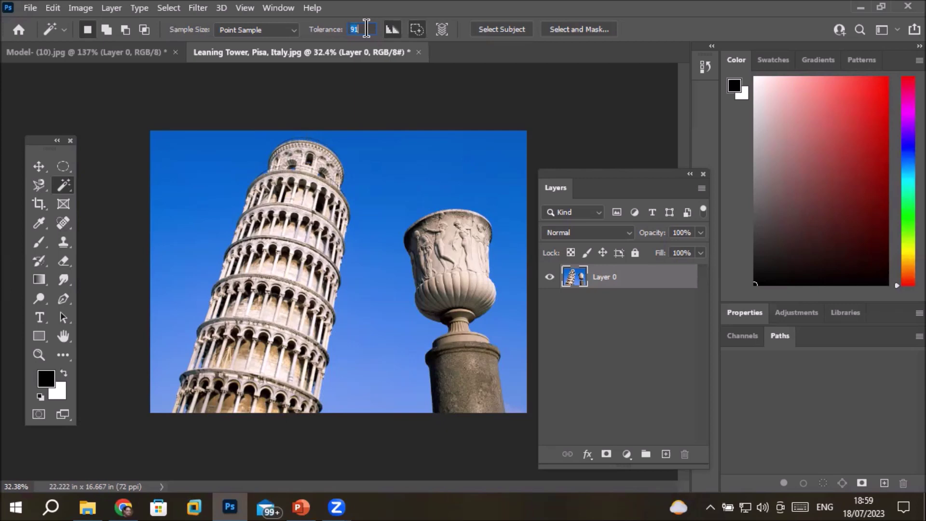
{"action": "scroll", "coordinate": [367, 29], "scroll_direction": "up", "scroll_amount": 2}
{"action": "left_click", "coordinate": [374, 251]}
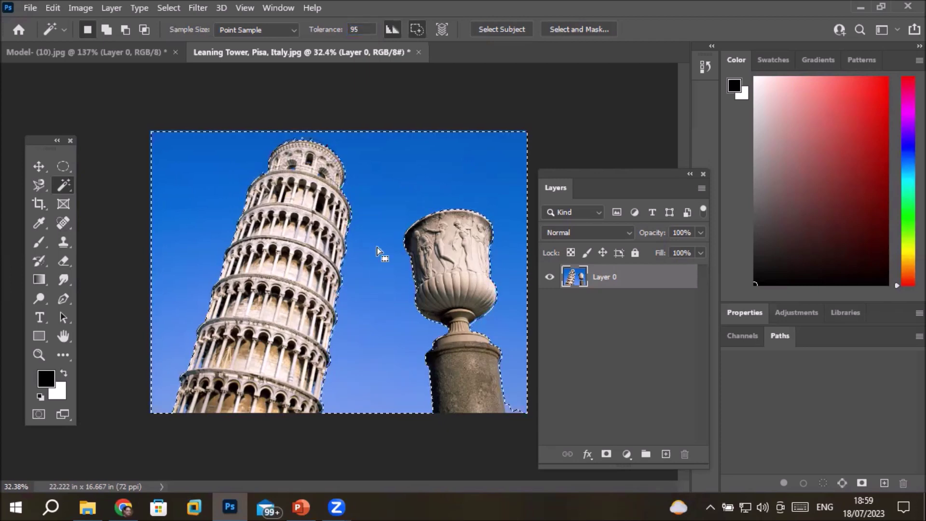
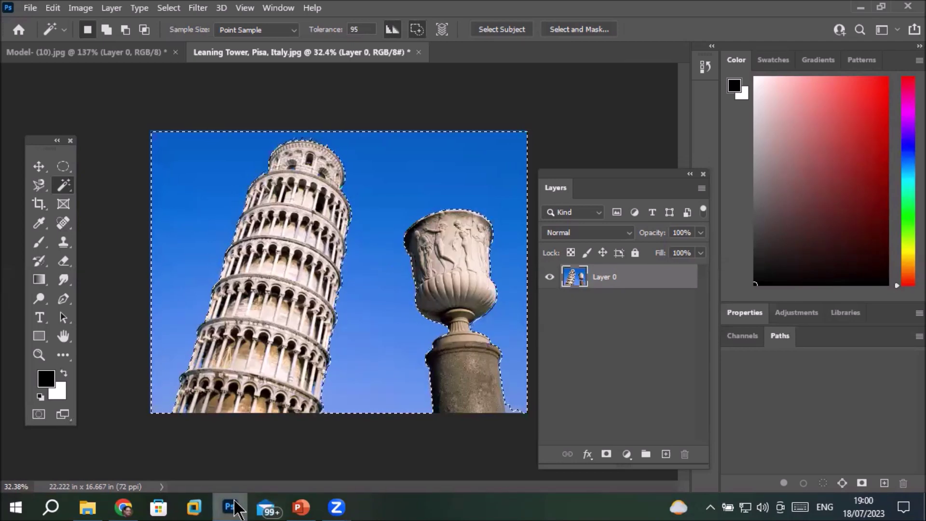
- Switch to File Explorer, browse the BuildingAndMonoments pictures, and open the Models folder inside Images
{"action": "mouse_move", "coordinate": [235, 508]}
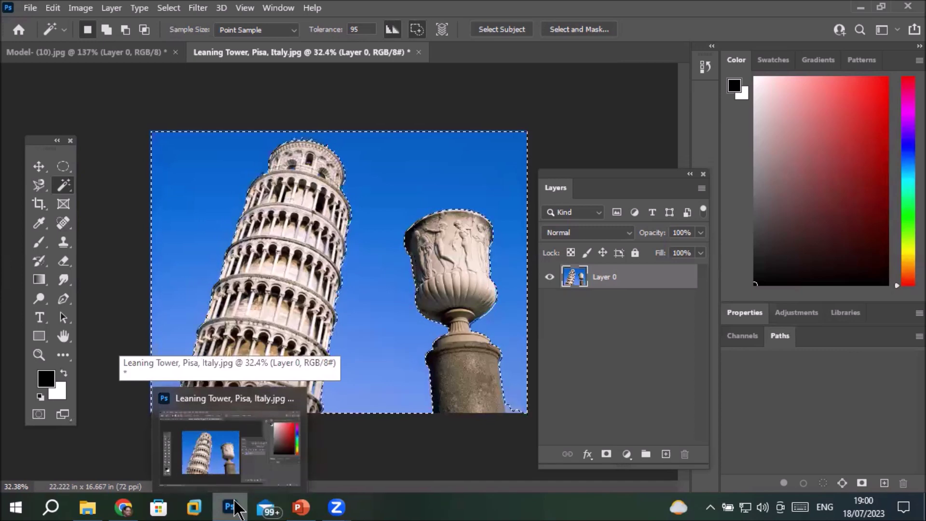
{"action": "left_click", "coordinate": [89, 508]}
{"action": "scroll", "coordinate": [401, 352], "scroll_direction": "down", "scroll_amount": 3}
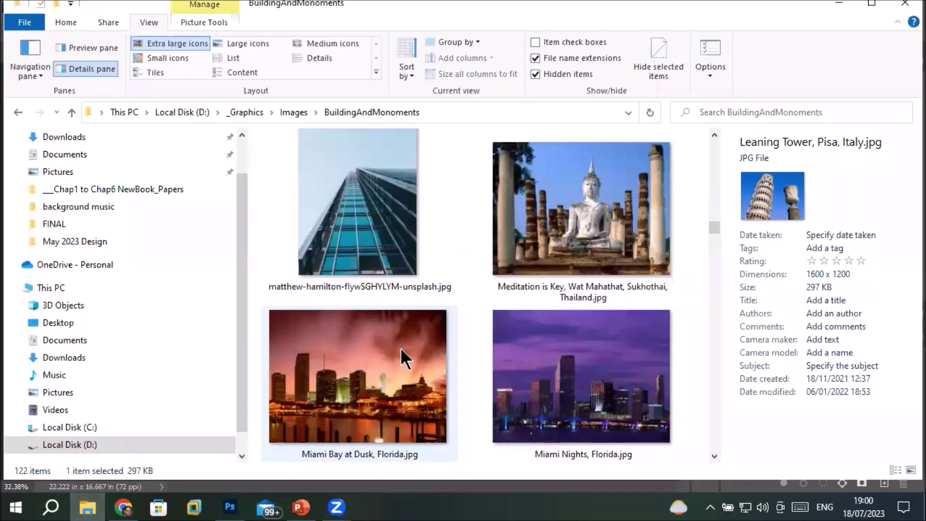
{"action": "scroll", "coordinate": [404, 357], "scroll_direction": "down", "scroll_amount": 3}
{"action": "scroll", "coordinate": [400, 328], "scroll_direction": "down", "scroll_amount": 3}
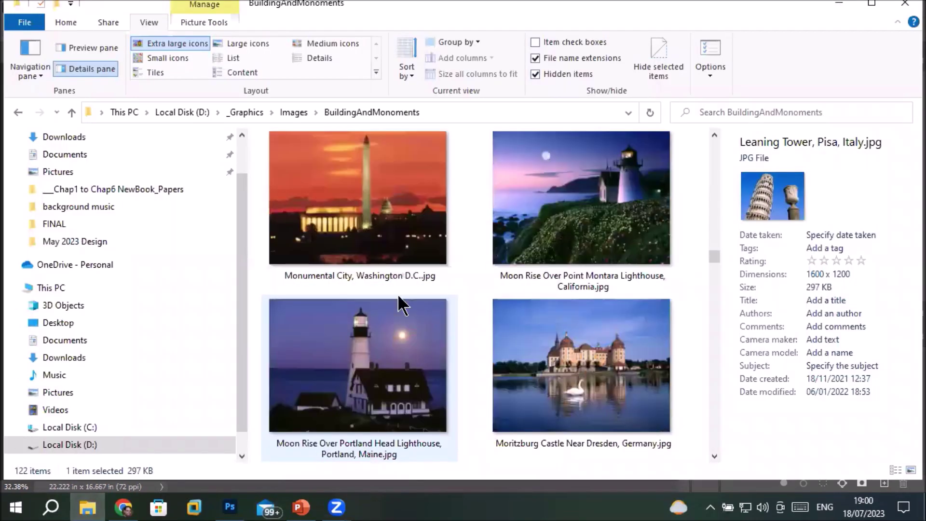
{"action": "left_click", "coordinate": [285, 112]}
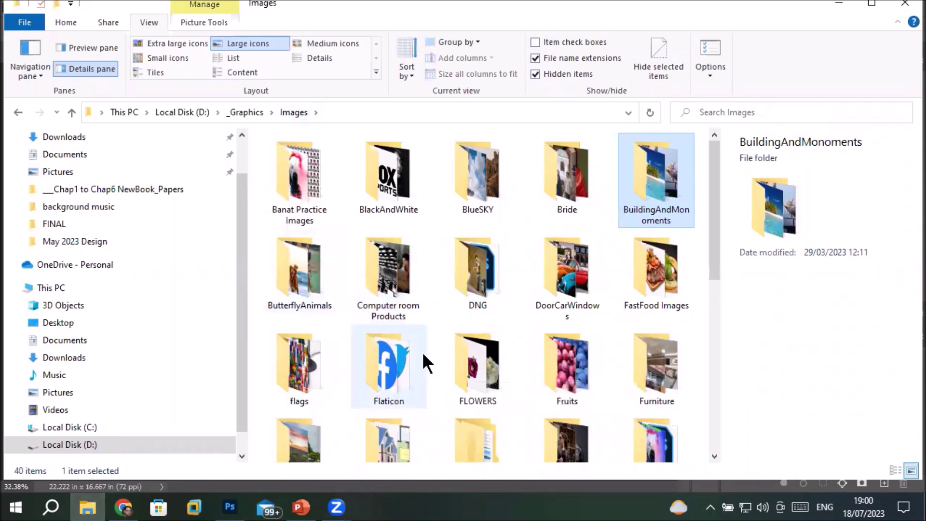
{"action": "scroll", "coordinate": [422, 351], "scroll_direction": "down", "scroll_amount": 2}
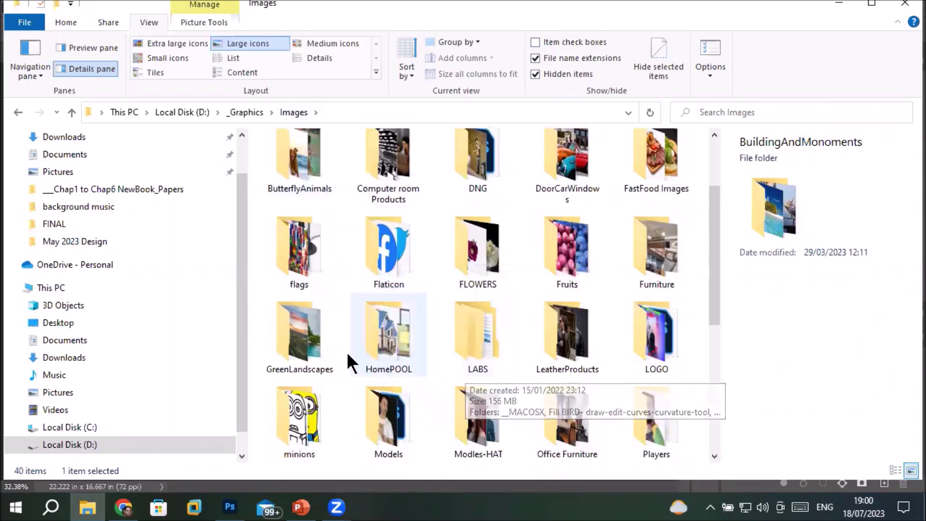
{"action": "scroll", "coordinate": [346, 352], "scroll_direction": "down", "scroll_amount": 5}
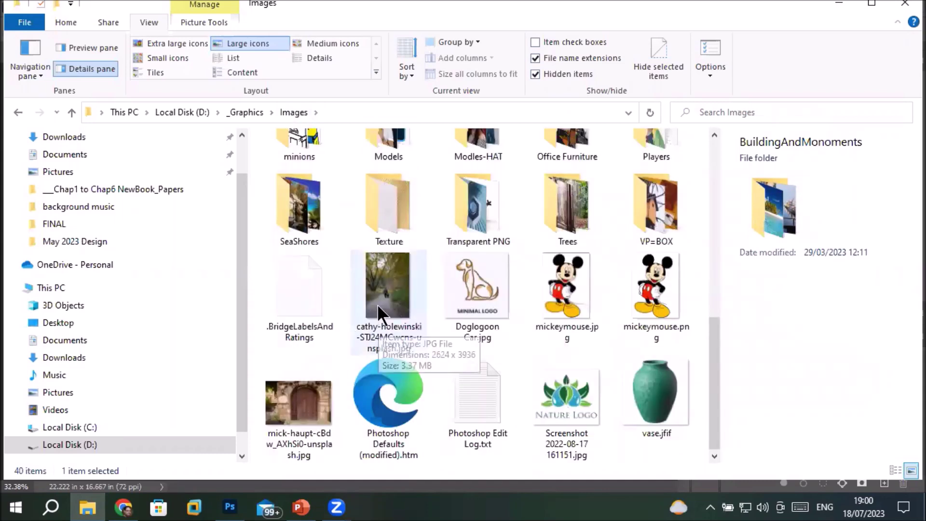
{"action": "scroll", "coordinate": [378, 309], "scroll_direction": "up", "scroll_amount": 2}
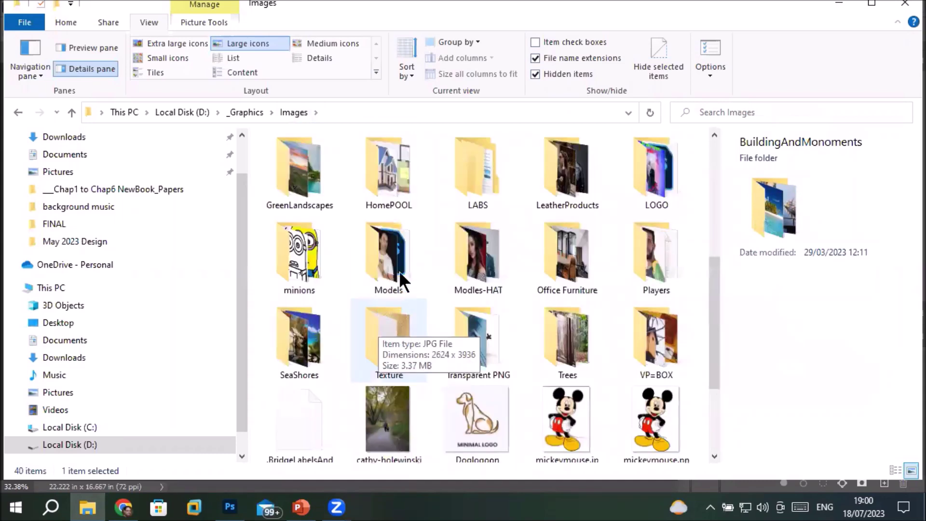
{"action": "double_click", "coordinate": [392, 258]}
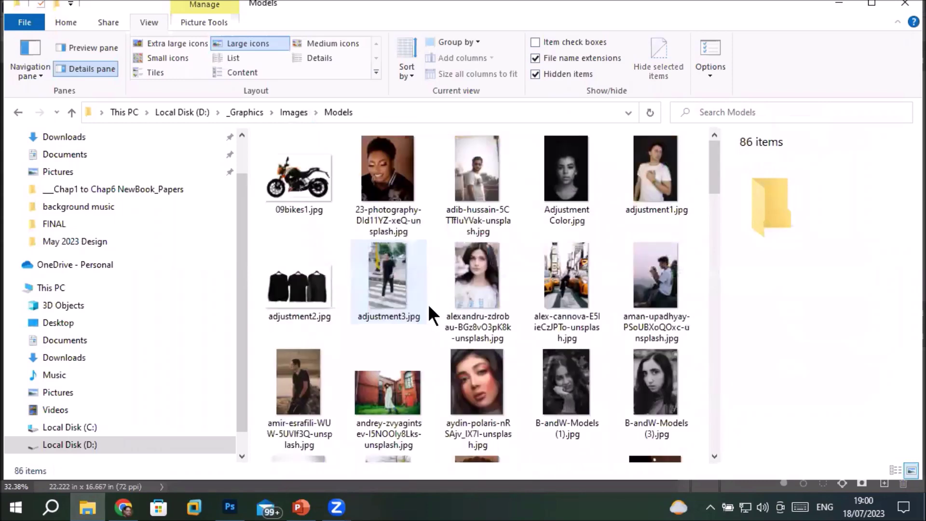
- Find Model- (4).jpg in the Models folder and open it in Photoshop as a separate document
{"action": "scroll", "coordinate": [411, 300], "scroll_direction": "down", "scroll_amount": 10}
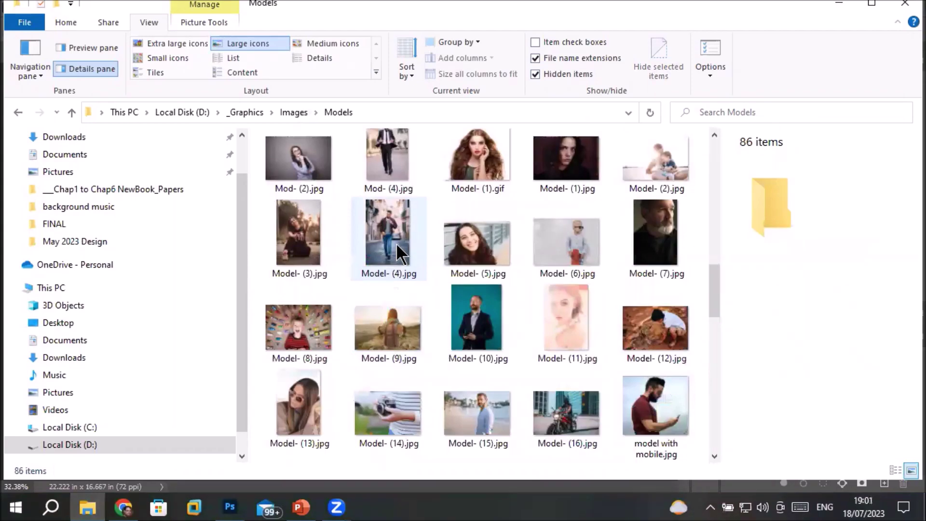
{"action": "left_click_drag", "start_coordinate": [393, 239], "coordinate": [493, 50]}
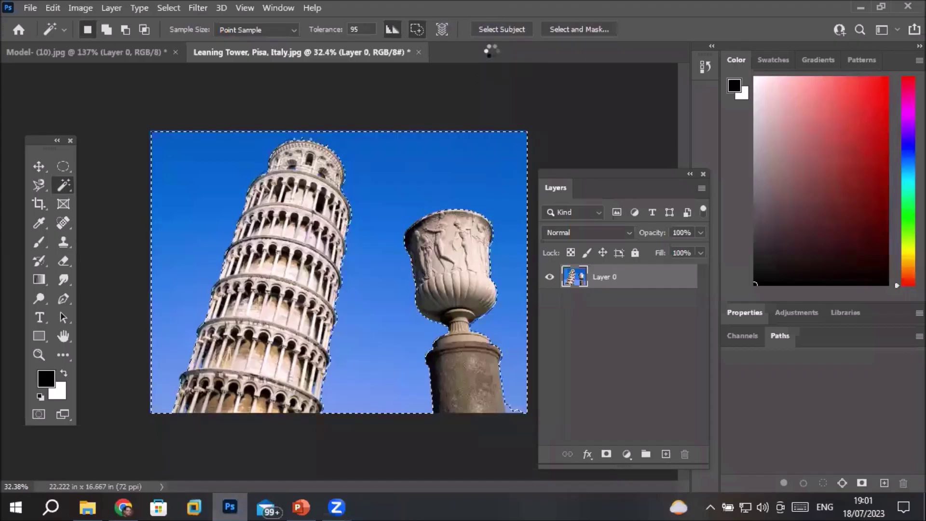
{"action": "scroll", "coordinate": [392, 254], "scroll_direction": "up", "scroll_amount": 2}
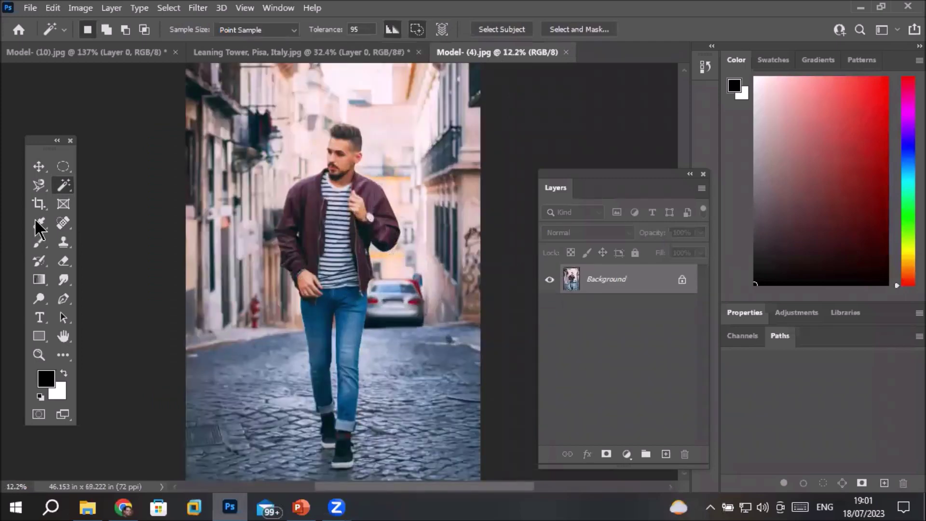
- Select the walking man with the Quick Selection tool's Select Subject option and inspect the selection edge along his jeans
{"action": "right_click", "coordinate": [59, 186]}
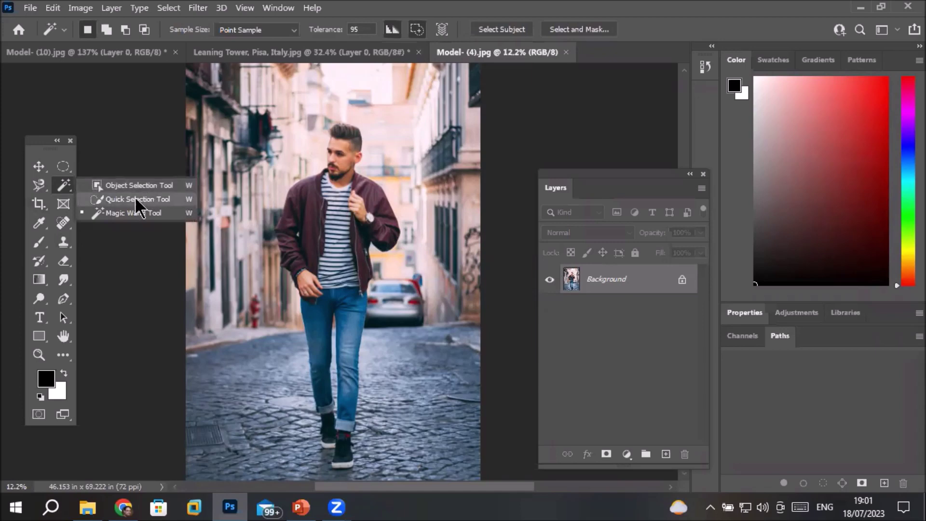
{"action": "left_click", "coordinate": [135, 199]}
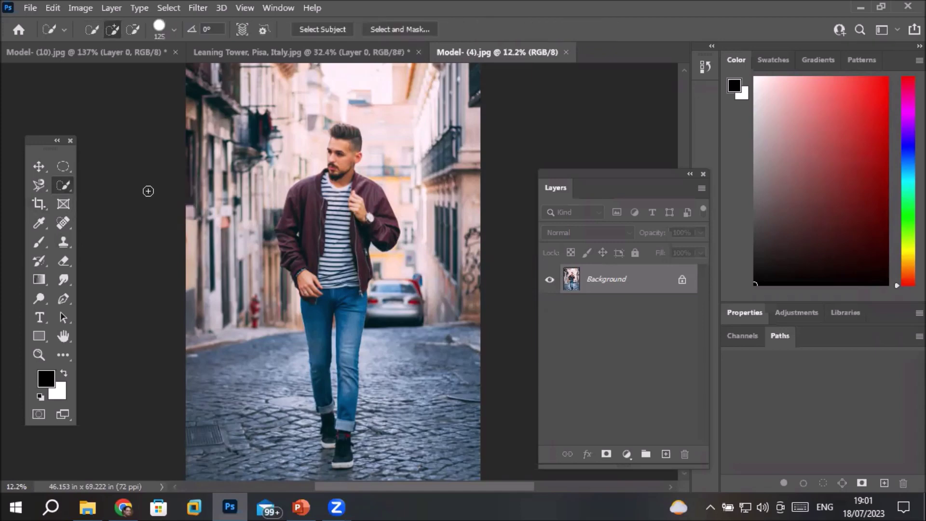
{"action": "left_click", "coordinate": [314, 30]}
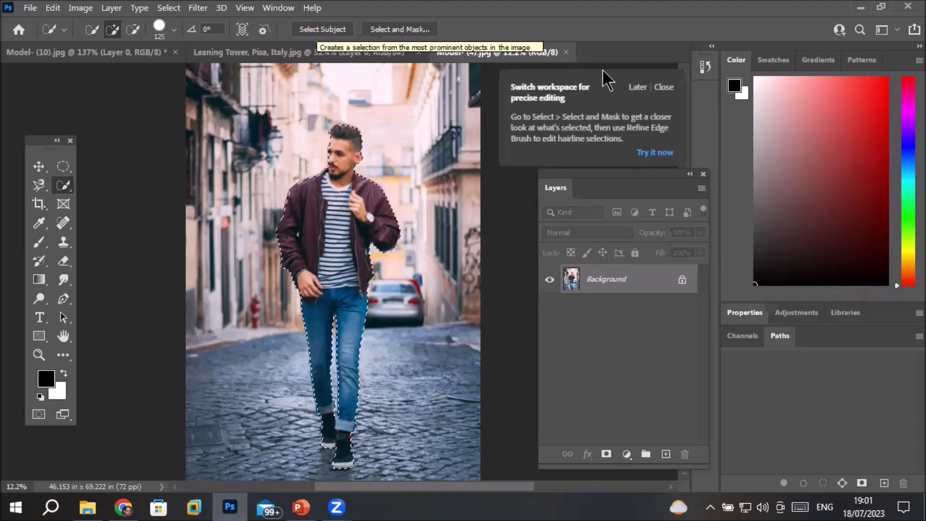
{"action": "left_click", "coordinate": [637, 88]}
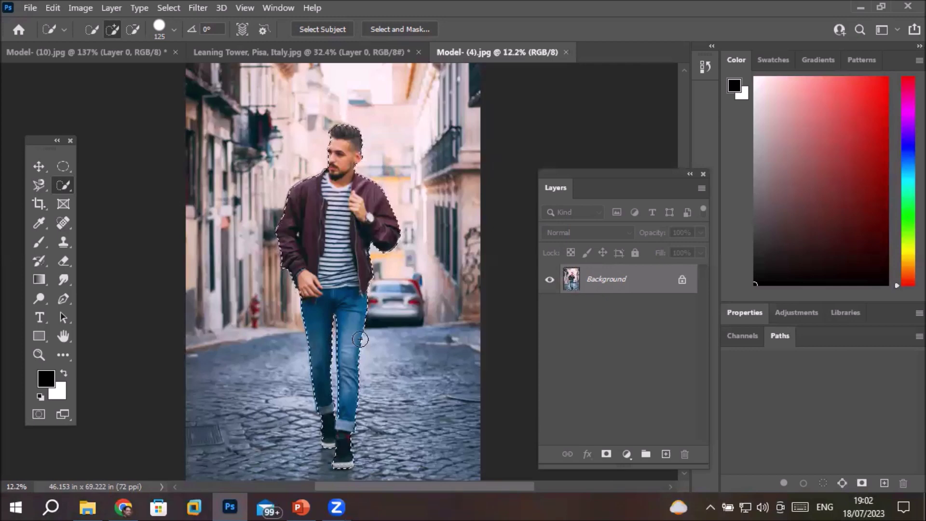
{"action": "scroll", "coordinate": [361, 340], "scroll_direction": "up", "scroll_amount": 5}
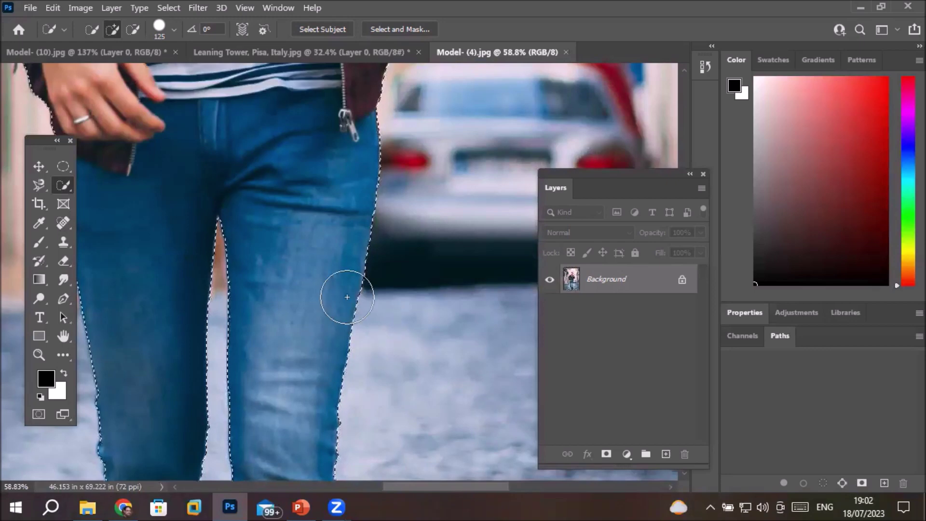
- Copy the selected walking man into the Leaning Tower, Pisa document with the Move tool
{"action": "scroll", "coordinate": [347, 297], "scroll_direction": "down", "scroll_amount": 4}
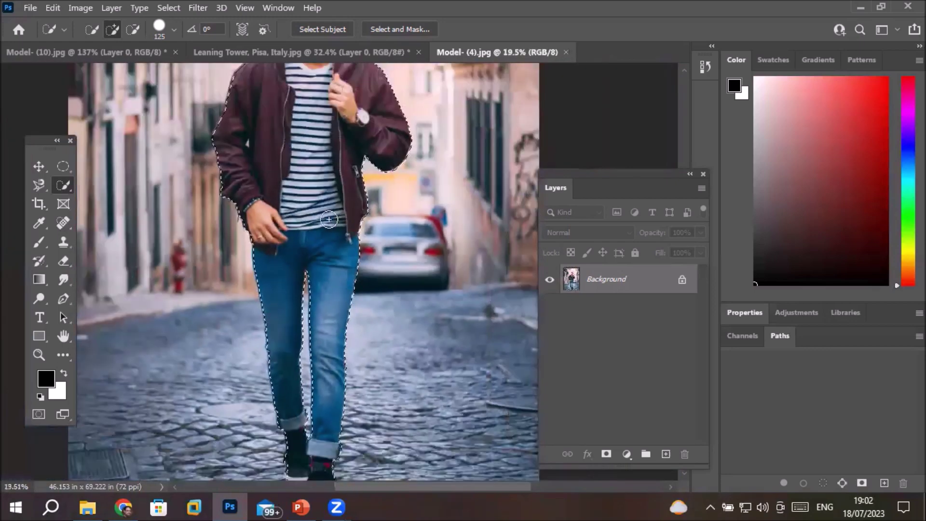
{"action": "left_click", "coordinate": [39, 166]}
{"action": "left_click_drag", "start_coordinate": [312, 155], "coordinate": [530, 61]}
{"action": "left_click_drag", "start_coordinate": [296, 52], "coordinate": [348, 289]}
- Scale the man's layer to 25.74% with Free Transform, place him between the tower and the urn, and inspect the composite
{"action": "key", "text": "ctrl+minus"}
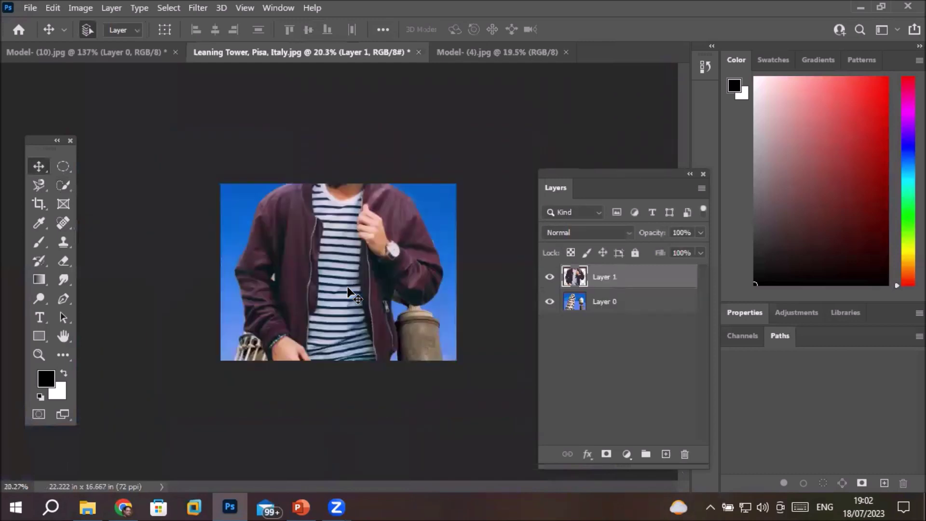
{"action": "key", "text": "ctrl+minus"}
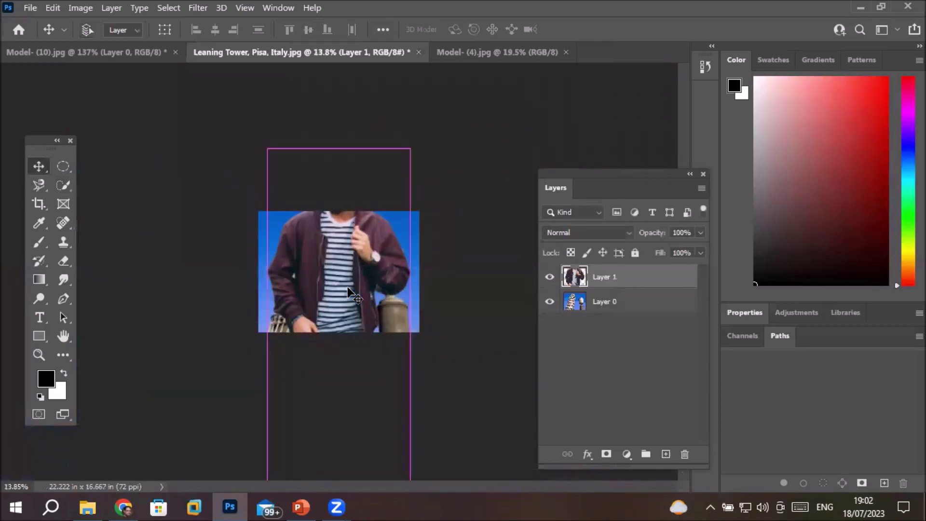
{"action": "key", "text": "ctrl+t"}
{"action": "scroll", "coordinate": [348, 287], "scroll_direction": "down", "scroll_amount": 8}
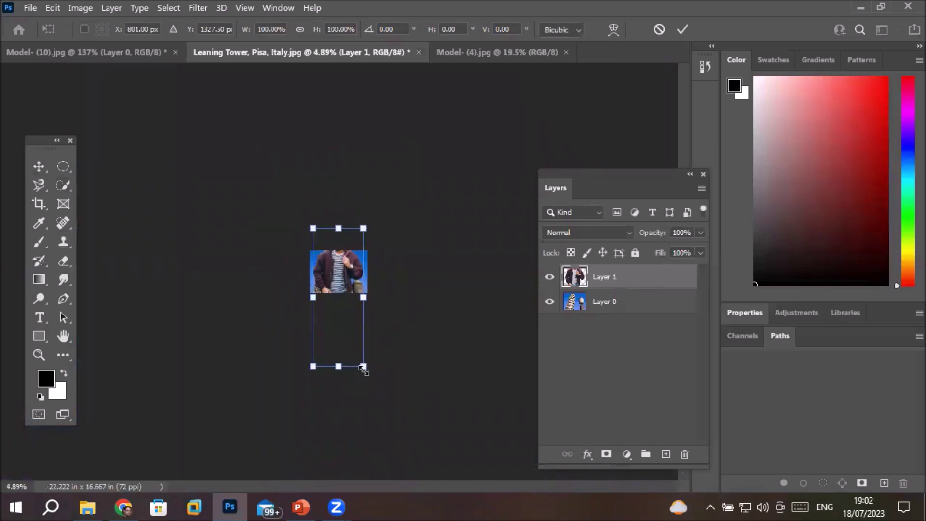
{"action": "left_click_drag", "start_coordinate": [363, 367], "coordinate": [342, 317]}
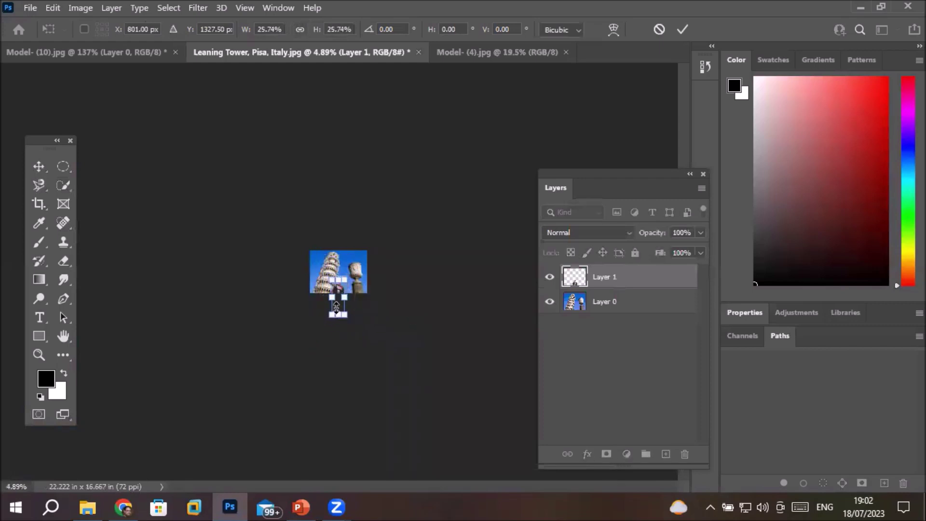
{"action": "scroll", "coordinate": [344, 315], "scroll_direction": "up", "scroll_amount": 10}
{"action": "left_click_drag", "start_coordinate": [346, 313], "coordinate": [358, 249]}
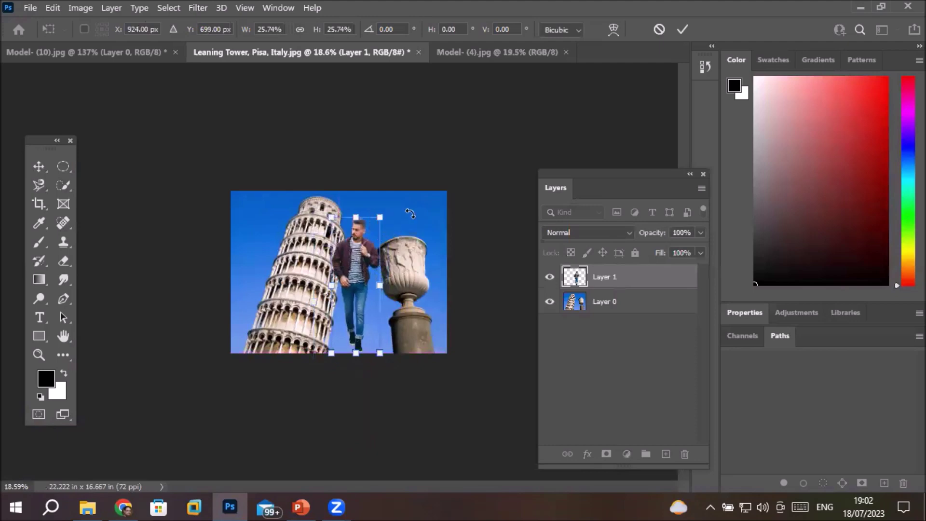
{"action": "left_click", "coordinate": [44, 168]}
{"action": "left_click_drag", "start_coordinate": [133, 193], "coordinate": [165, 192]}
{"action": "scroll", "coordinate": [369, 257], "scroll_direction": "up", "scroll_amount": 6}
{"action": "scroll", "coordinate": [369, 261], "scroll_direction": "up", "scroll_amount": 4}
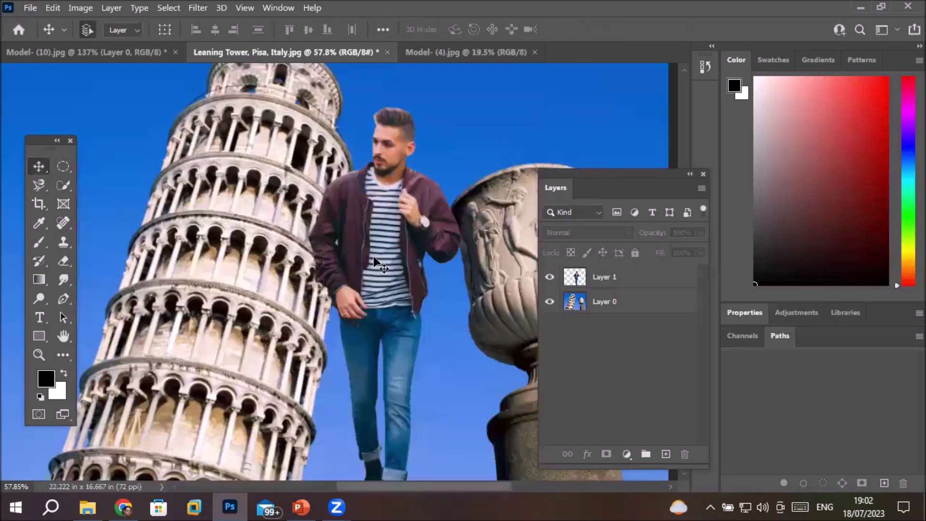
{"action": "scroll", "coordinate": [378, 256], "scroll_direction": "up", "scroll_amount": 3}
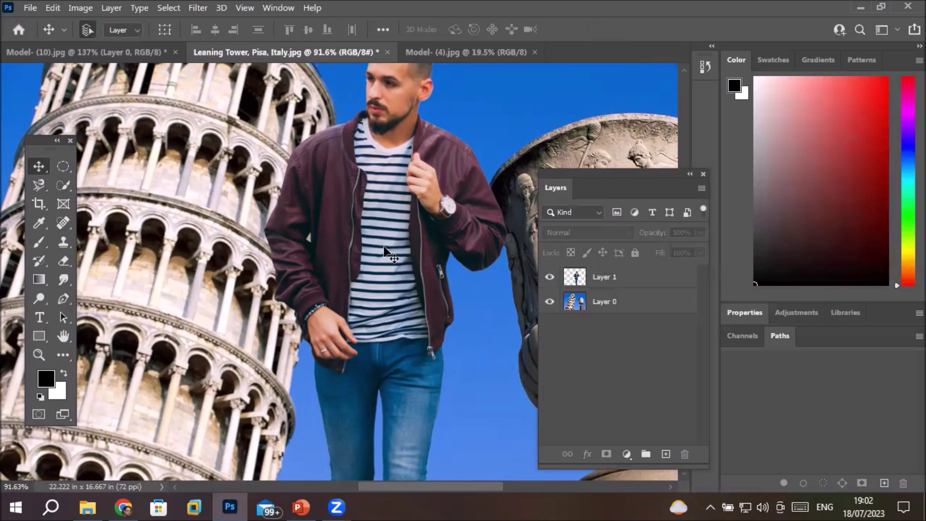
- Switch to File Explorer, return to the Images folder, and open the DoorCarWindows folder
{"action": "left_click", "coordinate": [87, 507]}
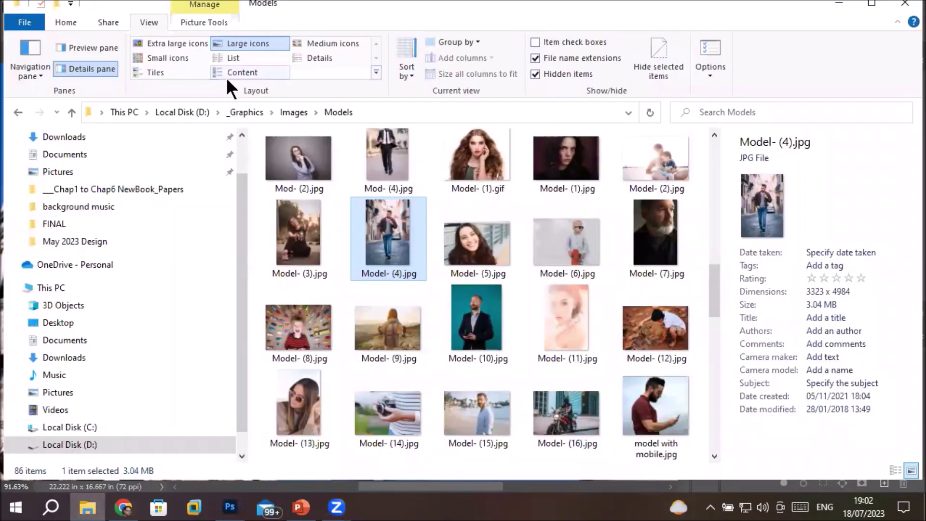
{"action": "left_click", "coordinate": [288, 112]}
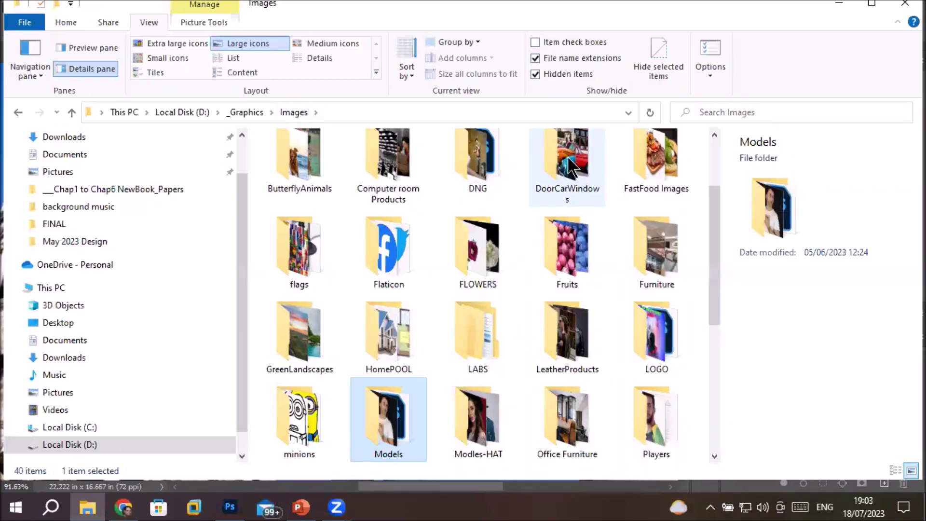
{"action": "double_click", "coordinate": [574, 170]}
- Find the red car photo in the DoorCarWindows folder and open it in Photoshop as a separate document
{"action": "left_click", "coordinate": [571, 265]}
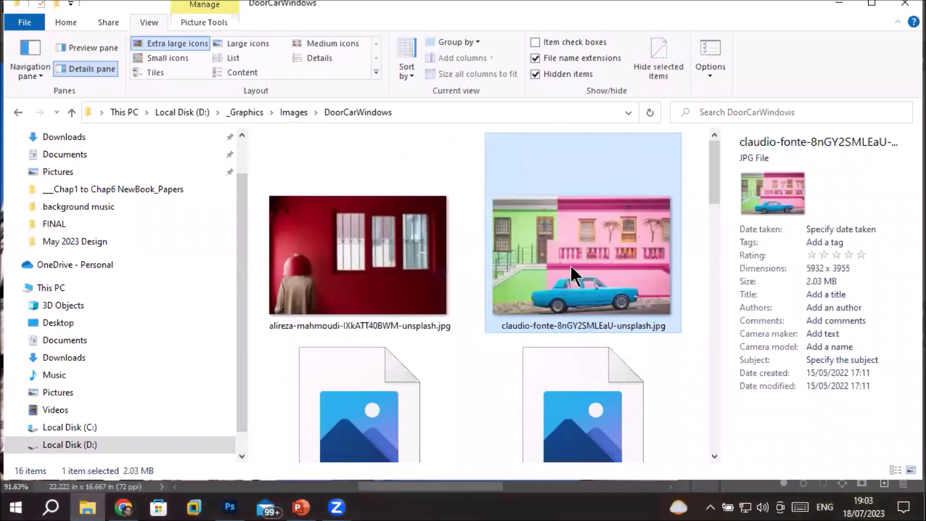
{"action": "scroll", "coordinate": [570, 265], "scroll_direction": "down", "scroll_amount": 5}
{"action": "scroll", "coordinate": [570, 265], "scroll_direction": "up", "scroll_amount": 3}
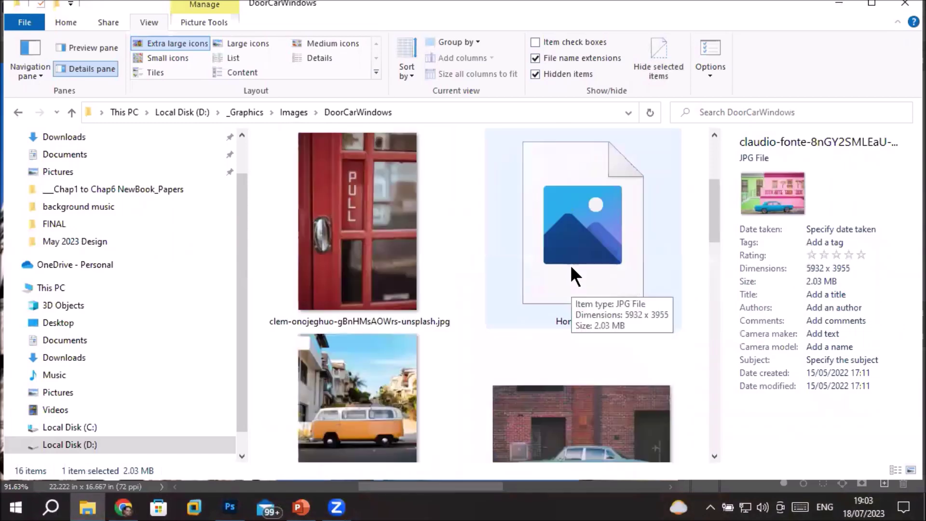
{"action": "scroll", "coordinate": [570, 265], "scroll_direction": "down", "scroll_amount": 3}
{"action": "left_click_drag", "start_coordinate": [357, 373], "coordinate": [584, 51]}
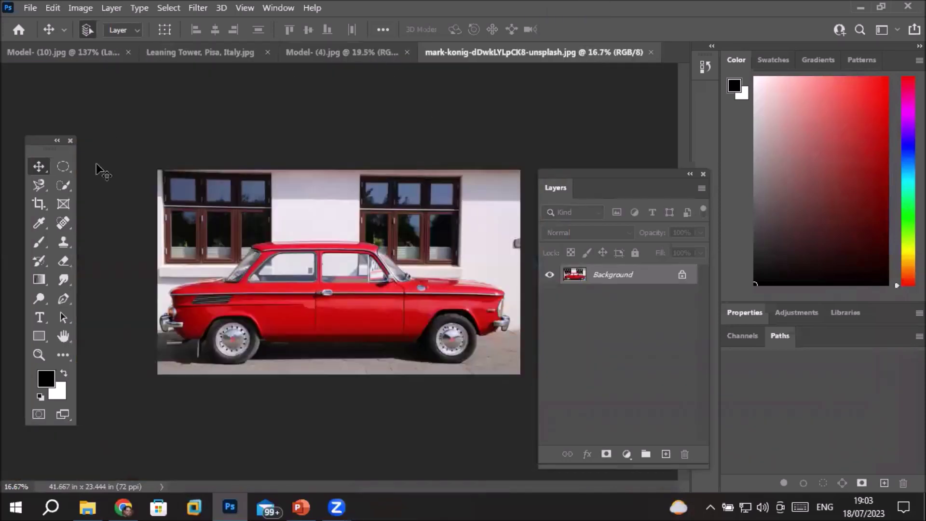
- Select the whole red car with the Quick Selection tool
{"action": "left_click", "coordinate": [63, 187]}
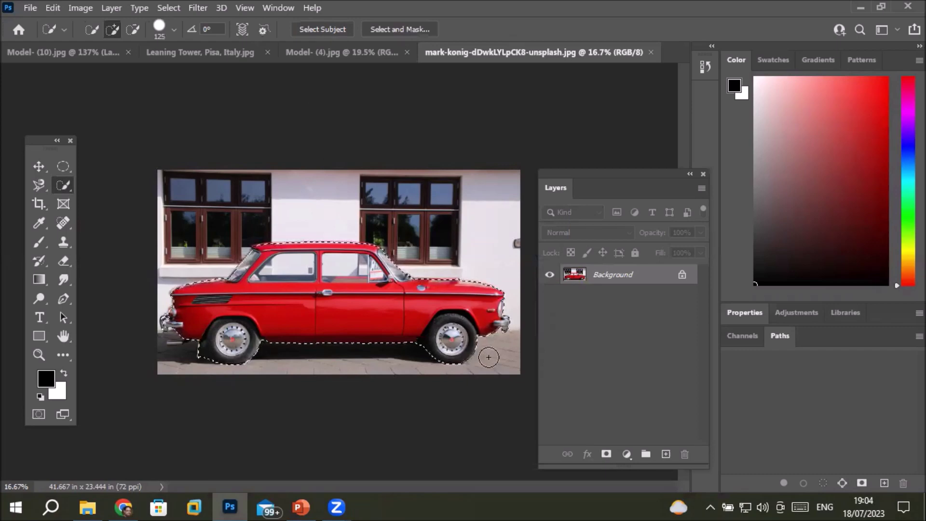
{"action": "scroll", "coordinate": [489, 357], "scroll_direction": "up", "scroll_amount": 2}
{"action": "scroll", "coordinate": [480, 369], "scroll_direction": "down", "scroll_amount": 3}
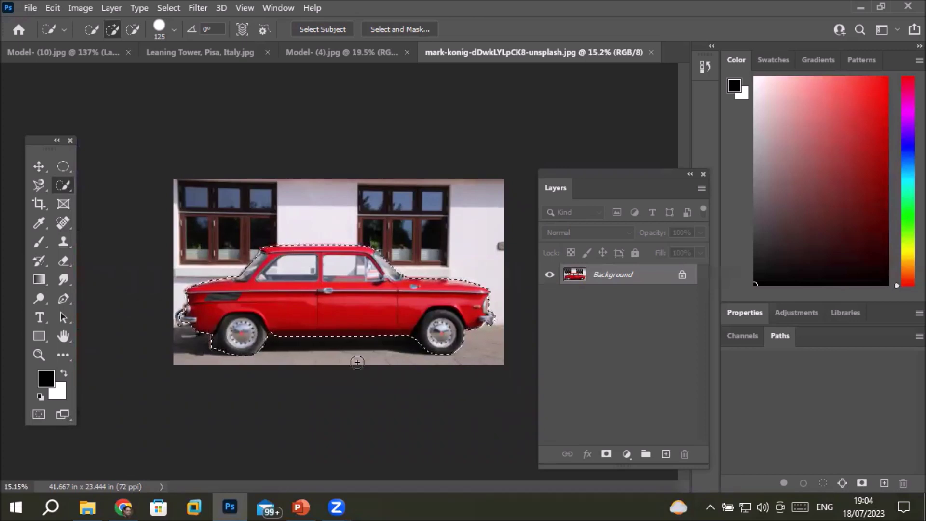
- Examine the car's selection edge around the roof, the windows, the wheels and the underside
{"action": "scroll", "coordinate": [361, 268], "scroll_direction": "up", "scroll_amount": 5}
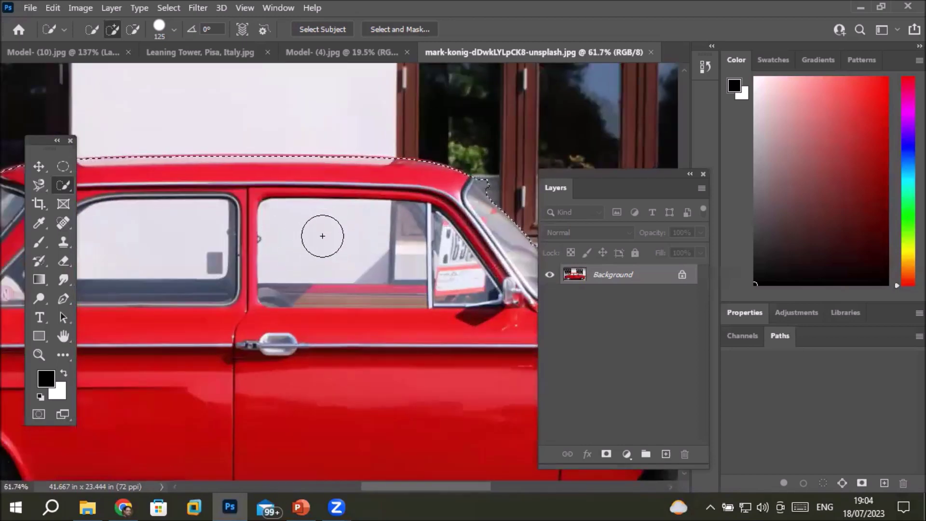
{"action": "scroll", "coordinate": [322, 235], "scroll_direction": "down", "scroll_amount": 2}
{"action": "scroll", "coordinate": [322, 236], "scroll_direction": "down", "scroll_amount": 3}
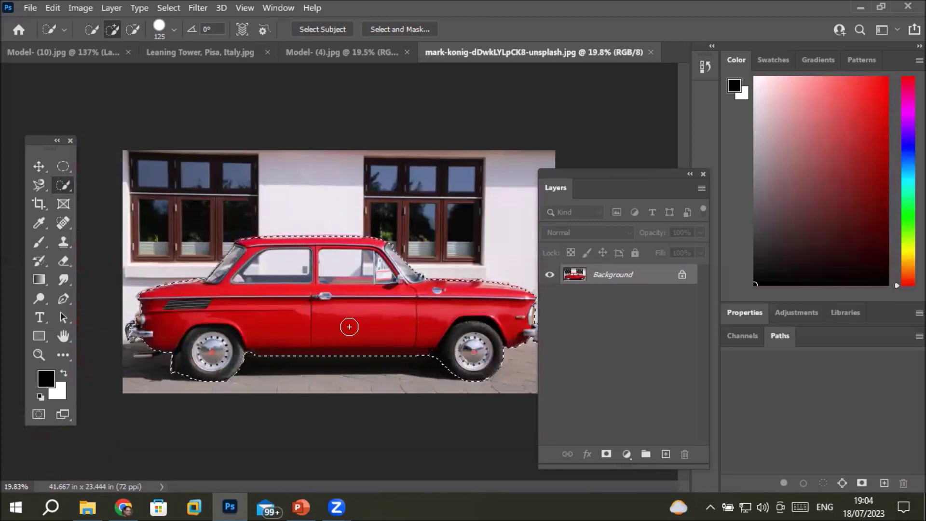
{"action": "scroll", "coordinate": [254, 330], "scroll_direction": "up", "scroll_amount": 3}
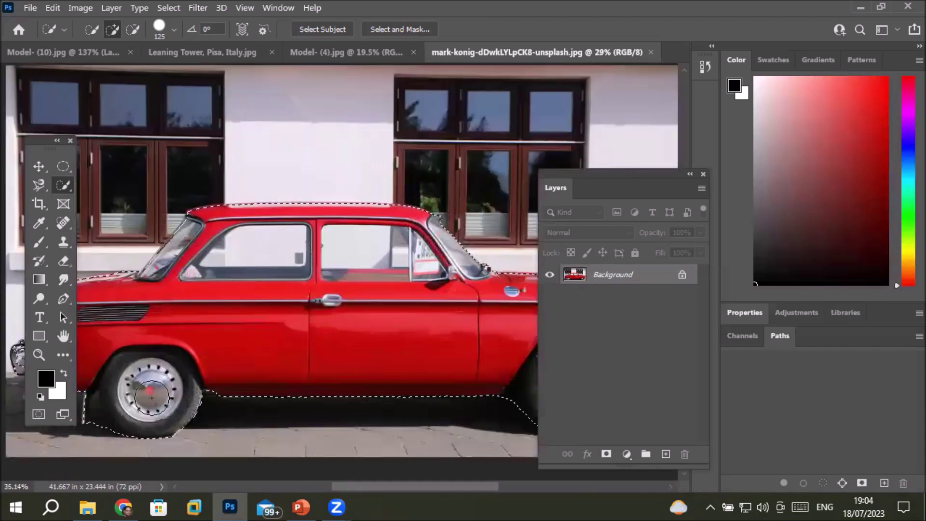
{"action": "scroll", "coordinate": [136, 415], "scroll_direction": "up", "scroll_amount": 2}
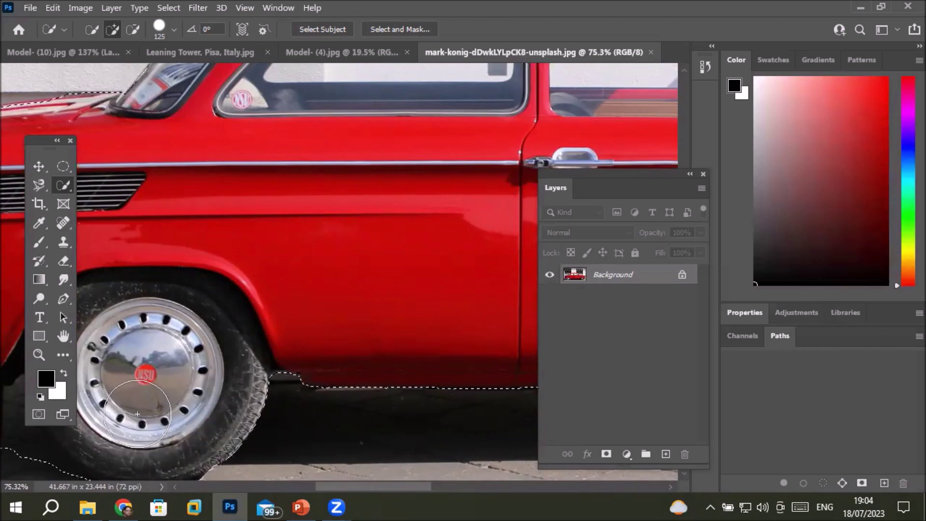
{"action": "scroll", "coordinate": [138, 414], "scroll_direction": "down", "scroll_amount": 4}
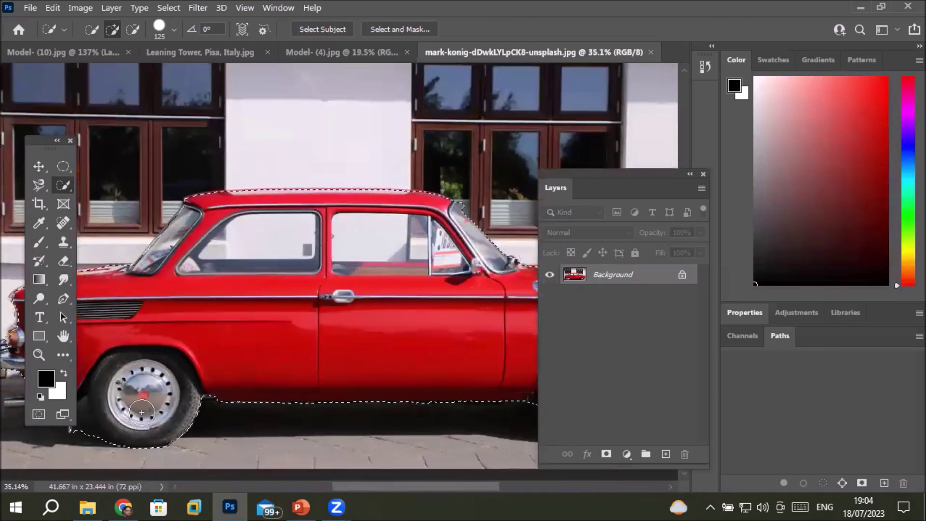
{"action": "scroll", "coordinate": [142, 412], "scroll_direction": "down", "scroll_amount": 1}
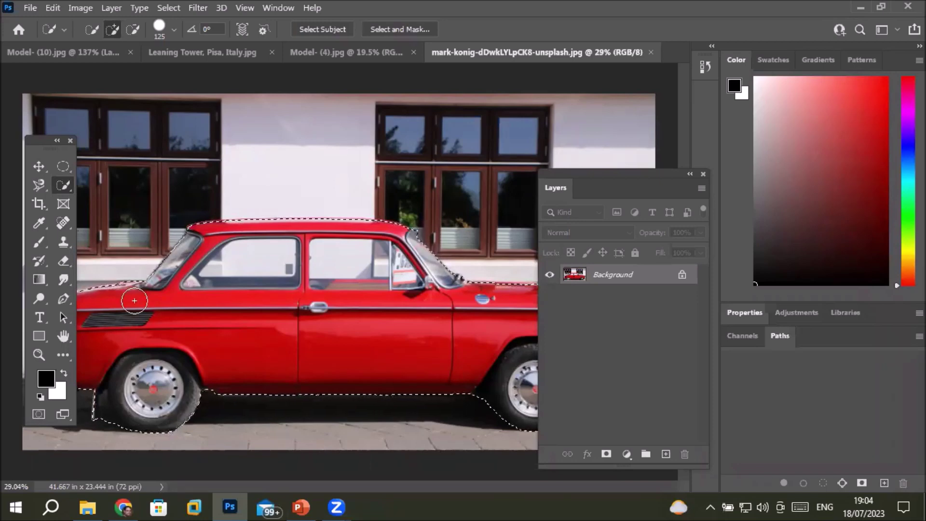
{"action": "scroll", "coordinate": [172, 356], "scroll_direction": "down", "scroll_amount": 2}
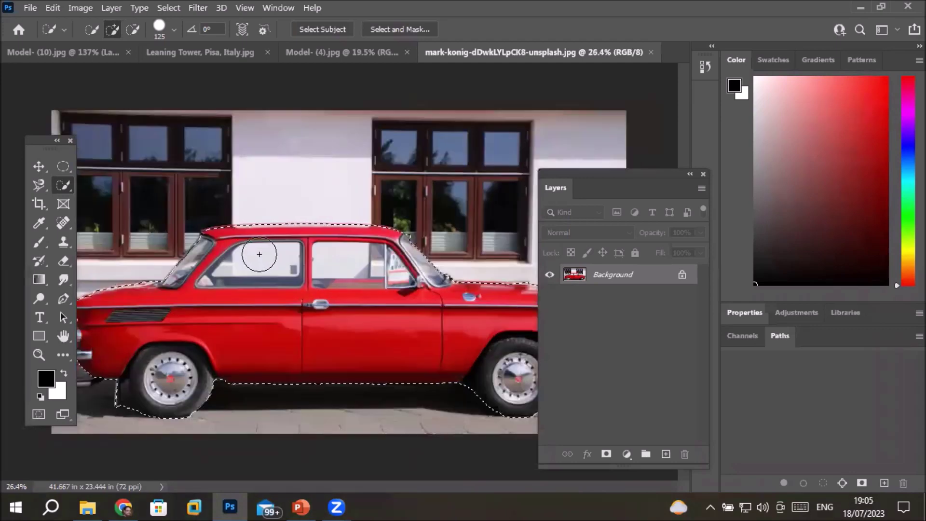
{"action": "scroll", "coordinate": [258, 254], "scroll_direction": "up", "scroll_amount": 4}
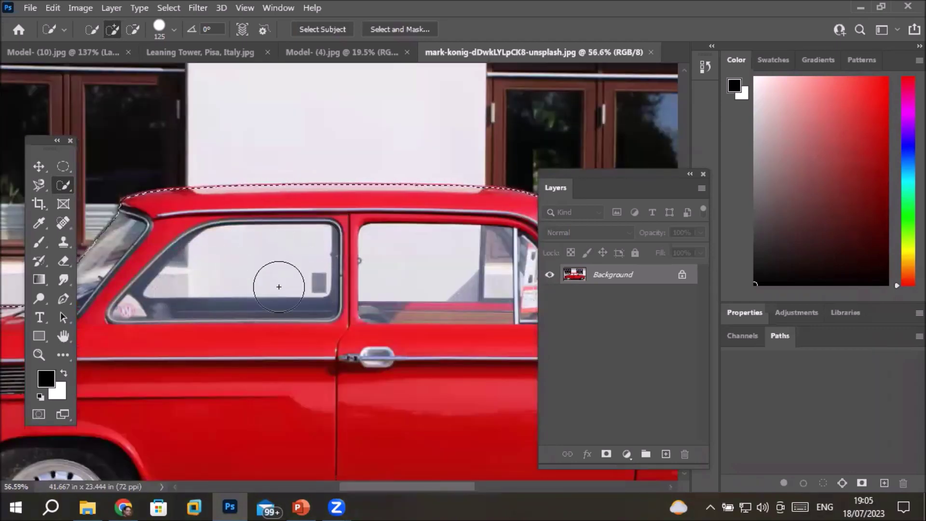
{"action": "scroll", "coordinate": [278, 285], "scroll_direction": "down", "scroll_amount": 4}
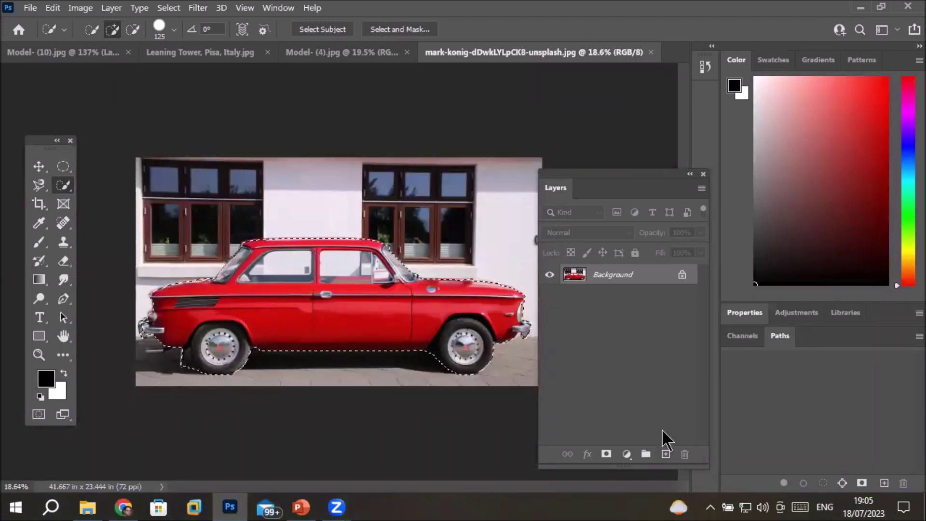
- Add a Solid Color fill layer over the selected car, using the blue 2d2de8
{"action": "key", "text": "ctrl+d"}
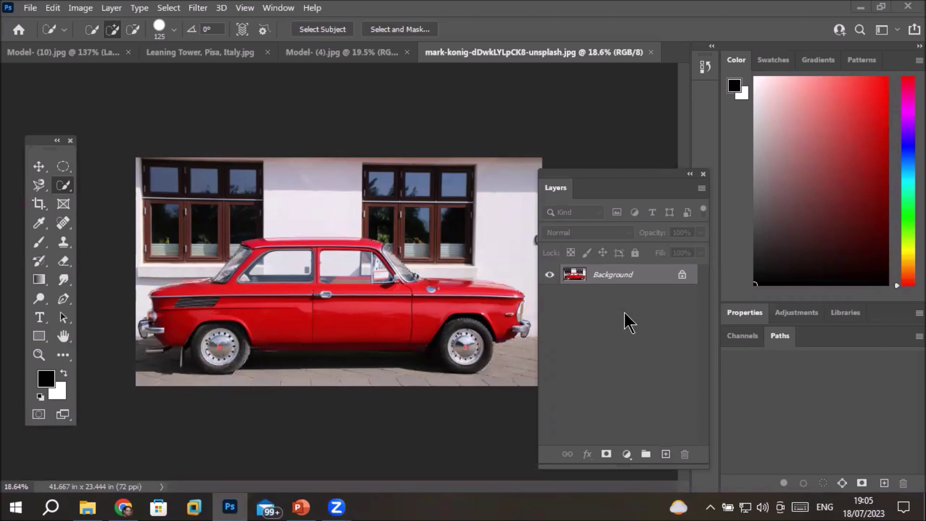
{"action": "left_click", "coordinate": [627, 454]}
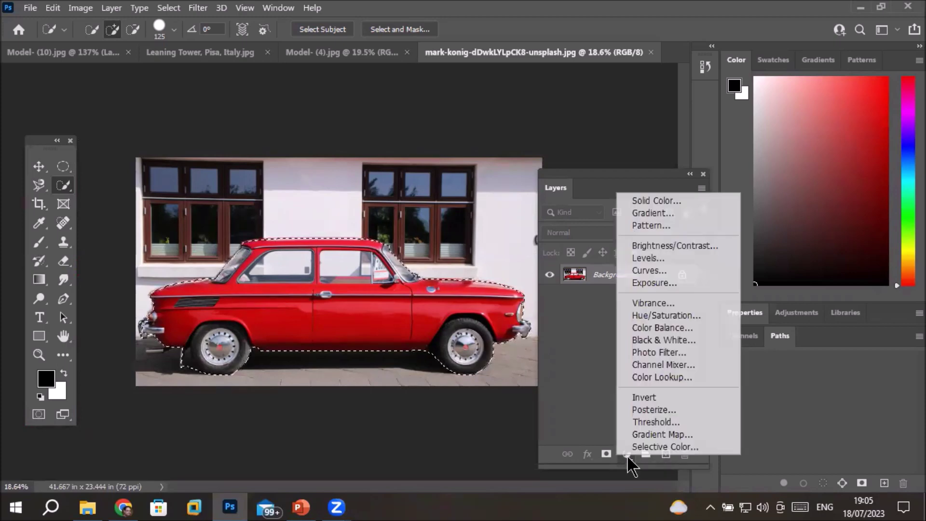
{"action": "left_click", "coordinate": [651, 199]}
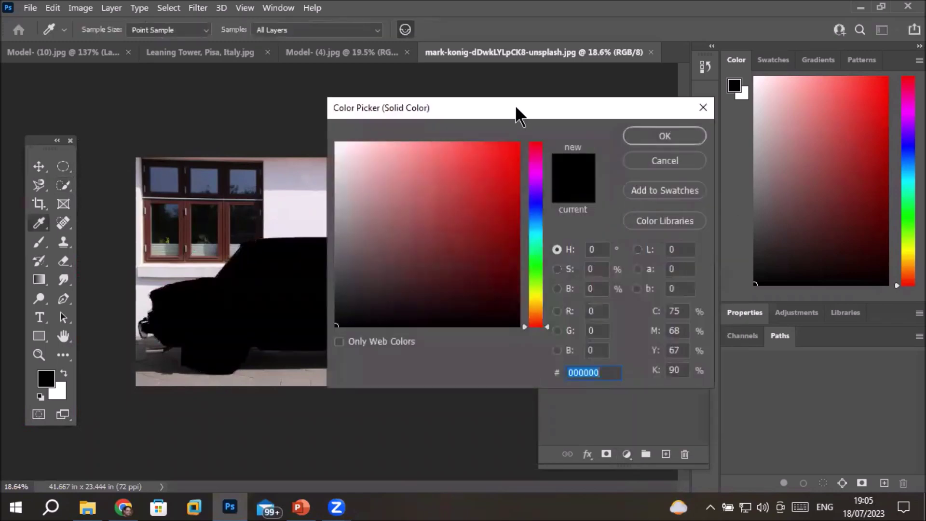
{"action": "left_click_drag", "start_coordinate": [515, 105], "coordinate": [688, 105]}
{"action": "left_click", "coordinate": [709, 202]}
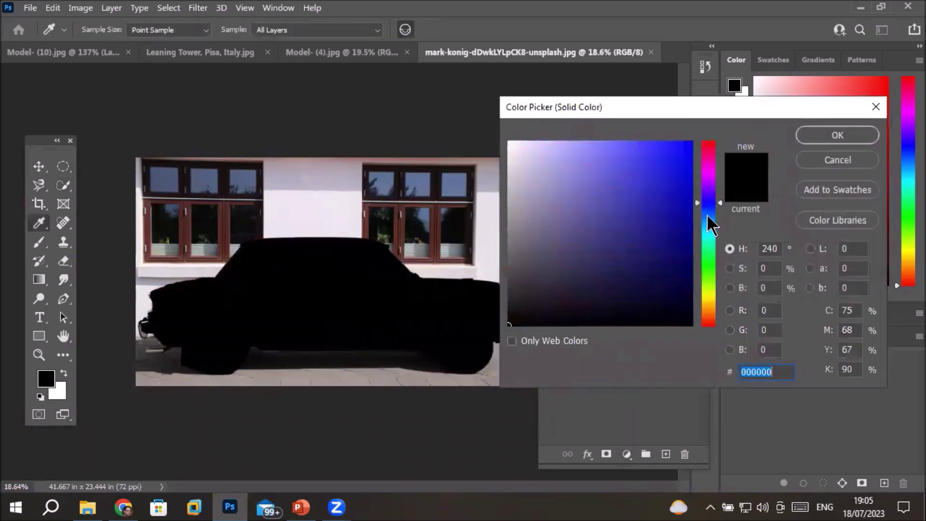
{"action": "left_click_drag", "start_coordinate": [687, 170], "coordinate": [665, 215]}
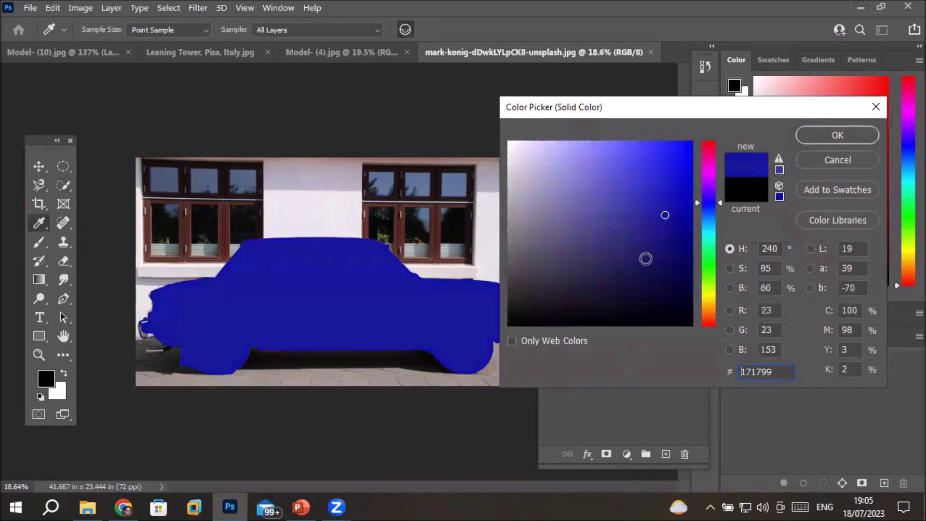
{"action": "left_click", "coordinate": [657, 158]}
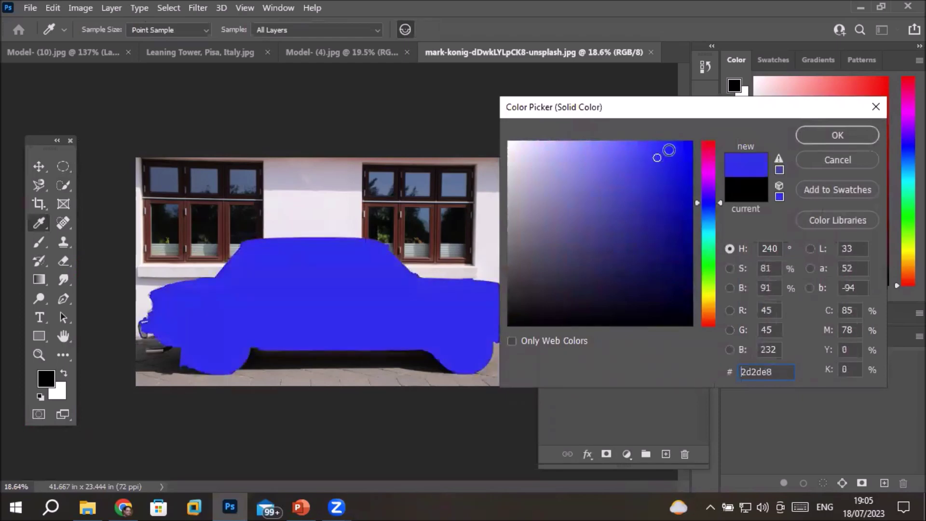
{"action": "left_click", "coordinate": [830, 130]}
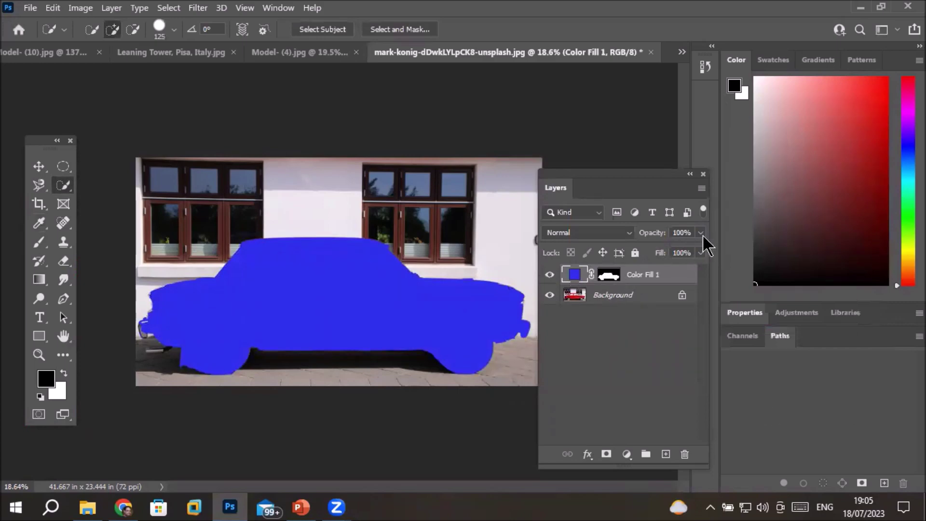
- Preview blend modes such as Soft Light and Multiply on the blue fill layer, keeping it at Normal
{"action": "left_click", "coordinate": [622, 233]}
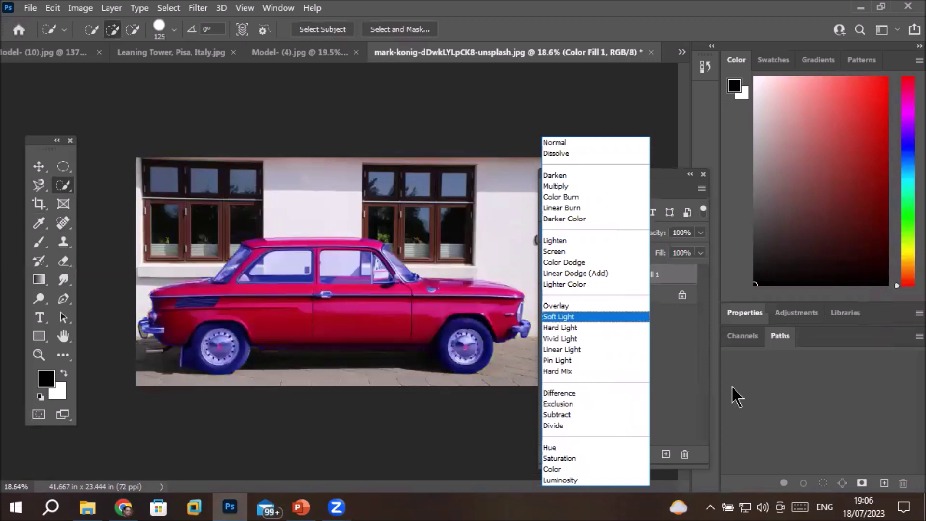
{"action": "left_click", "coordinate": [693, 384]}
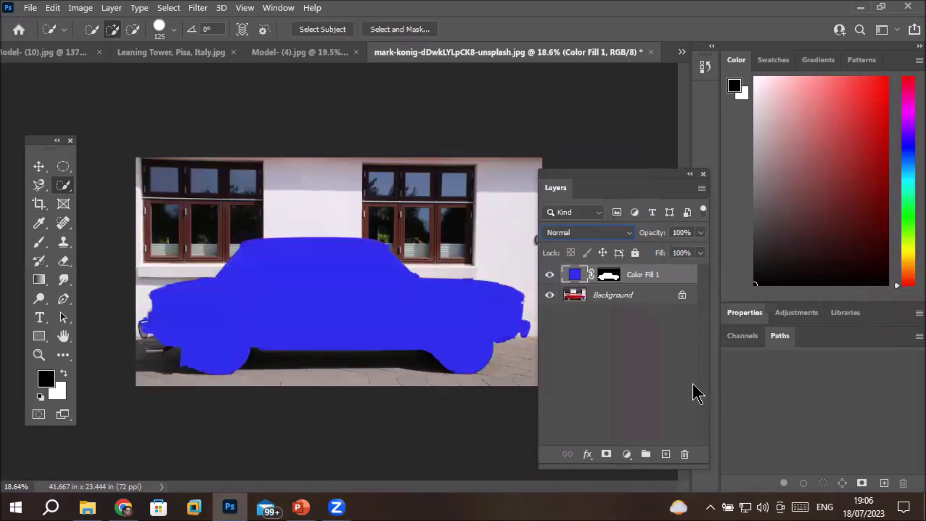
{"action": "left_click", "coordinate": [631, 233]}
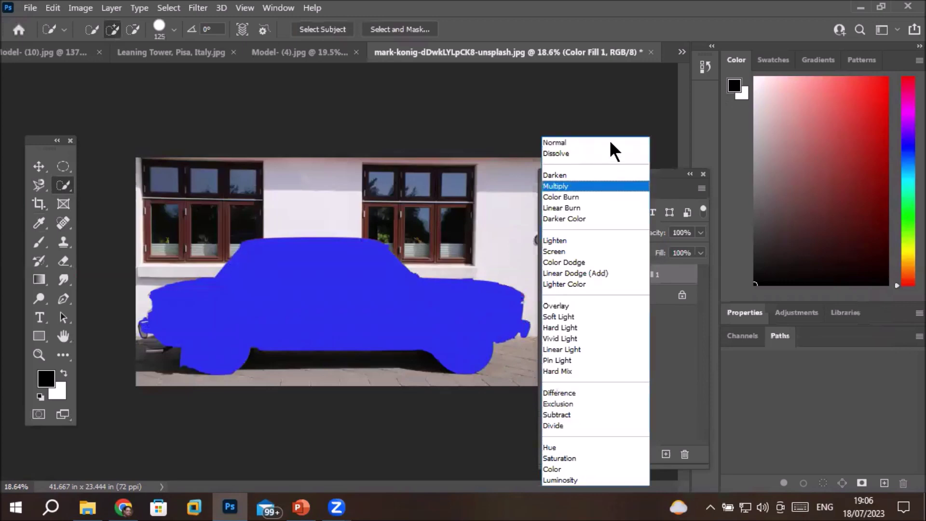
{"action": "left_click", "coordinate": [610, 140]}
- Open the list of layer styles for the blue fill layer
{"action": "left_click", "coordinate": [628, 456]}
{"action": "left_click", "coordinate": [630, 462]}
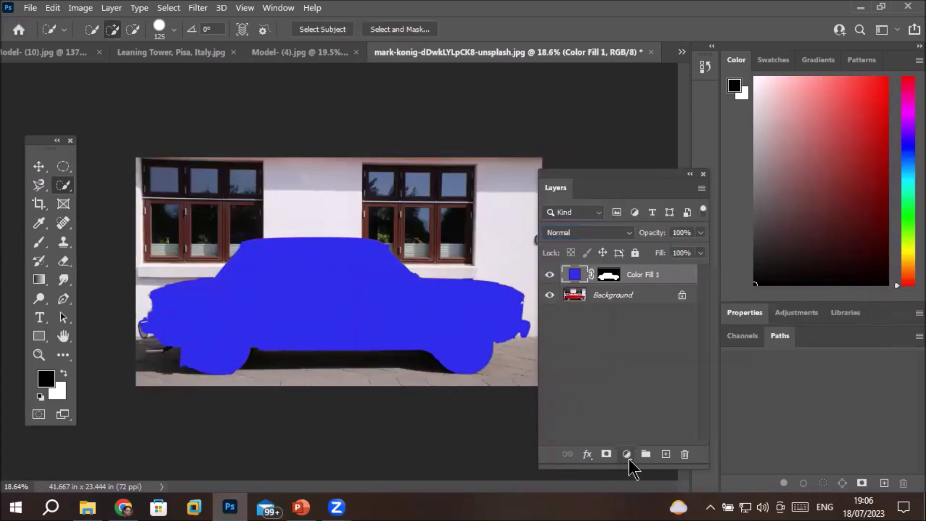
{"action": "left_click", "coordinate": [585, 458]}
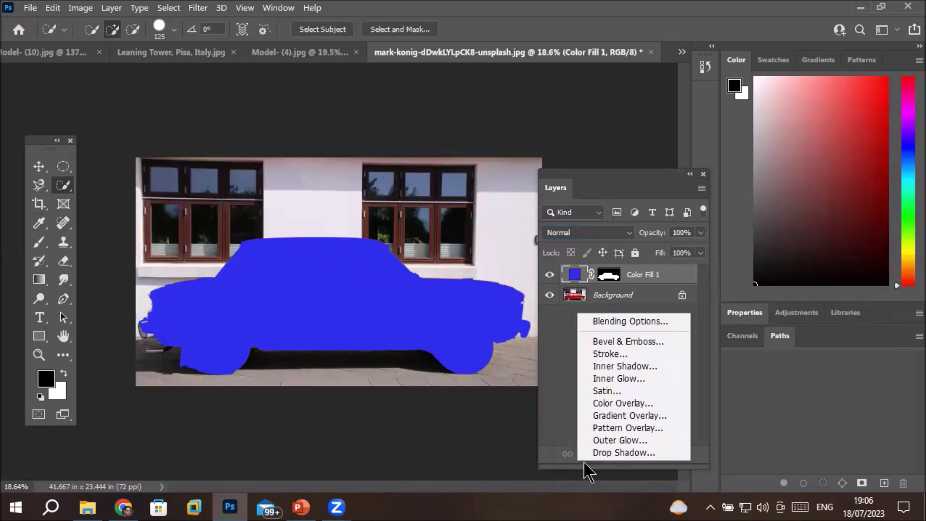